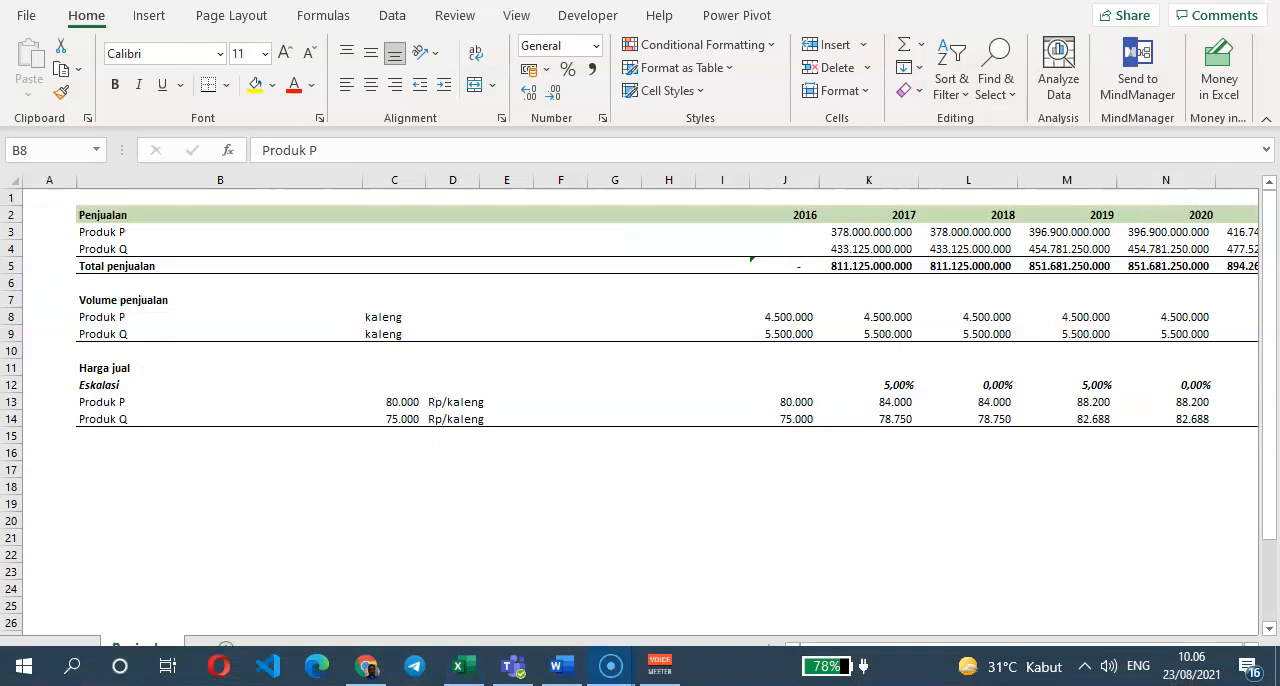
# - Switch to the Word case document and examine the paragraph on production capacity and selling prices of products P and Q
pyautogui.click(561, 666)
pyautogui.scroll(8, 494, 374)
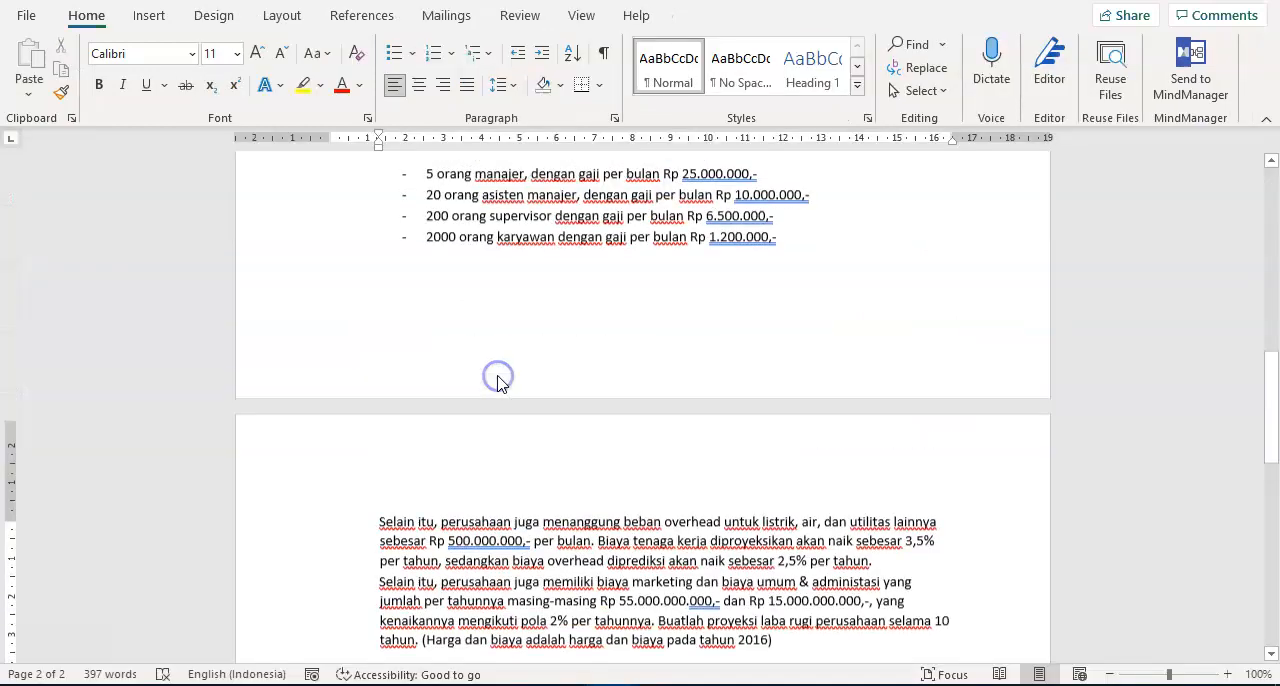
pyautogui.scroll(3, 503, 388)
pyautogui.scroll(-2, 503, 388)
pyautogui.click(538, 390)
pyautogui.scroll(5, 538, 390)
pyautogui.scroll(-9, 560, 380)
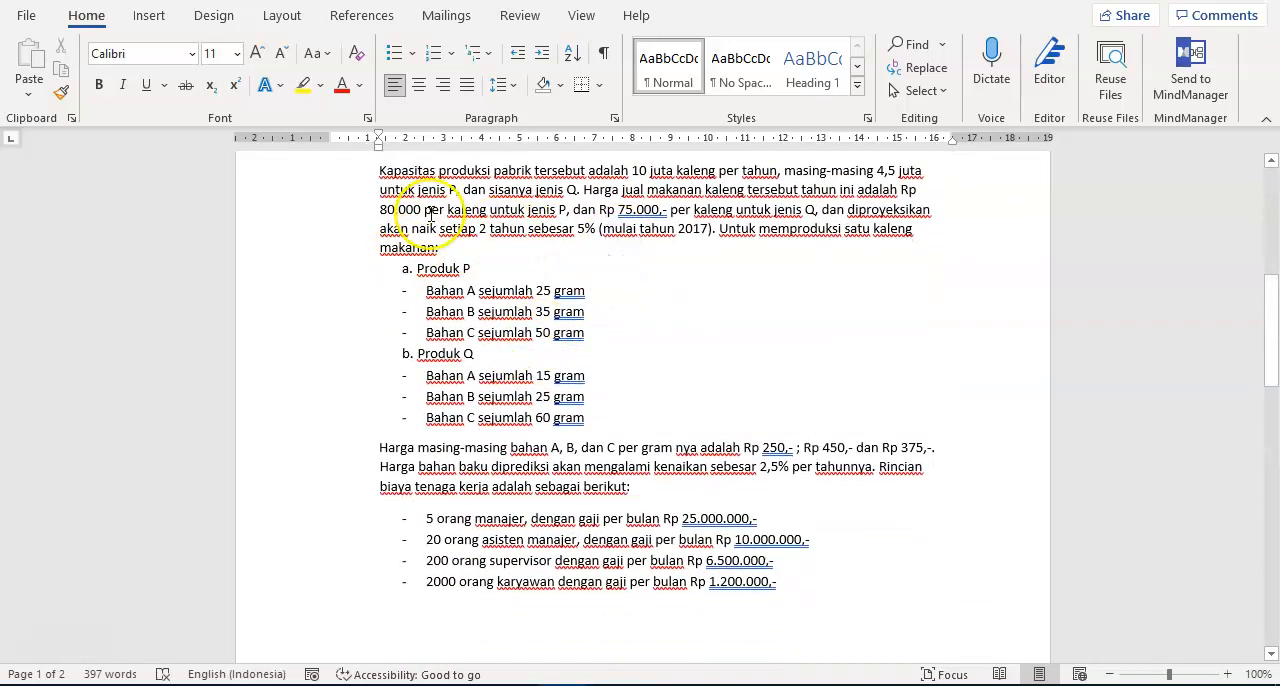
pyautogui.moveTo(512, 172); pyautogui.dragTo(849, 229)
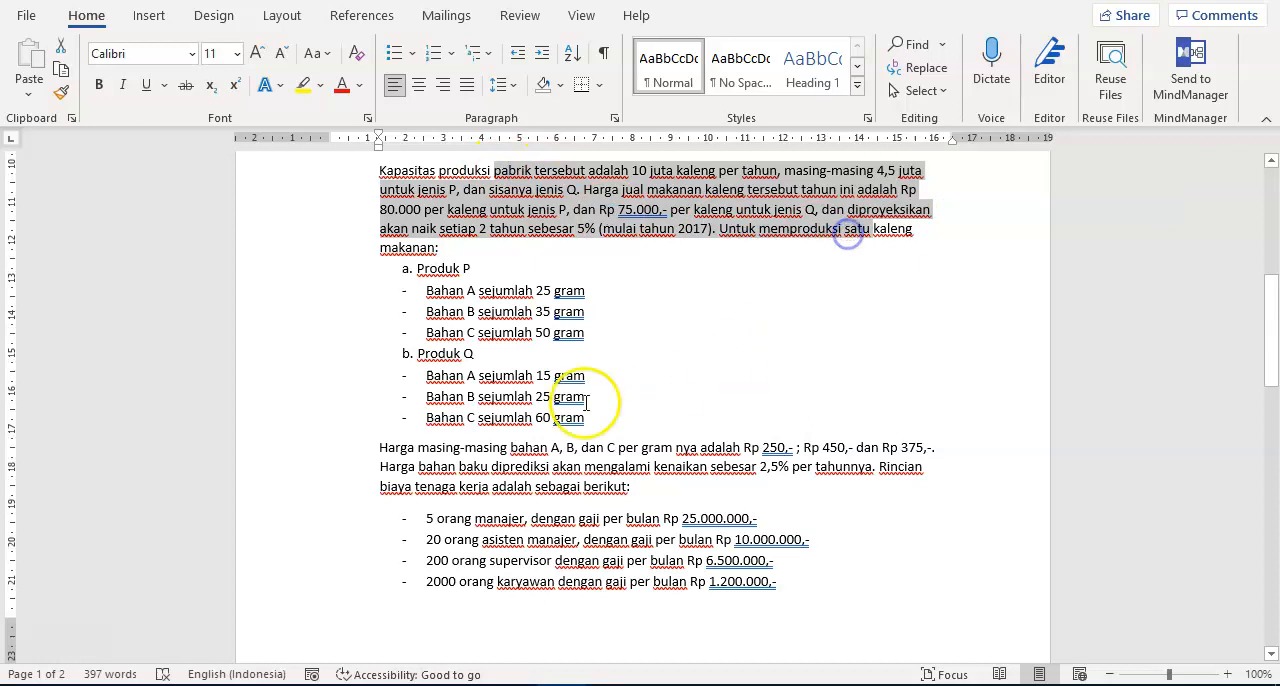
# - Examine the material amounts per can for products P and Q and the per-gram prices of materials A, B and C
pyautogui.scroll(-3, 524, 410)
pyautogui.scroll(2, 520, 423)
pyautogui.moveTo(416, 221); pyautogui.dragTo(609, 380)
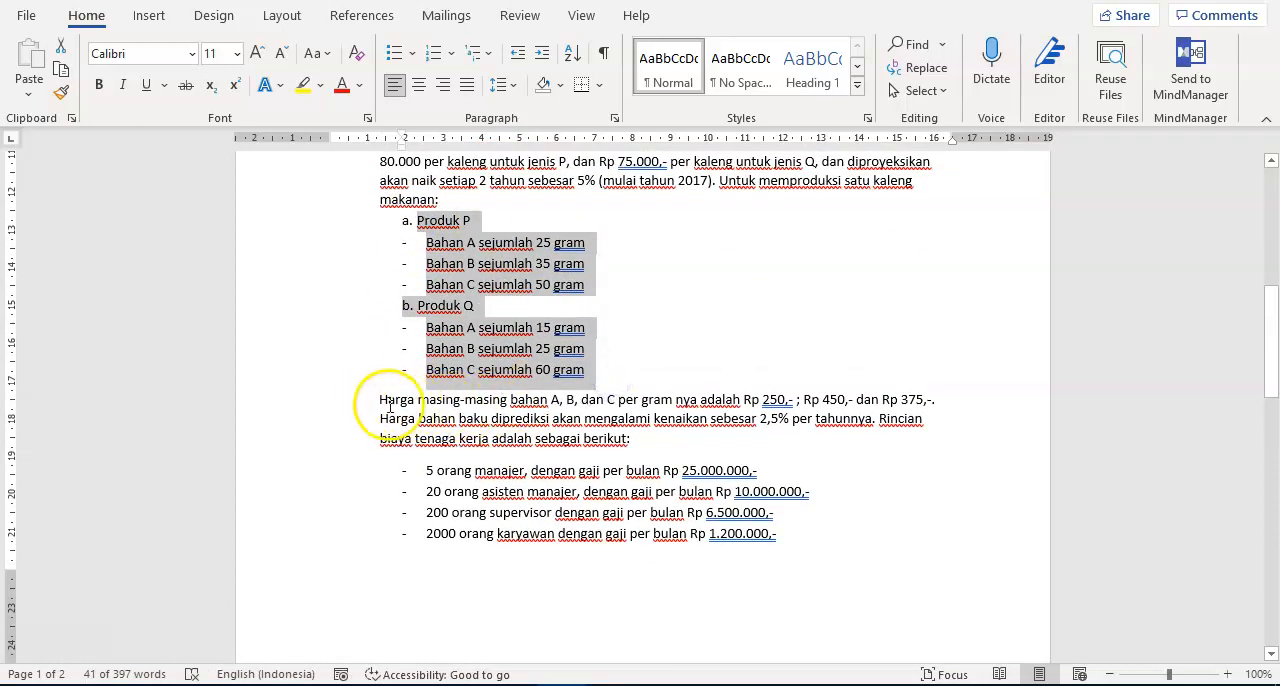
pyautogui.moveTo(380, 402); pyautogui.dragTo(693, 435)
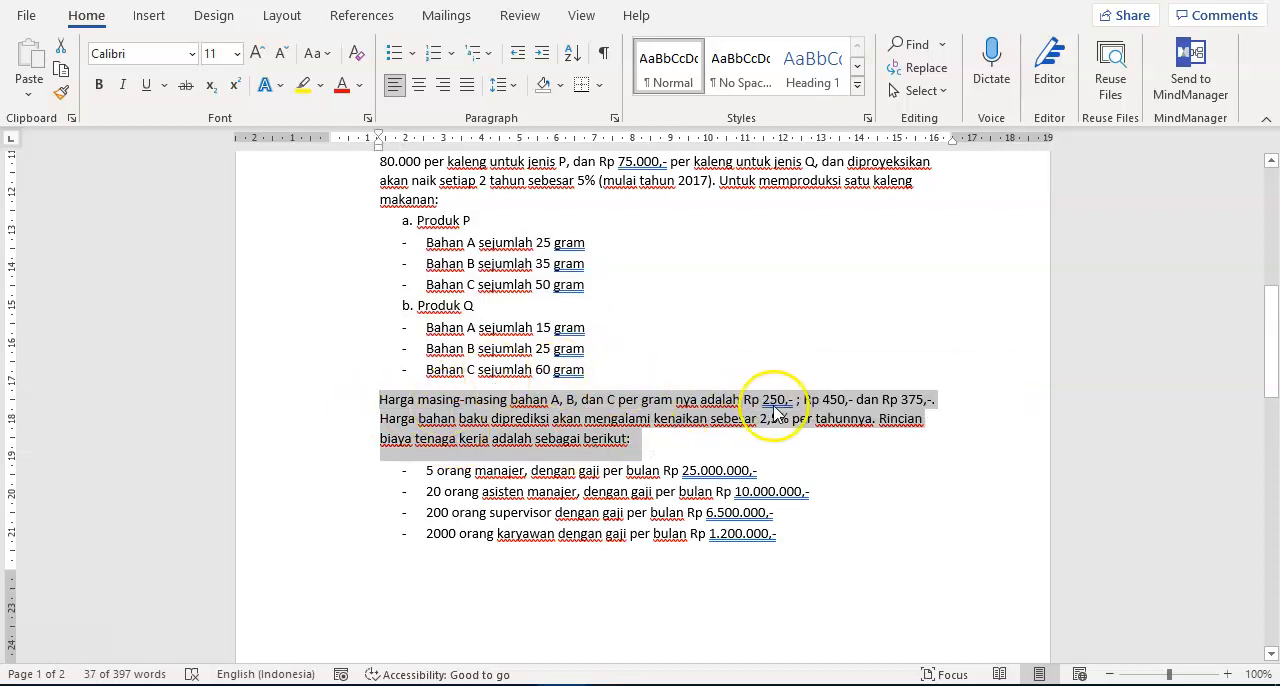
pyautogui.click(777, 405)
pyautogui.moveTo(763, 400); pyautogui.dragTo(797, 400)
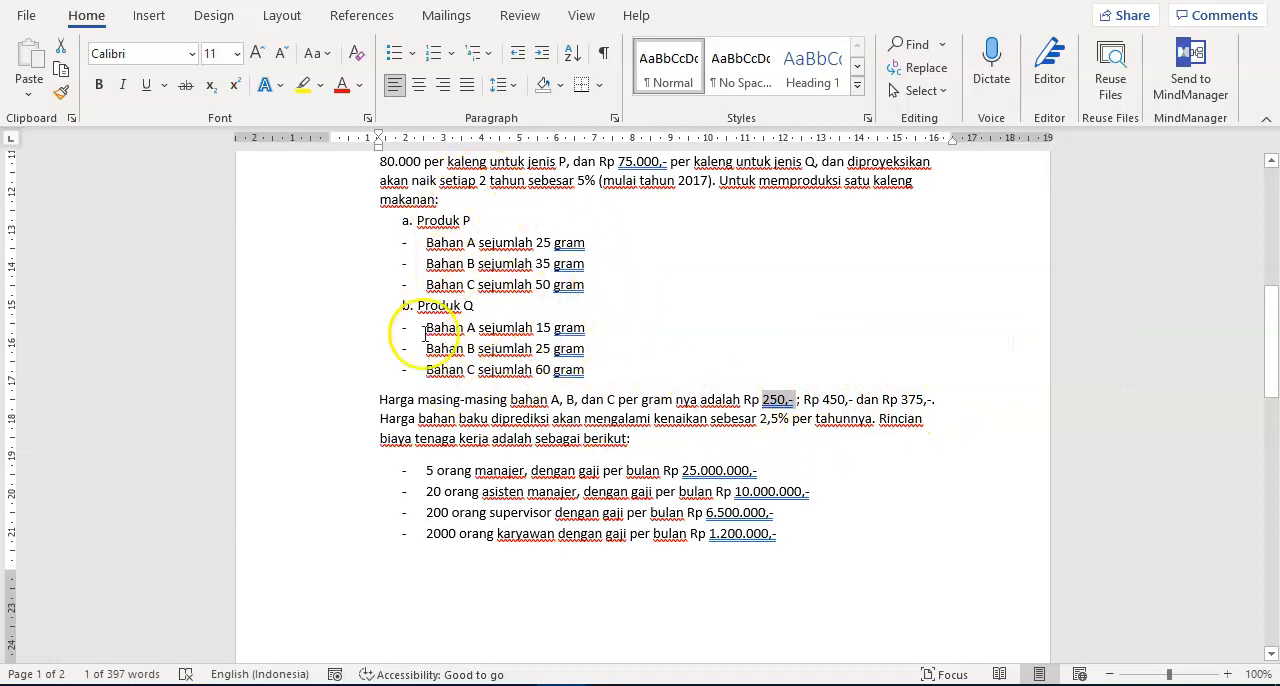
pyautogui.scroll(-1, 530, 343)
pyautogui.scroll(-1, 530, 343)
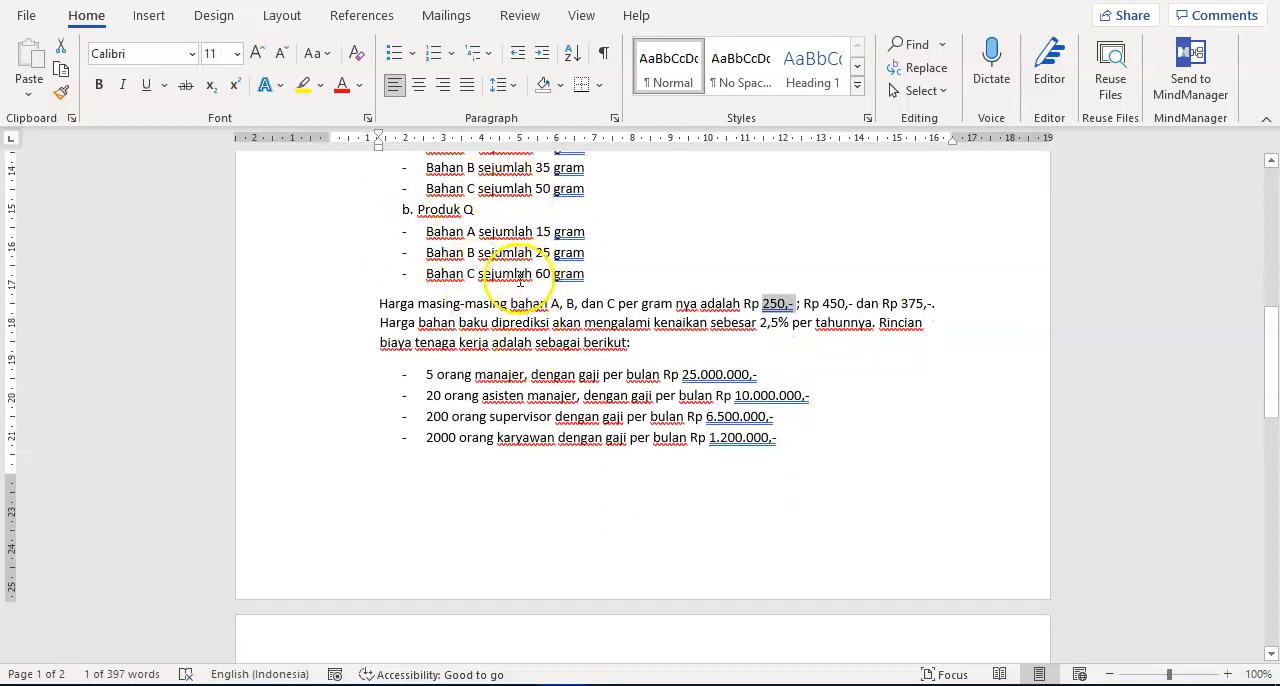
pyautogui.scroll(2, 509, 280)
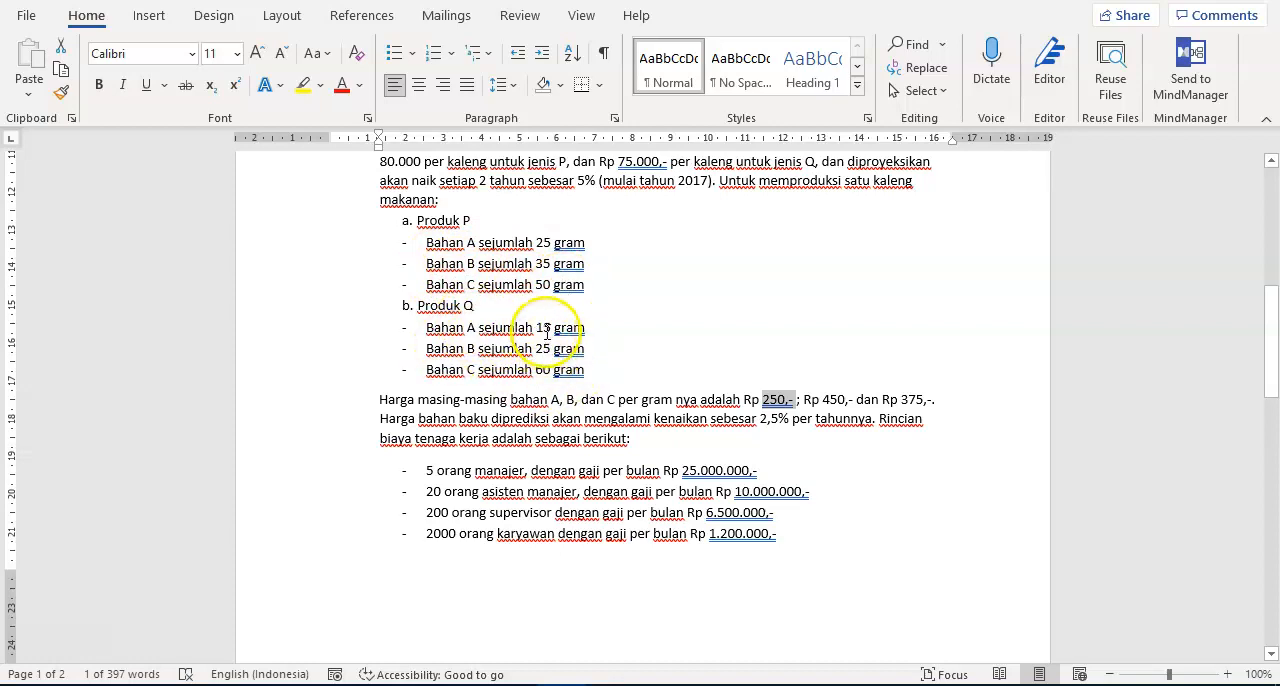
pyautogui.scroll(-2, 680, 423)
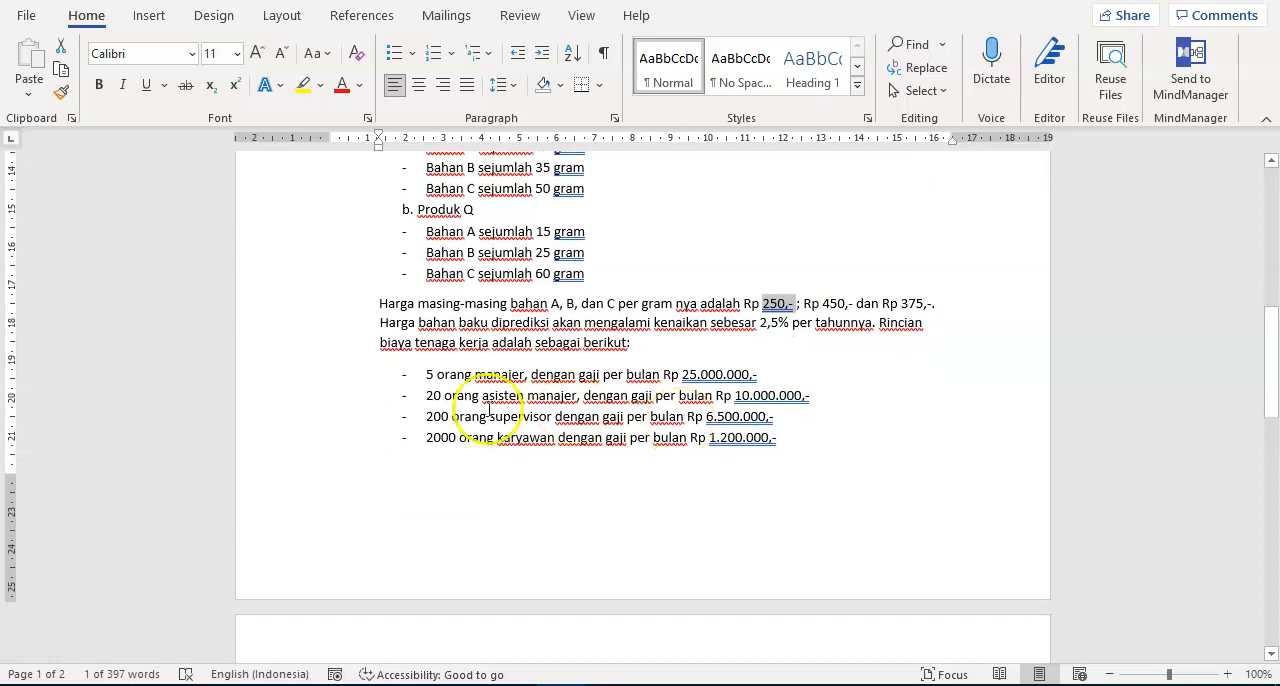
# - Examine the labour cost list with headcounts and monthly salaries for managers, assistant managers, supervisors and employees
pyautogui.moveTo(427, 373); pyautogui.dragTo(790, 435)
pyautogui.scroll(-1, 540, 411)
pyautogui.scroll(-6, 430, 320)
pyautogui.scroll(5, 448, 316)
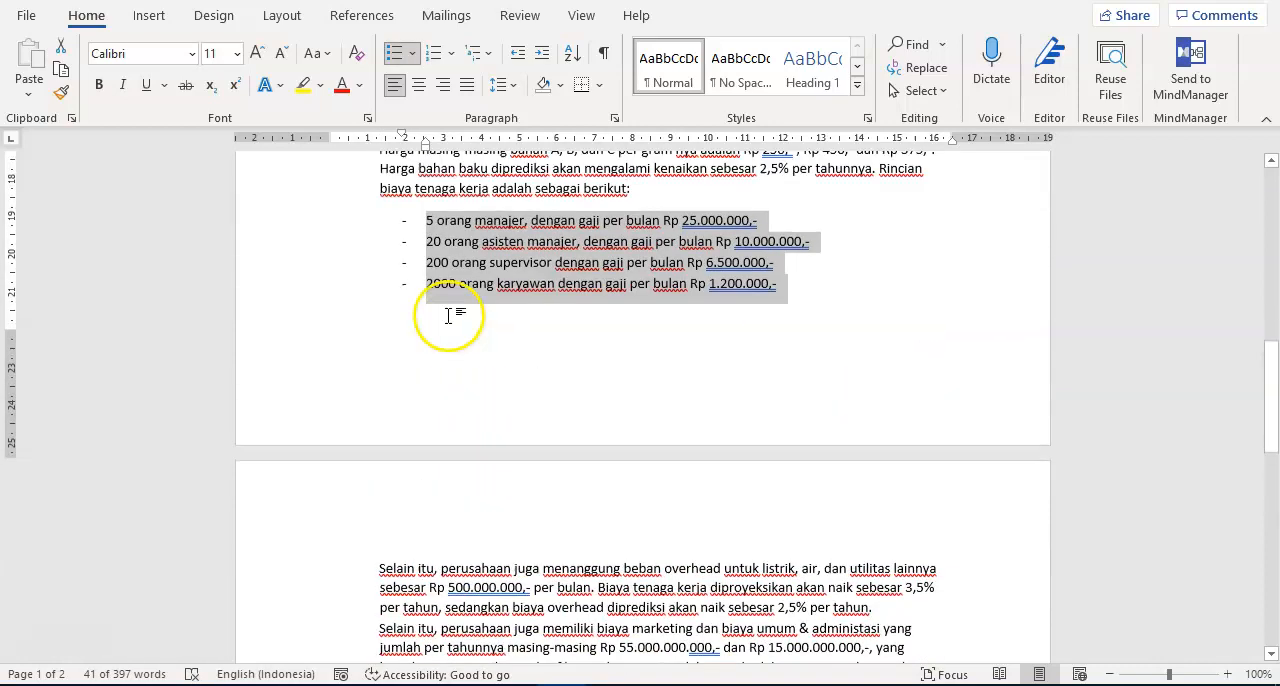
pyautogui.click(722, 253)
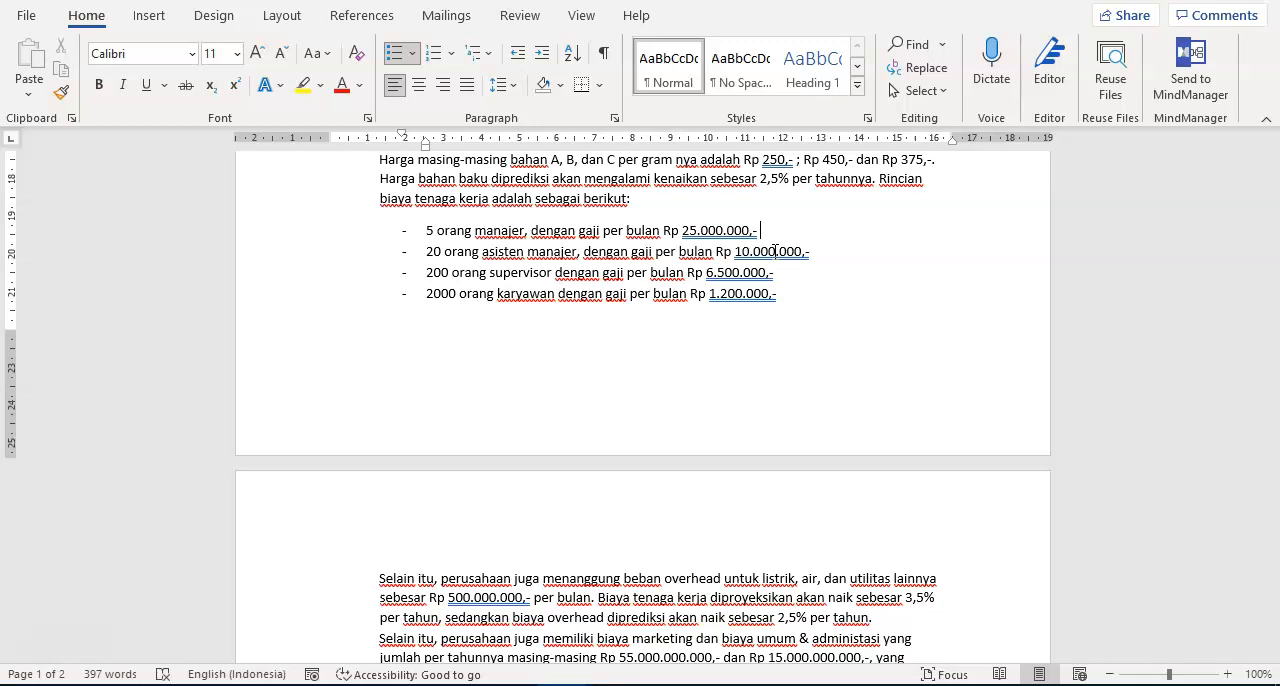
# - Examine the overhead paragraph on the second page, highlighting the monthly cost and the utilities it covers
pyautogui.scroll(-5, 800, 380)
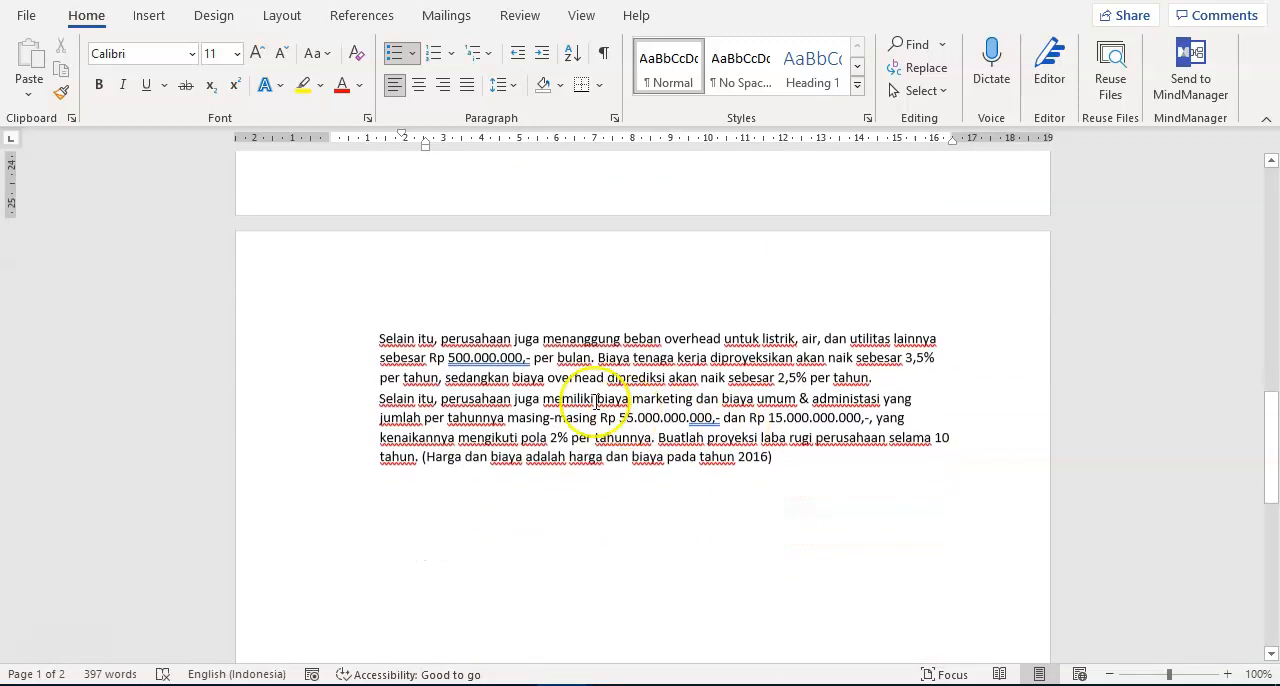
pyautogui.tripleClick(457, 340)
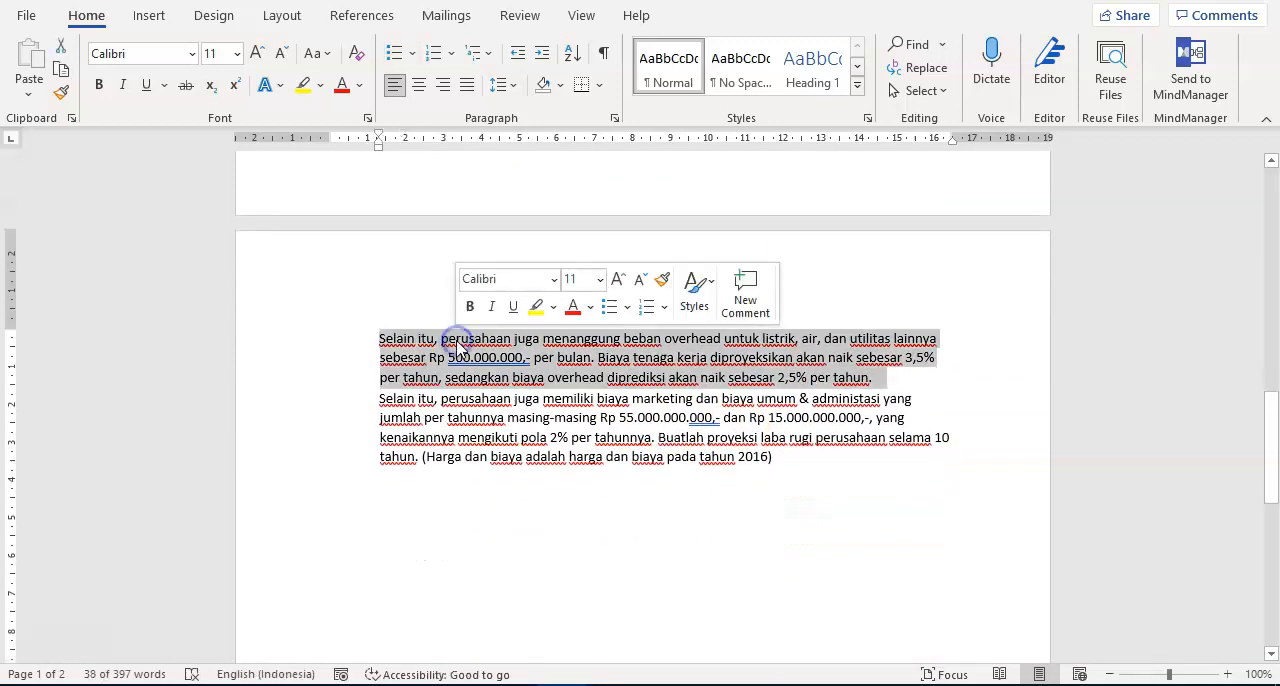
pyautogui.click(463, 355)
pyautogui.click(522, 359)
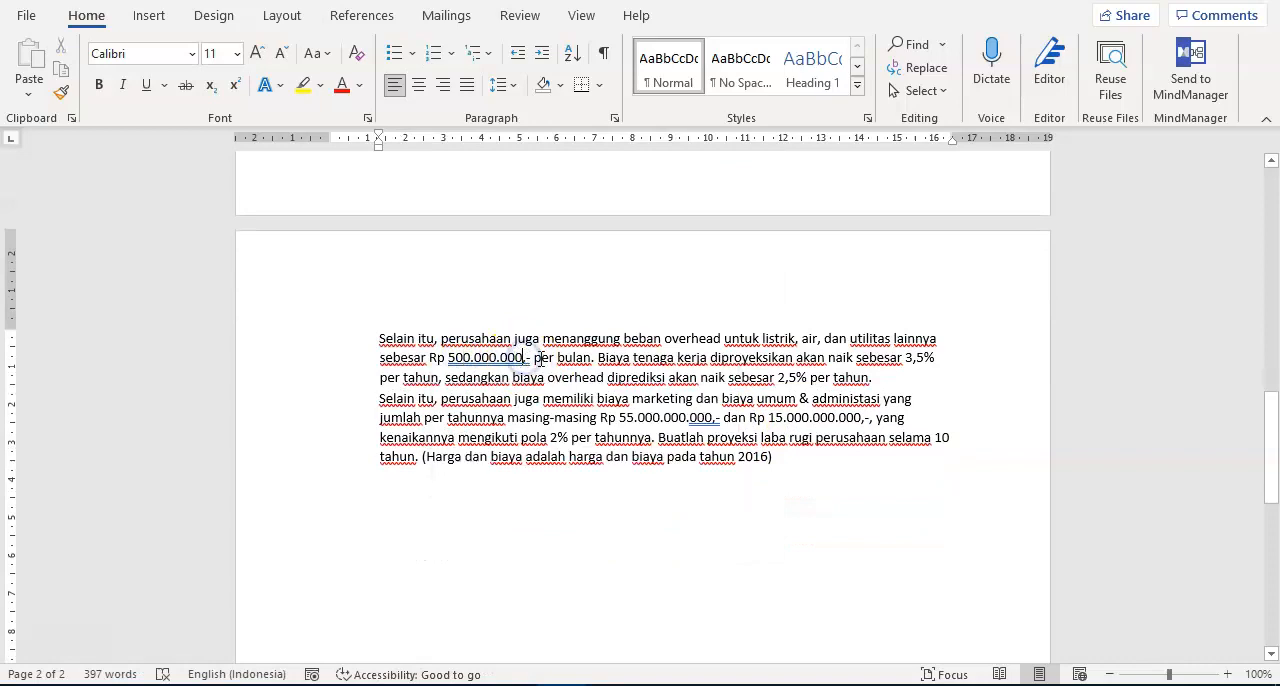
pyautogui.moveTo(534, 359); pyautogui.dragTo(441, 365)
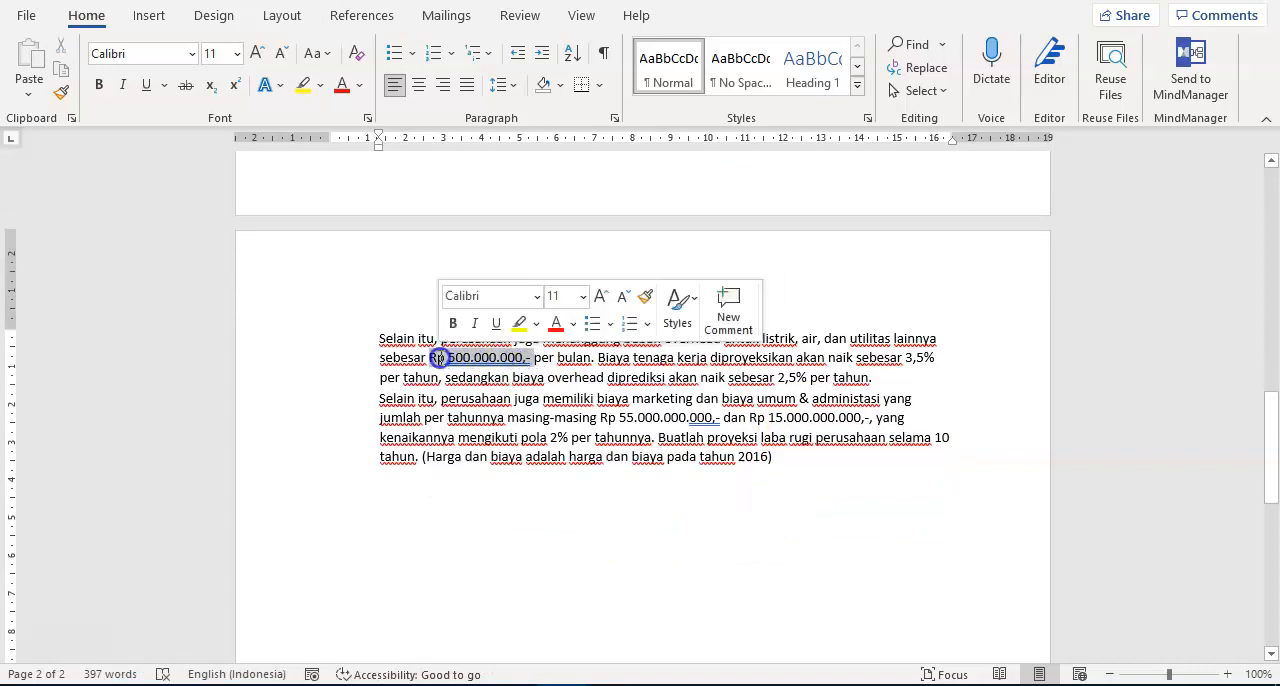
pyautogui.click(733, 358)
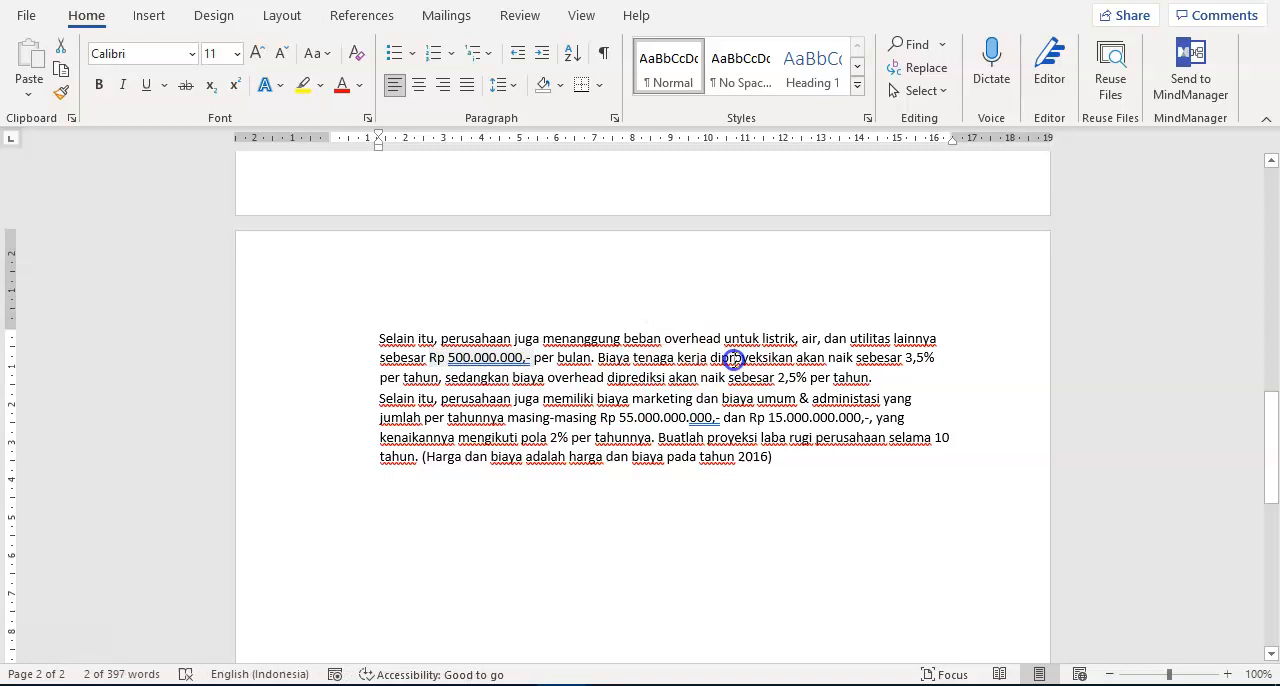
pyautogui.moveTo(762, 339); pyautogui.dragTo(903, 342)
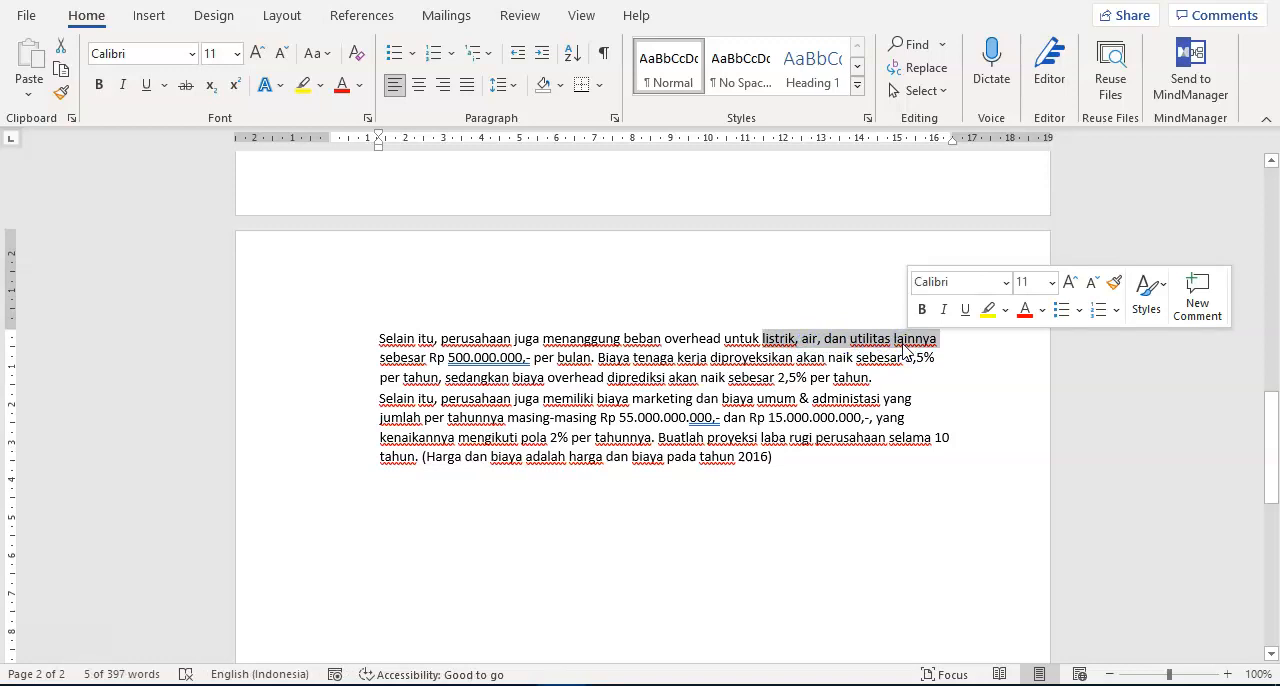
# - Review the raw material section and the labour cost list again, highlighting each block of text
pyautogui.scroll(9, 900, 343)
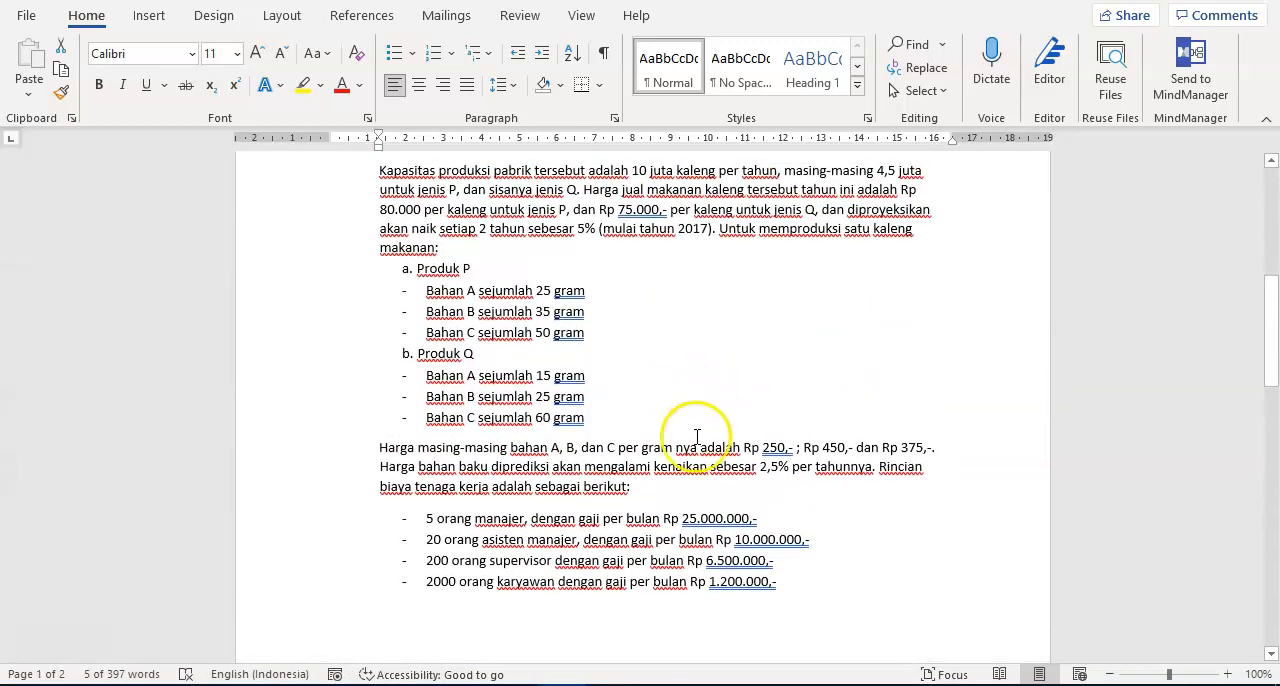
pyautogui.moveTo(645, 495); pyautogui.dragTo(500, 383)
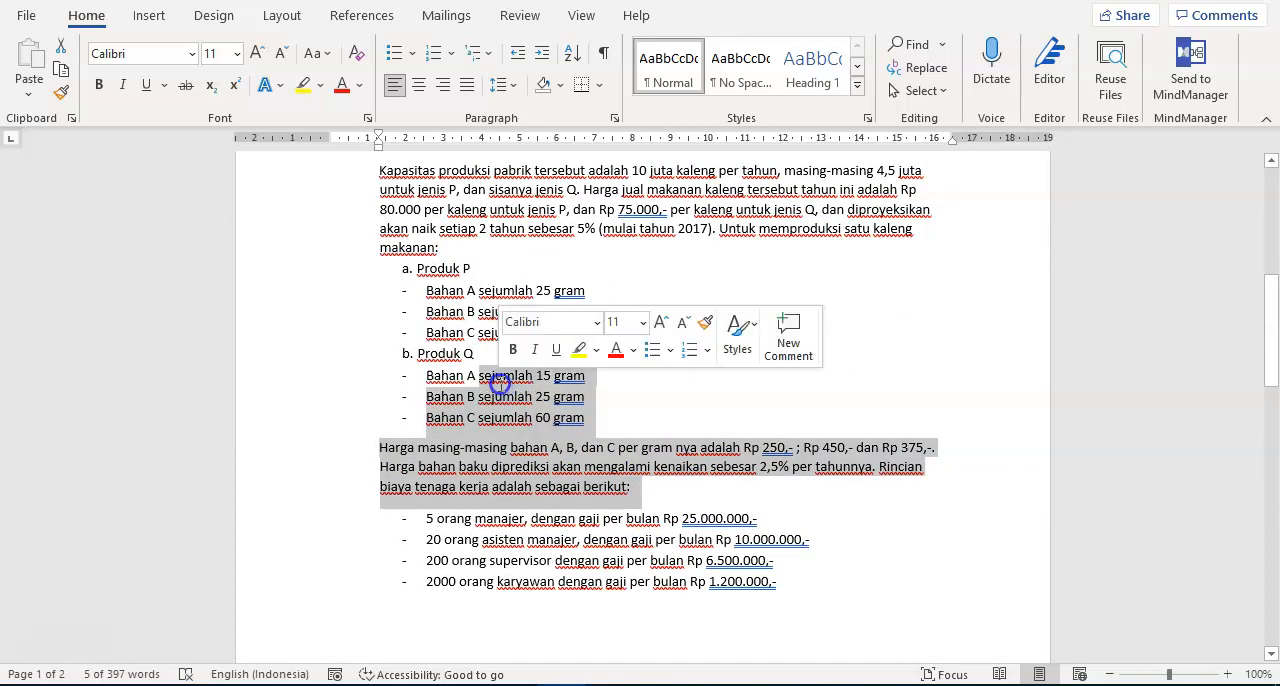
pyautogui.scroll(-3, 700, 455)
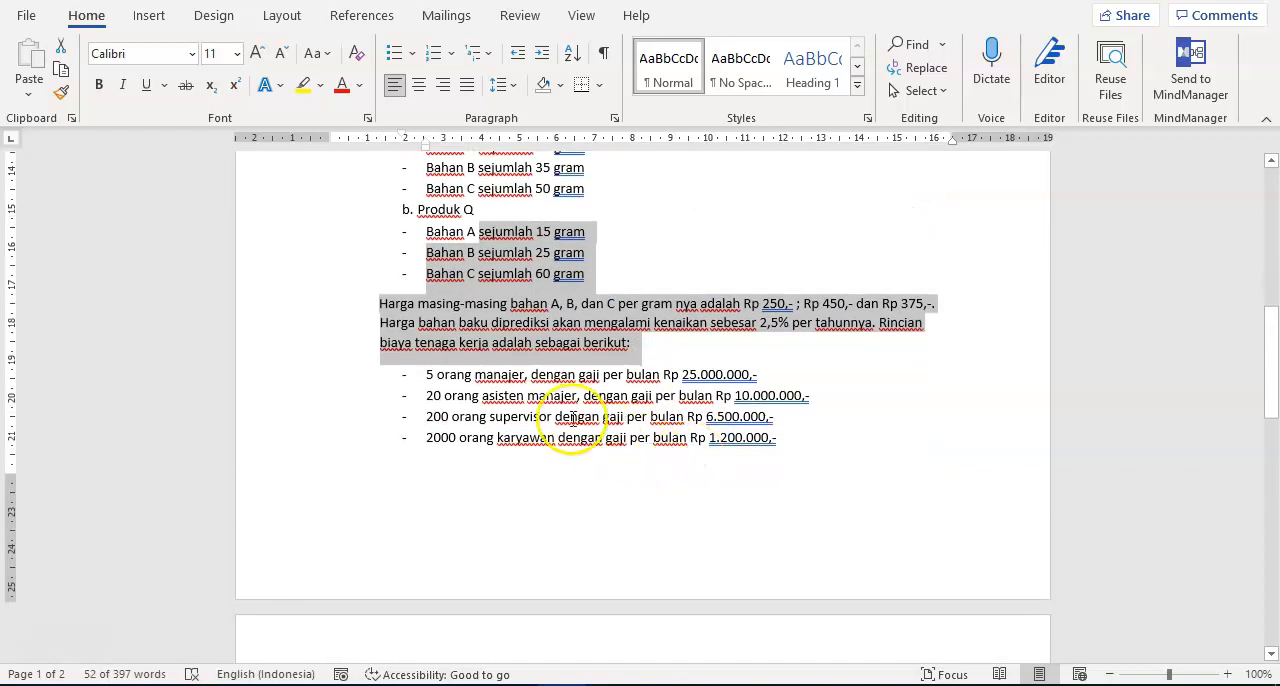
pyautogui.moveTo(426, 375)
pyautogui.mouseDown()
pyautogui.moveTo(733, 415)
pyautogui.moveTo(785, 445)
pyautogui.moveTo(438, 390)
pyautogui.moveTo(424, 374)
pyautogui.mouseUp()
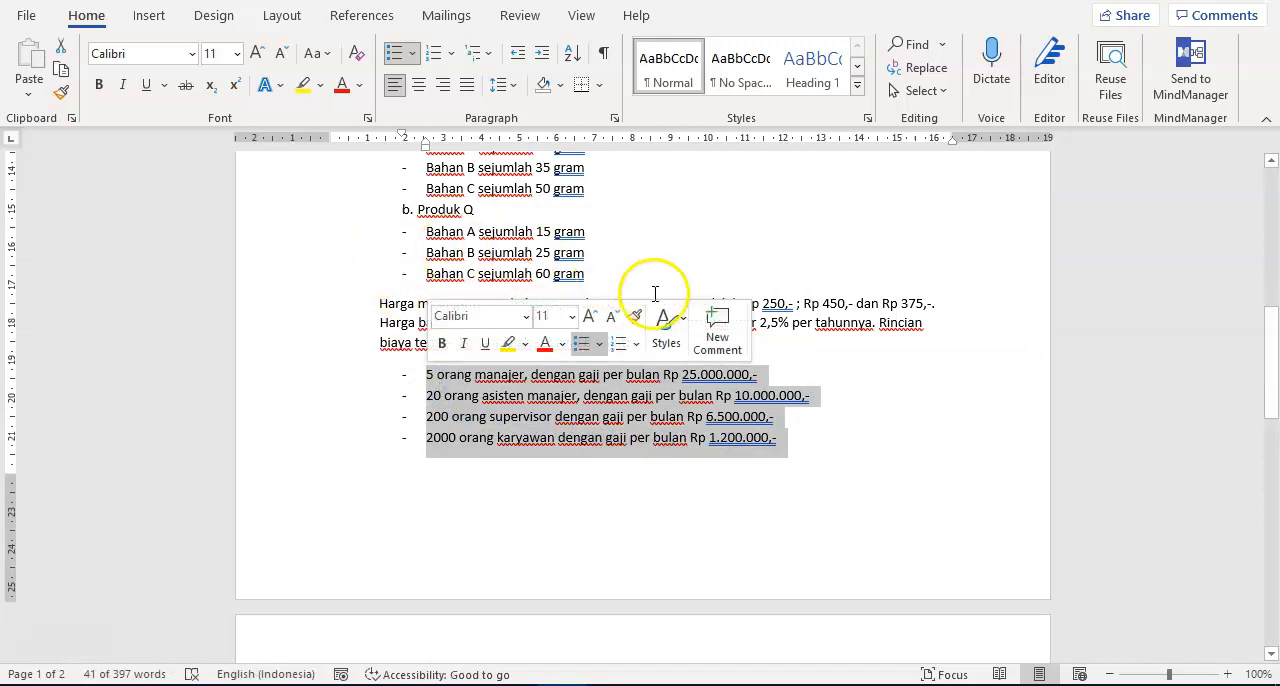
pyautogui.scroll(-1, 505, 396)
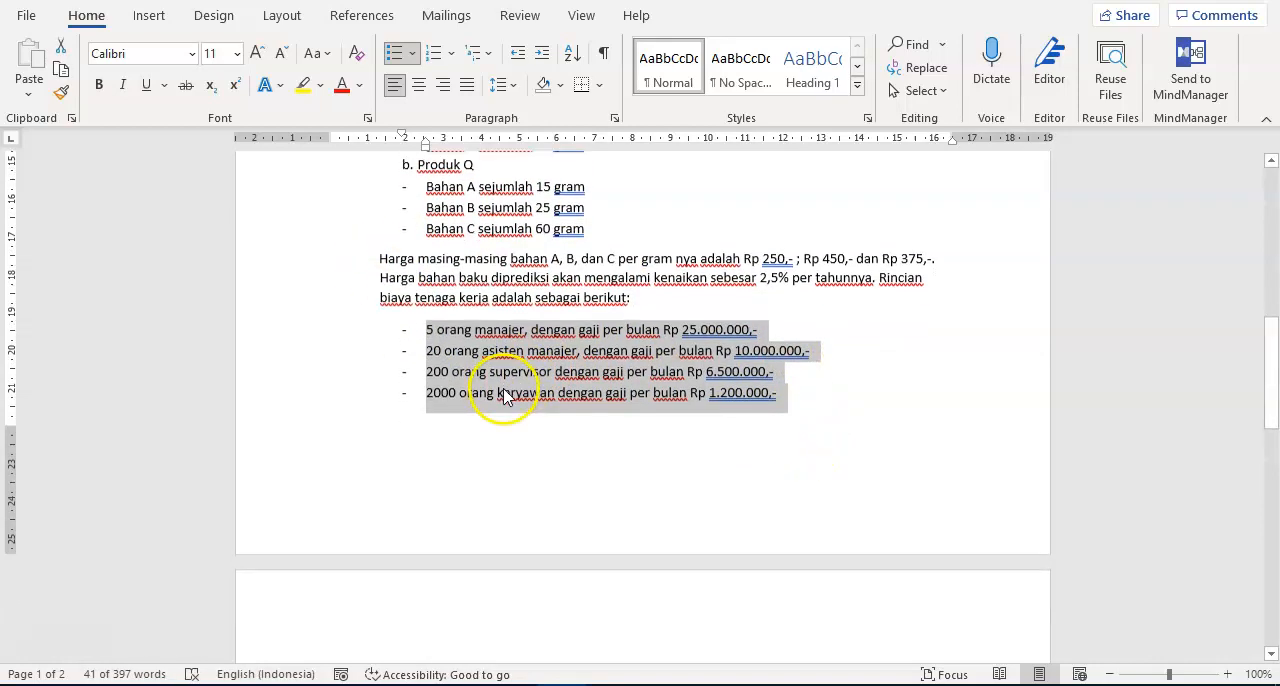
pyautogui.scroll(-5, 634, 376)
pyautogui.scroll(-1, 634, 378)
# - Highlight the sentence on monthly overhead for electricity, water and other utilities to examine it as a cost component
pyautogui.rightClick(519, 356)
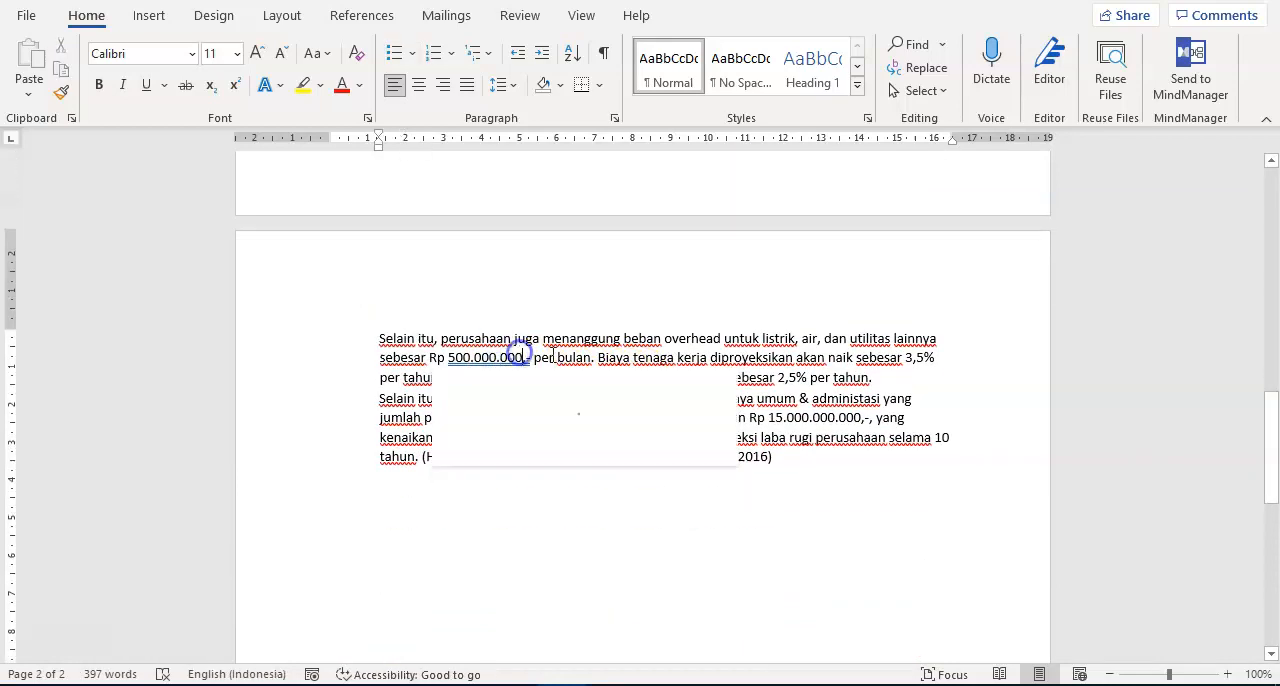
pyautogui.moveTo(591, 345); pyautogui.dragTo(377, 338)
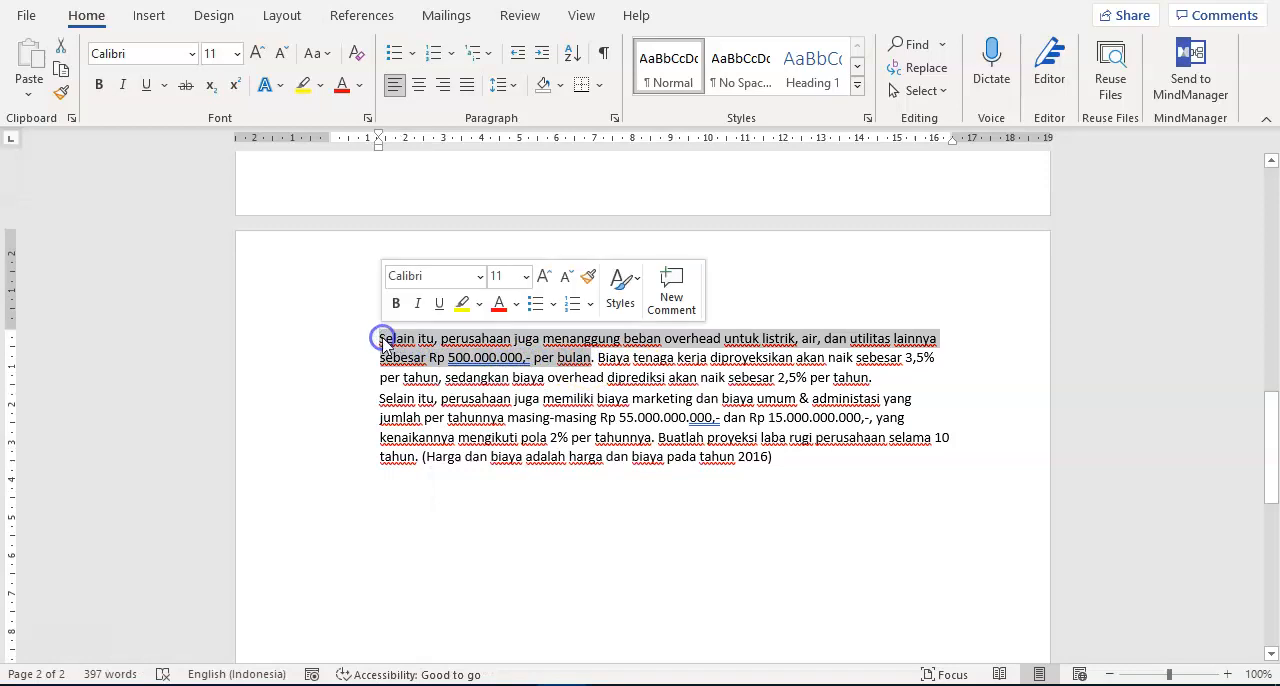
pyautogui.click(517, 362)
pyautogui.moveTo(594, 359); pyautogui.dragTo(399, 343)
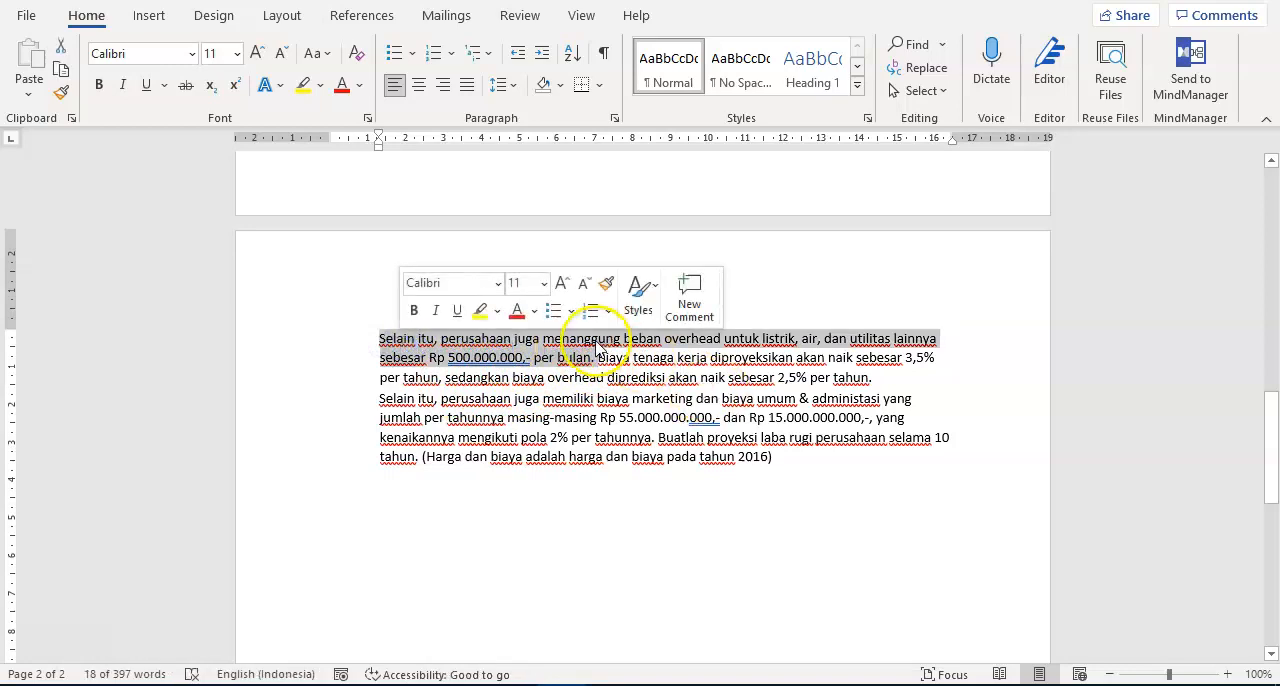
pyautogui.moveTo(594, 357); pyautogui.dragTo(406, 340)
pyautogui.click(730, 357)
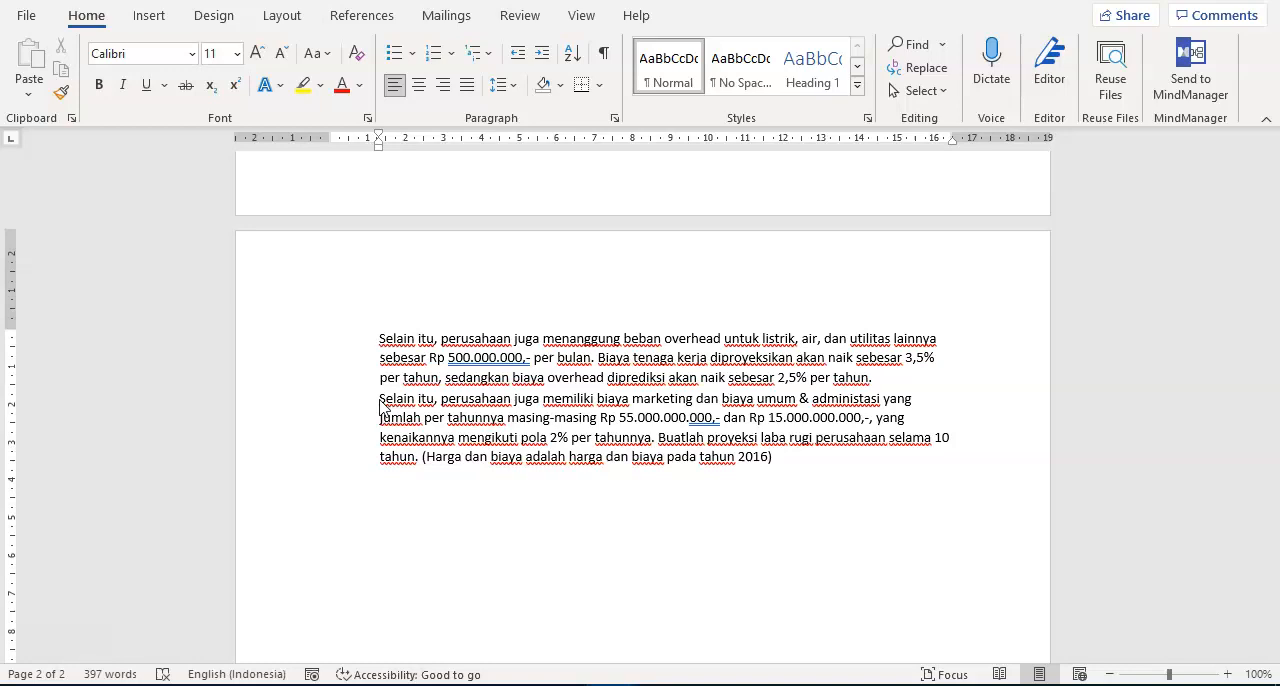
# - Re-examine the labour cost list, highlighting the manager and assistant manager entries
pyautogui.scroll(7, 836, 291)
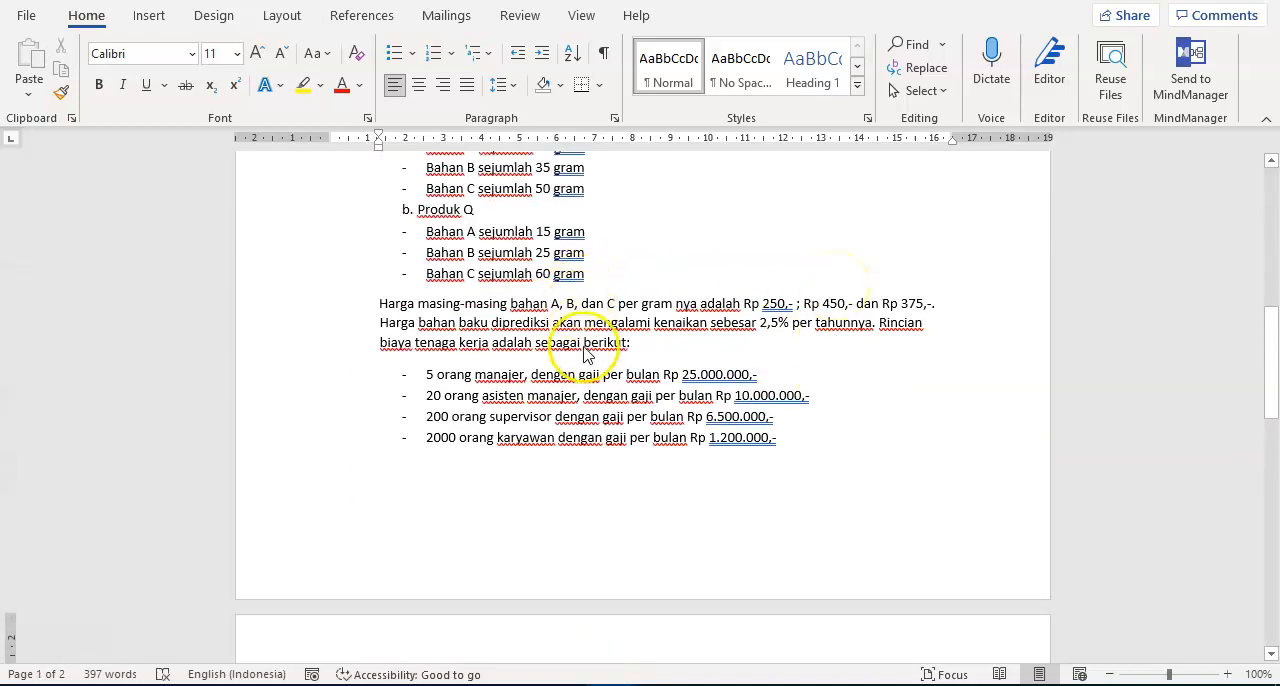
pyautogui.scroll(-2, 548, 300)
pyautogui.rightClick(537, 298)
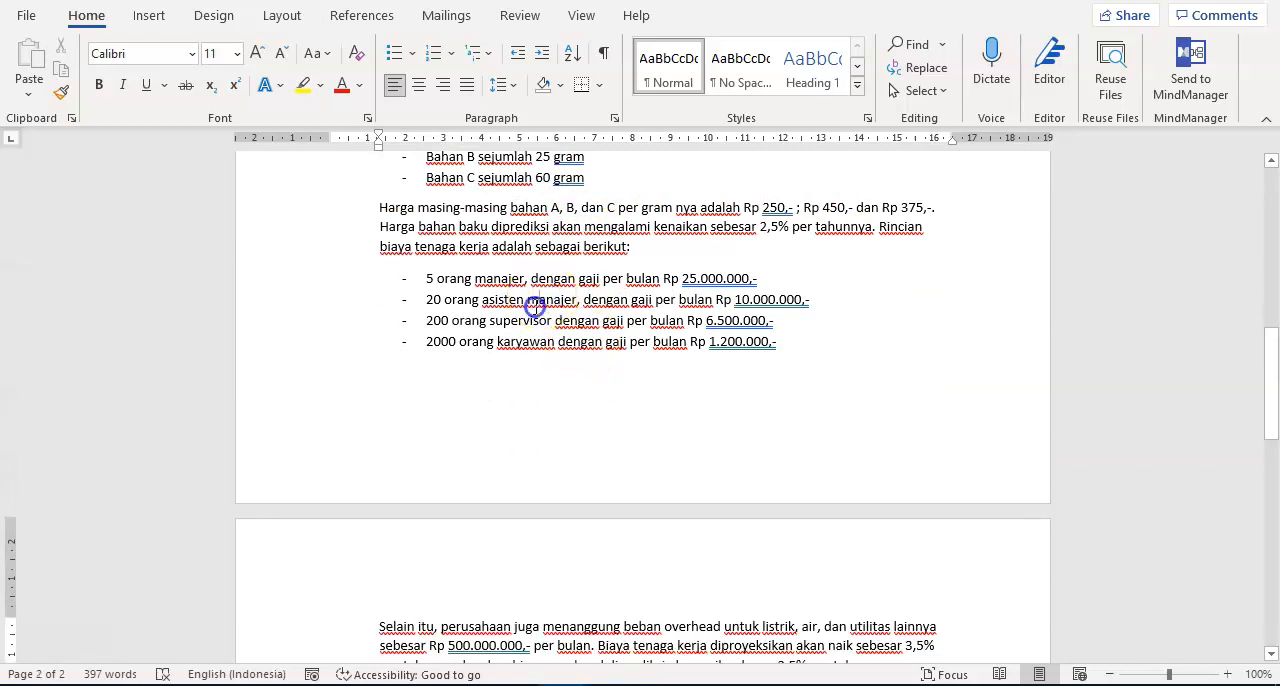
pyautogui.click(472, 290)
pyautogui.moveTo(472, 290); pyautogui.dragTo(471, 295)
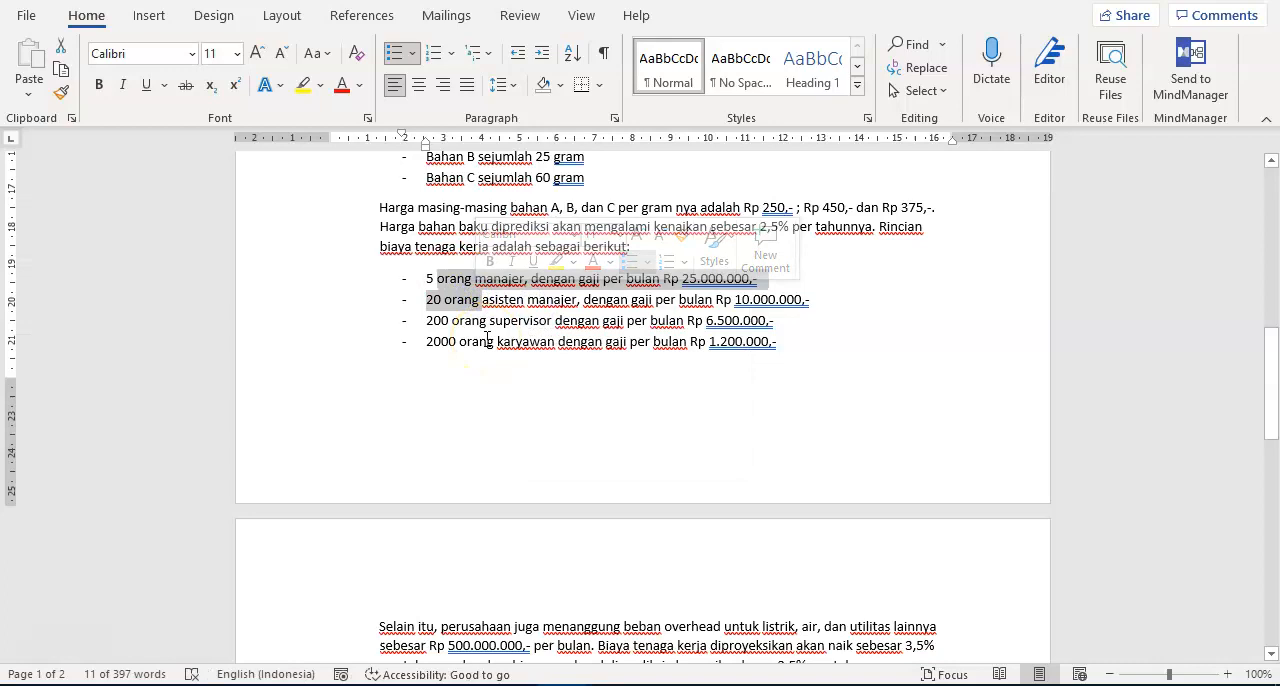
# - Compare the monthly overhead sentence with the yearly general and administrative cost amount by highlighting each in turn
pyautogui.scroll(-4, 487, 340)
pyautogui.scroll(-1, 487, 339)
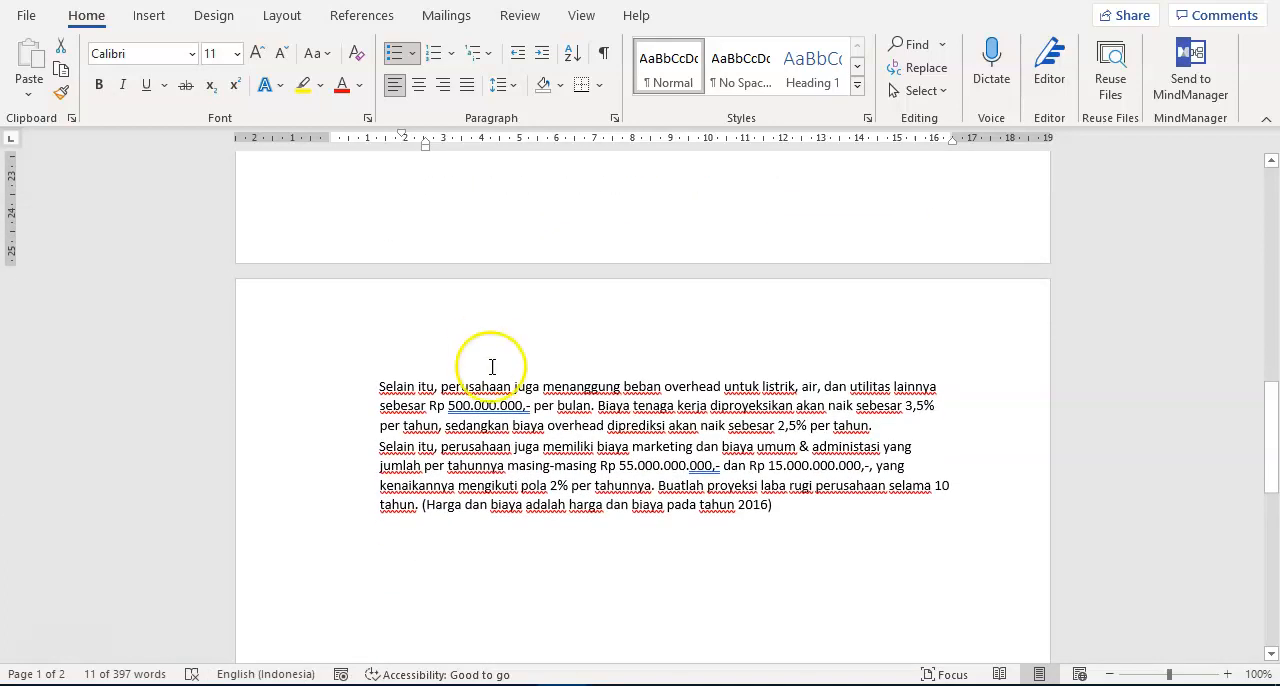
pyautogui.click(527, 408)
pyautogui.moveTo(527, 408); pyautogui.dragTo(379, 386)
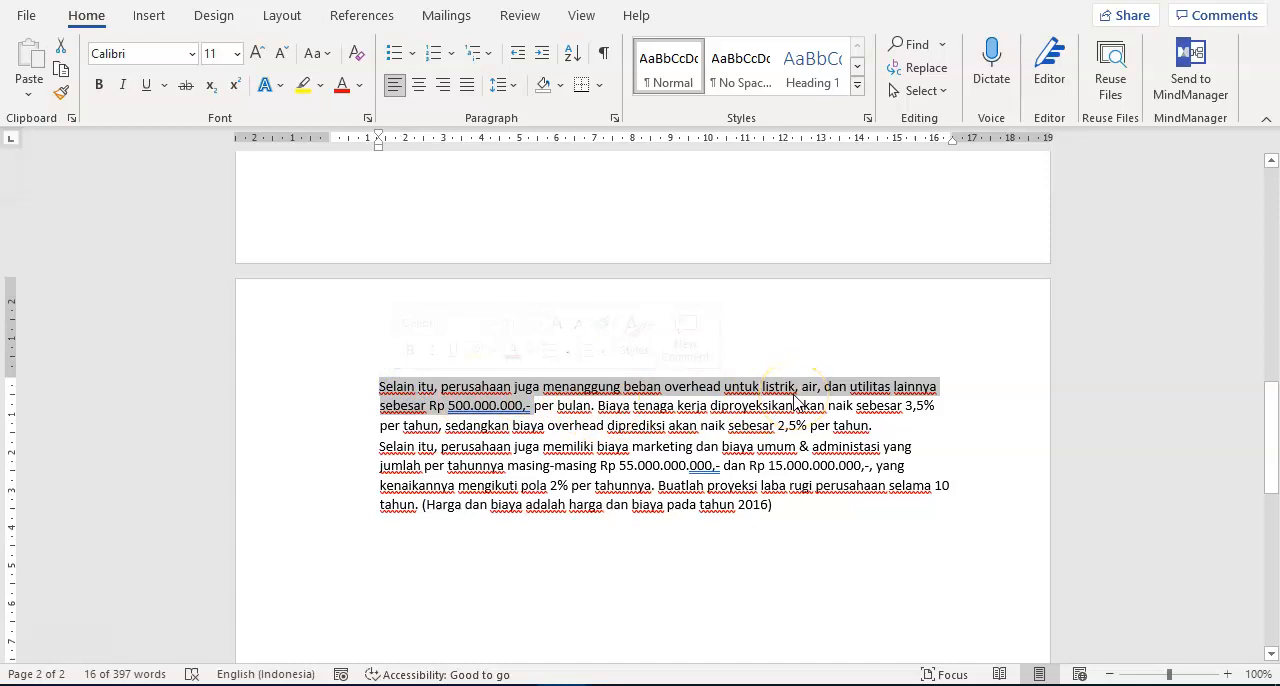
pyautogui.click(783, 465)
pyautogui.moveTo(770, 466); pyautogui.dragTo(852, 467)
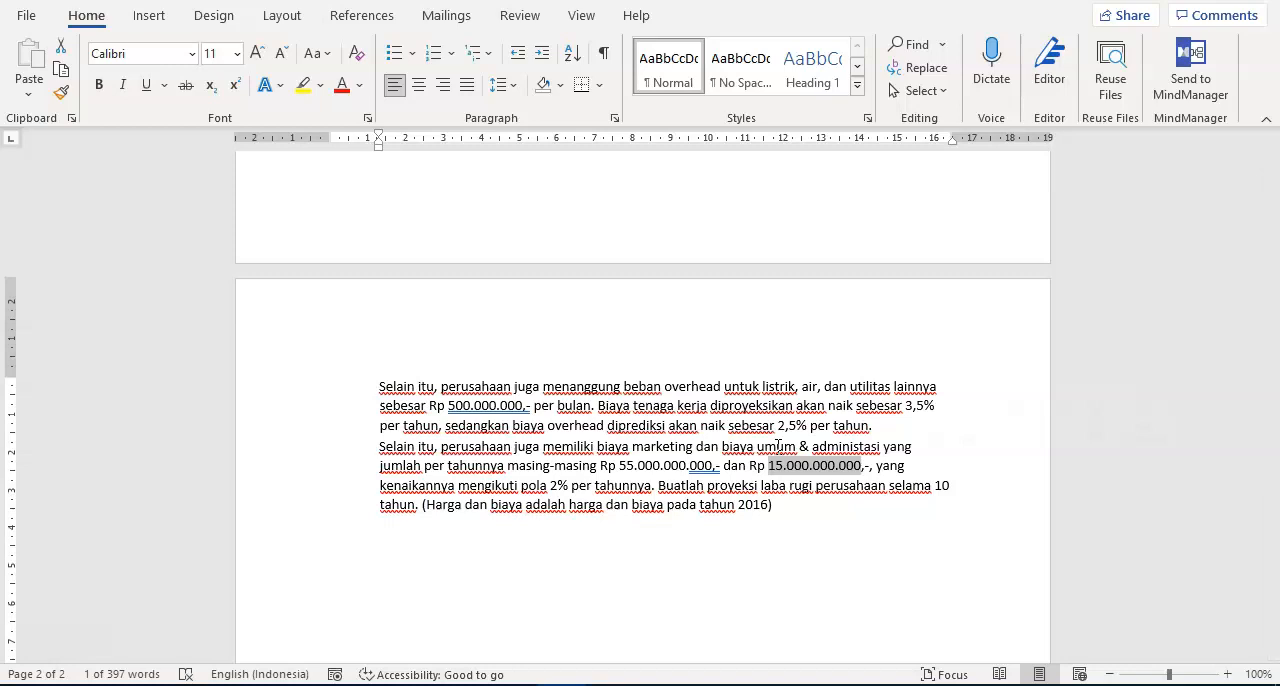
# - Look back over the case's production data and return to the Penjualan sheet in Excel
pyautogui.scroll(8, 600, 470)
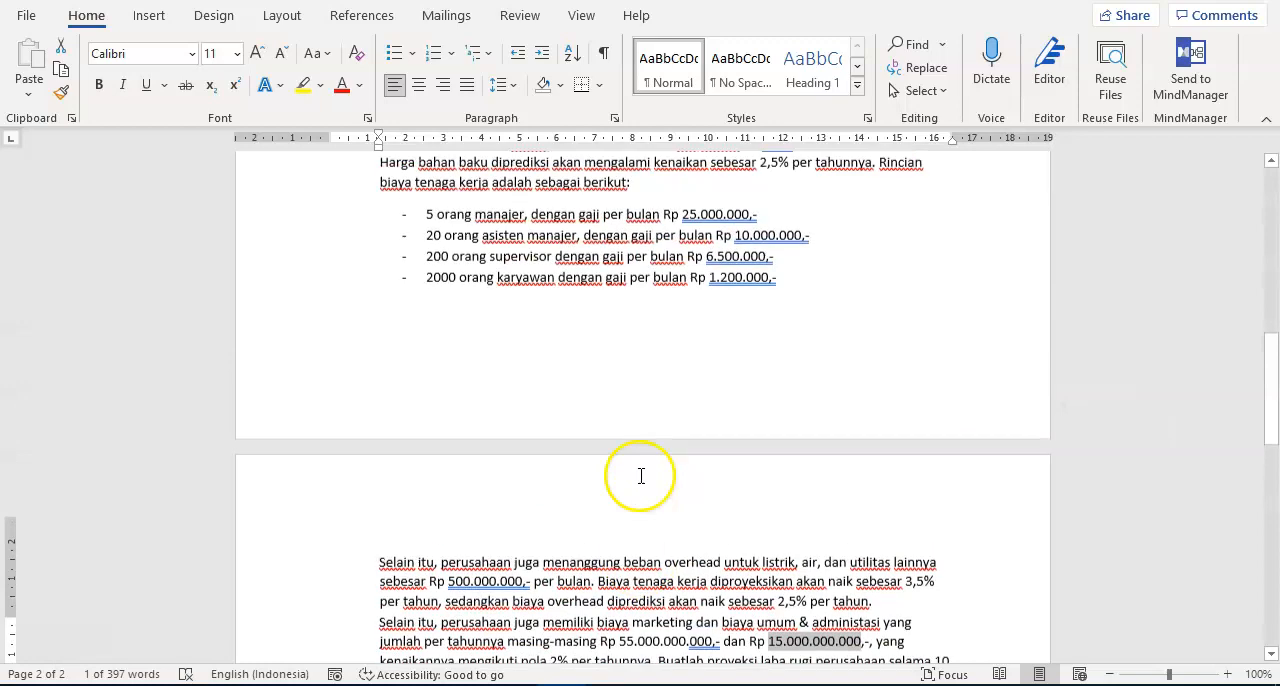
pyautogui.scroll(1, 593, 465)
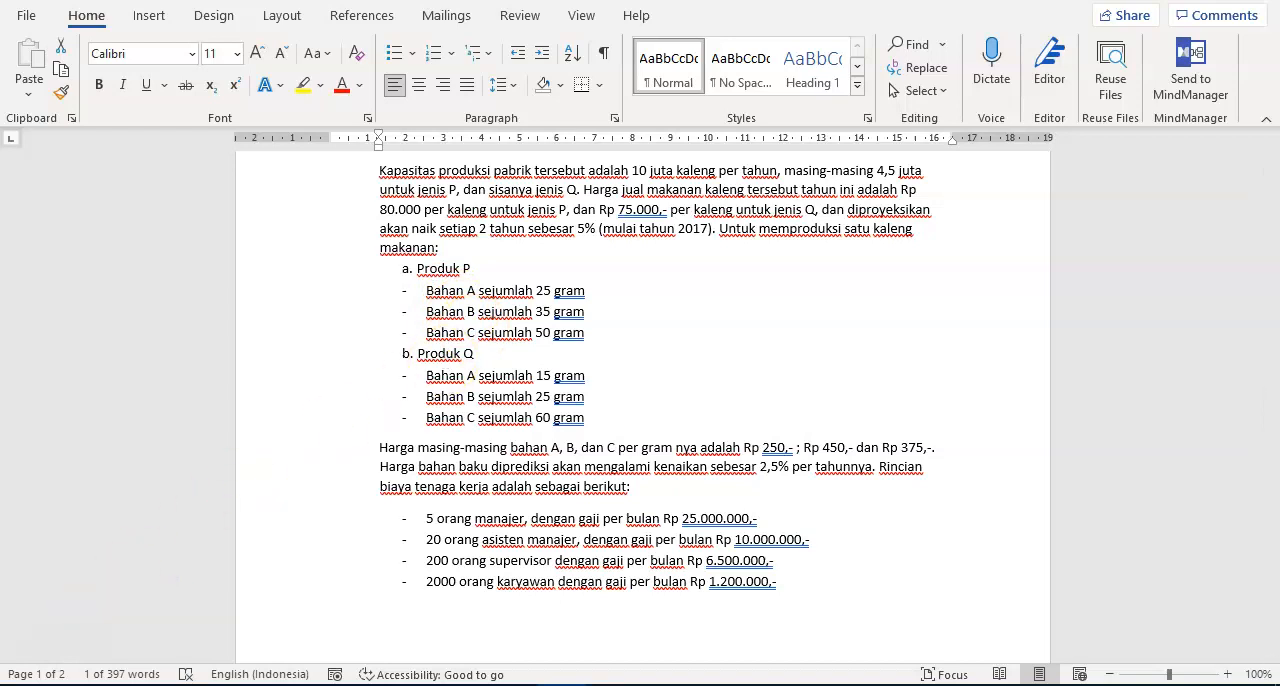
pyautogui.hotkey('alt', 'Tab')
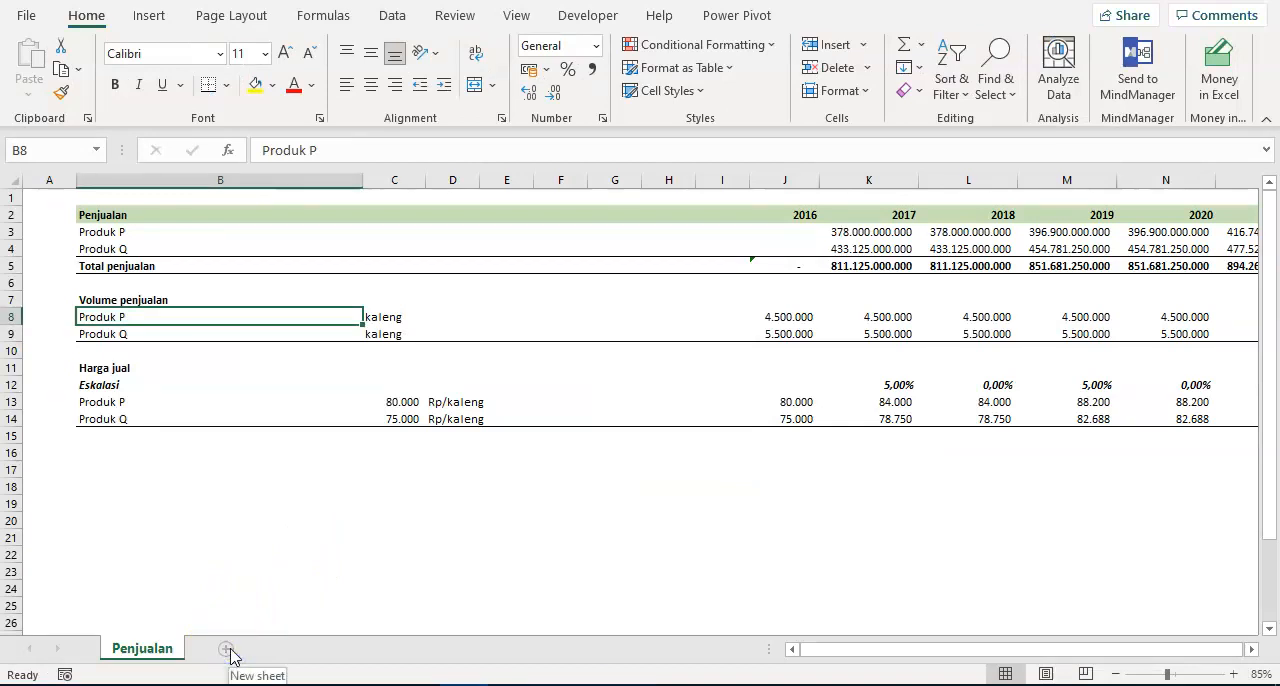
# - Add a new sheet after Penjualan and name it Biaya Bahan
pyautogui.click(226, 653)
pyautogui.doubleClick(222, 648)
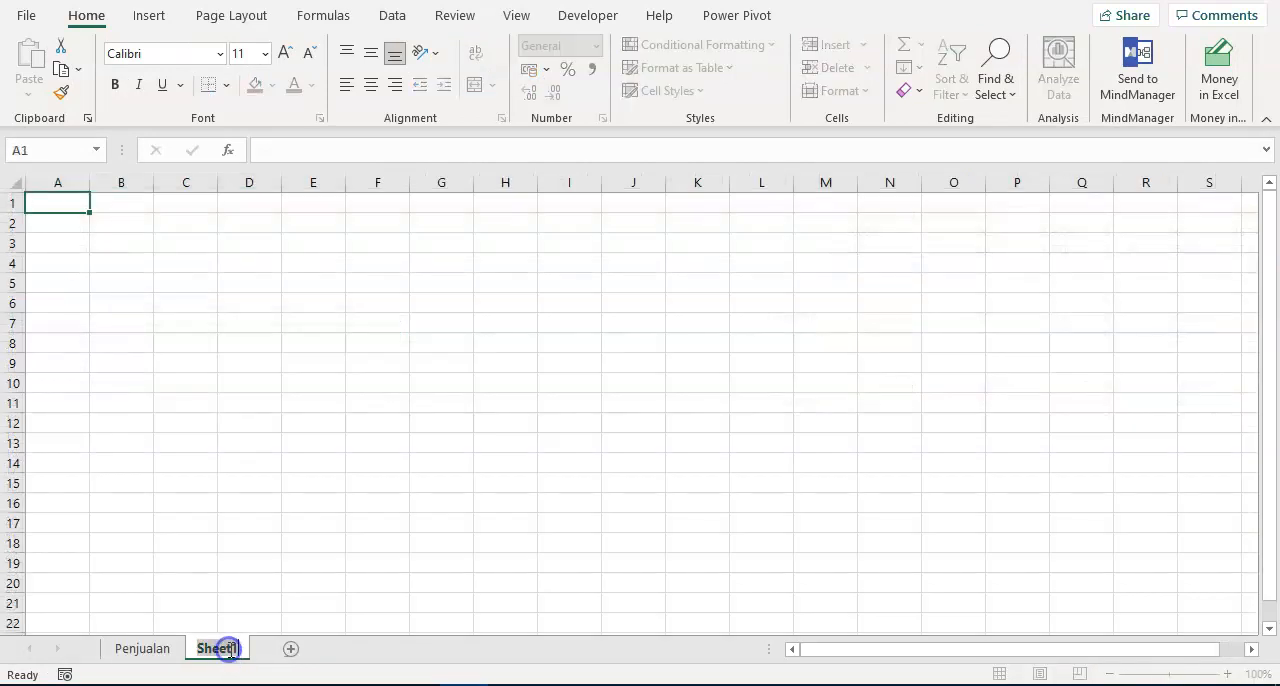
pyautogui.write('Biaya Bahan')
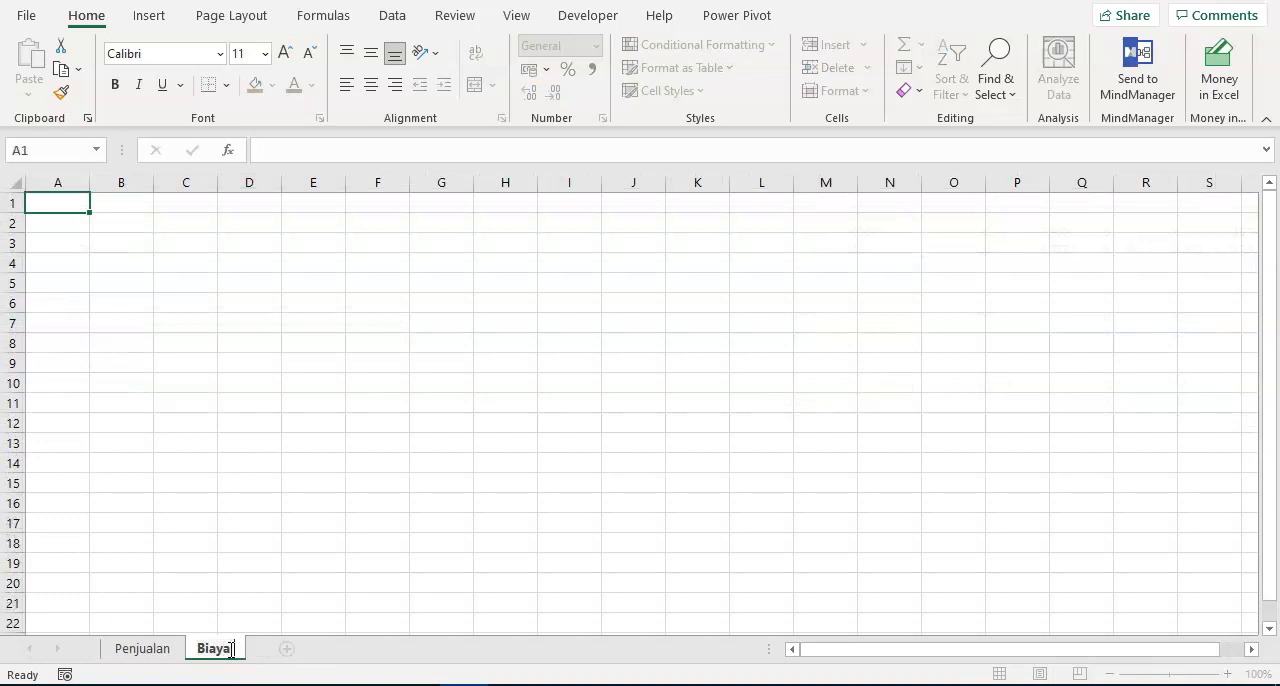
pyautogui.press('Return')
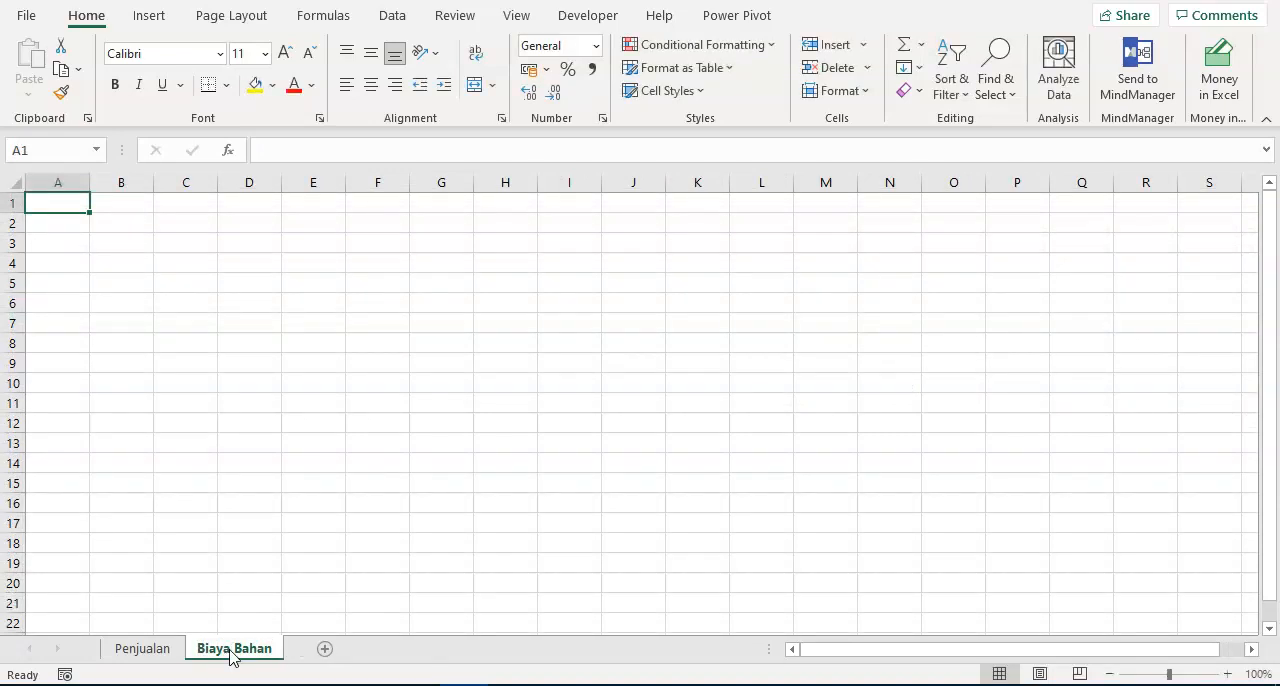
# - Copy the Penjualan sheet's header row from A2 through the 2026 column
pyautogui.click(157, 655)
pyautogui.click(126, 217)
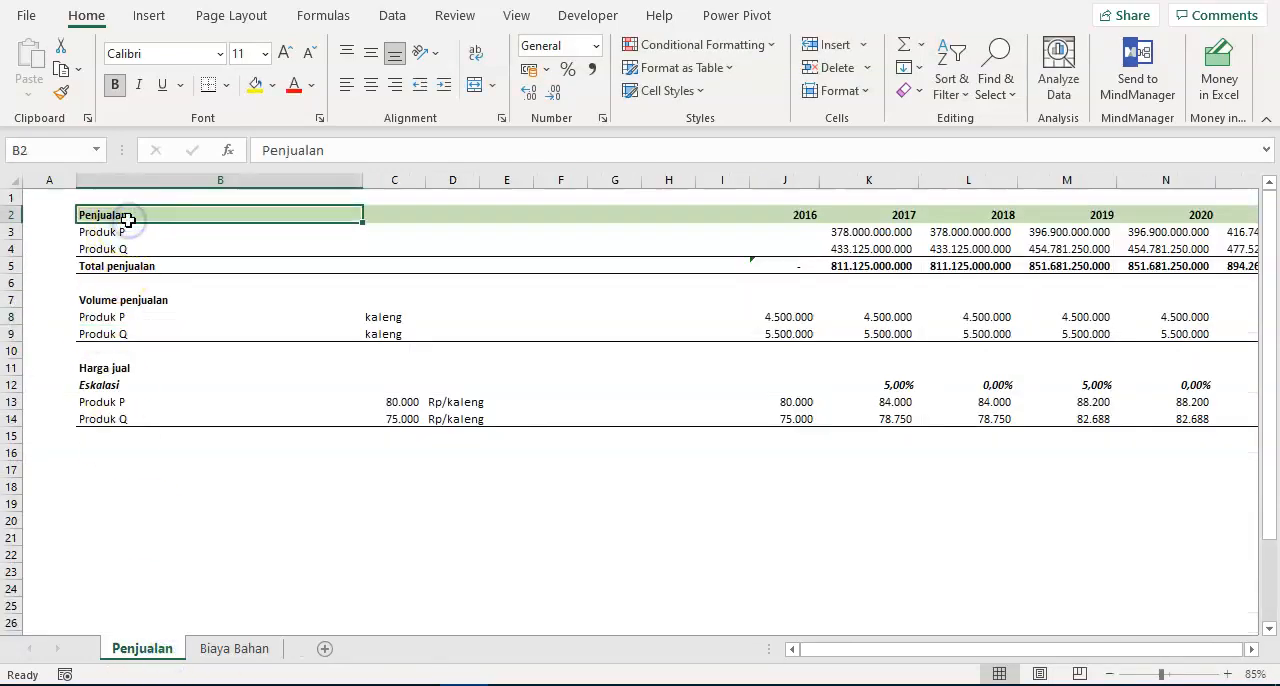
pyautogui.hotkey('ctrl', 'shift', 'Right')
pyautogui.press('Left')
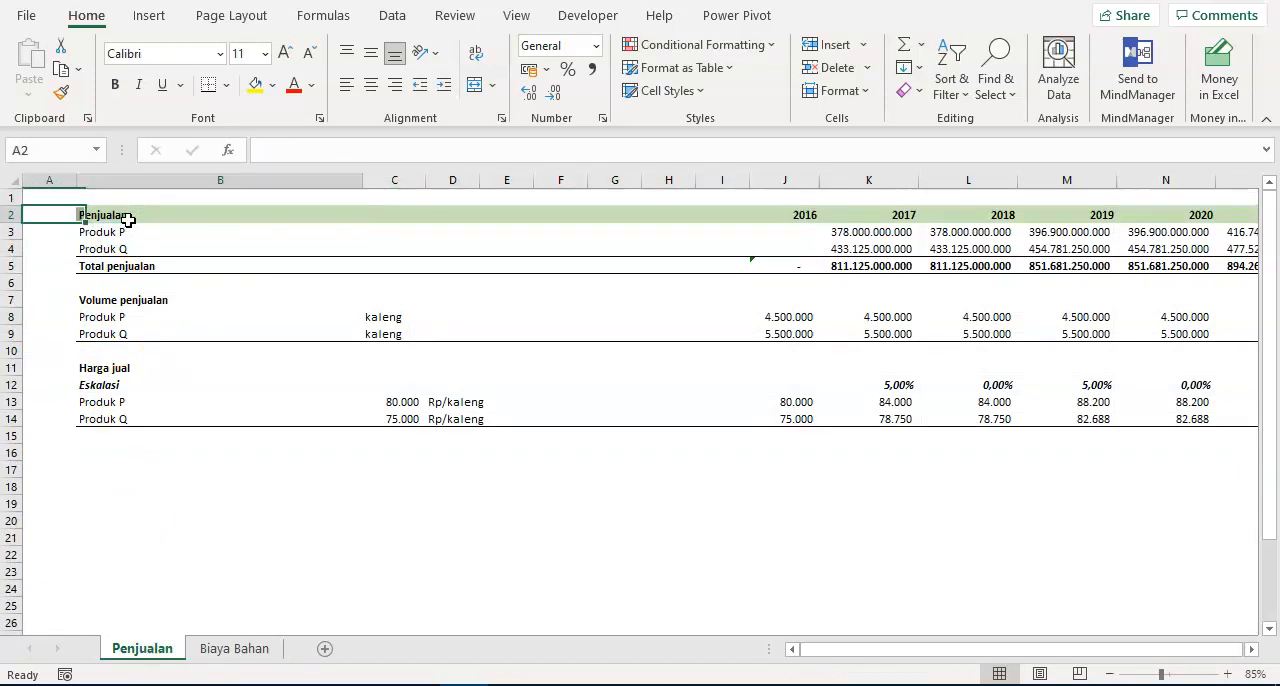
pyautogui.hotkey('ctrl', 'shift', 'Right')
pyautogui.hotkey('ctrl', 'shift', 'Right')
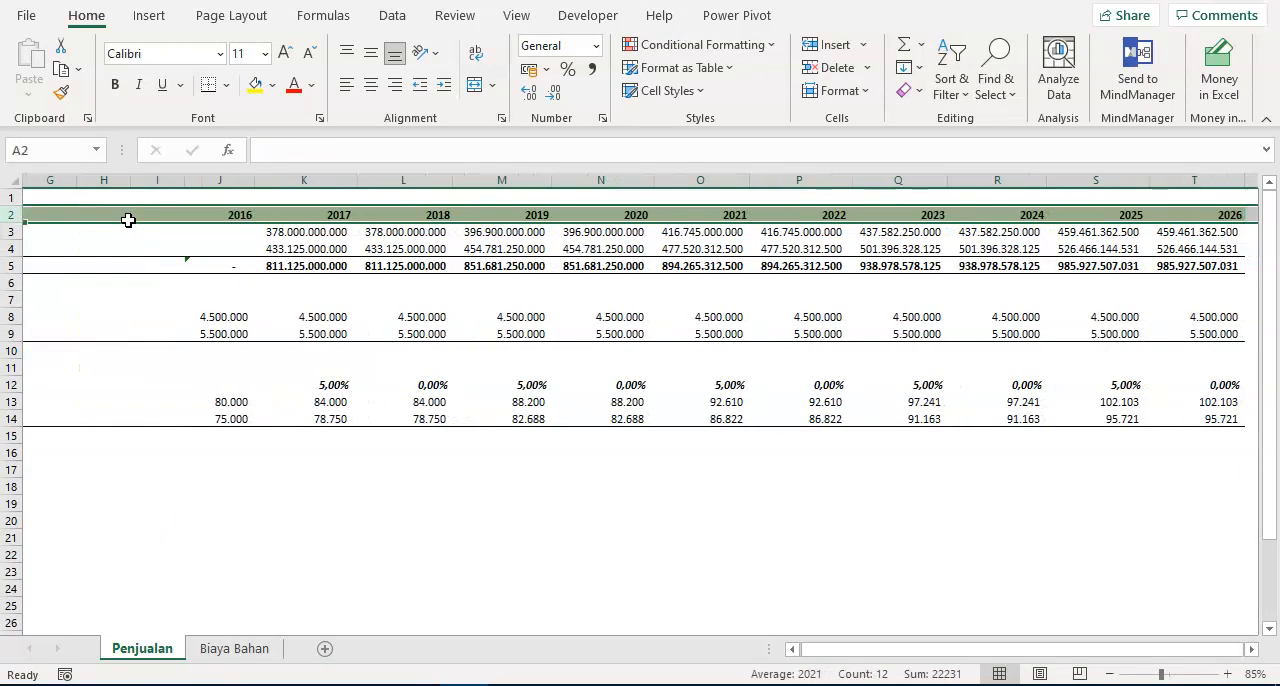
pyautogui.hotkey('ctrl', 'c')
pyautogui.press('Home')
pyautogui.click(128, 220)
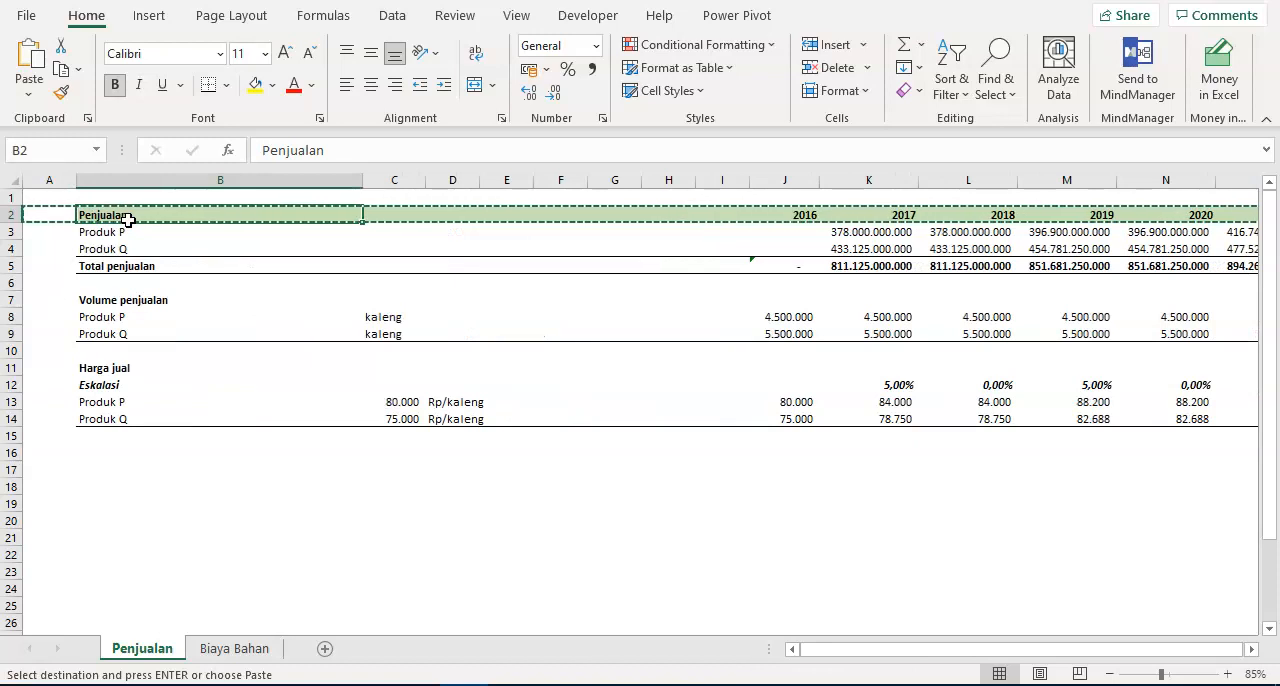
# - Apply only the copied column widths to the Biaya Bahan sheet with Paste Special, starting at A2
pyautogui.click(234, 648)
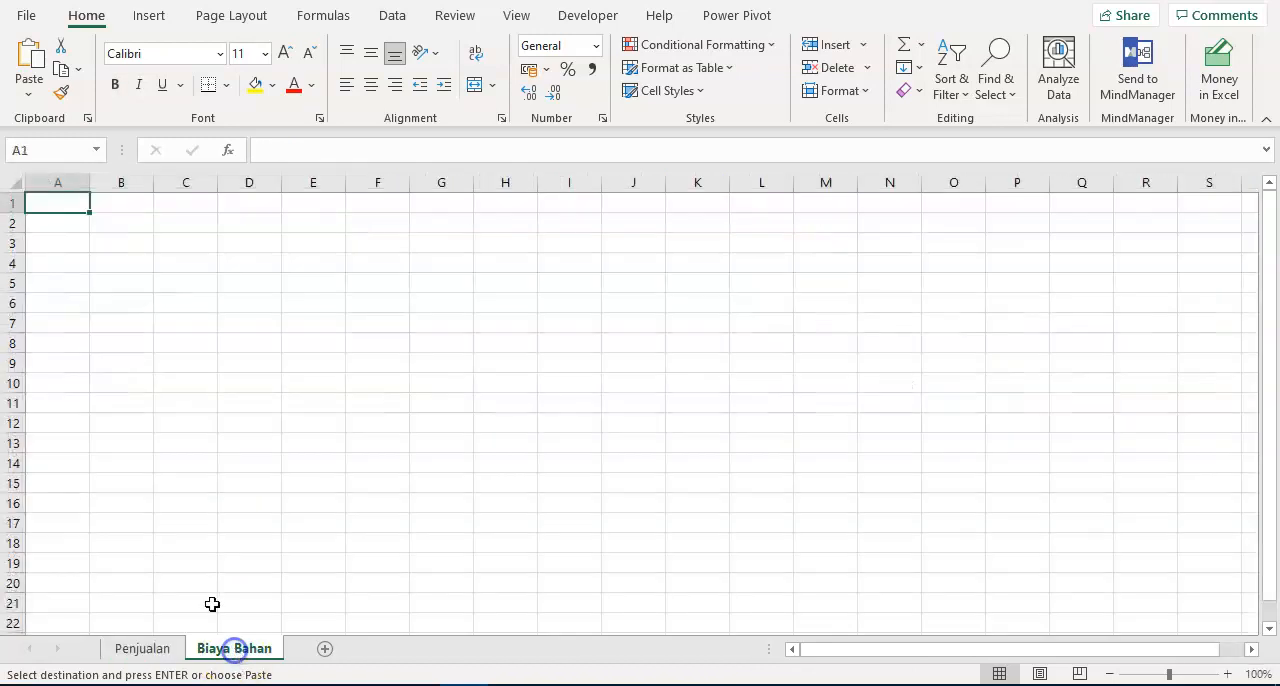
pyautogui.click(50, 221)
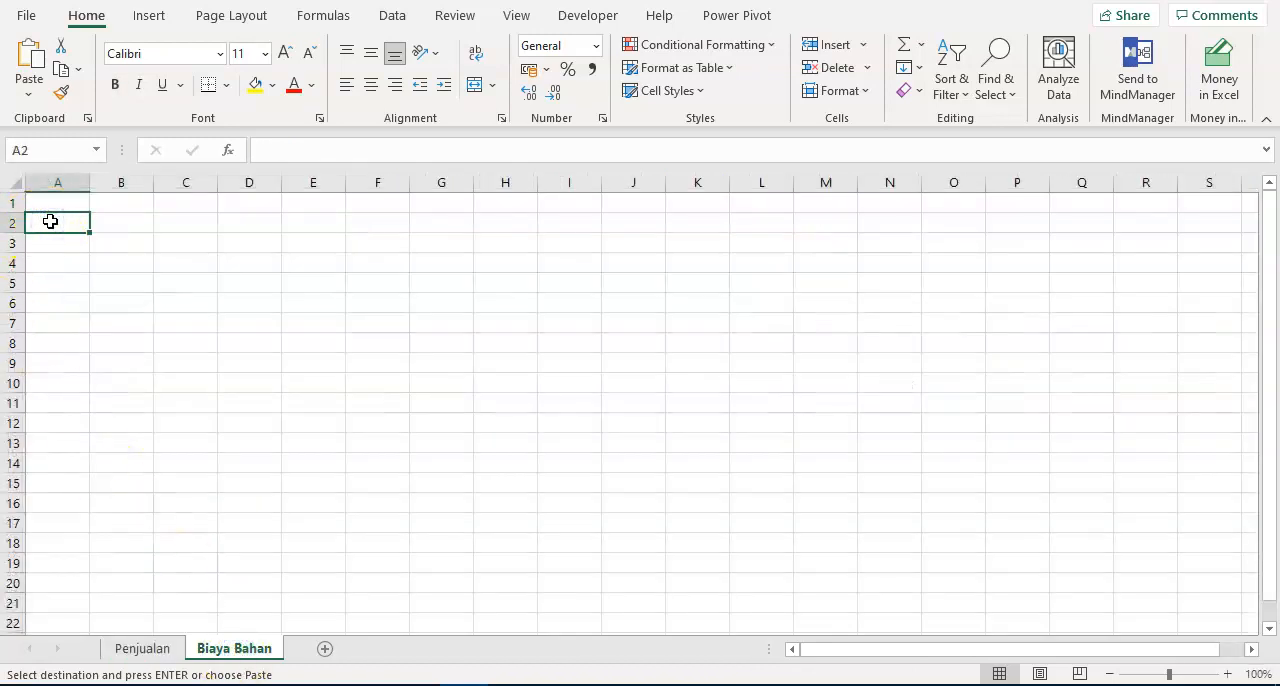
pyautogui.press('alt')
pyautogui.press('e')
pyautogui.press('s')
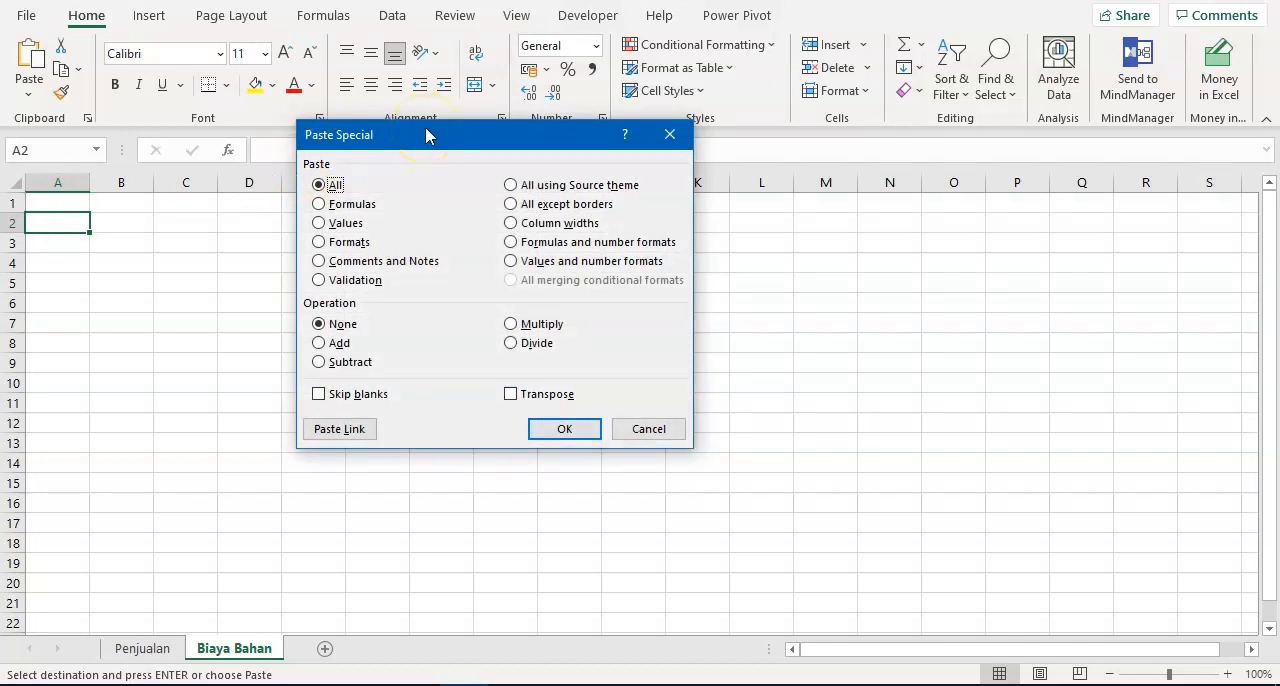
pyautogui.click(535, 224)
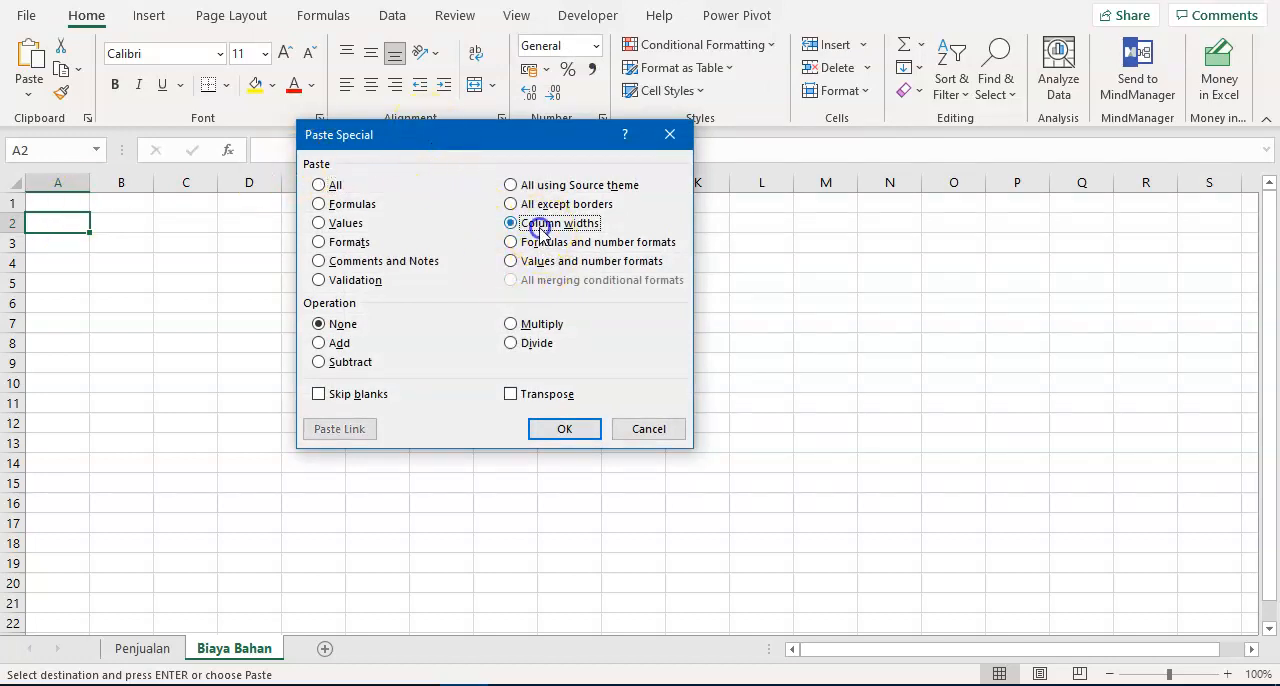
pyautogui.click(566, 430)
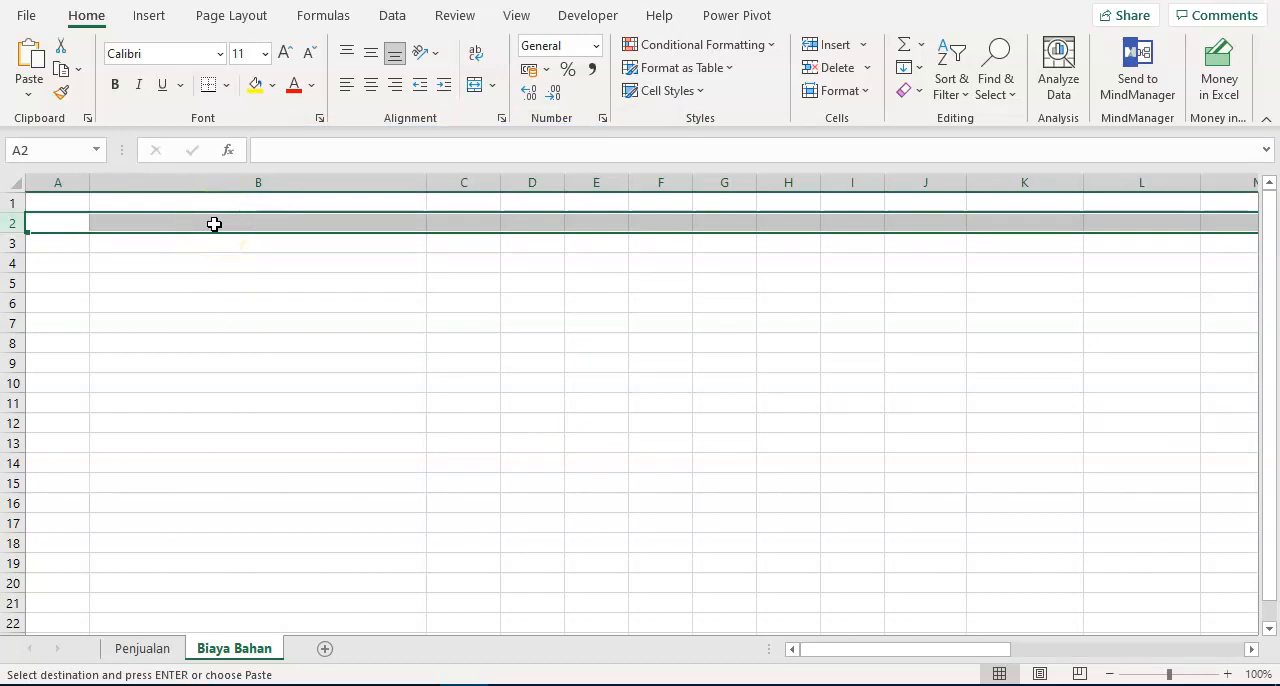
# - Paste the copied header with its years and green fill into row 2 of Biaya Bahan
pyautogui.hotkey('ctrl', 'v')
pyautogui.click(222, 298)
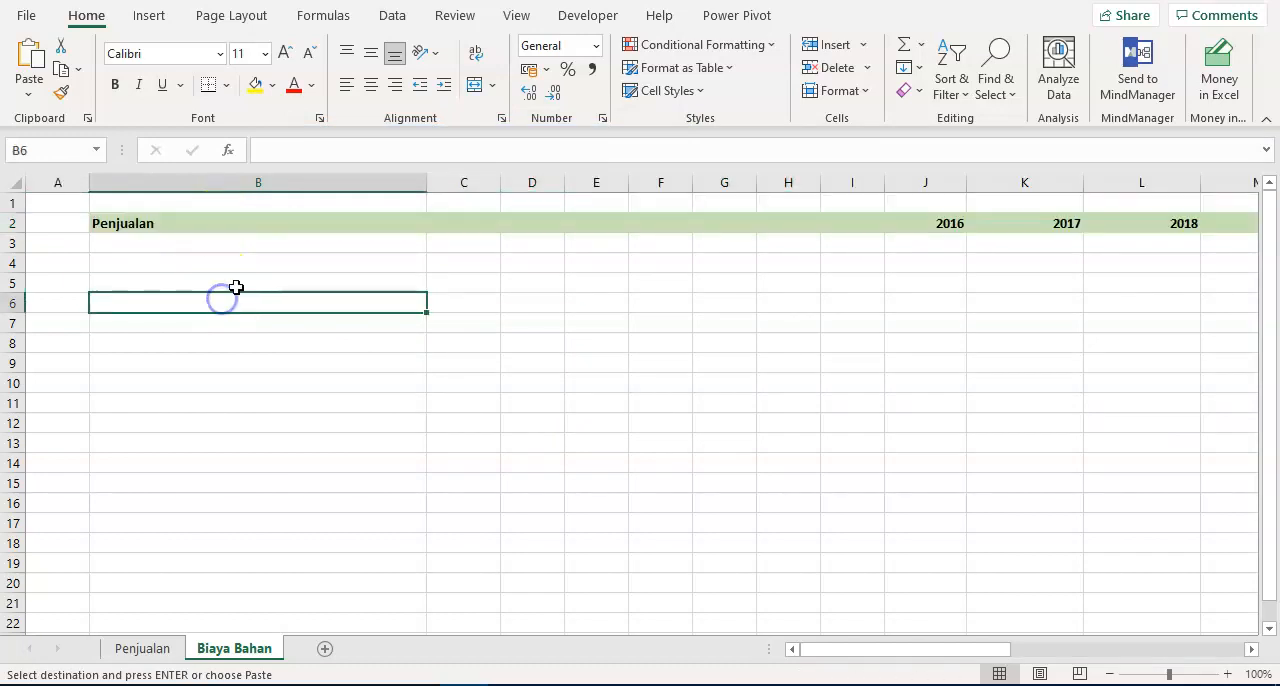
pyautogui.scroll(-1, 236, 287)
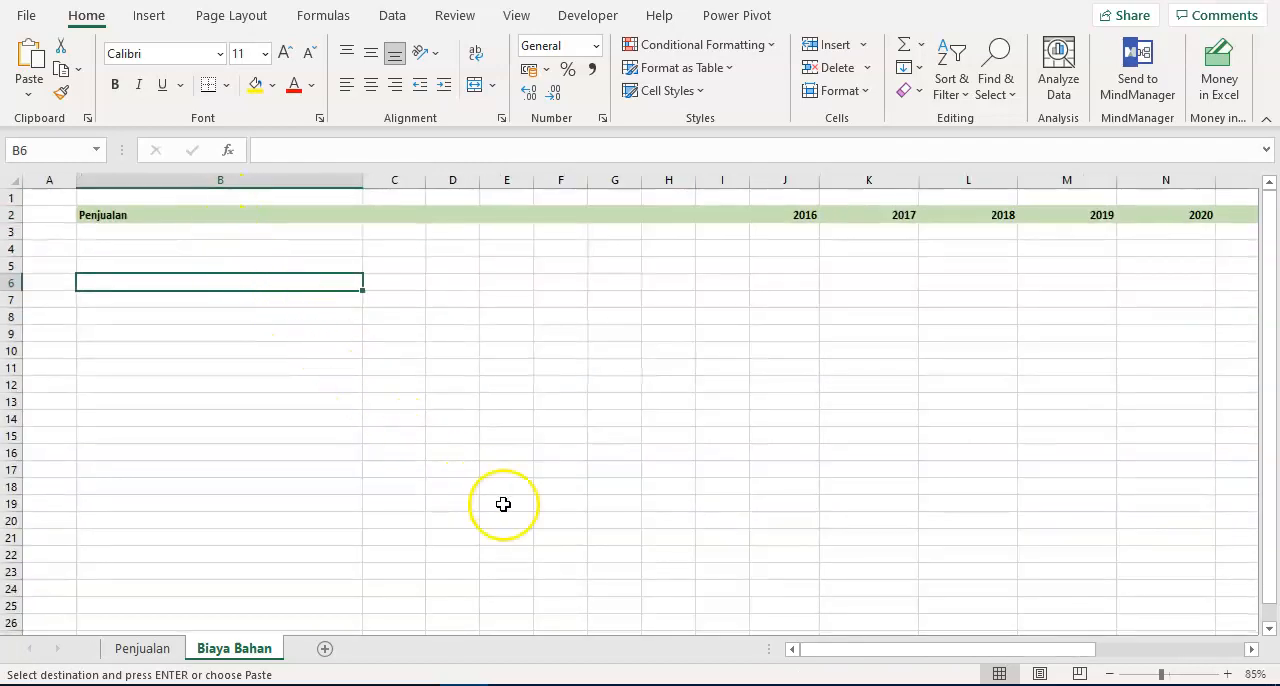
pyautogui.click(317, 390)
pyautogui.click(245, 298)
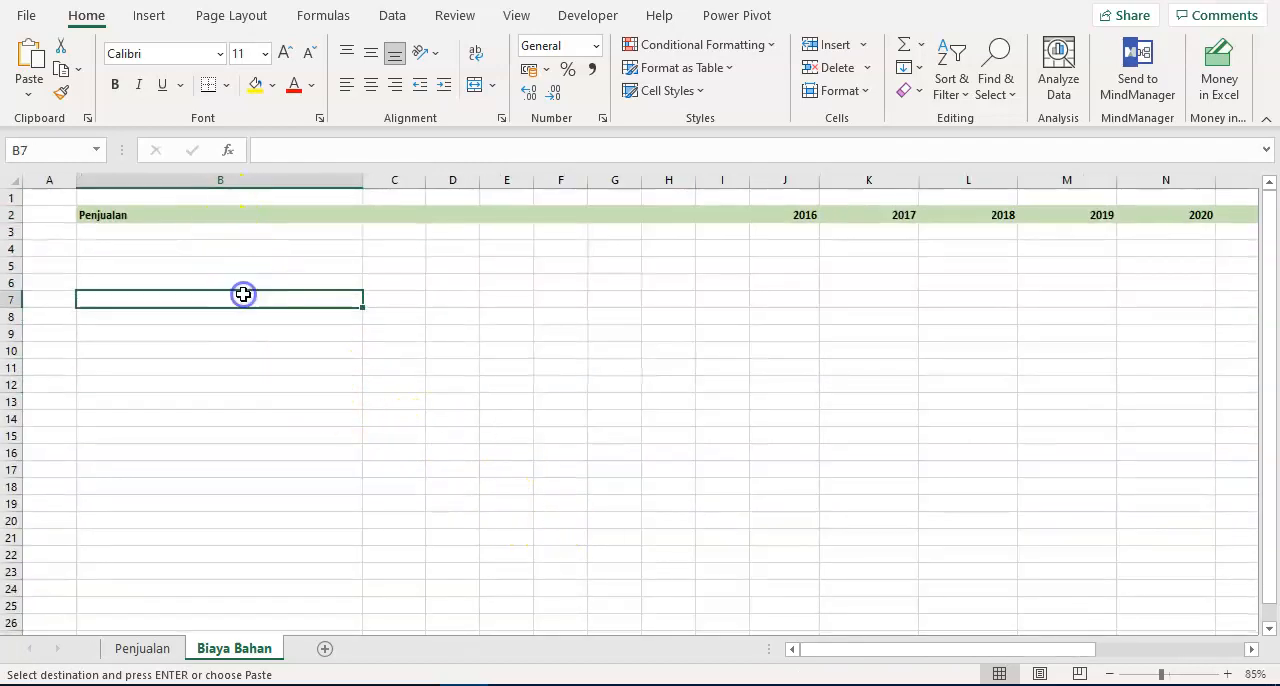
pyautogui.click(245, 216)
pyautogui.click(243, 247)
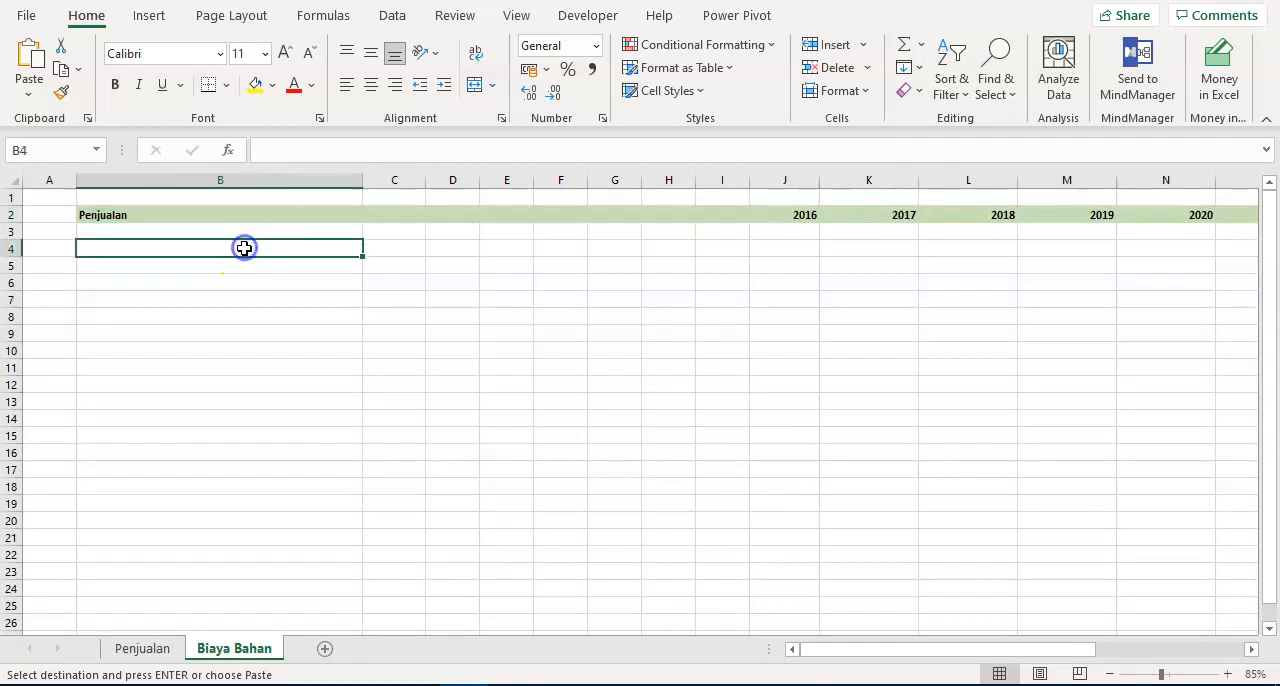
# - Clear the copy selection and change the header title in B2 to Biaya Bahan
pyautogui.click(200, 212)
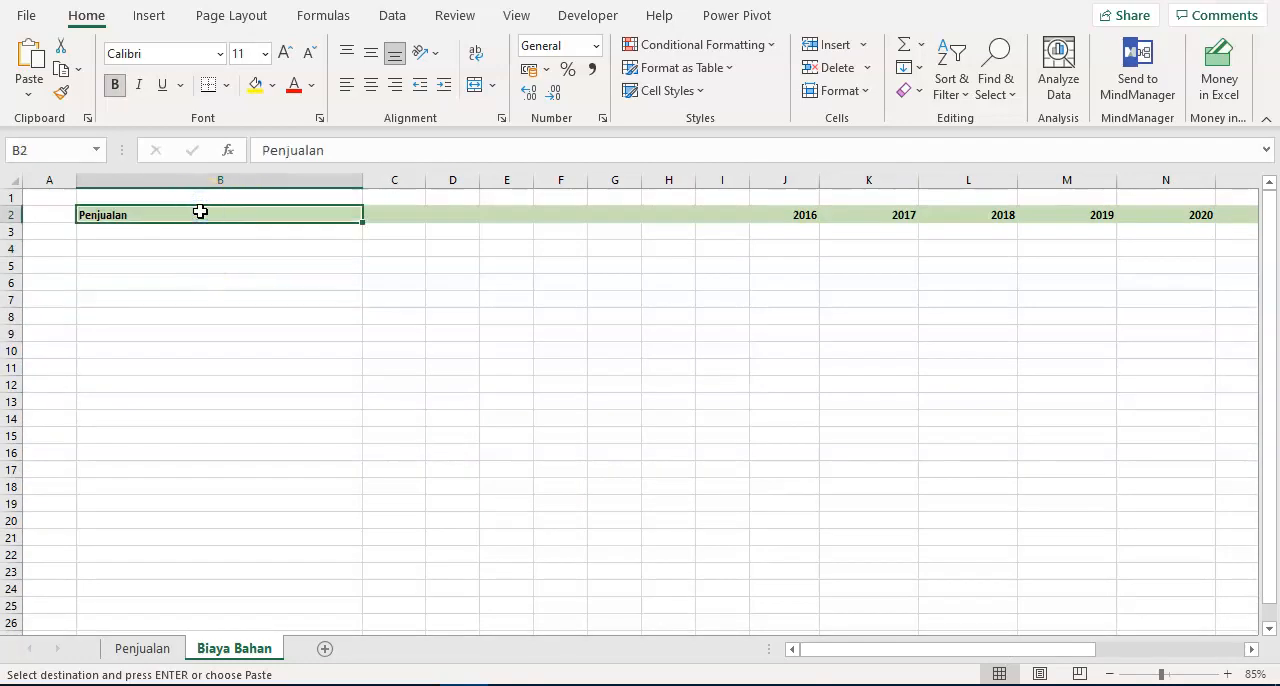
pyautogui.press('Escape')
pyautogui.write('Biaya ')
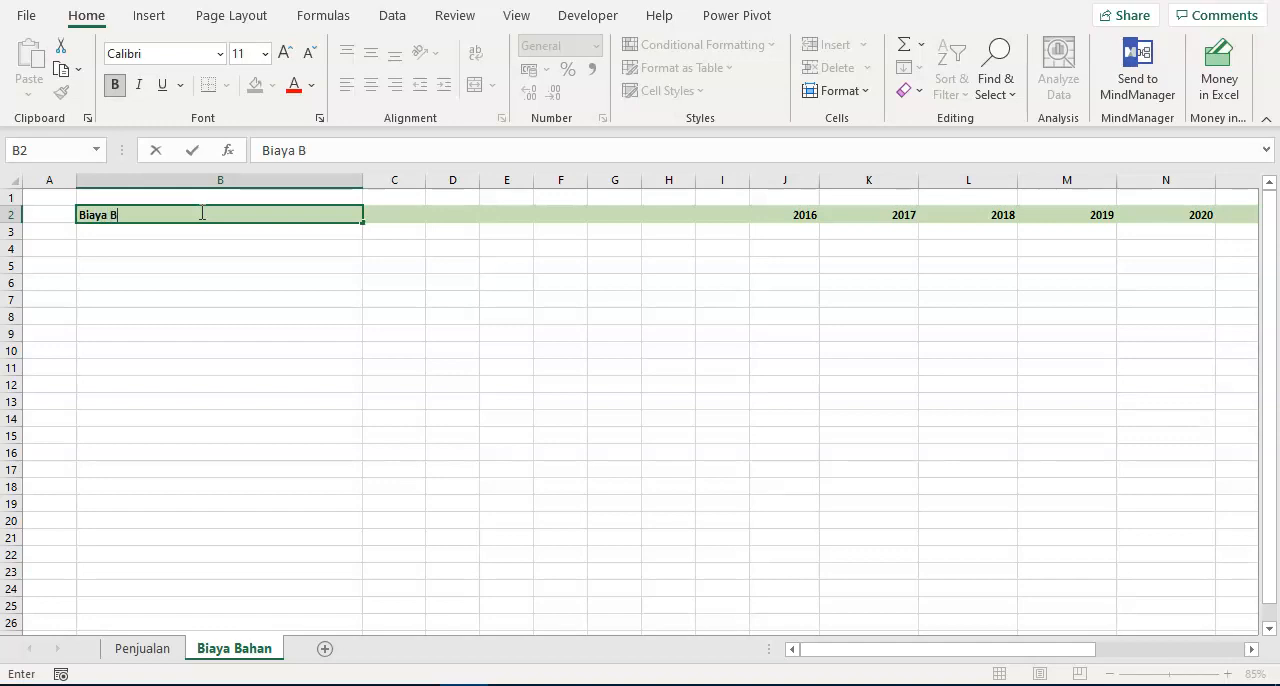
pyautogui.write('Bahan')
pyautogui.press('Return')
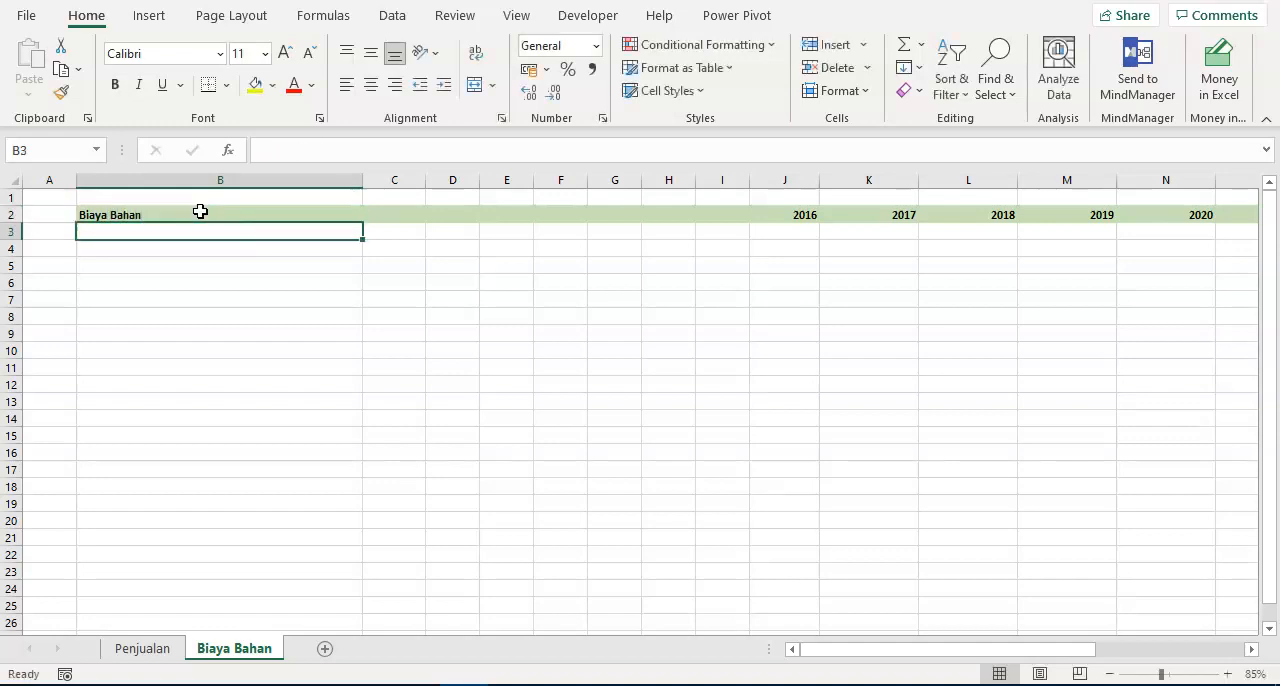
# - List the materials Bahan A, Bahan B and Bahan C in cells B3 to B5
pyautogui.write('Bahan A')
pyautogui.press('Return')
pyautogui.write('B')
pyautogui.press('Return')
pyautogui.write('Ba')
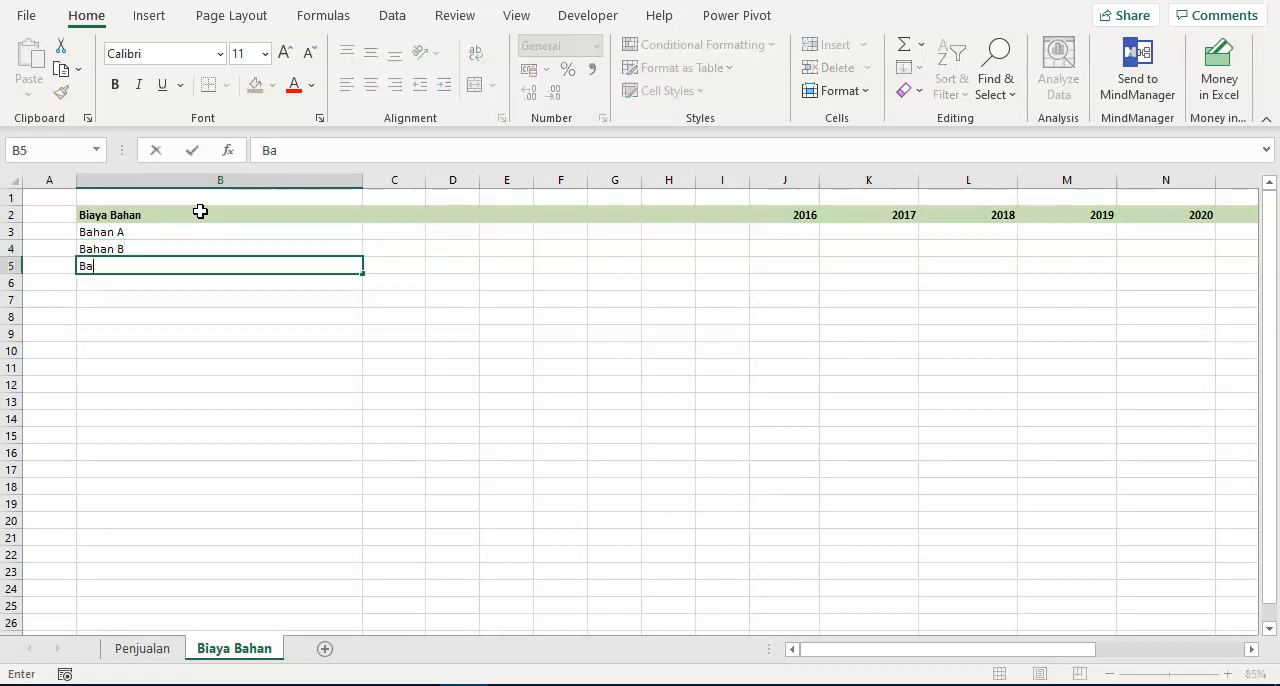
pyautogui.press('Return')
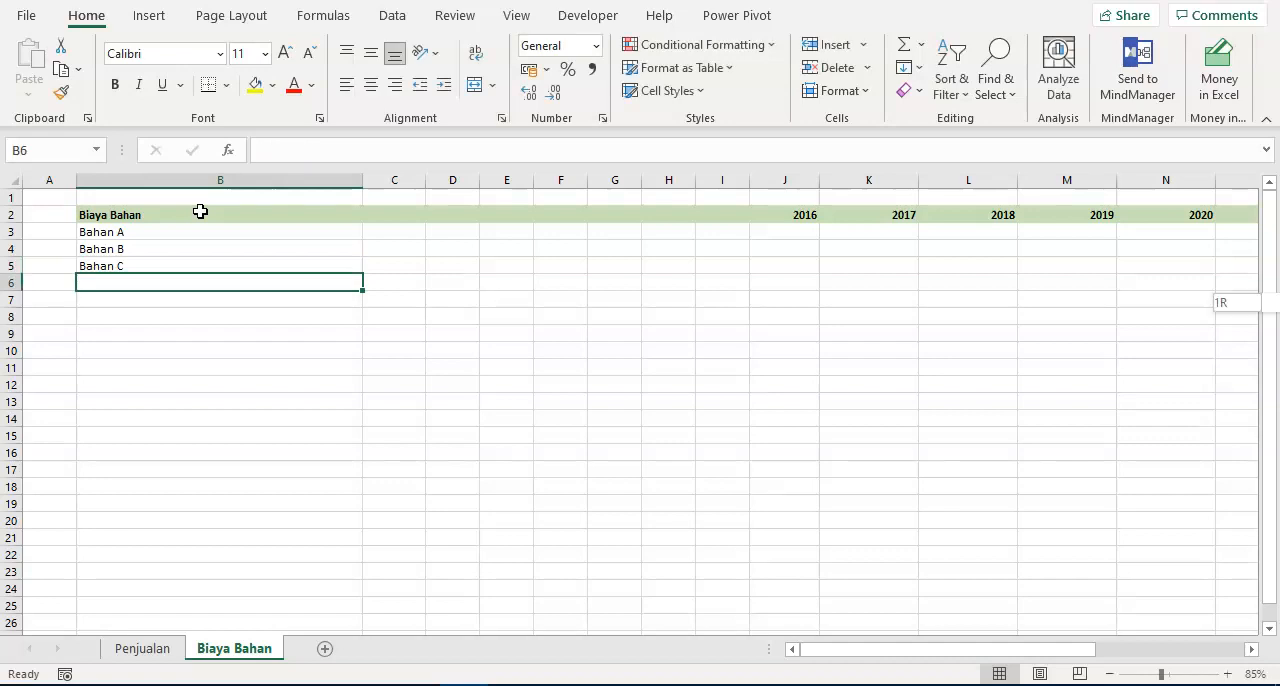
# - Format row 6 from column B to the 2026 column as a bold total row with top and bottom borders
pyautogui.hotkey('ctrl', 'shift', 'Right')
pyautogui.hotkey('shift', 'Left')
pyautogui.hotkey('shift', 'Left')
pyautogui.hotkey('ctrl', 'BackSpace')
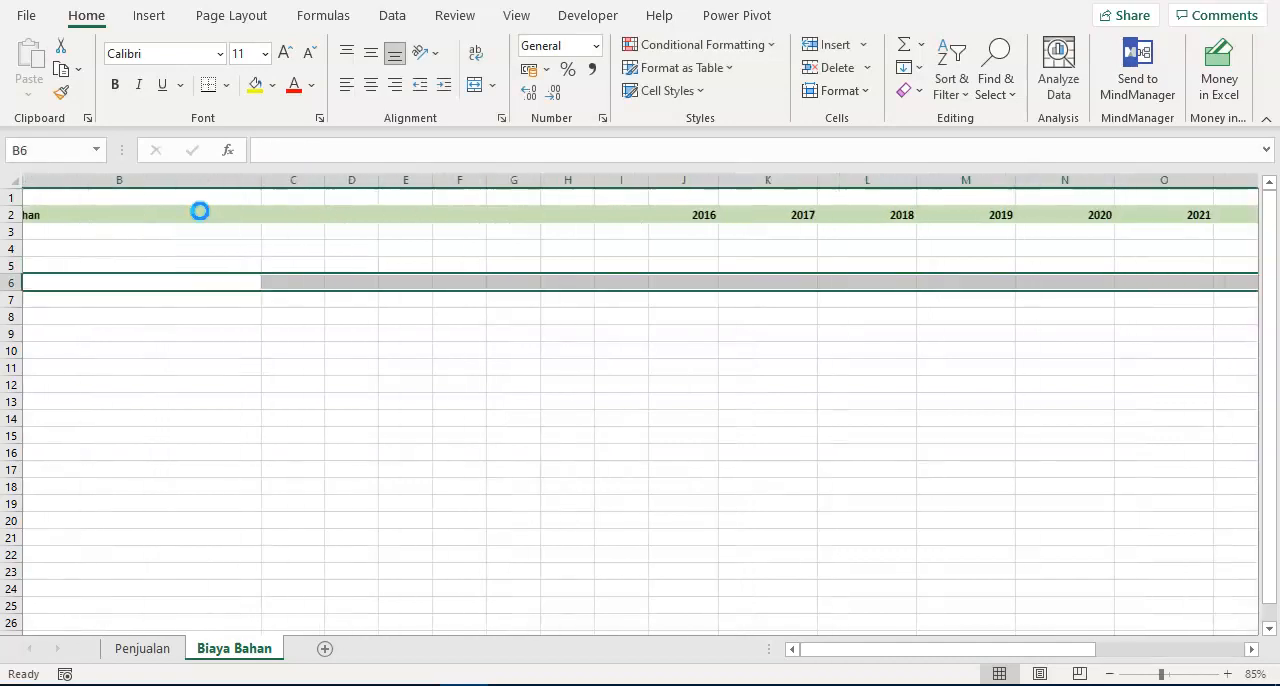
pyautogui.hotkey('ctrl', 'b')
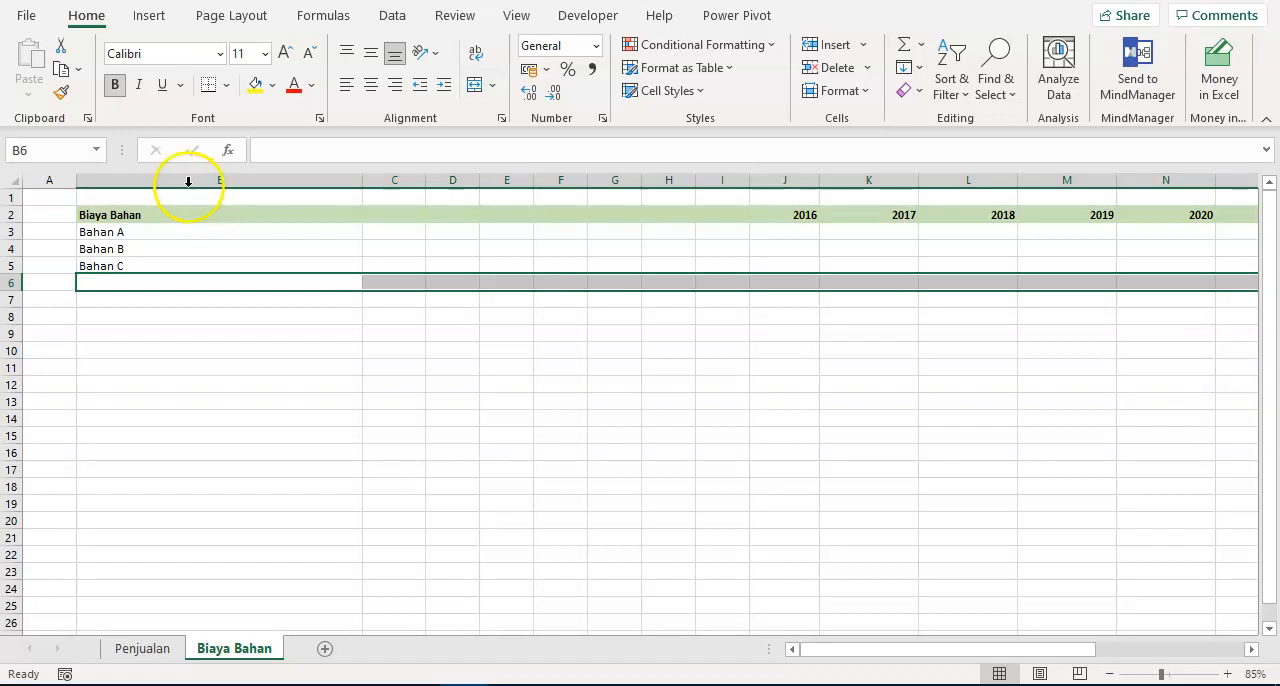
pyautogui.click(221, 86)
pyautogui.click(240, 171)
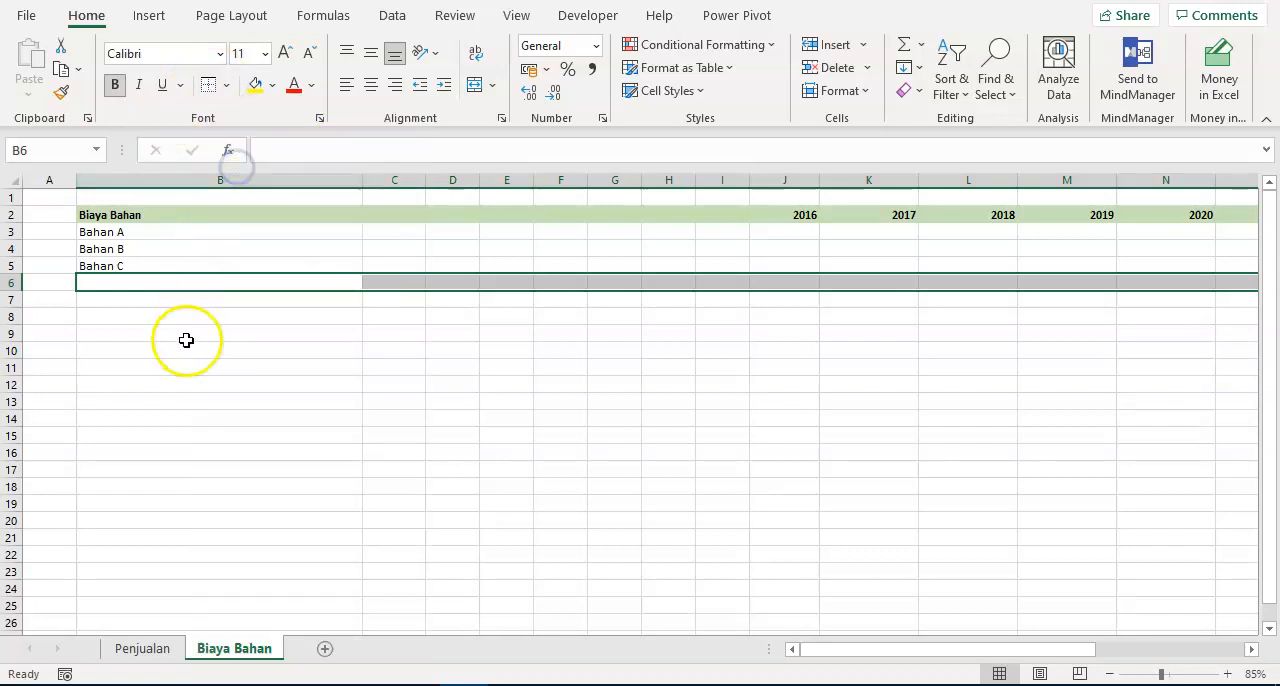
# - Label the total row in B6 as Total biaya bahan
pyautogui.click(183, 320)
pyautogui.click(184, 283)
pyautogui.write('Total biaya bahan')
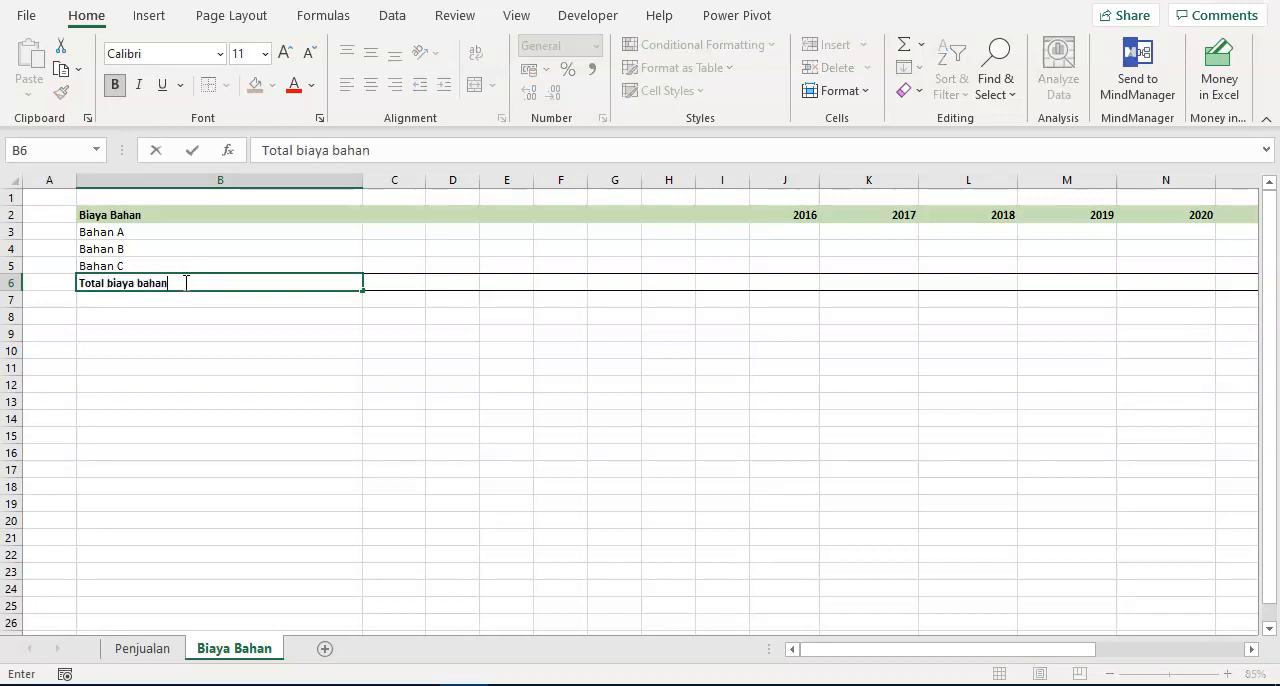
pyautogui.hotkey('ctrl', 'Return')
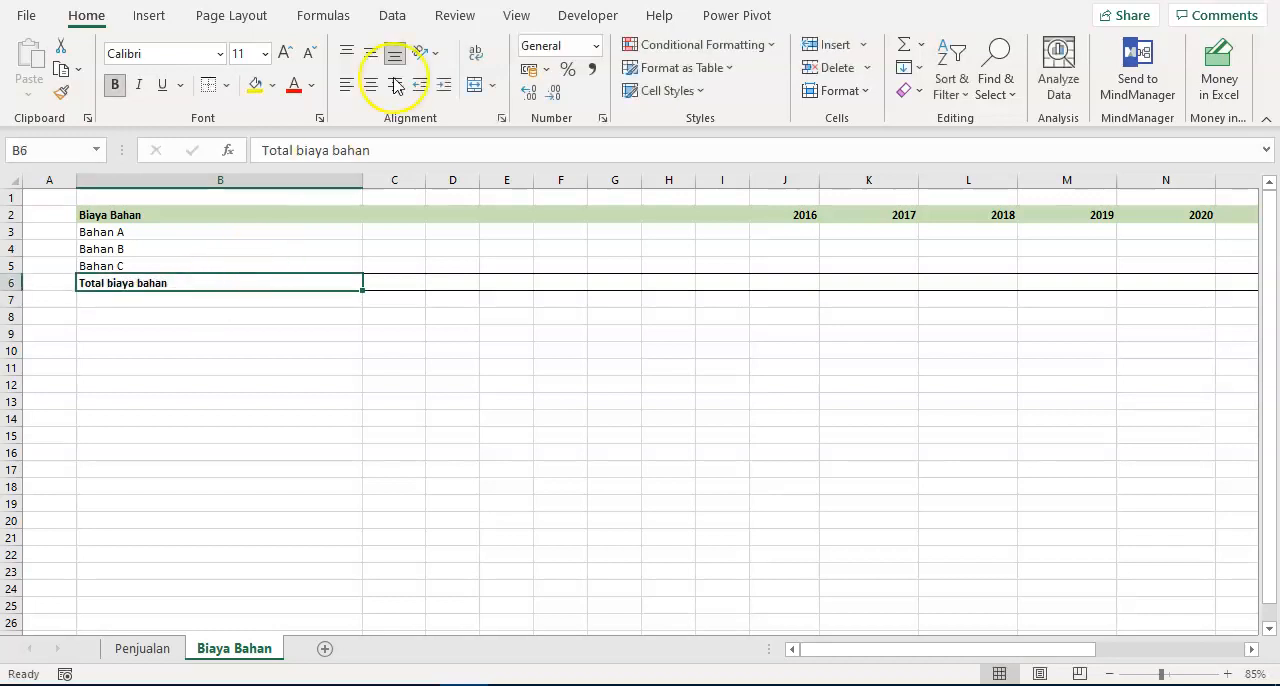
# - Hide the gridlines on the Biaya Bahan sheet
pyautogui.click(516, 15)
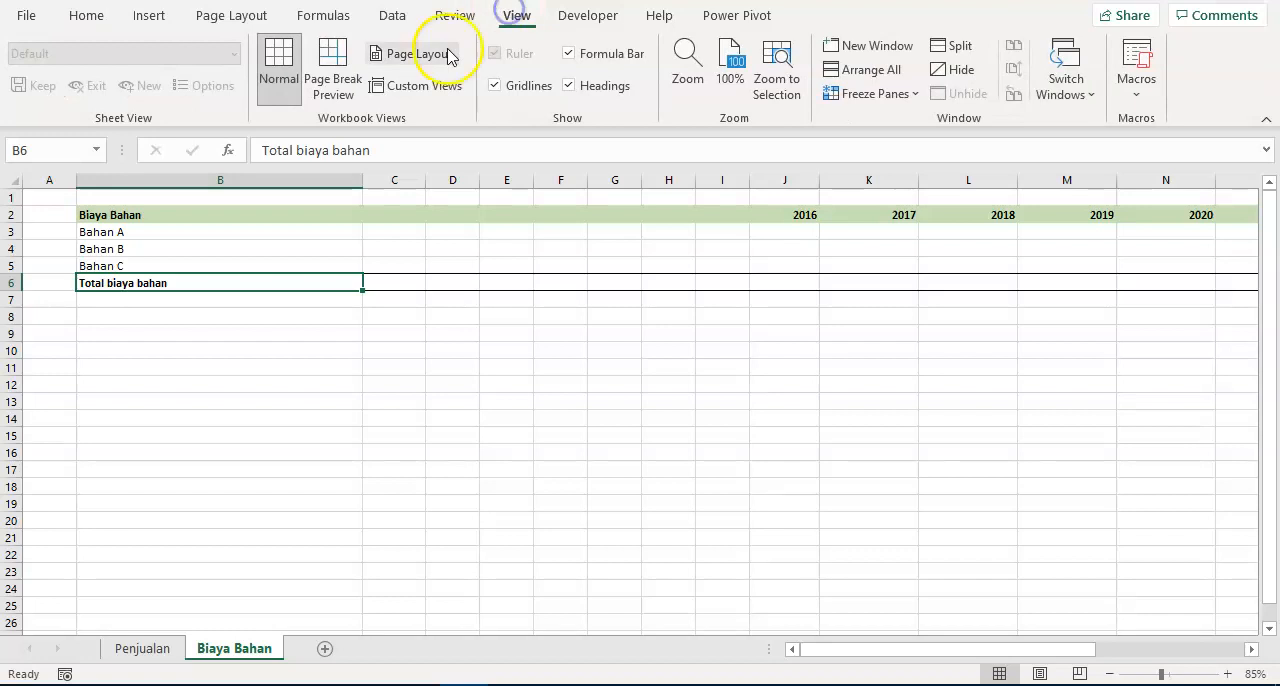
pyautogui.click(497, 88)
pyautogui.click(410, 299)
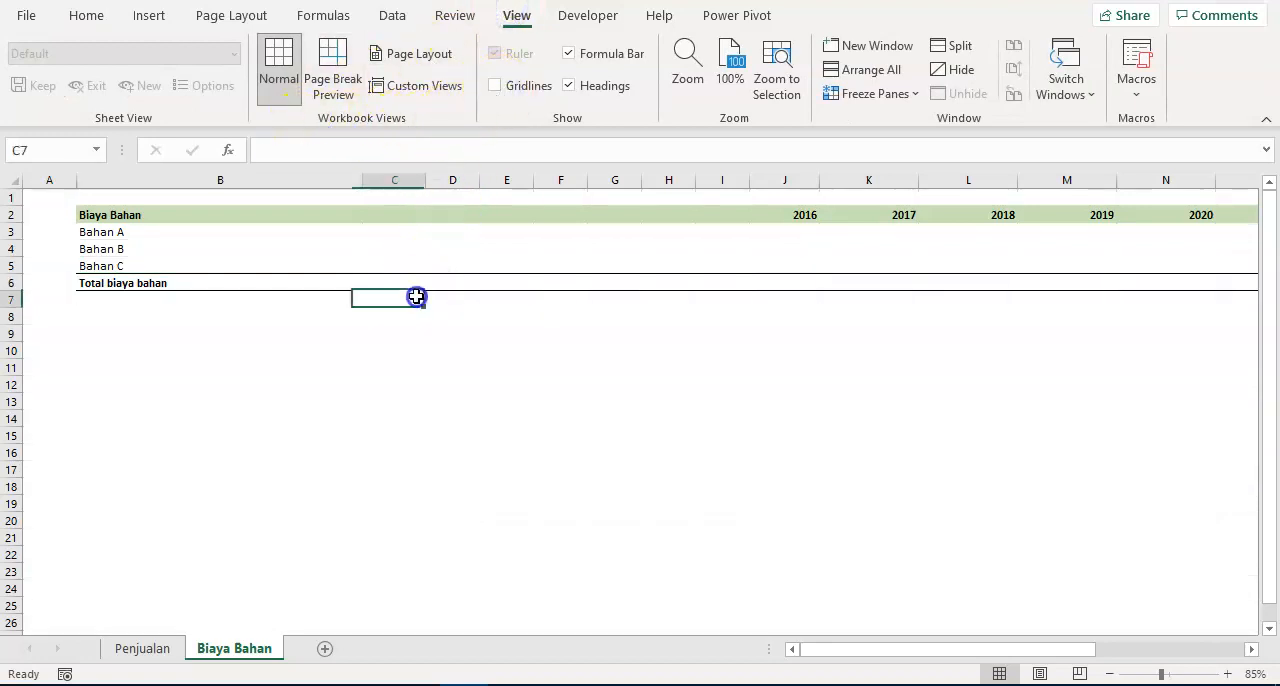
# - Apply the comma number style to the year columns J to T, from row 3 down to about row 161
pyautogui.click(794, 285)
pyautogui.click(800, 234)
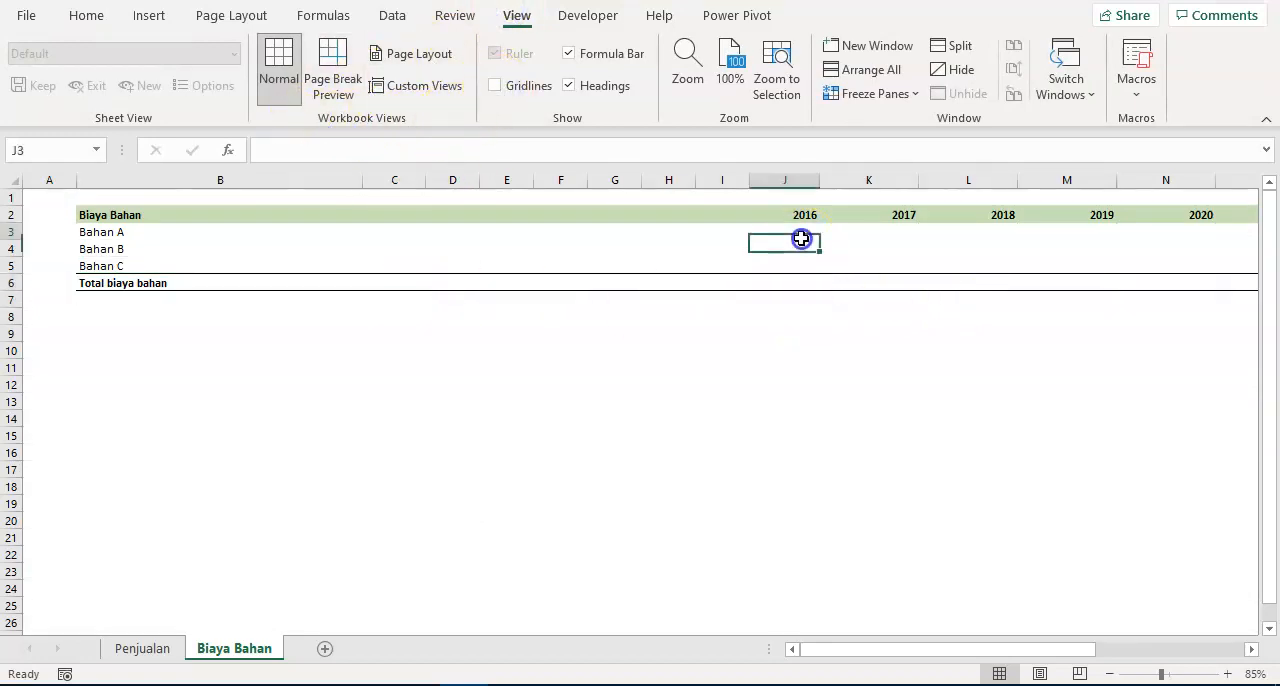
pyautogui.scroll(-6, 807, 318)
pyautogui.scroll(-20, 808, 326)
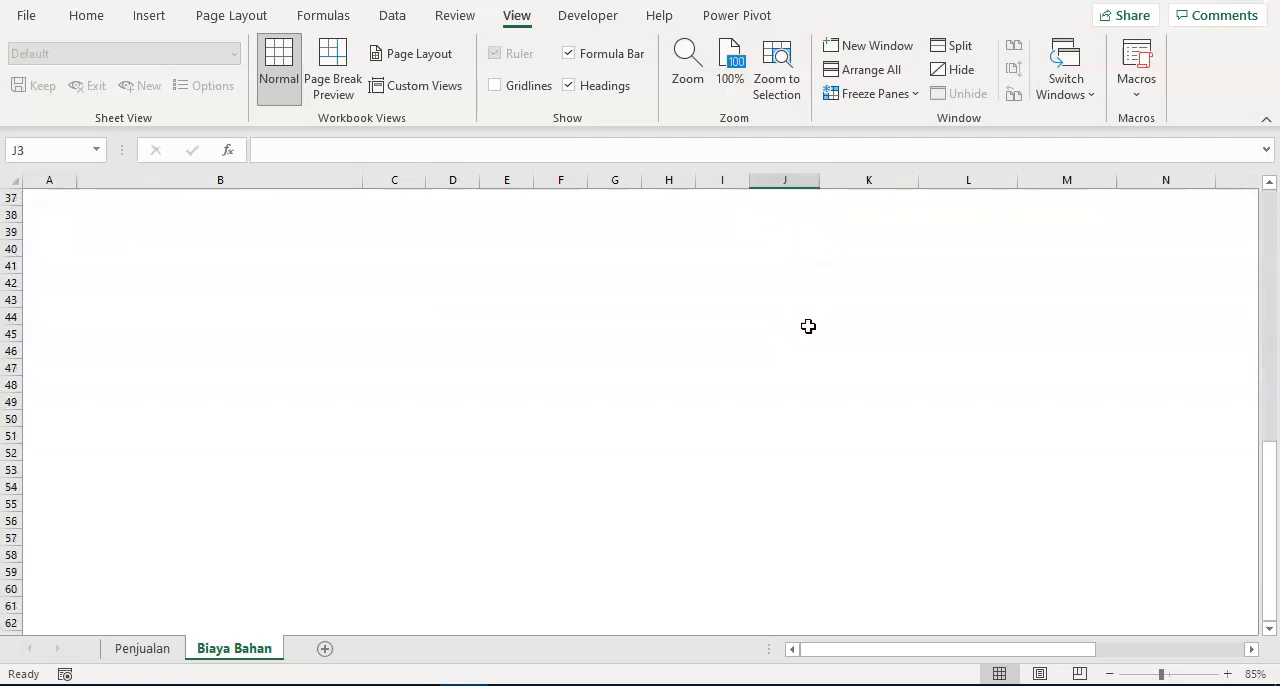
pyautogui.keyDown('shift'); pyautogui.click(780, 417); pyautogui.keyUp('shift')
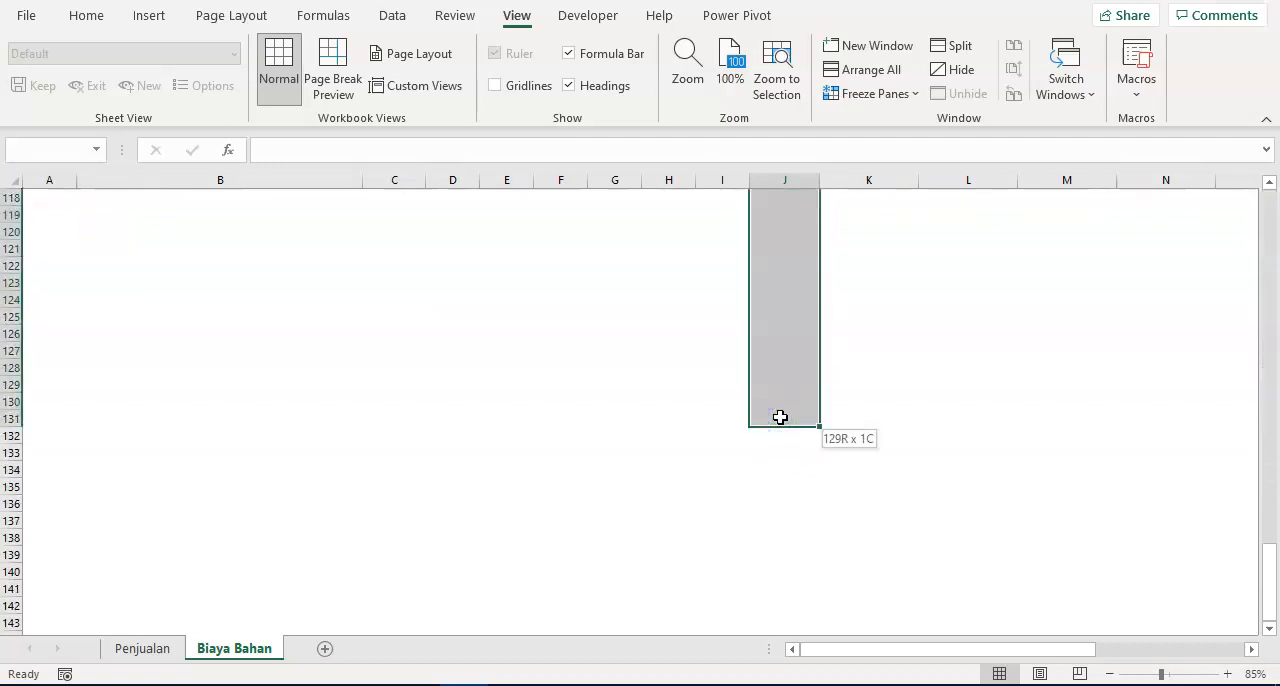
pyautogui.hotkey('shift', 'Down')
pyautogui.hotkey('shift', 'Down')
pyautogui.hotkey('shift', 'Down')
pyautogui.hotkey('shift', 'Down')
pyautogui.hotkey('shift', 'Down')
pyautogui.hotkey('shift', 'Down')
pyautogui.hotkey('shift', 'Down')
pyautogui.hotkey('shift', 'Down')
pyautogui.hotkey('shift', 'Down')
pyautogui.hotkey('shift', 'Down')
pyautogui.hotkey('shift', 'Down')
pyautogui.hotkey('shift', 'Down')
pyautogui.hotkey('shift', 'Down')
pyautogui.hotkey('shift', 'Down')
pyautogui.hotkey('shift', 'Down')
pyautogui.hotkey('shift', 'Down')
pyautogui.hotkey('shift', 'Down')
pyautogui.hotkey('shift', 'Down')
pyautogui.hotkey('shift', 'Down')
pyautogui.hotkey('shift', 'Down')
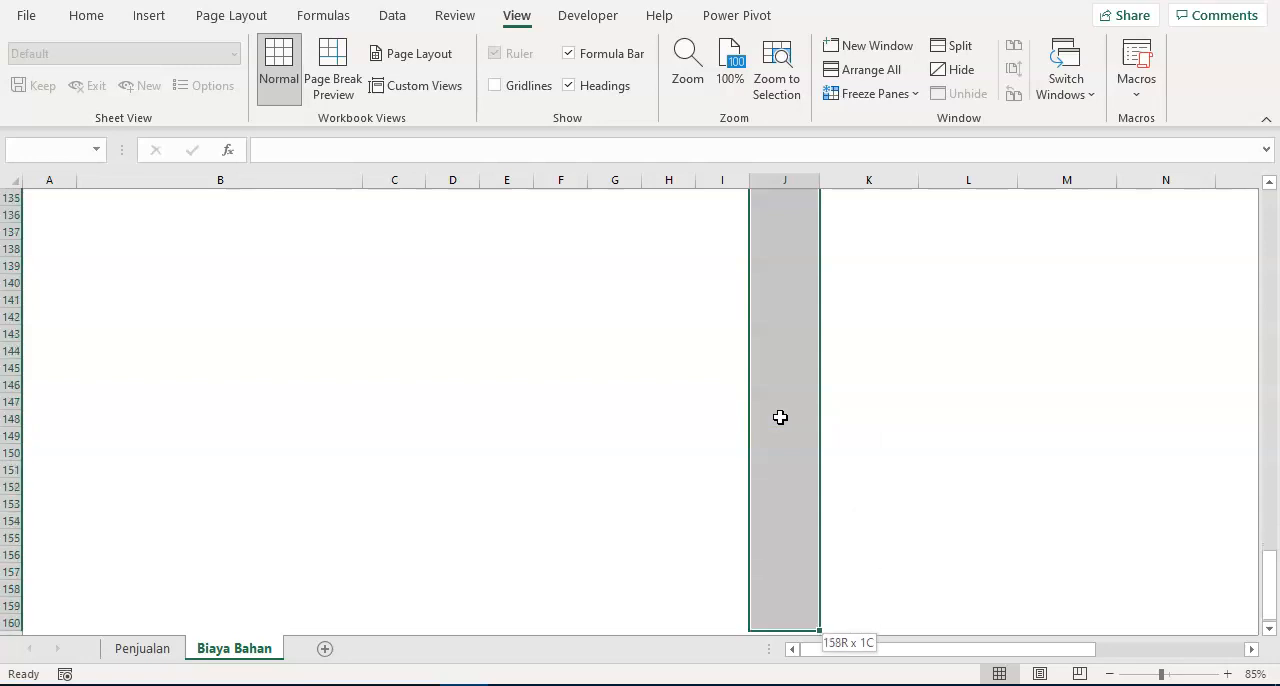
pyautogui.hotkey('ctrl', 'shift', 'Right')
pyautogui.hotkey('shift', 'Left')
pyautogui.hotkey('shift', 'Left')
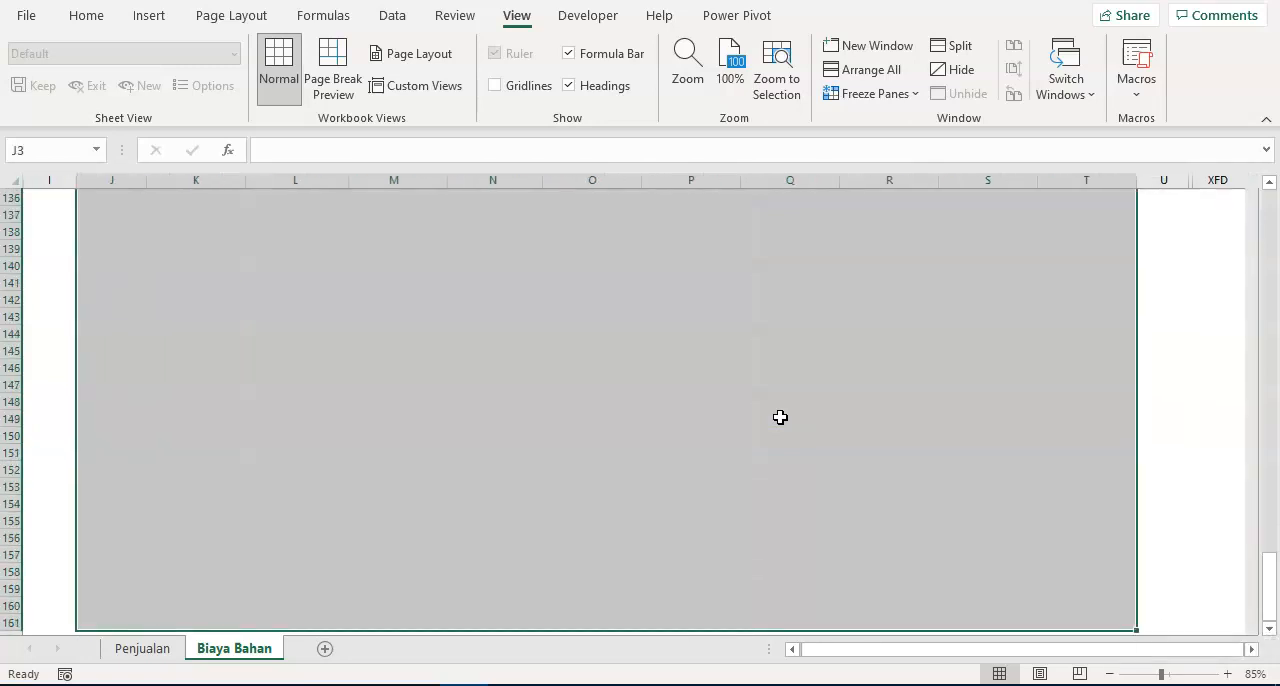
pyautogui.click(86, 16)
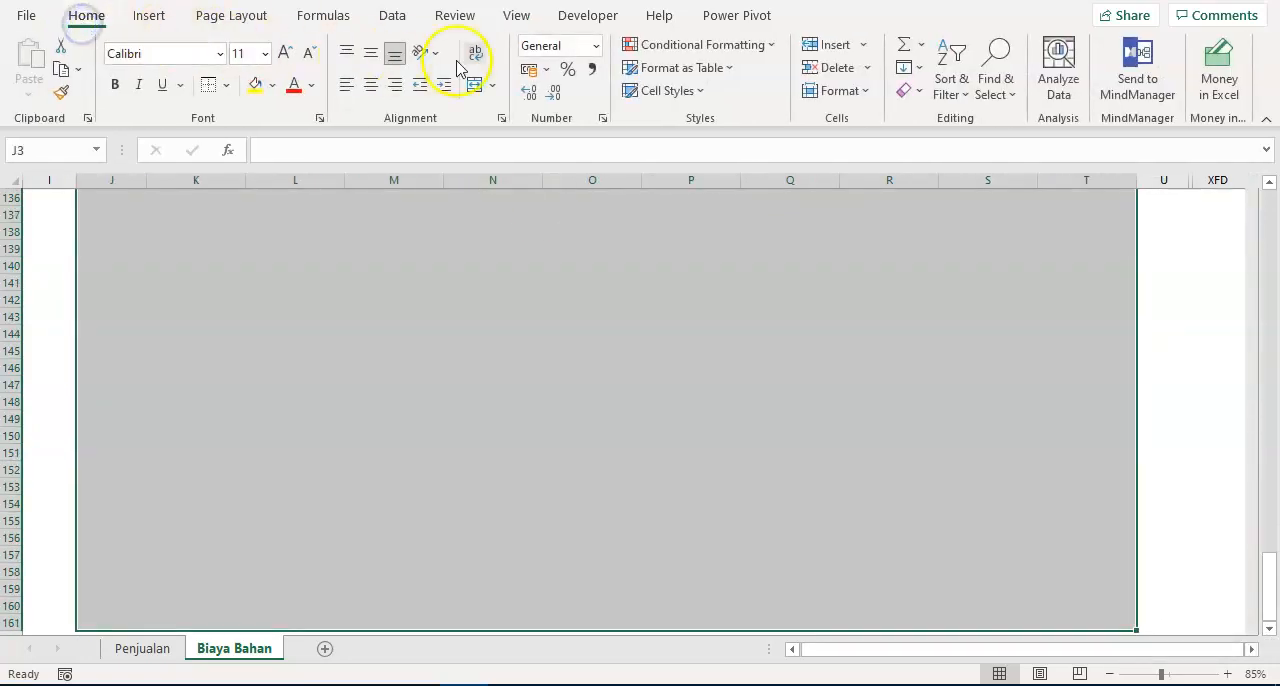
pyautogui.click(592, 69)
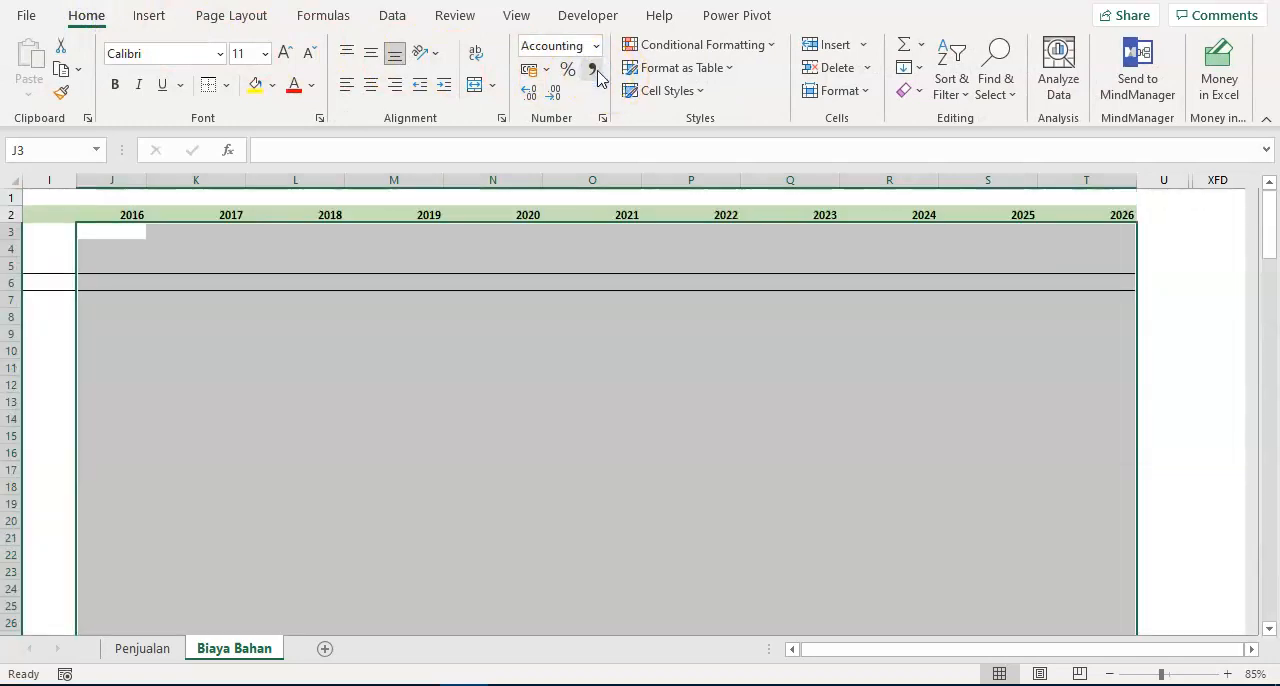
# - Reduce the decimal places of the year columns J to T from row 3 down
pyautogui.click(558, 92)
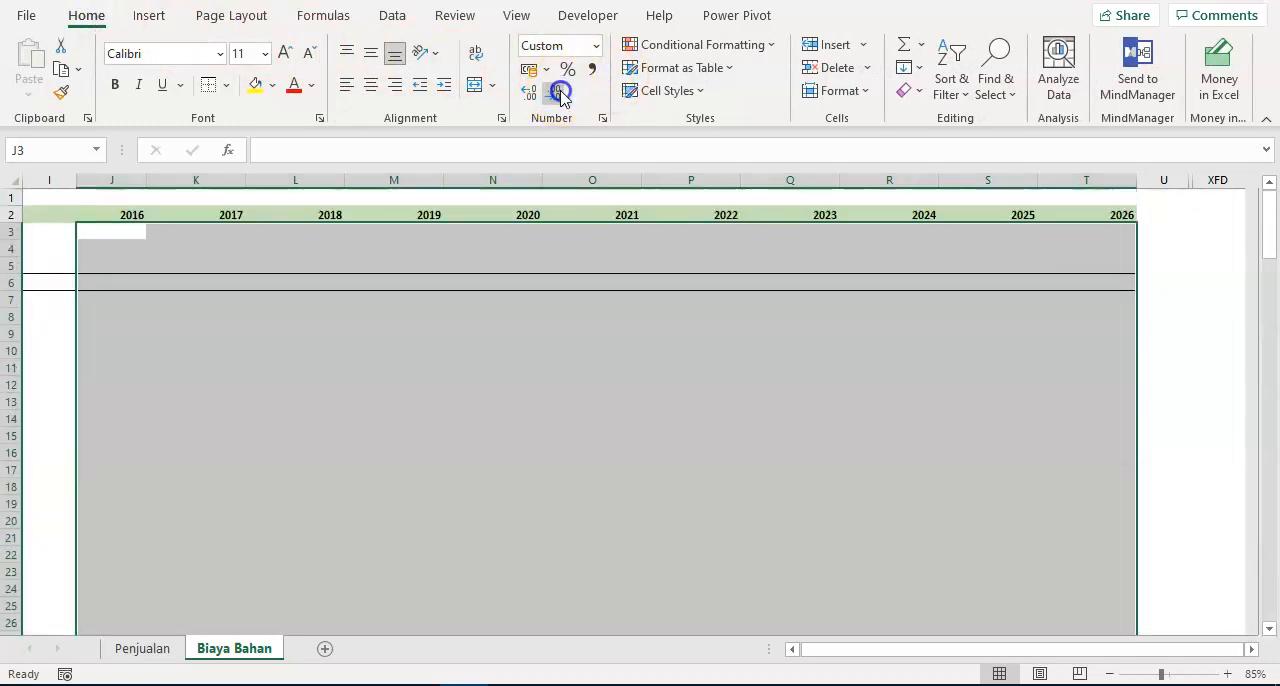
# - Total the 2016 costs of Bahan A to Bahan C in J6 with a SUM of J3:J5
pyautogui.click(112, 283)
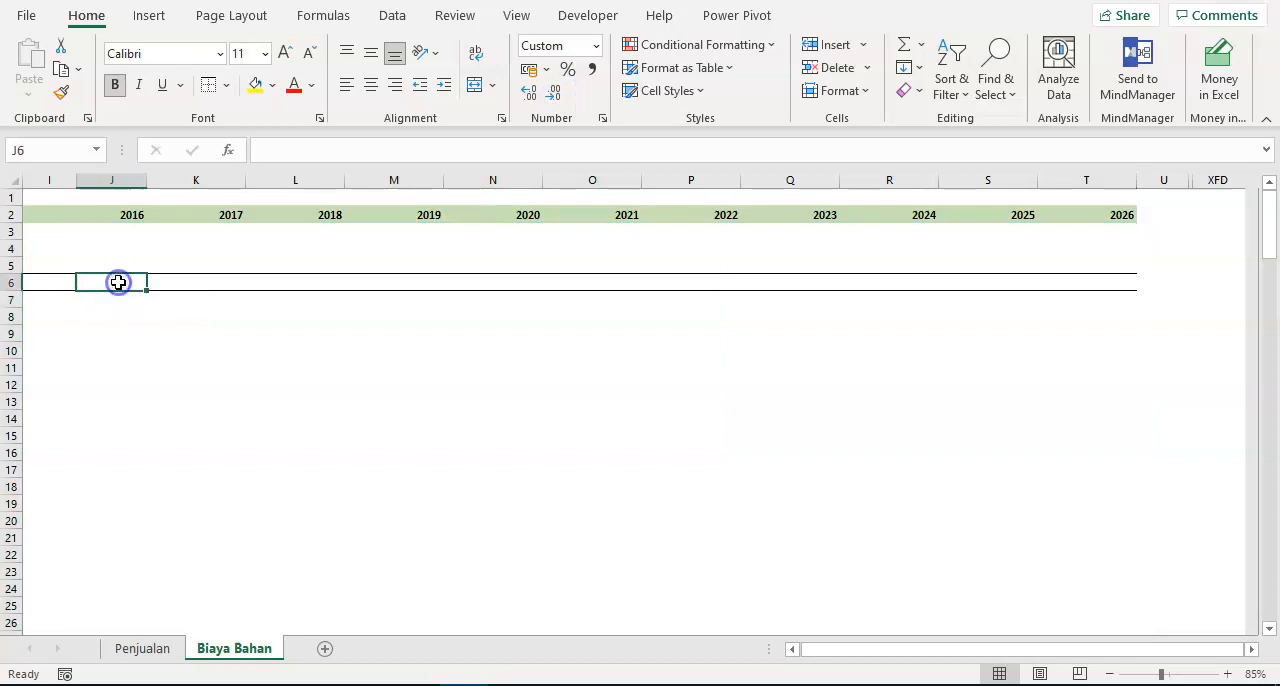
pyautogui.hotkey('ctrl', 'Left')
pyautogui.press('Down')
pyautogui.press('Down')
pyautogui.press('Down')
pyautogui.press('Up')
pyautogui.press('Up')
pyautogui.press('Up')
pyautogui.press('Right')
pyautogui.press('Right')
pyautogui.press('Right')
pyautogui.press('Right')
pyautogui.press('Right')
pyautogui.press('Right')
pyautogui.press('Right')
pyautogui.press('Right')
pyautogui.press('Right')
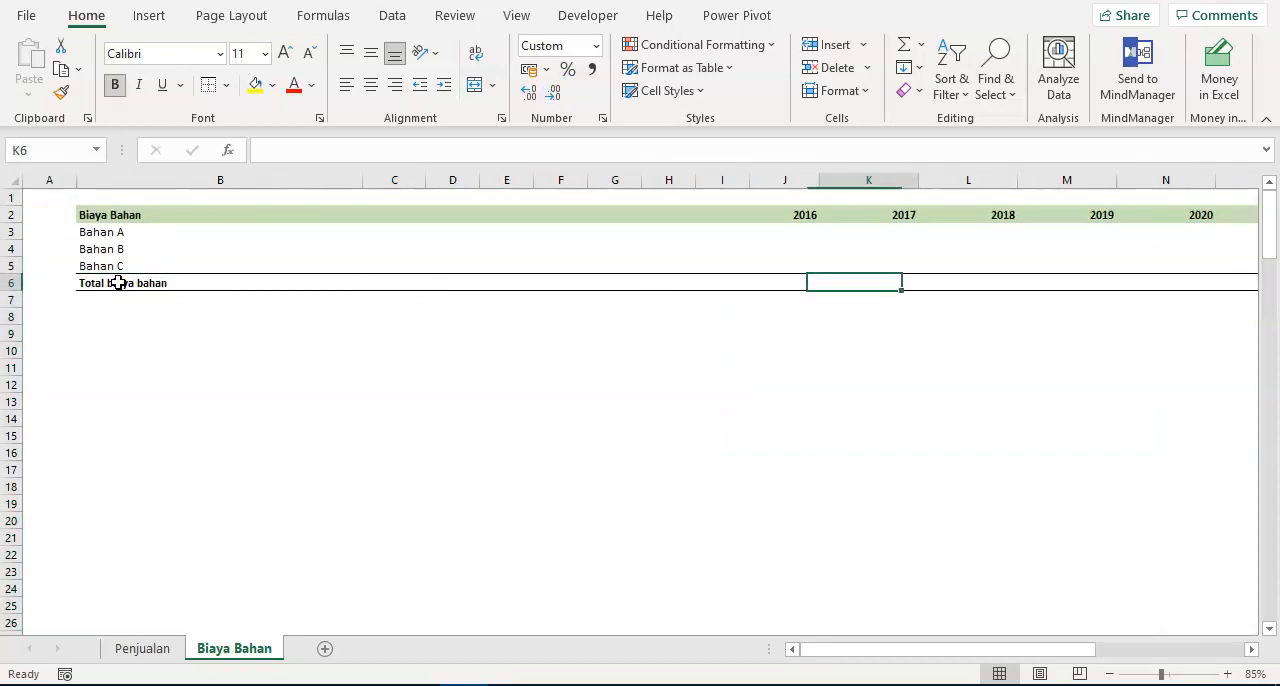
pyautogui.press('Left')
pyautogui.write('=sum(')
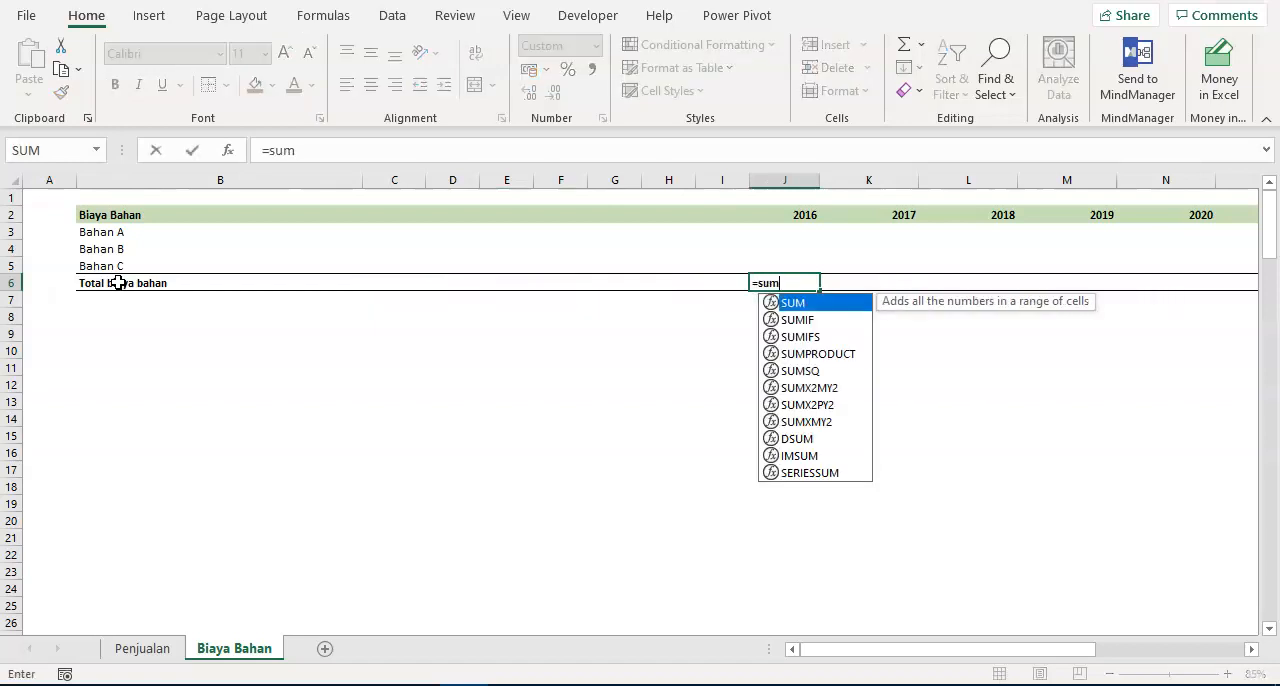
pyautogui.press('Up')
pyautogui.hotkey('shift', 'Up')
pyautogui.hotkey('shift', 'Up')
pyautogui.press('Return')
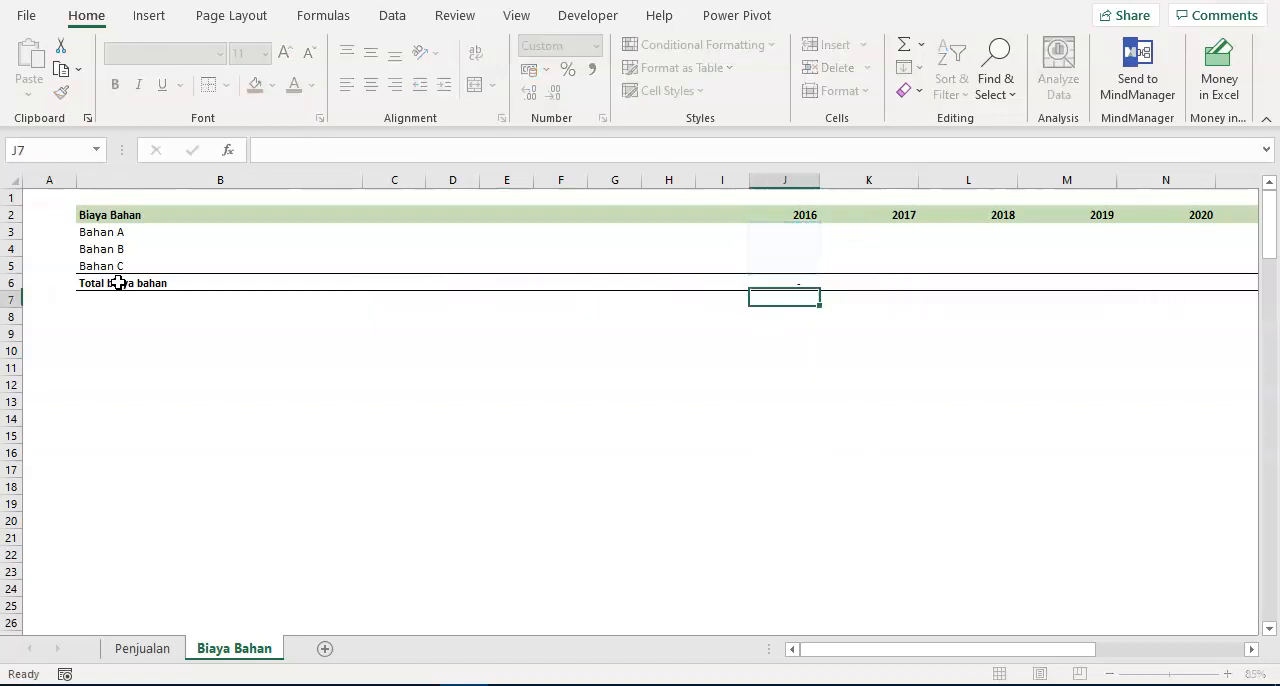
# - Copy the 2016 total formula in J6 across row 6 to the 2026 column
pyautogui.hotkey('ctrl', 'c')
pyautogui.hotkey('ctrl', 'shift', 'Right')
pyautogui.hotkey('shift', 'Left')
pyautogui.hotkey('shift', 'Left')
pyautogui.hotkey('shift', 'Right')
pyautogui.hotkey('ctrl', 'v')
# - Enter the section label Volume in B8, two rows below the total row label
pyautogui.press('Home')
pyautogui.press('Right')
pyautogui.press('Down')
pyautogui.press('Down')
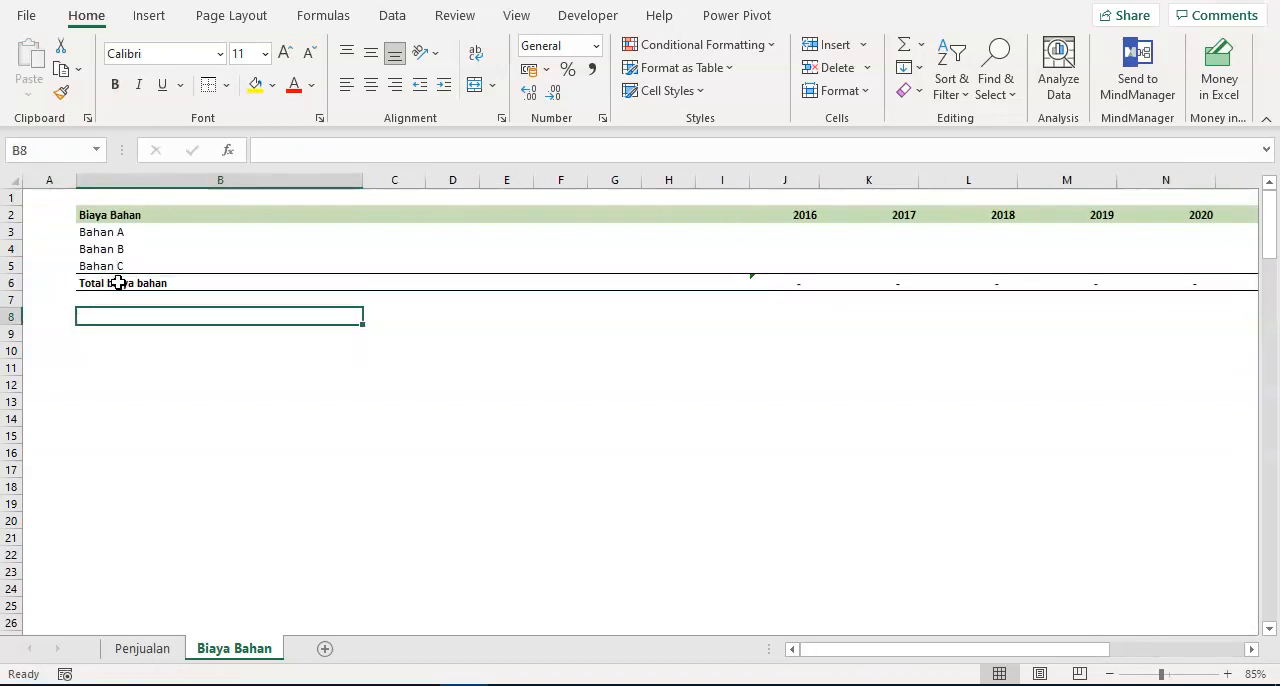
pyautogui.write('Vo')
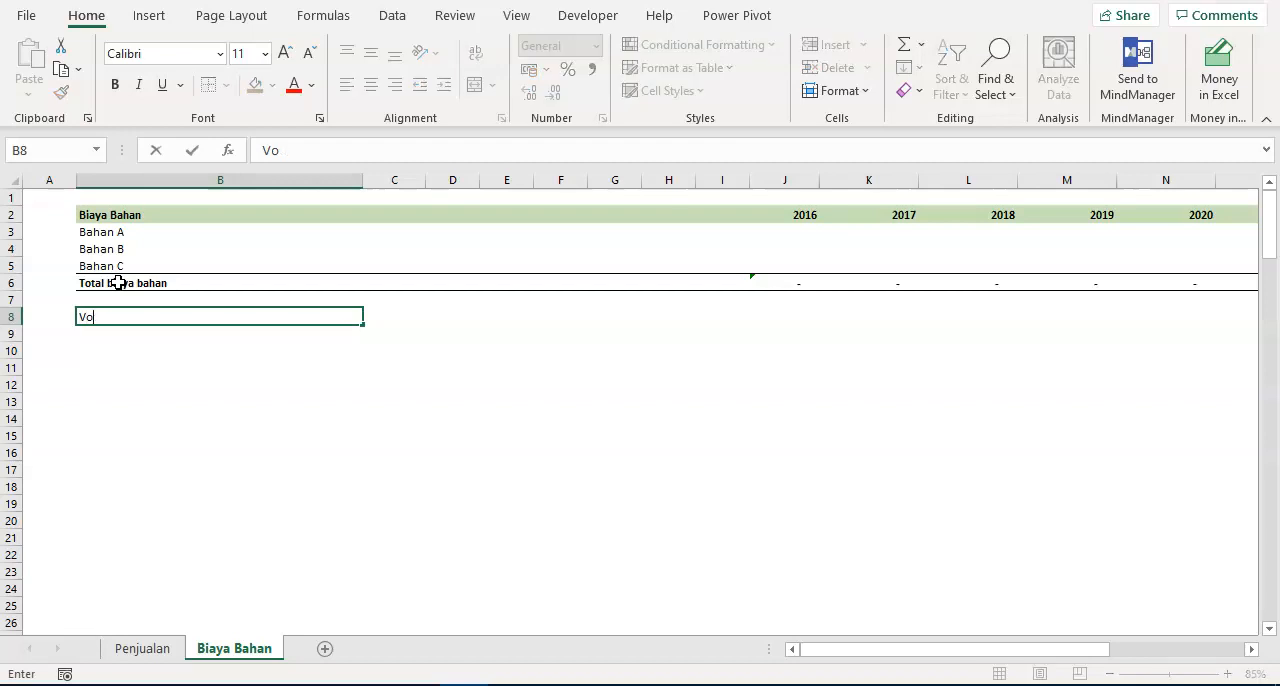
pyautogui.press('Return')
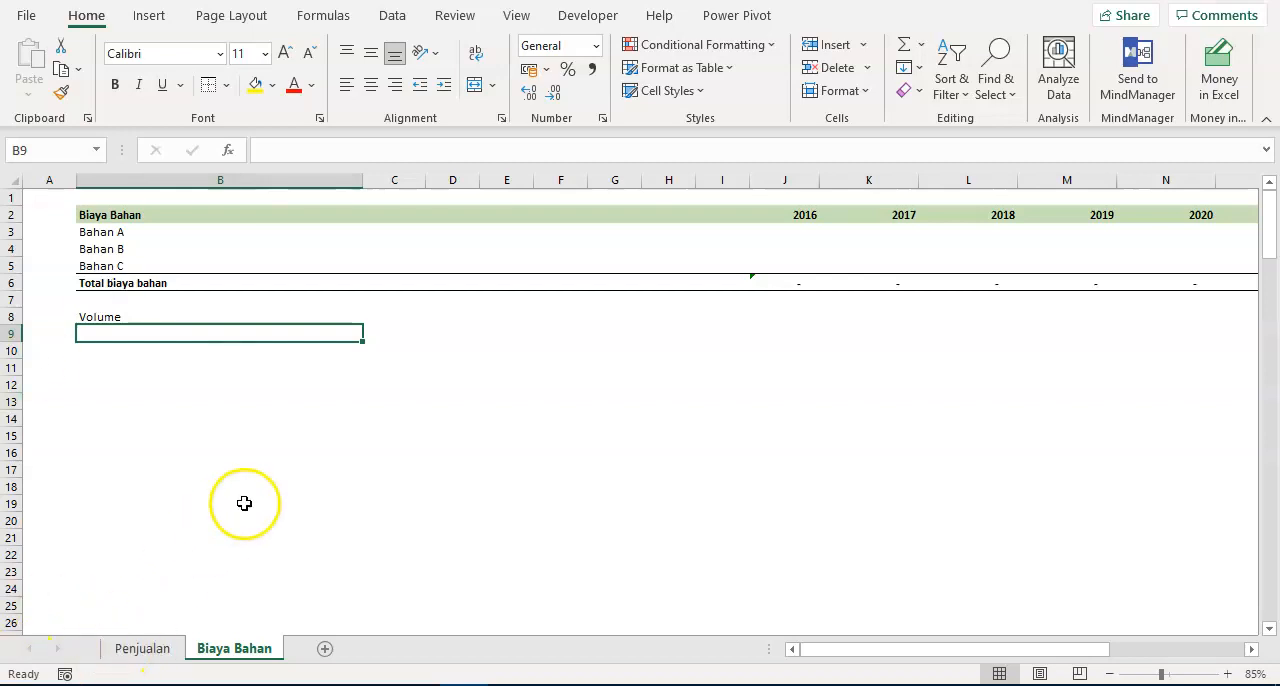
# - Switch to the case study document in Word and examine the grams of each Bahan needed per can of Produk P and Produk Q
pyautogui.hotkey('alt', 'Tab')
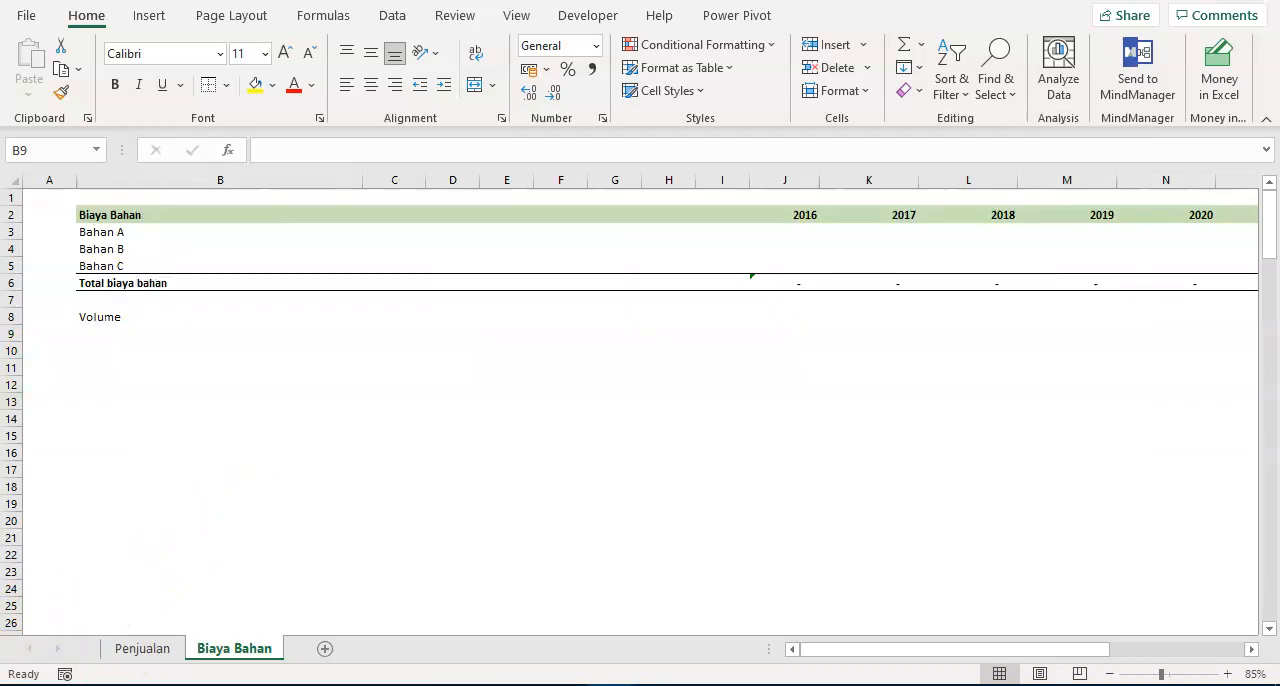
pyautogui.hotkey('alt', 'Tab')
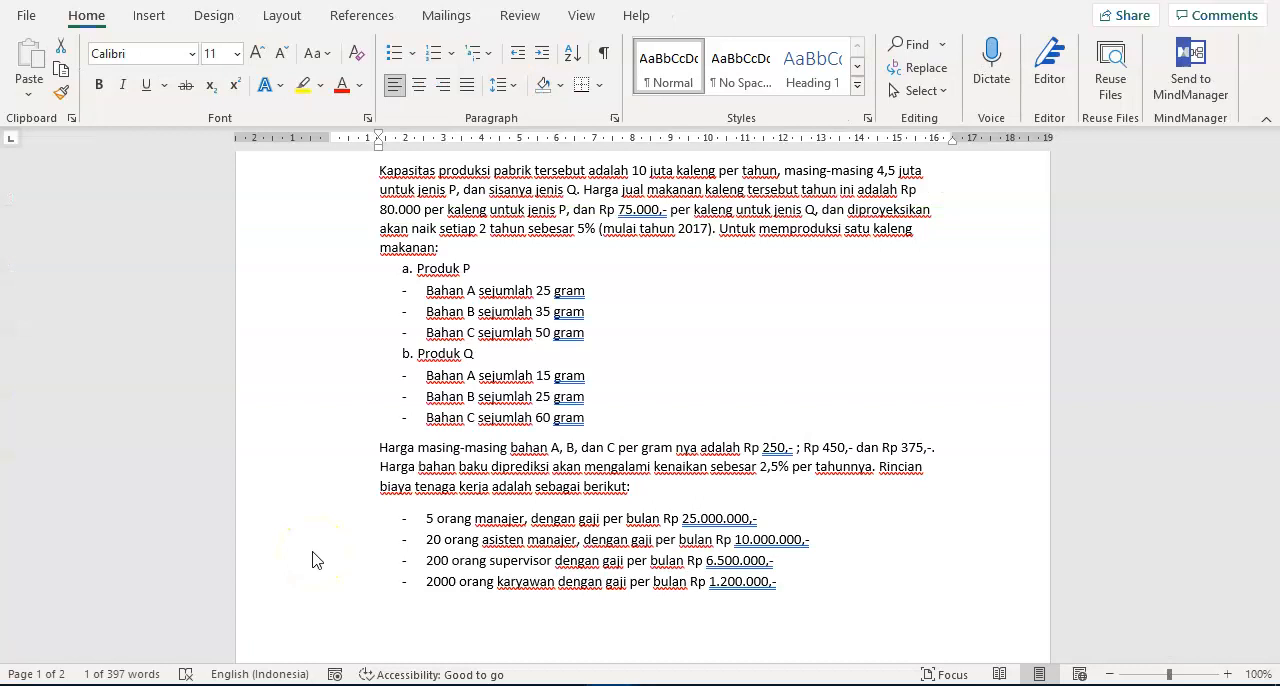
pyautogui.click(553, 327)
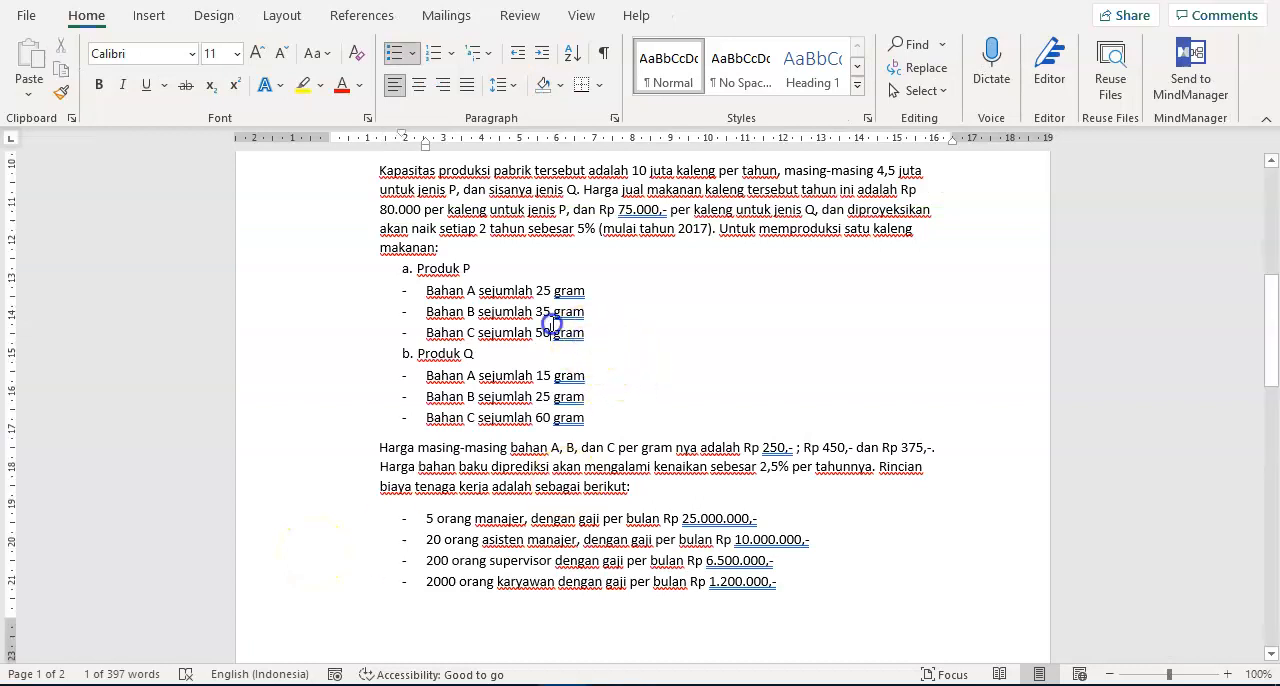
pyautogui.scroll(2, 553, 325)
pyautogui.moveTo(417, 365); pyautogui.dragTo(507, 423)
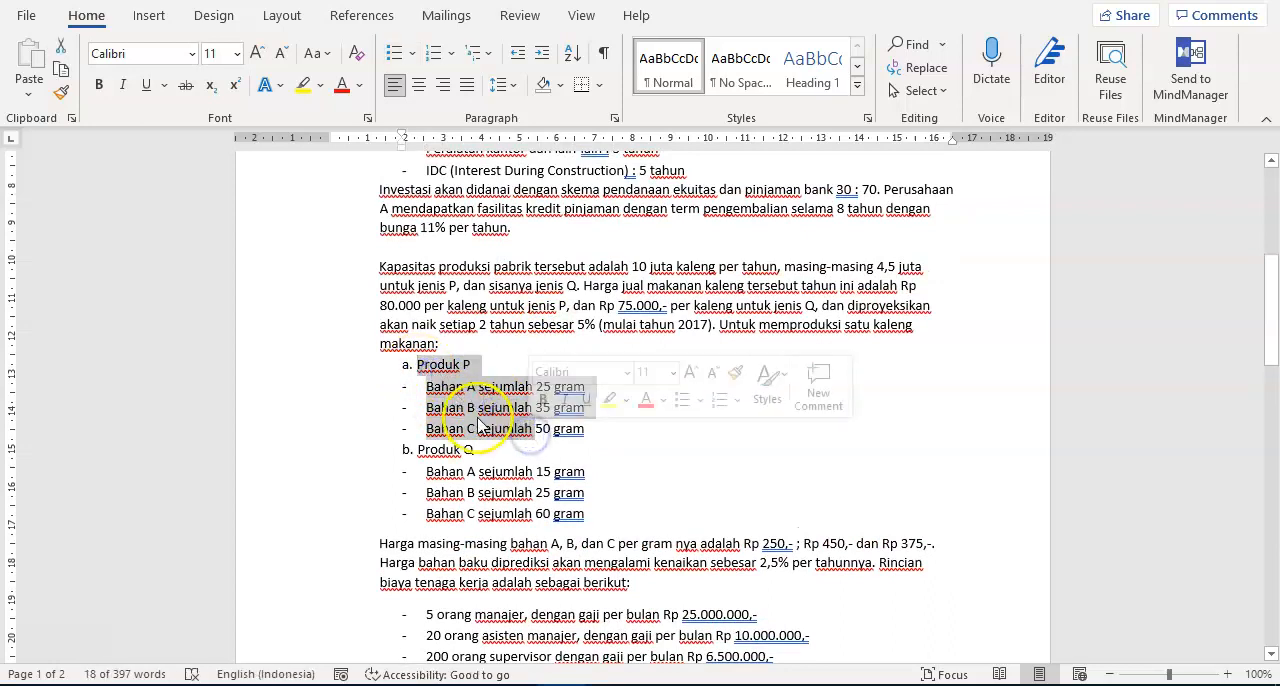
pyautogui.click(465, 366)
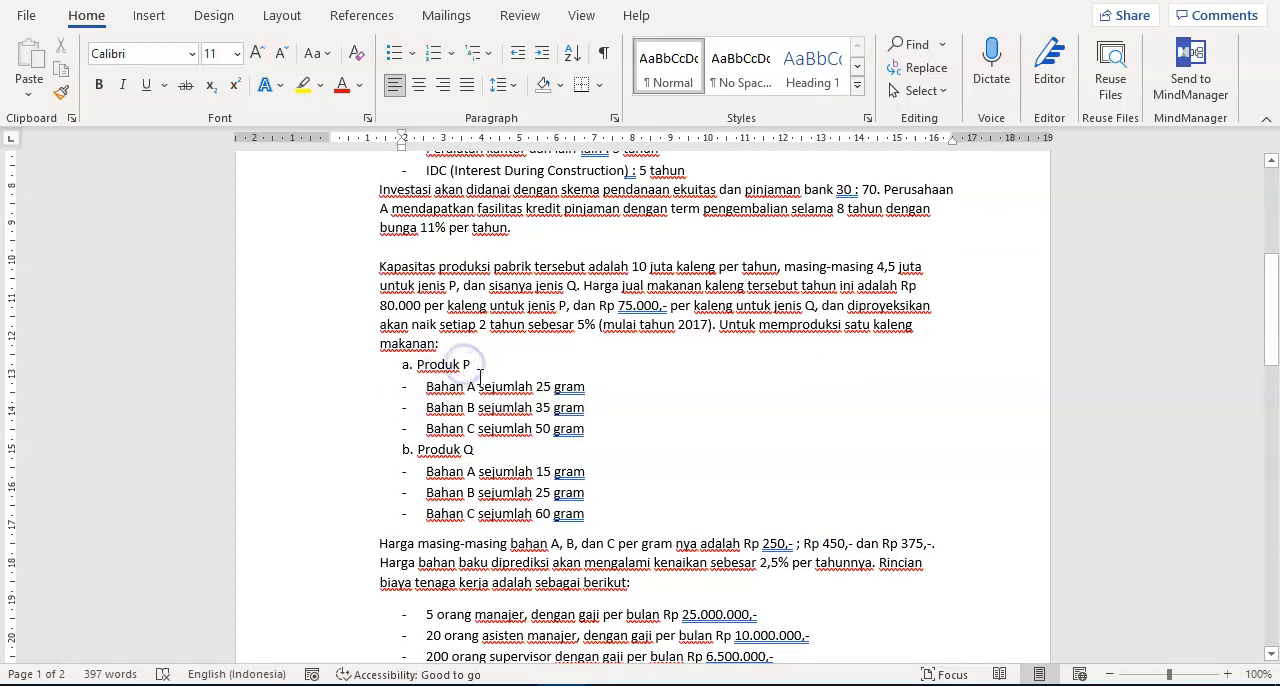
pyautogui.click(549, 428)
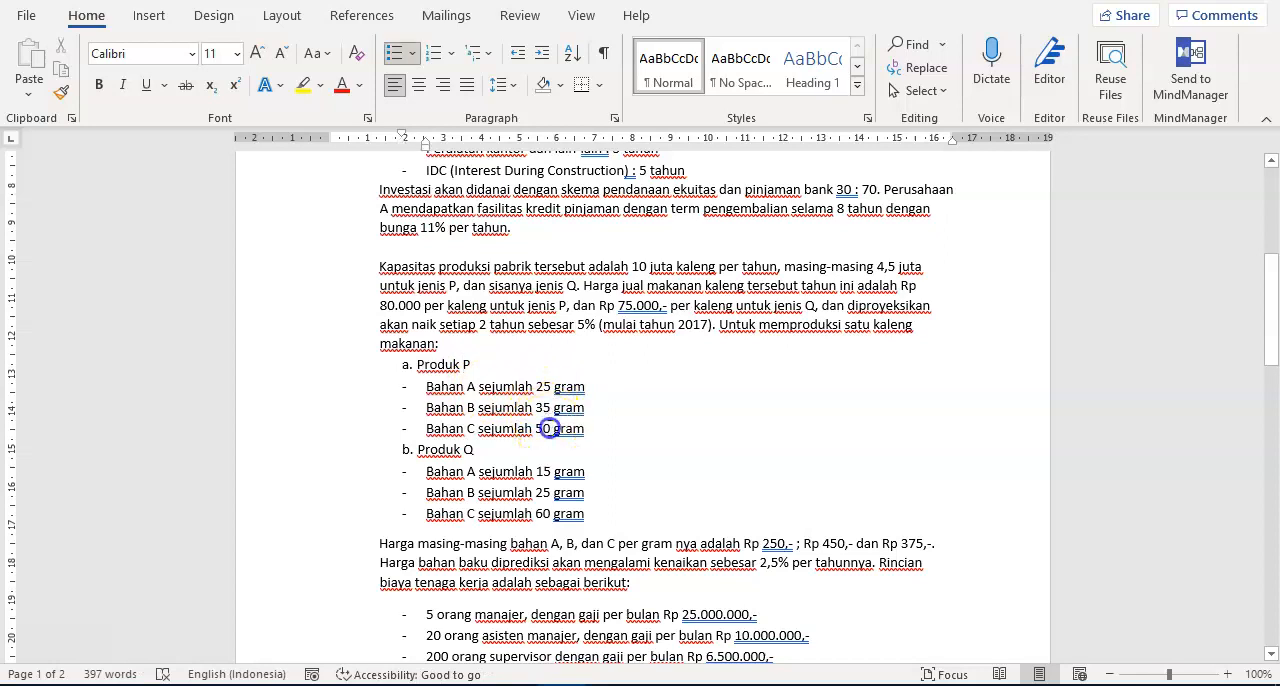
pyautogui.click(547, 430)
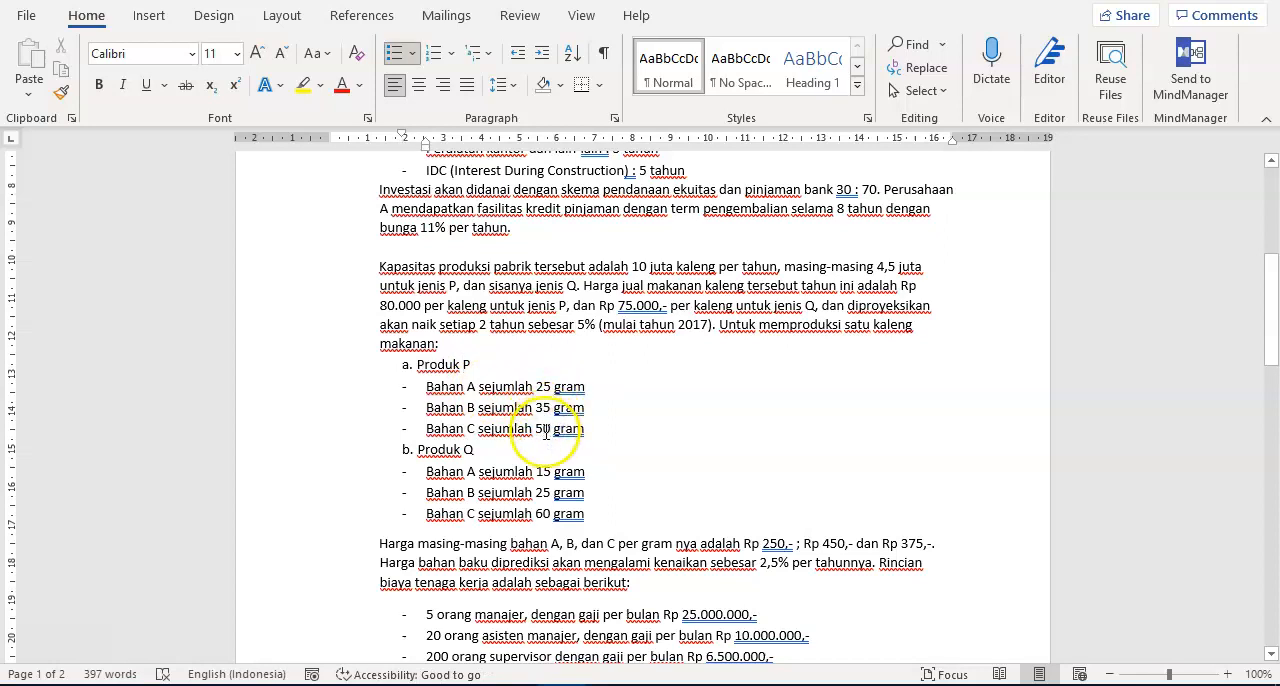
pyautogui.click(540, 429)
pyautogui.doubleClick(540, 429)
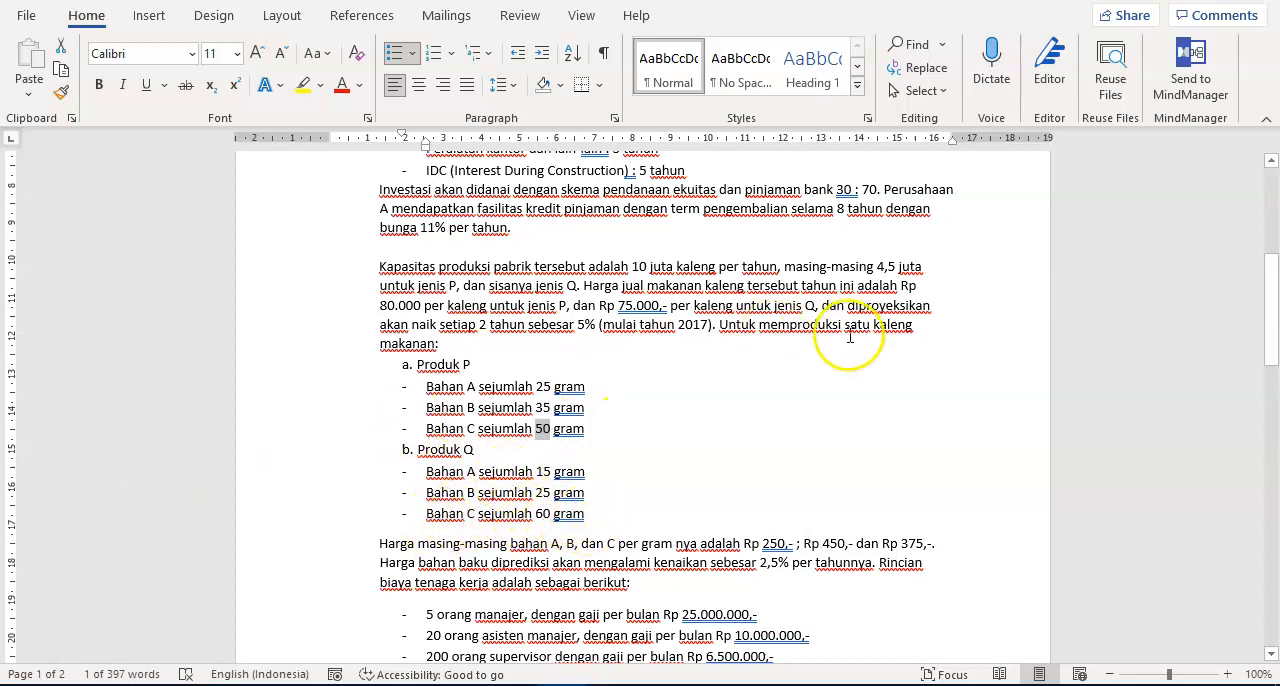
pyautogui.click(621, 352)
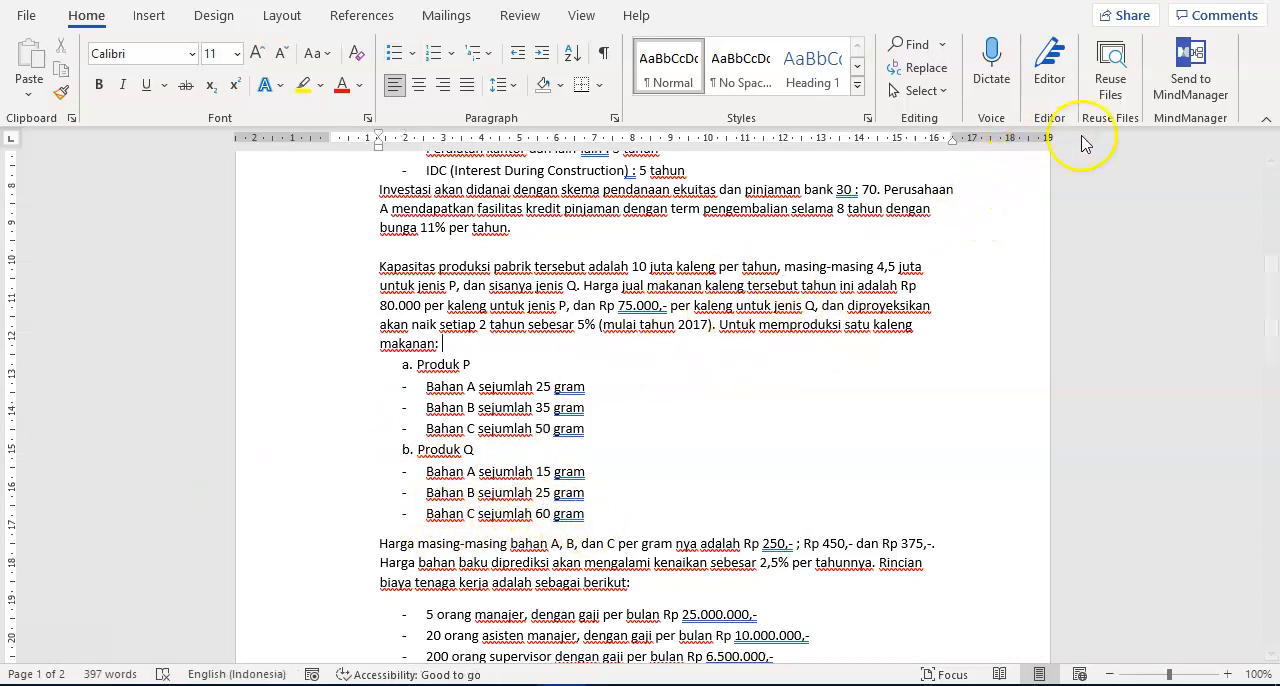
# - Restore the Word window and resize it to fill the left half of the screen at full height
pyautogui.click(1210, 0)
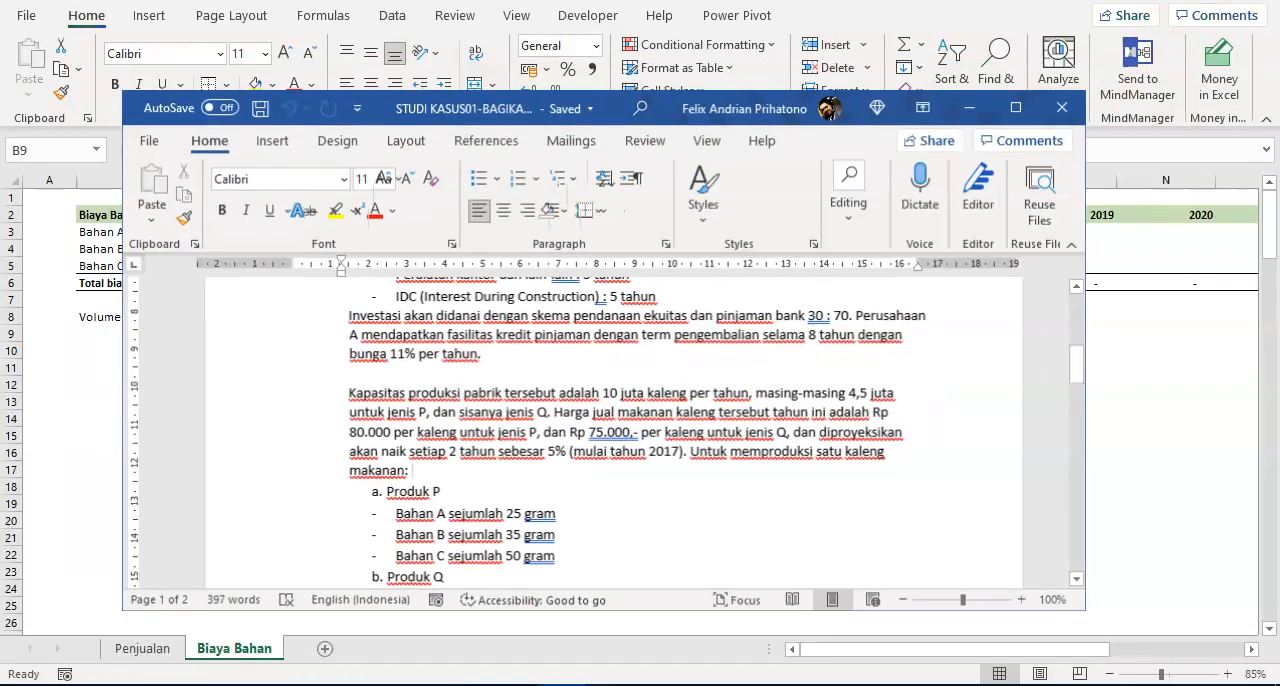
pyautogui.moveTo(857, 122); pyautogui.dragTo(727, 4)
pyautogui.moveTo(956, 246); pyautogui.dragTo(613, 272)
pyautogui.moveTo(333, 672)
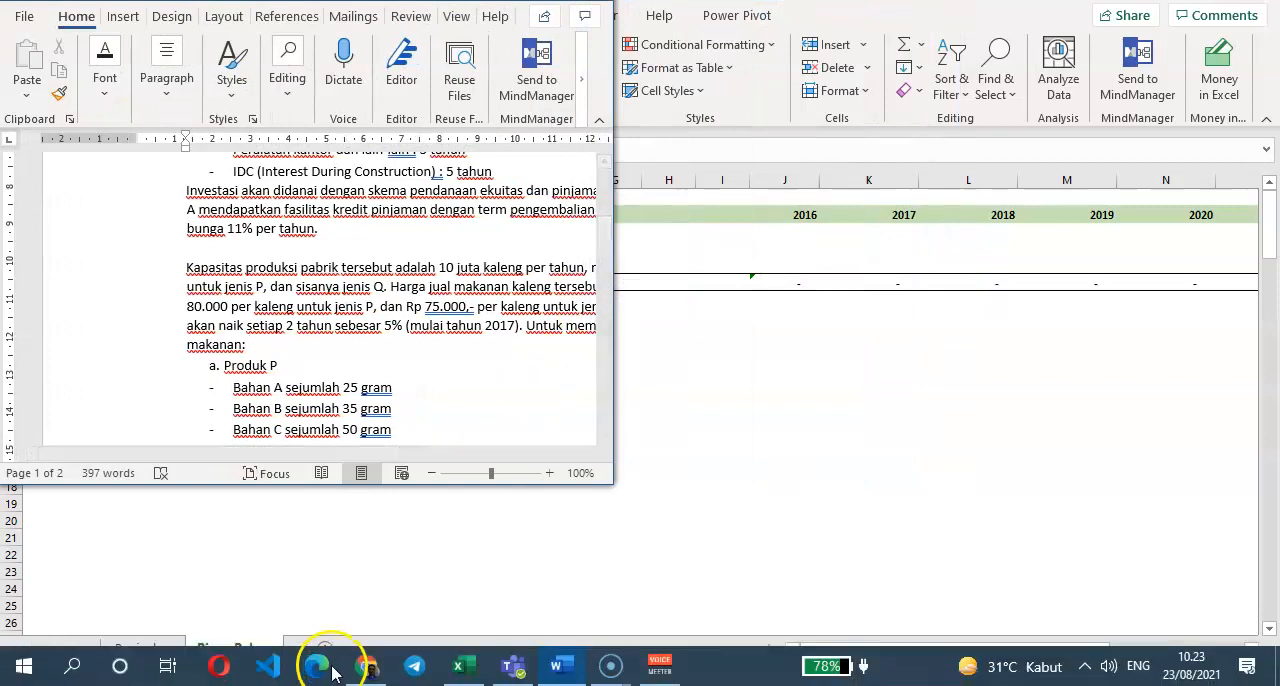
pyautogui.moveTo(320, 483); pyautogui.dragTo(315, 682)
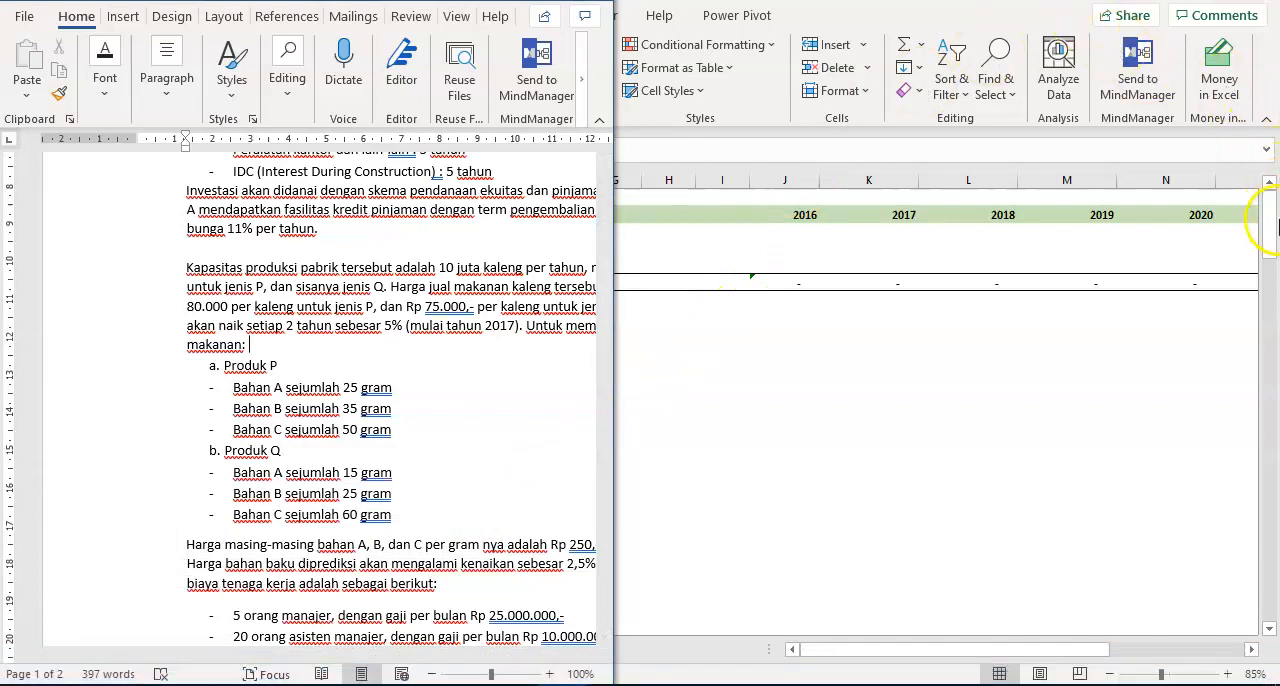
# - Switch to Excel, restore its window and resize it to fill the right half of the screen beside the Word document
pyautogui.hotkey('alt', 'Tab')
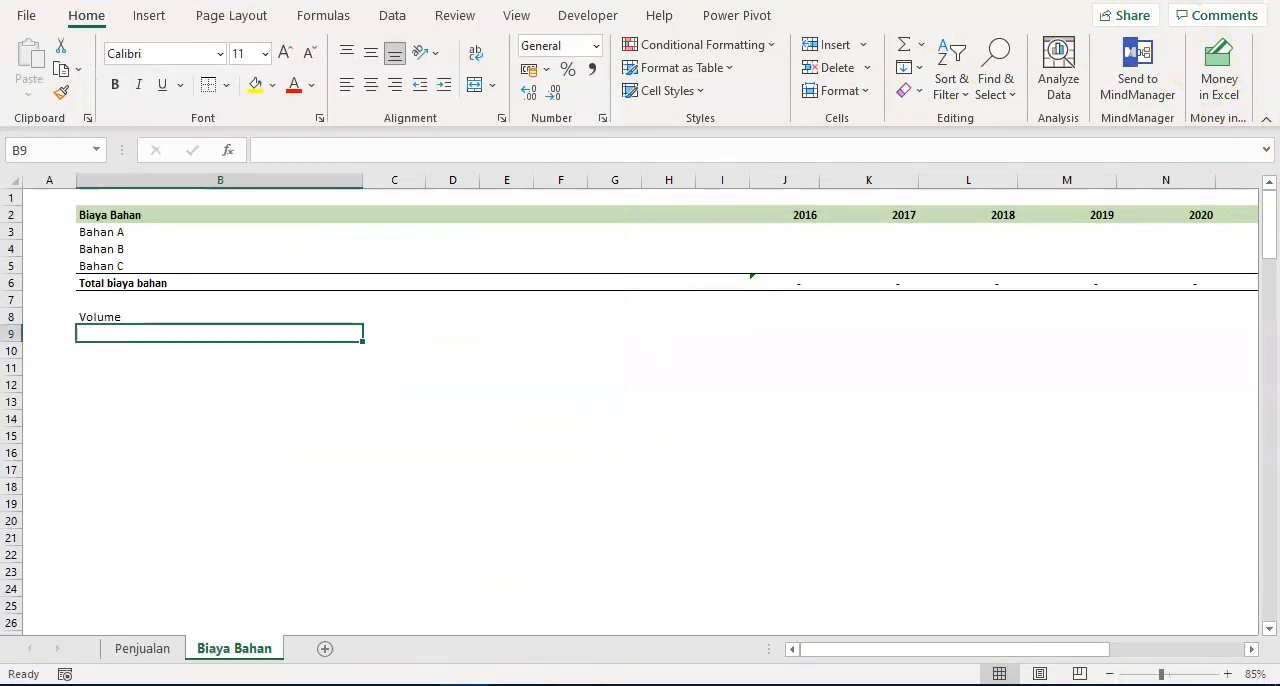
pyautogui.click(1214, 1)
pyautogui.moveTo(1168, 1); pyautogui.dragTo(1095, 5)
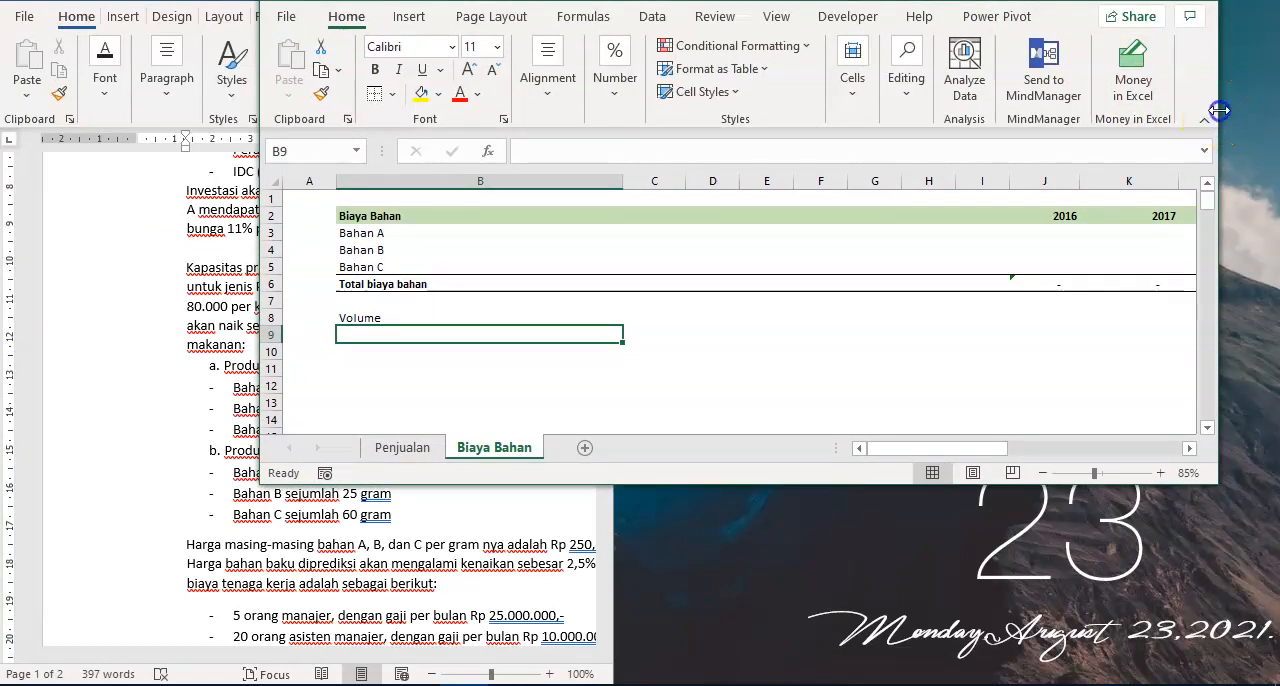
pyautogui.moveTo(1219, 111); pyautogui.dragTo(1276, 112)
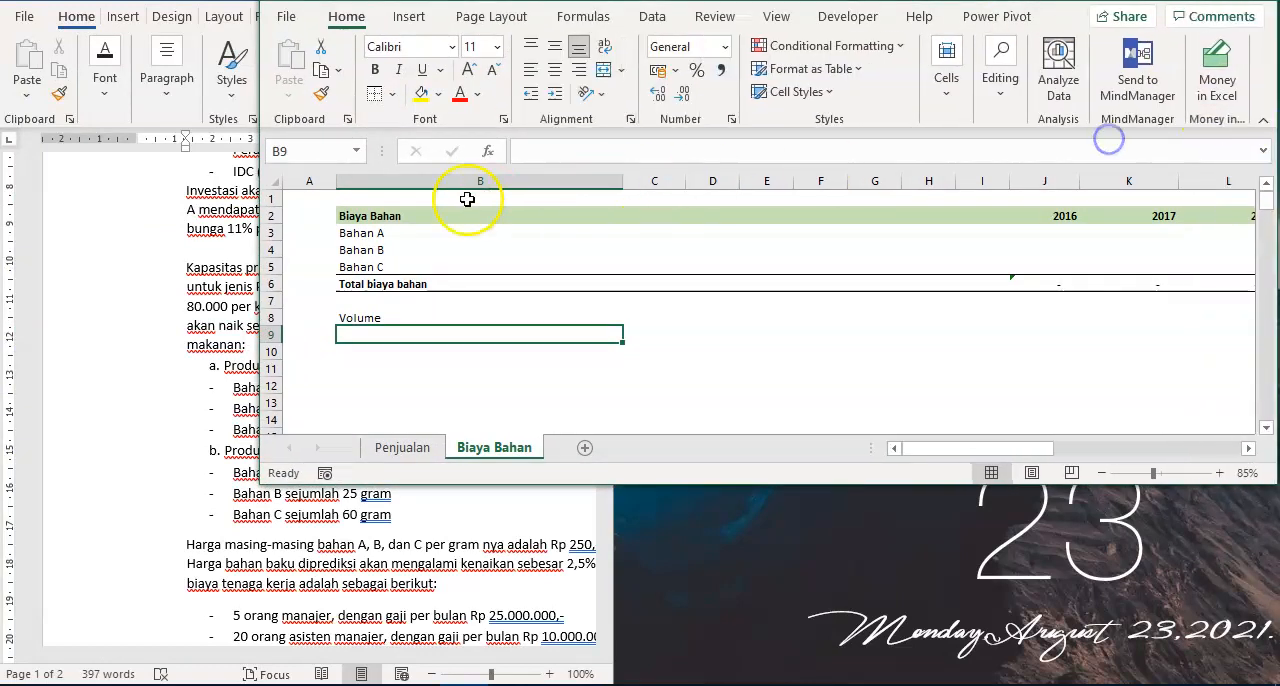
pyautogui.moveTo(262, 313); pyautogui.dragTo(612, 402)
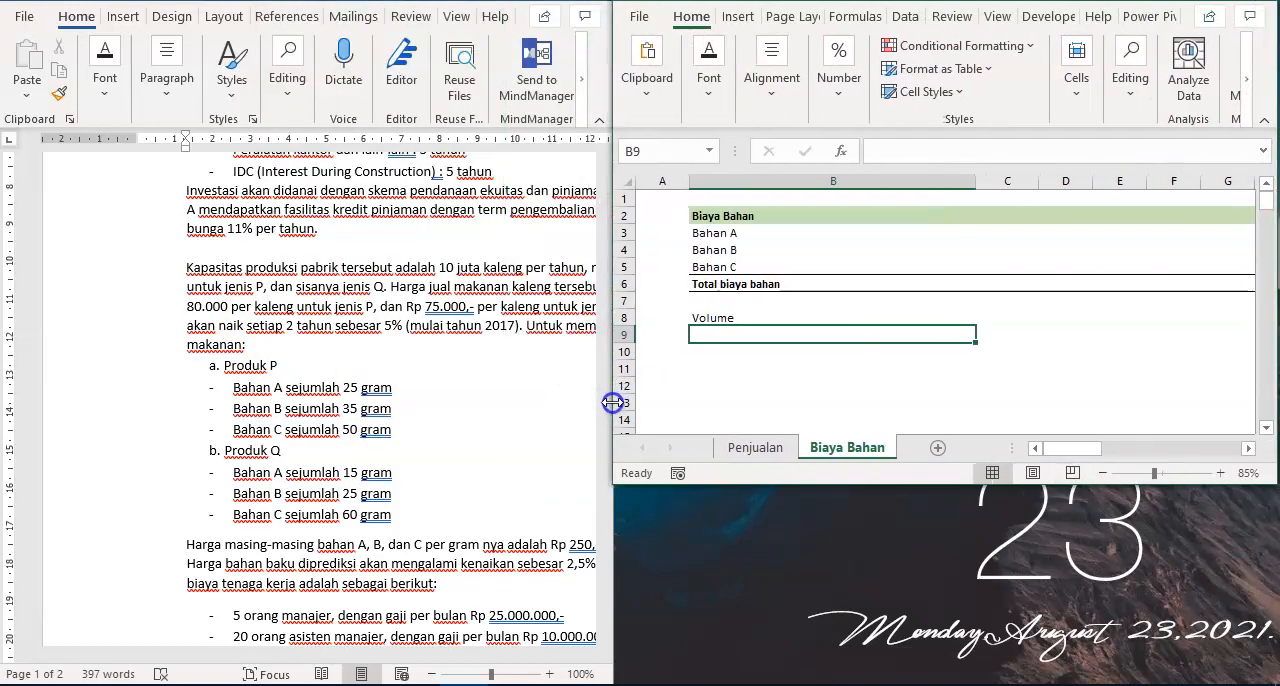
pyautogui.click(743, 388)
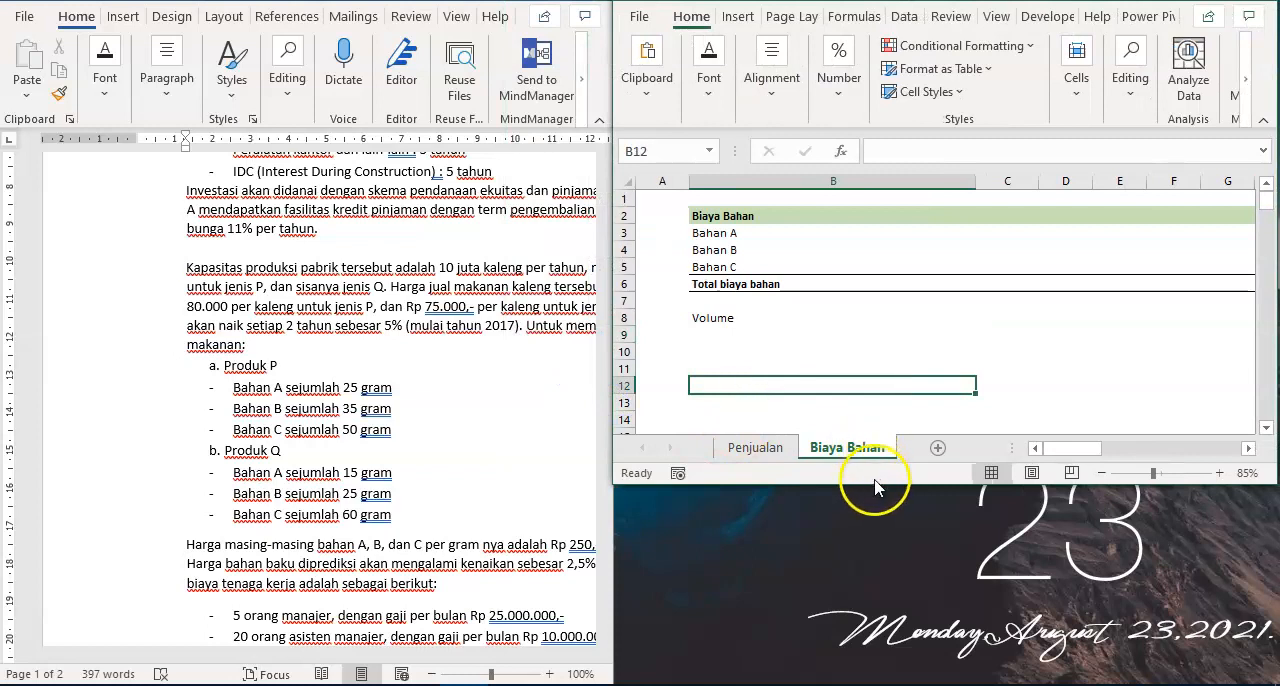
pyautogui.moveTo(873, 486); pyautogui.dragTo(867, 674)
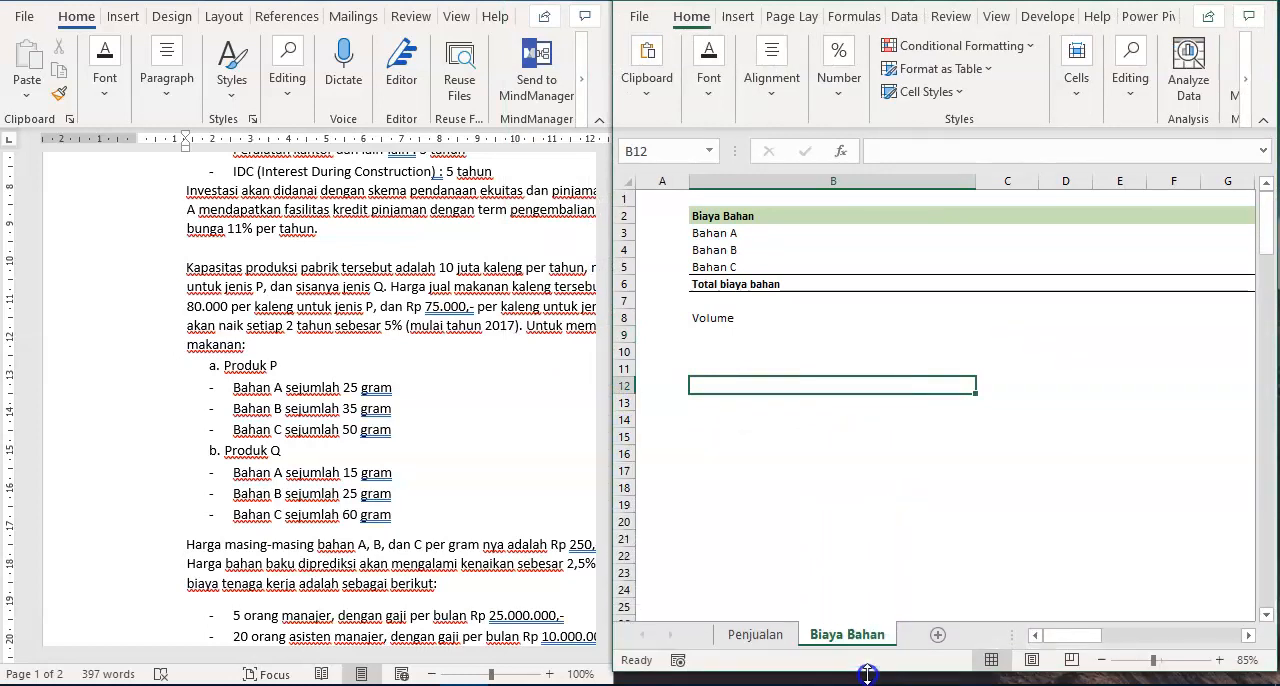
# - List Bahan A, Bahan B and Bahan C in B9 to B11 under the Volume label
pyautogui.click(738, 333)
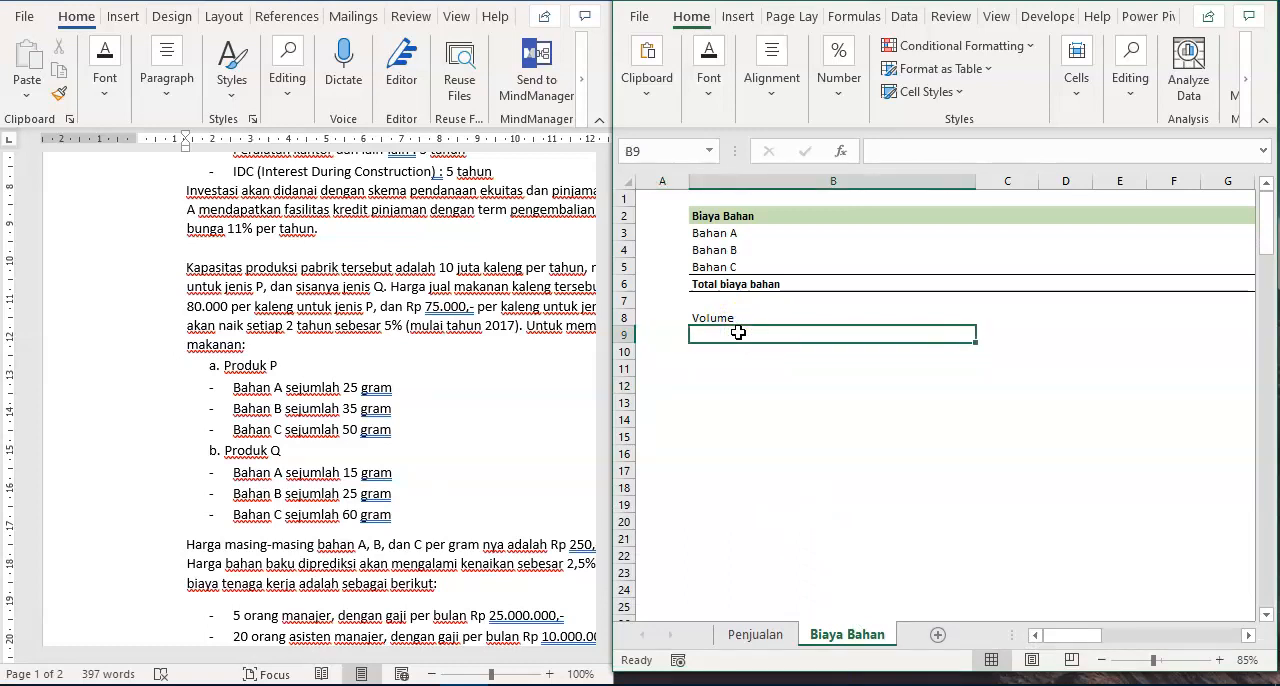
pyautogui.write('Bahan A')
pyautogui.press('Return')
pyautogui.write('Bahan A')
pyautogui.press('Return')
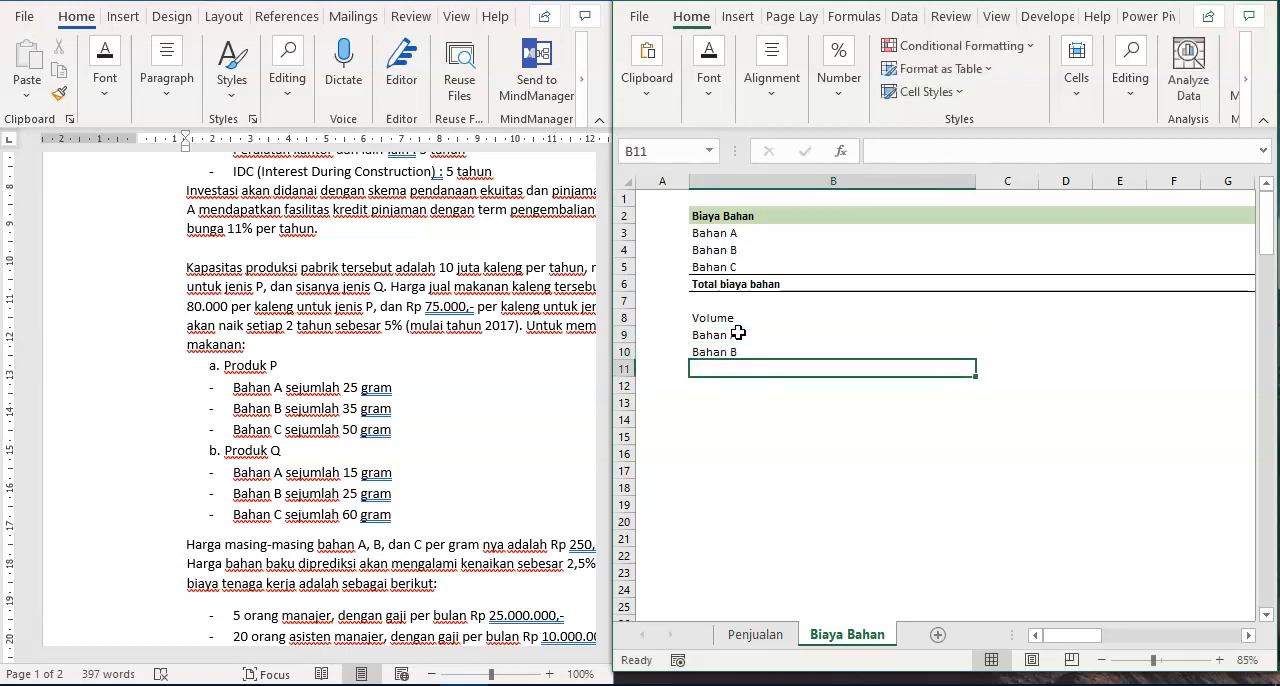
pyautogui.write('Bahan C')
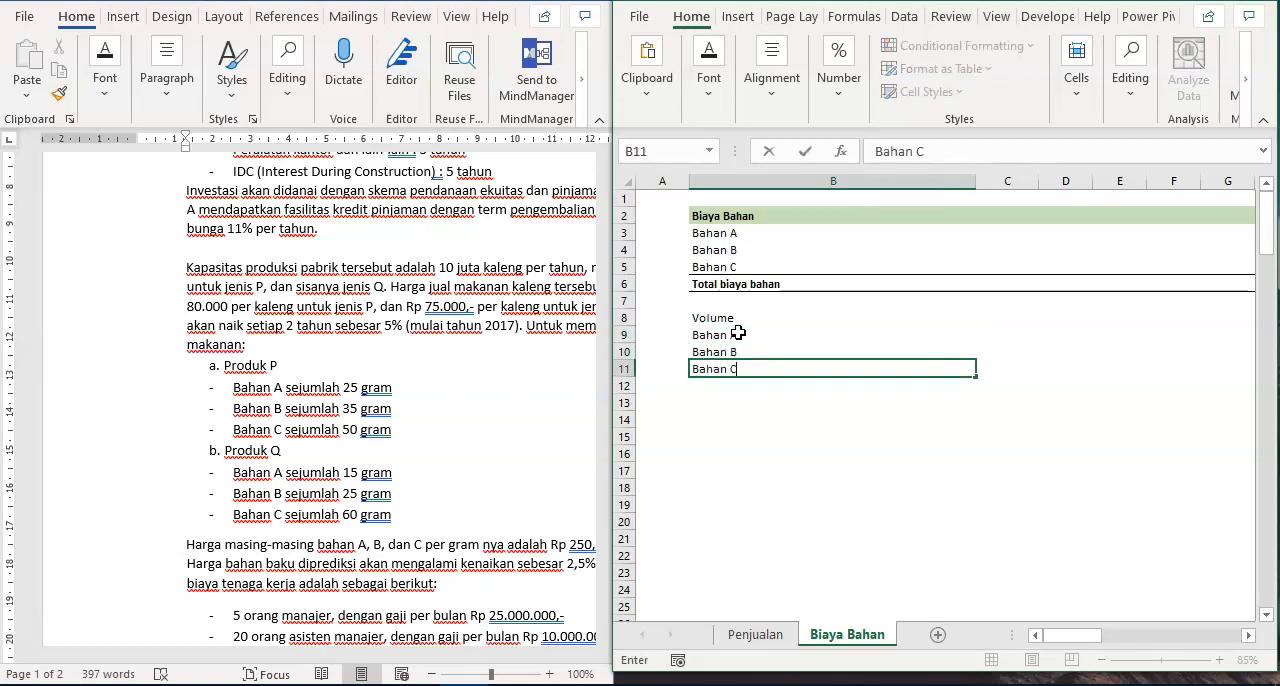
pyautogui.press('Return')
# - Enter Produk P in B13 and Produk Q in B14 beneath the Volume material list
pyautogui.press('Up')
pyautogui.press('Up')
pyautogui.press('Up')
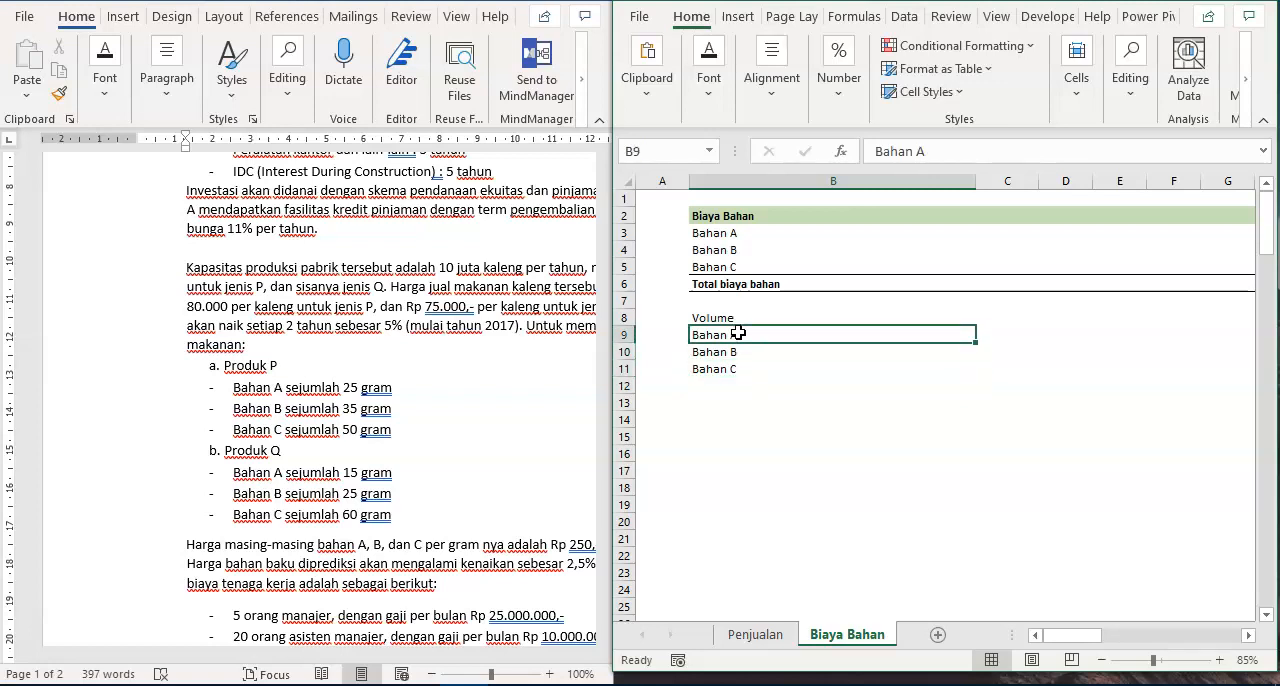
pyautogui.press('Down')
pyautogui.press('Down')
pyautogui.press('Up')
pyautogui.press('Up')
pyautogui.press('Down')
pyautogui.press('Down')
pyautogui.press('Down')
pyautogui.press('Down')
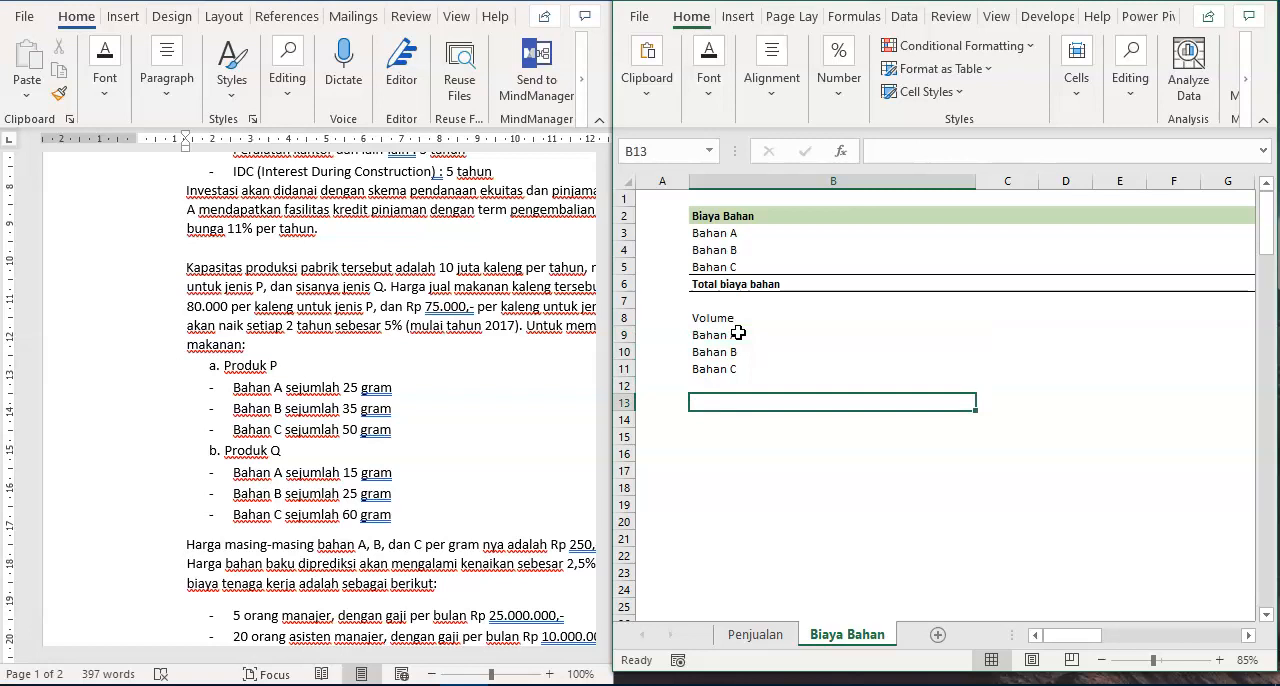
pyautogui.write('Produk')
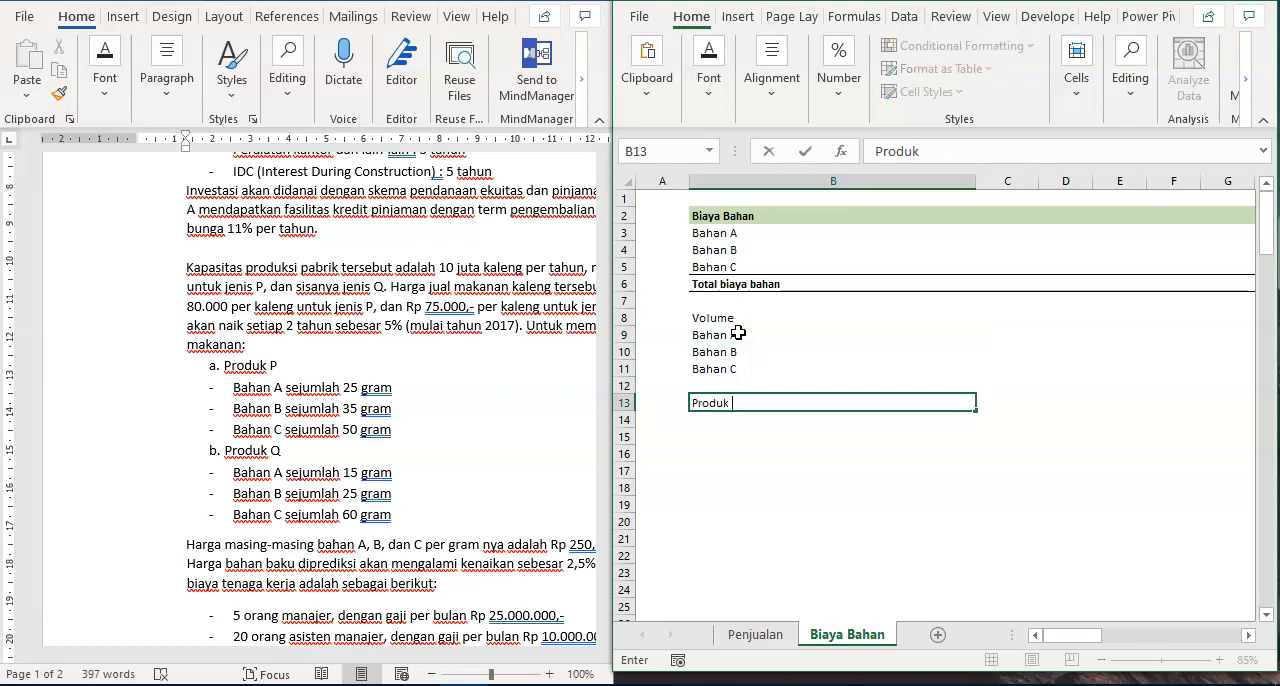
pyautogui.press('Up')
pyautogui.press('Down')
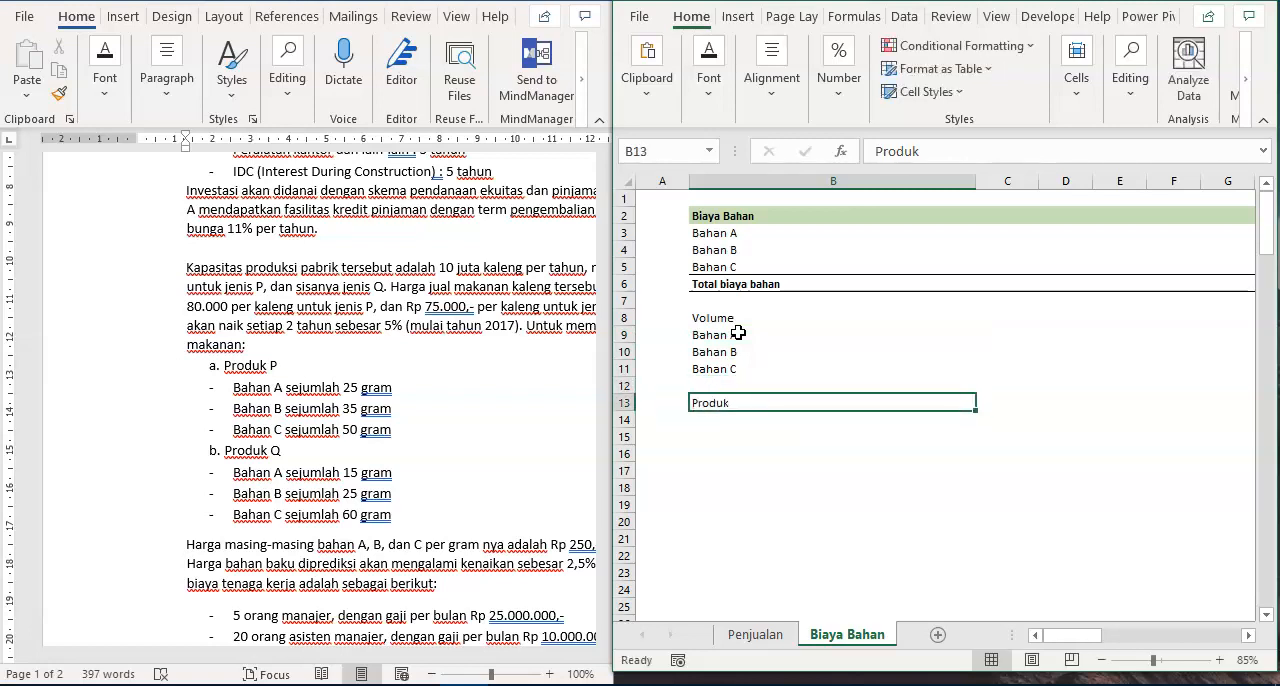
pyautogui.write('Prod')
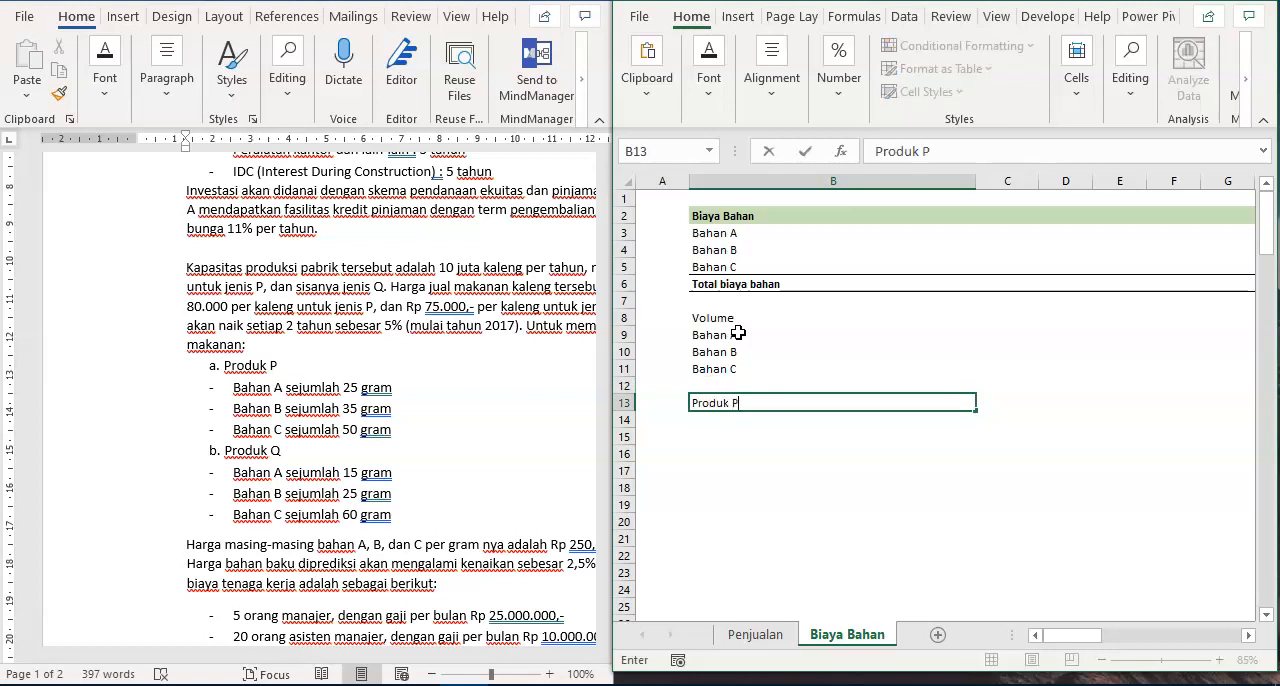
pyautogui.press('Return')
pyautogui.write('Produk P')
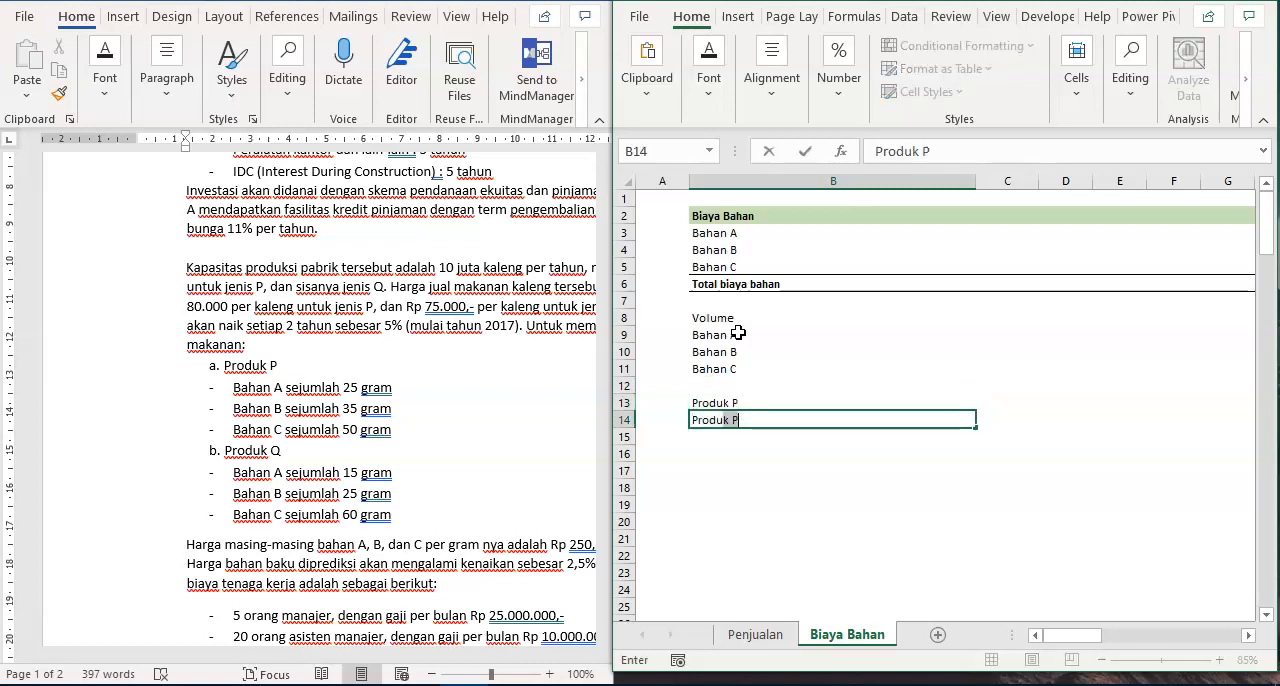
pyautogui.press('Return')
# - Link the 2016 Produk P volume in J13 to cell J8 of the Penjualan sheet
pyautogui.press('Up')
pyautogui.press('Up')
pyautogui.press('Right')
pyautogui.press('Right')
pyautogui.press('Right')
pyautogui.press('Right')
pyautogui.press('Right')
pyautogui.press('Right')
pyautogui.press('Right')
pyautogui.press('Right')
pyautogui.press('Left')
pyautogui.press('Right')
pyautogui.write('=')
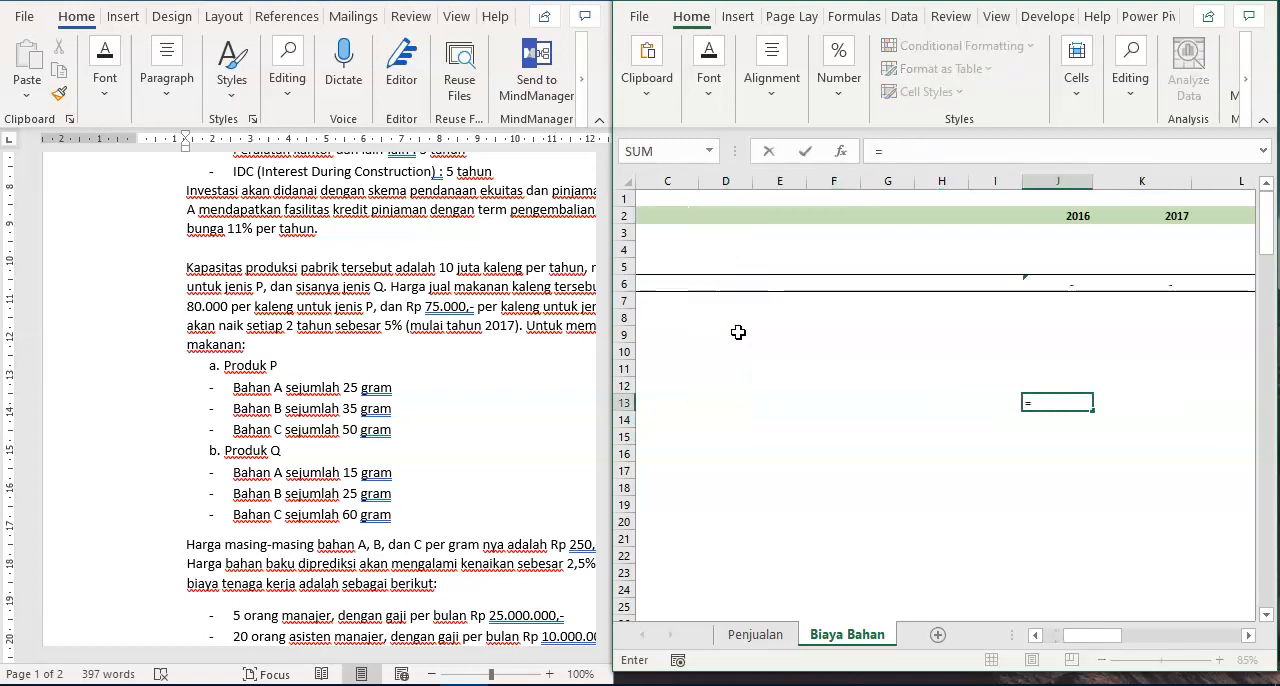
pyautogui.click(757, 634)
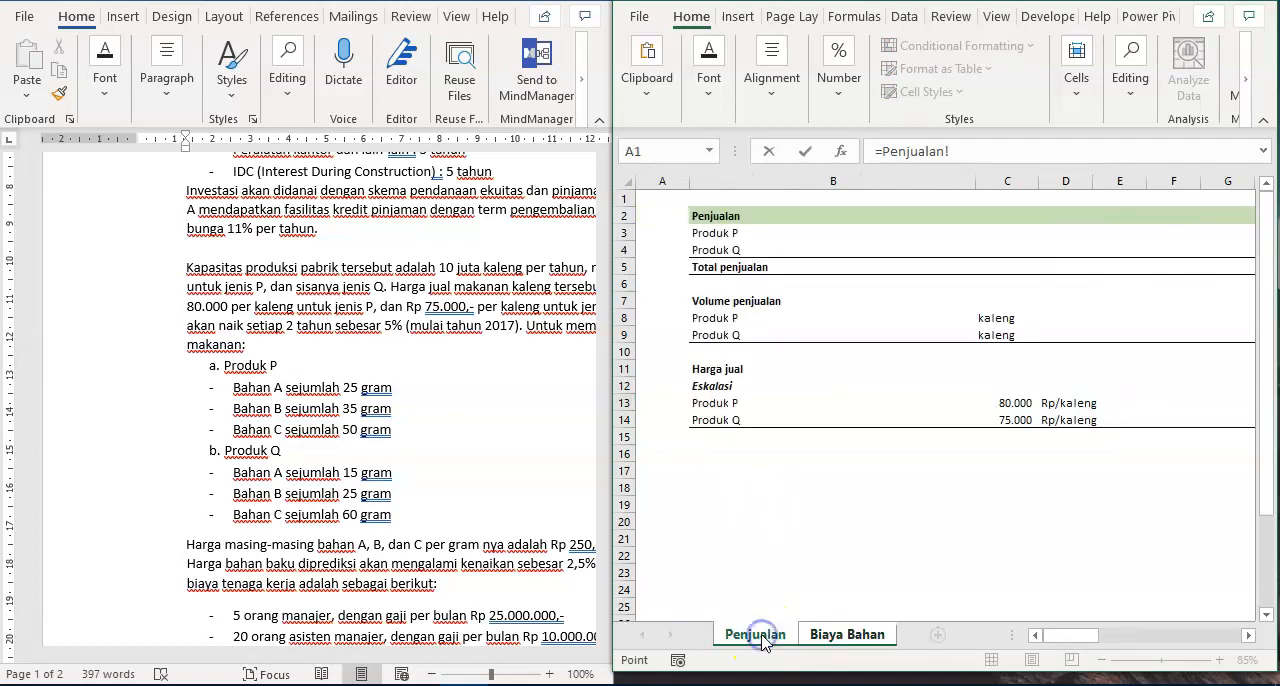
pyautogui.click(722, 316)
pyautogui.press('Right')
pyautogui.hotkey('ctrl', 'Right')
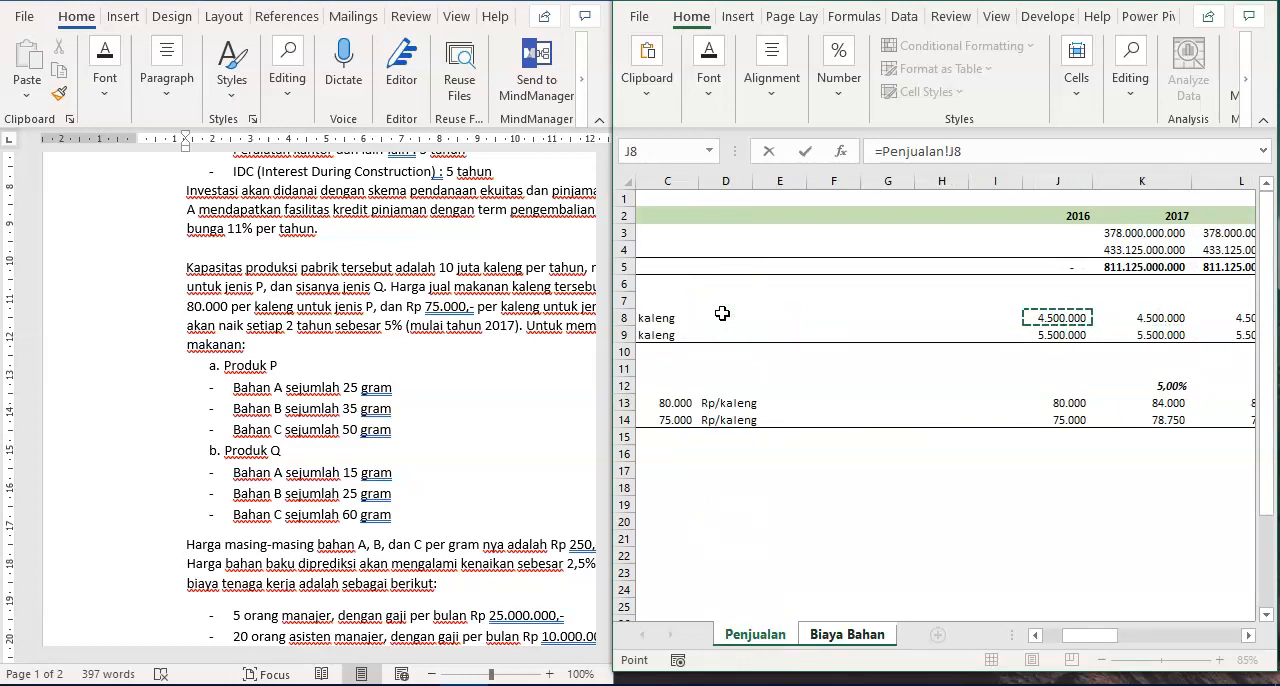
pyautogui.press('Return')
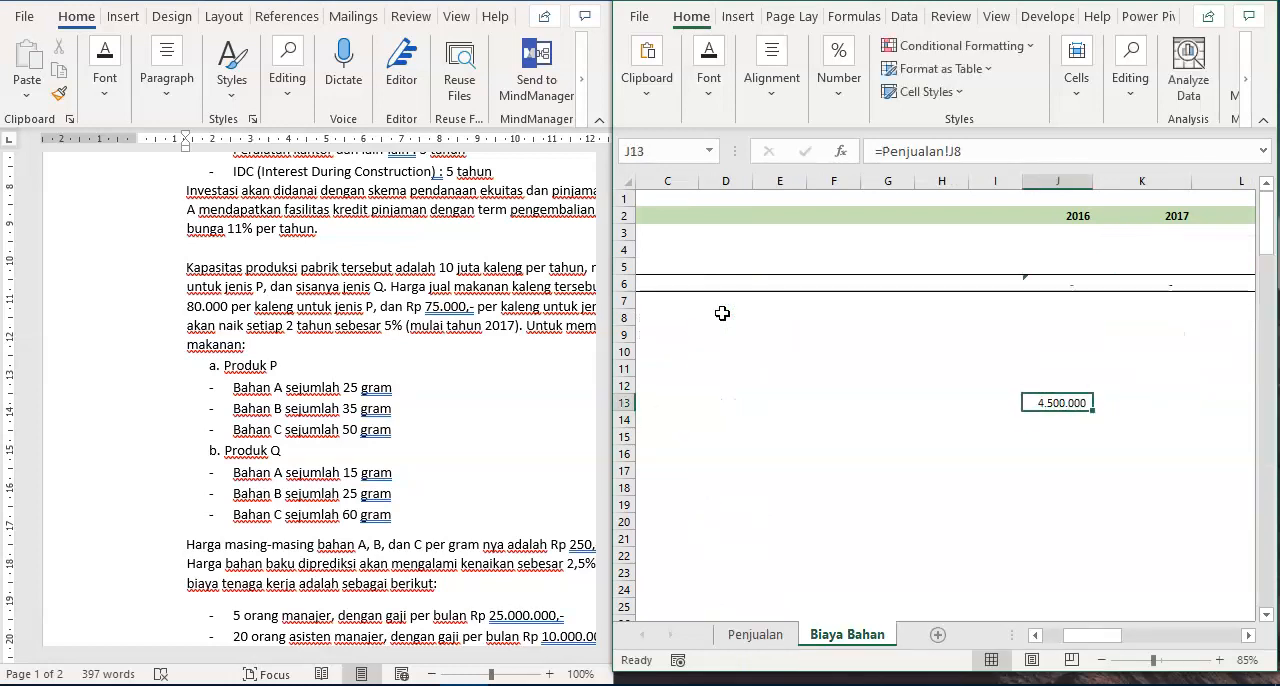
# - Copy the J13 link across J13:T14 to bring in both products' sales volumes for 2016 to 2026
pyautogui.hotkey('ctrl', 'c')
pyautogui.hotkey('shift', 'Down')
pyautogui.hotkey('shift', 'Right')
pyautogui.hotkey('shift', 'Right')
pyautogui.hotkey('shift', 'Right')
pyautogui.hotkey('shift', 'Right')
pyautogui.hotkey('shift', 'Right')
pyautogui.hotkey('shift', 'Right')
pyautogui.hotkey('shift', 'Right')
pyautogui.hotkey('shift', 'Right')
pyautogui.hotkey('shift', 'Right')
pyautogui.hotkey('shift', 'Right')
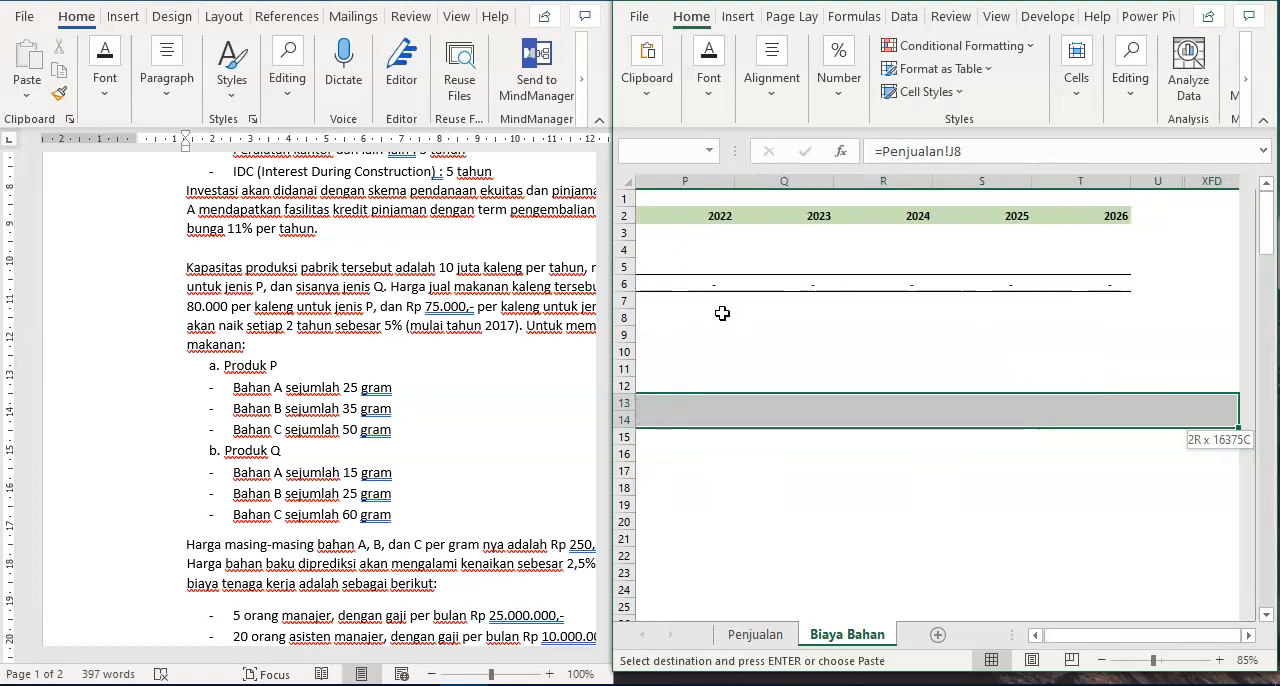
pyautogui.press('Return')
pyautogui.press('Home')
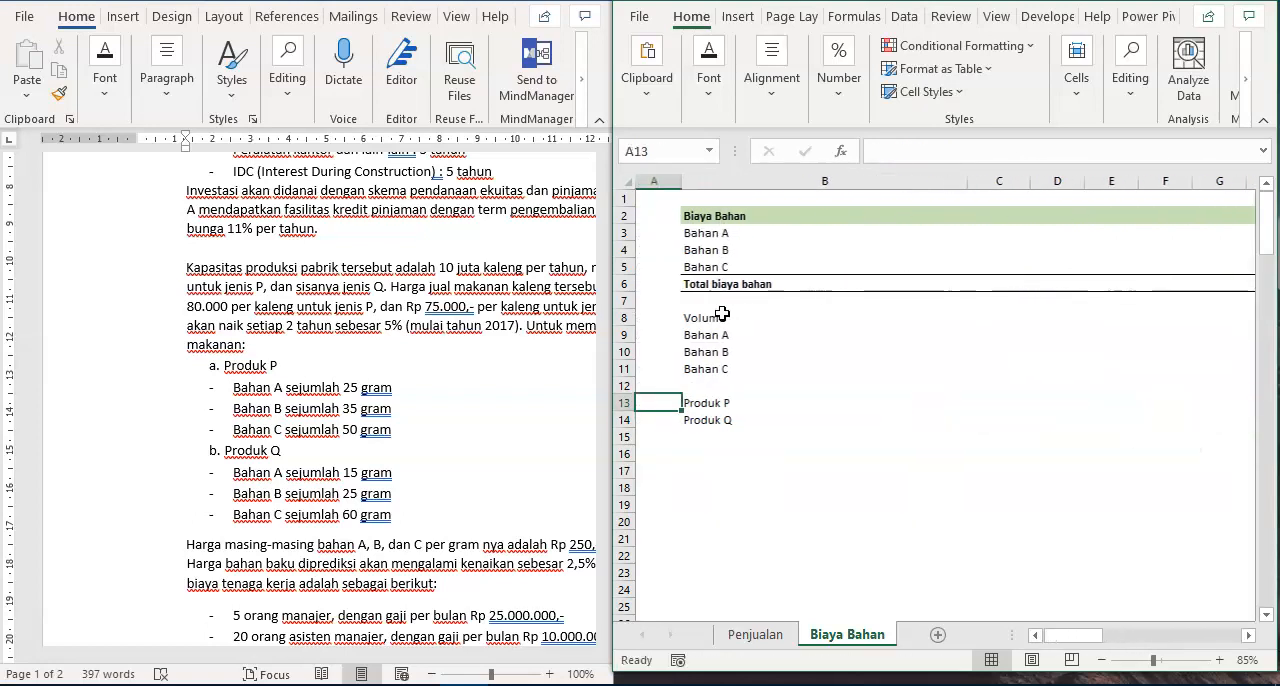
pyautogui.press('Right')
pyautogui.press('Up')
pyautogui.press('Up')
pyautogui.press('Up')
pyautogui.press('Up')
pyautogui.press('Right')
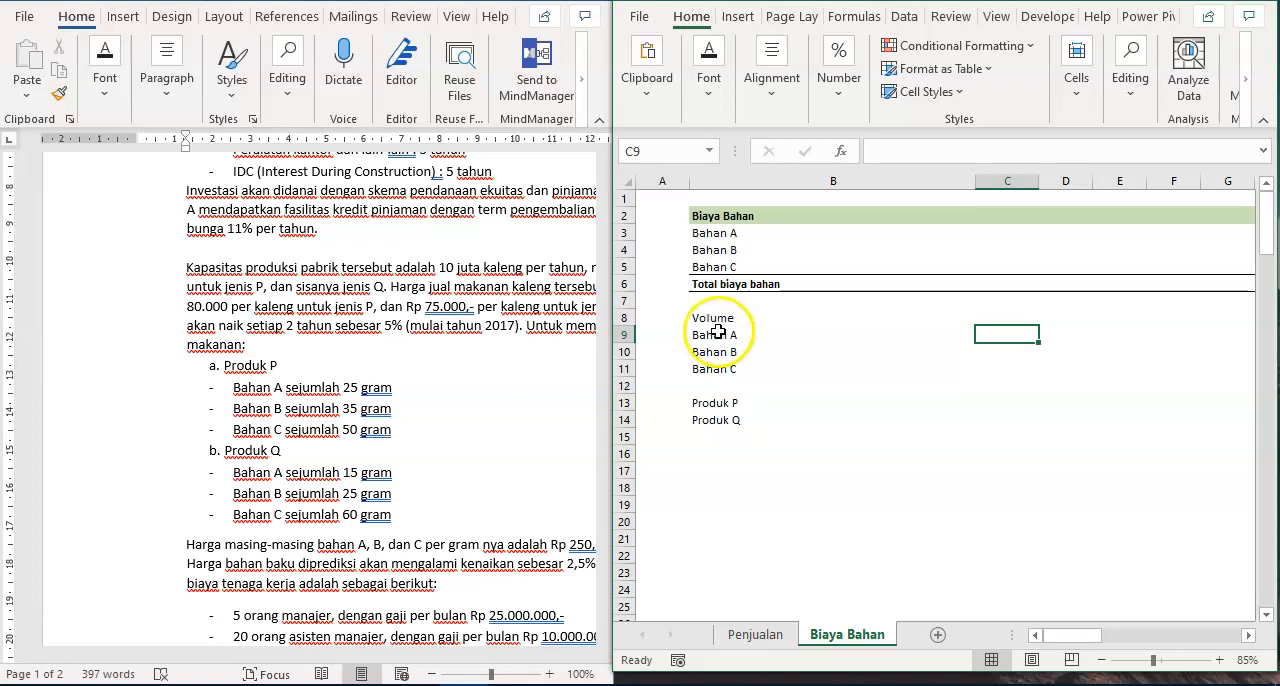
pyautogui.click(756, 402)
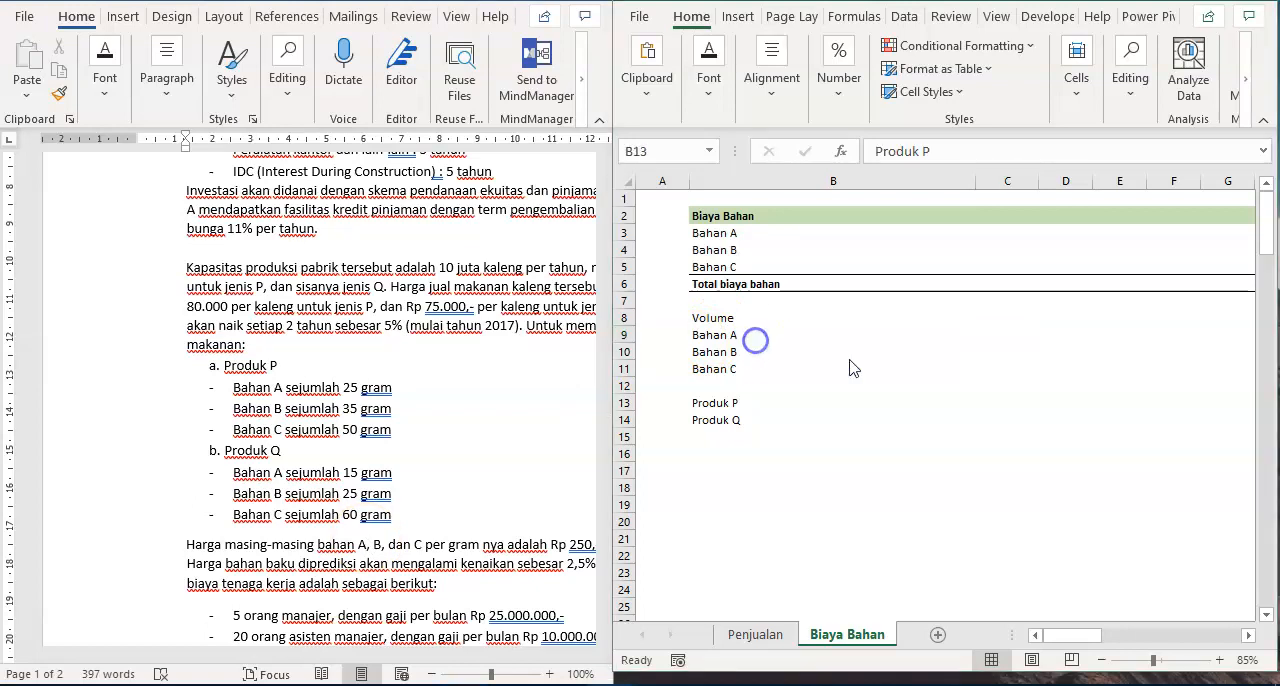
pyautogui.click(733, 337)
pyautogui.press('Up')
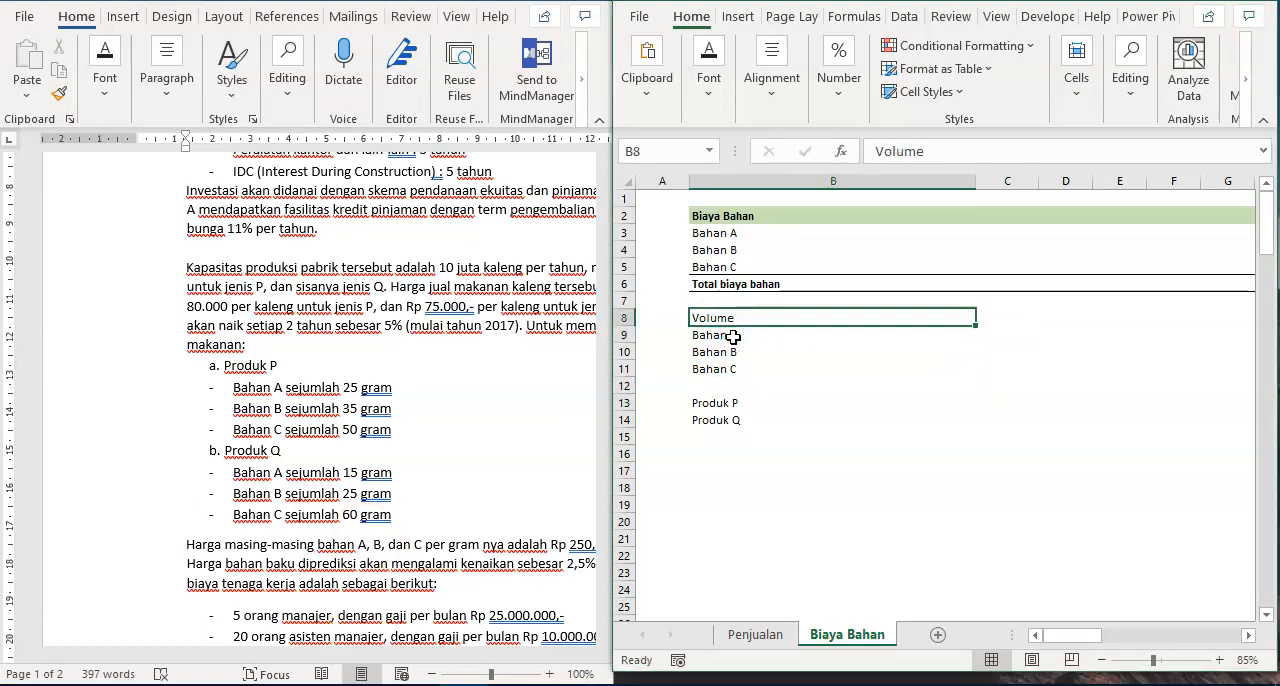
pyautogui.write('Volum')
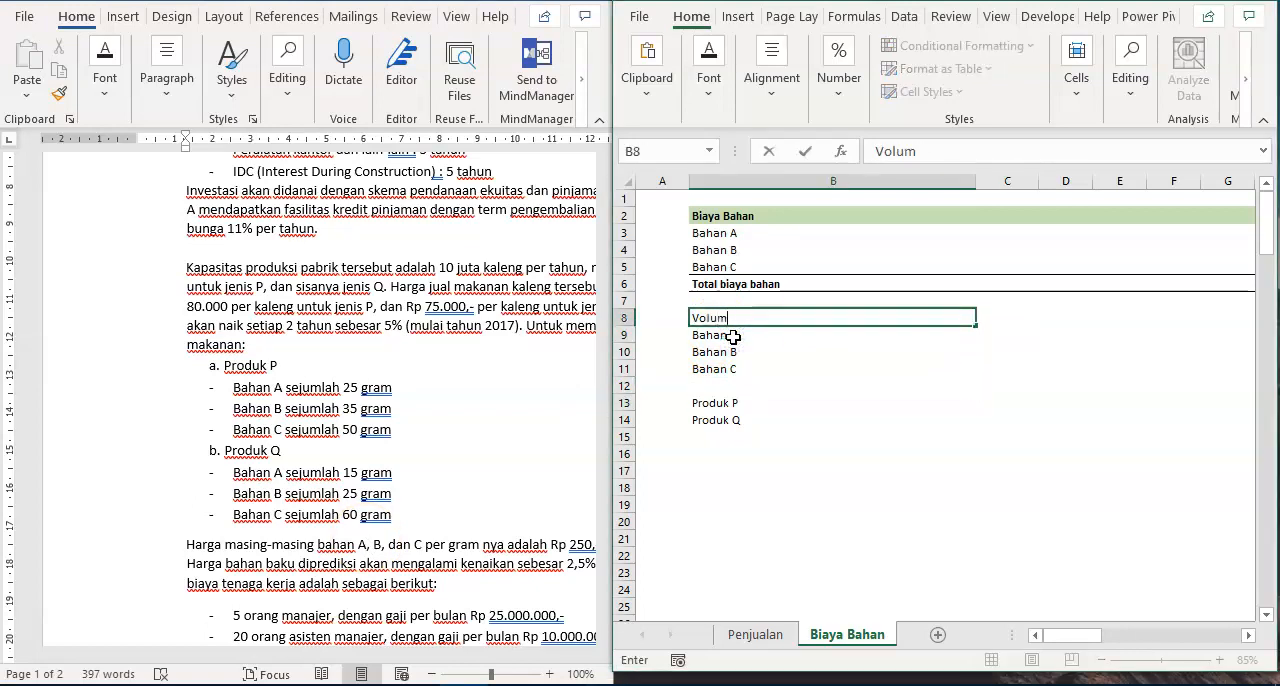
pyautogui.press('Return')
pyautogui.press('Down')
pyautogui.press('Down')
pyautogui.press('Down')
pyautogui.press('Down')
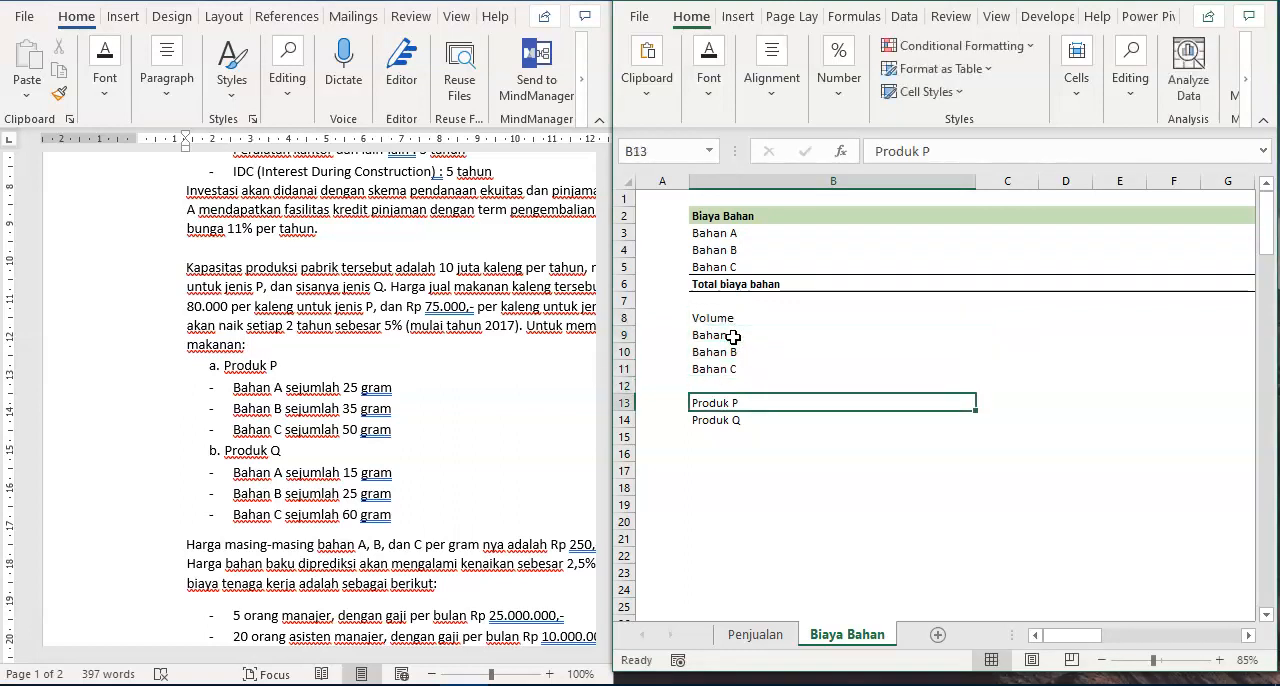
# - Enter the heading Produk P in B16 and copy the Bahan A, Bahan B and Bahan C labels into B17:B19
pyautogui.click(713, 448)
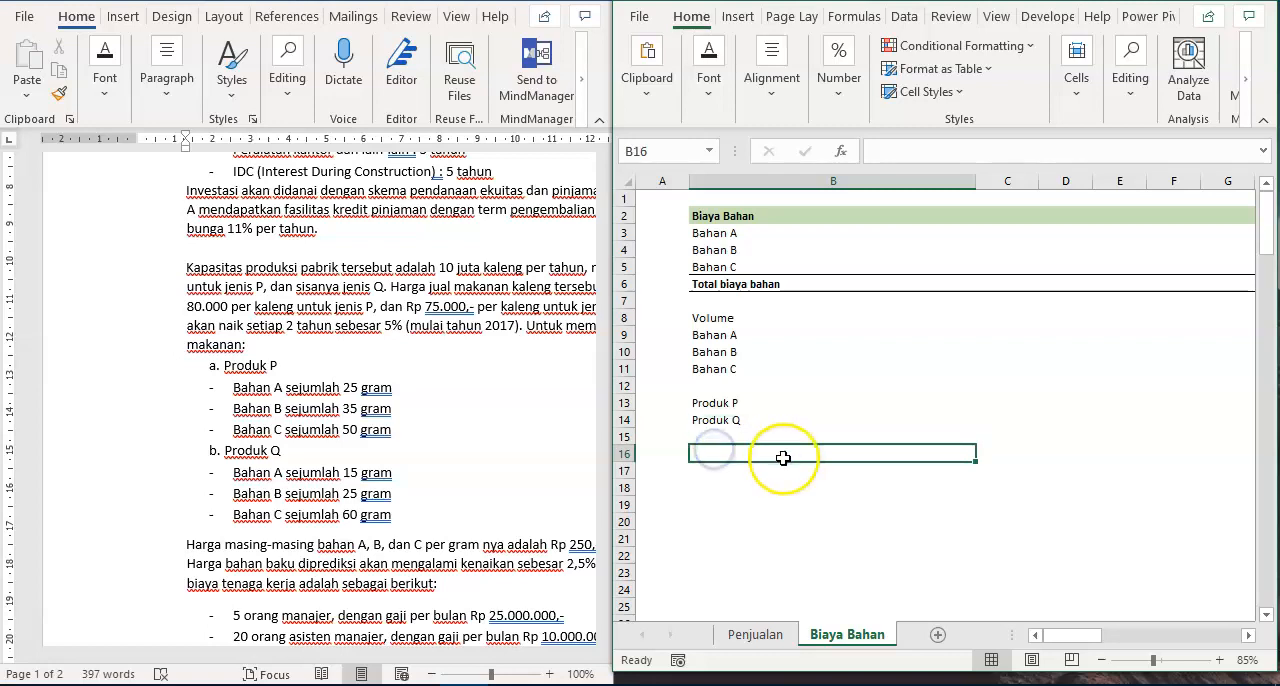
pyautogui.write('P')
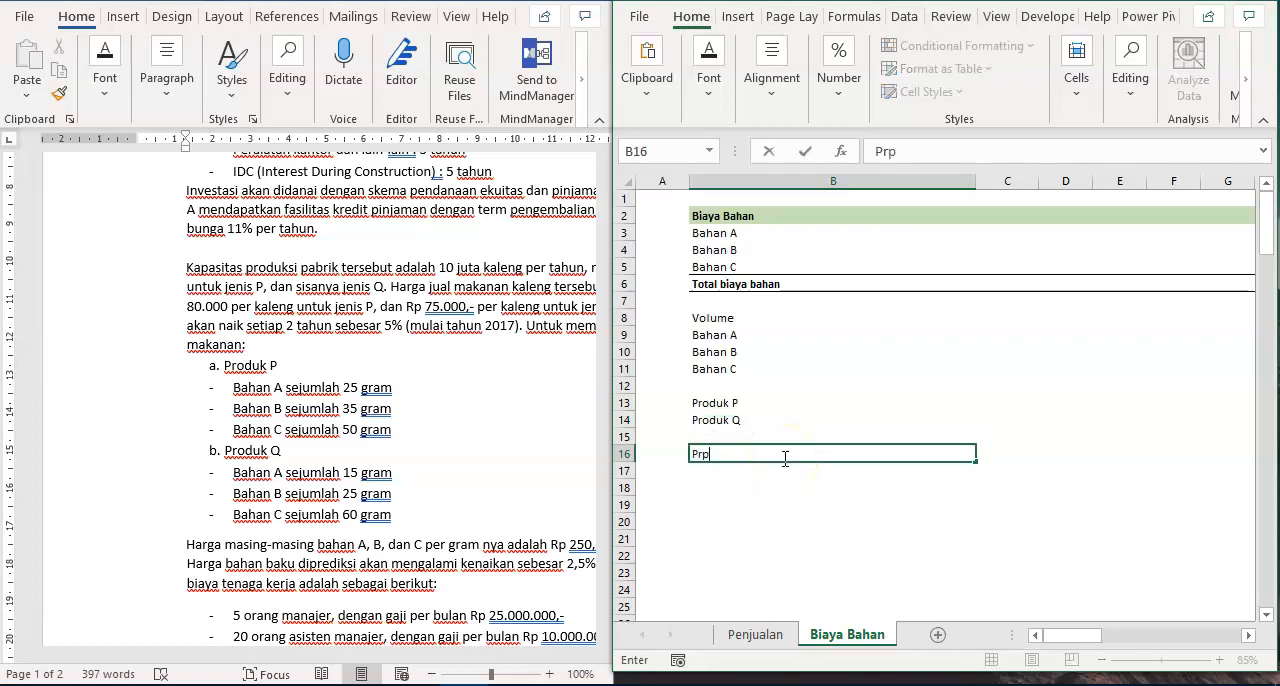
pyautogui.write('roduk P')
pyautogui.press('Return')
pyautogui.press('Up')
pyautogui.press('Up')
pyautogui.press('Up')
pyautogui.press('Up')
pyautogui.press('Up')
pyautogui.press('Up')
pyautogui.hotkey('shift', 'Up')
pyautogui.hotkey('shift', 'Up')
pyautogui.hotkey('ctrl', 'c')
pyautogui.press('Down')
# - Enter the Produk P material amounts 25, 35 and 50 in C17:C19 beside Bahan A, B and C
pyautogui.press('Down')
pyautogui.press('Down')
pyautogui.press('Down')
pyautogui.press('Down')
pyautogui.press('Down')
pyautogui.press('Down')
pyautogui.press('Up')
pyautogui.press('Return')
pyautogui.press('Down')
pyautogui.press('Up')
pyautogui.press('Right')
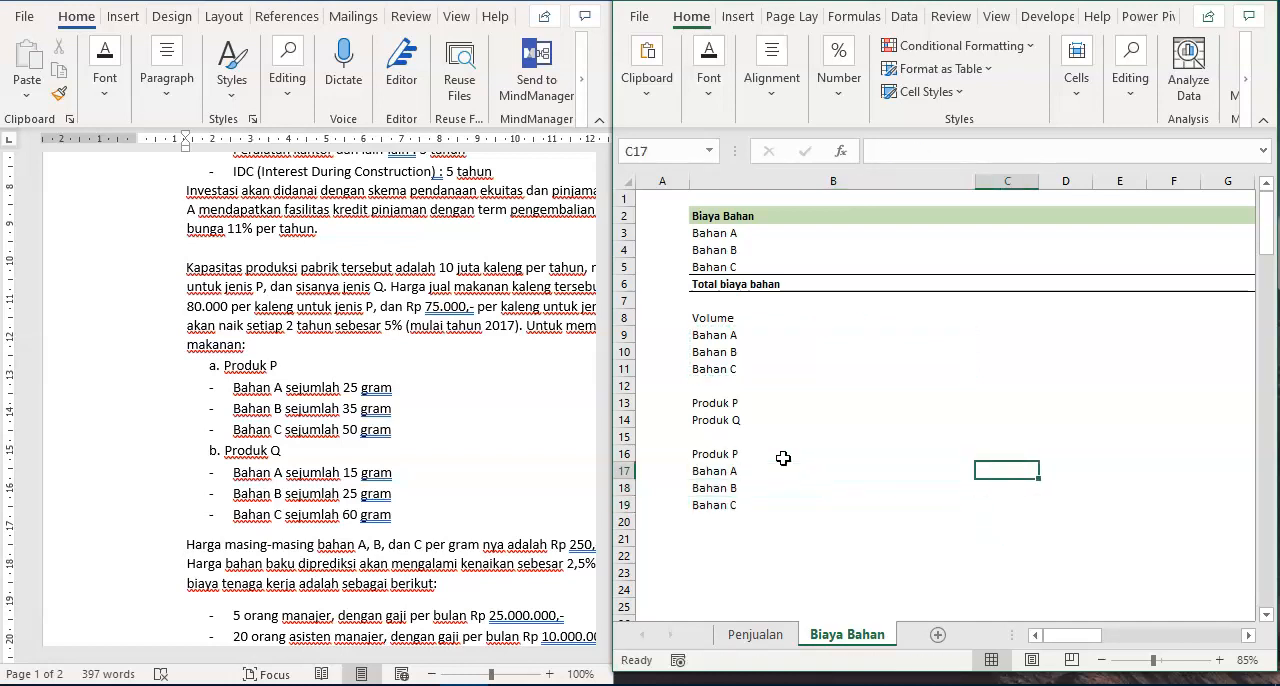
pyautogui.write('25')
pyautogui.press('Return')
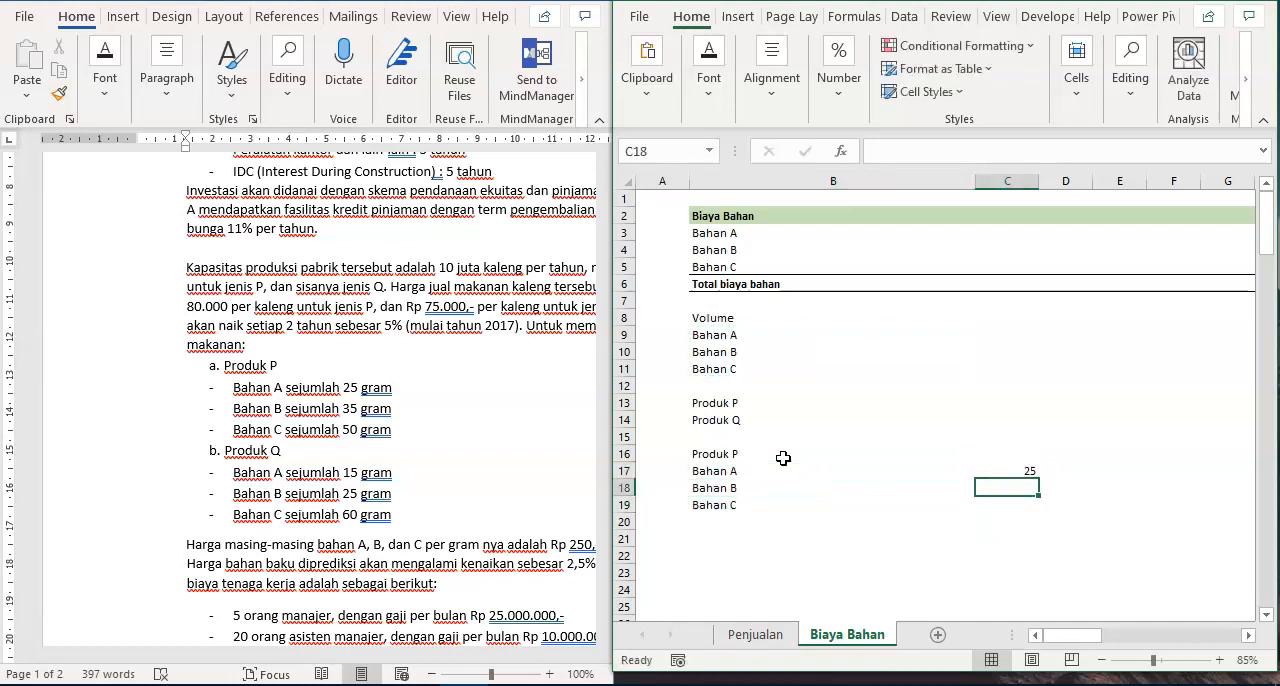
pyautogui.write('35')
pyautogui.press('Return')
pyautogui.write('50')
pyautogui.press('Return')
# - Enter the unit gram in D17 and copy it down through D19
pyautogui.press('Up')
pyautogui.press('Up')
pyautogui.press('Up')
pyautogui.press('Right')
pyautogui.write('gram')
pyautogui.press('Return')
pyautogui.press('Up')
pyautogui.hotkey('ctrl', 'c')
pyautogui.hotkey('shift', 'Down')
pyautogui.hotkey('shift', 'Down')
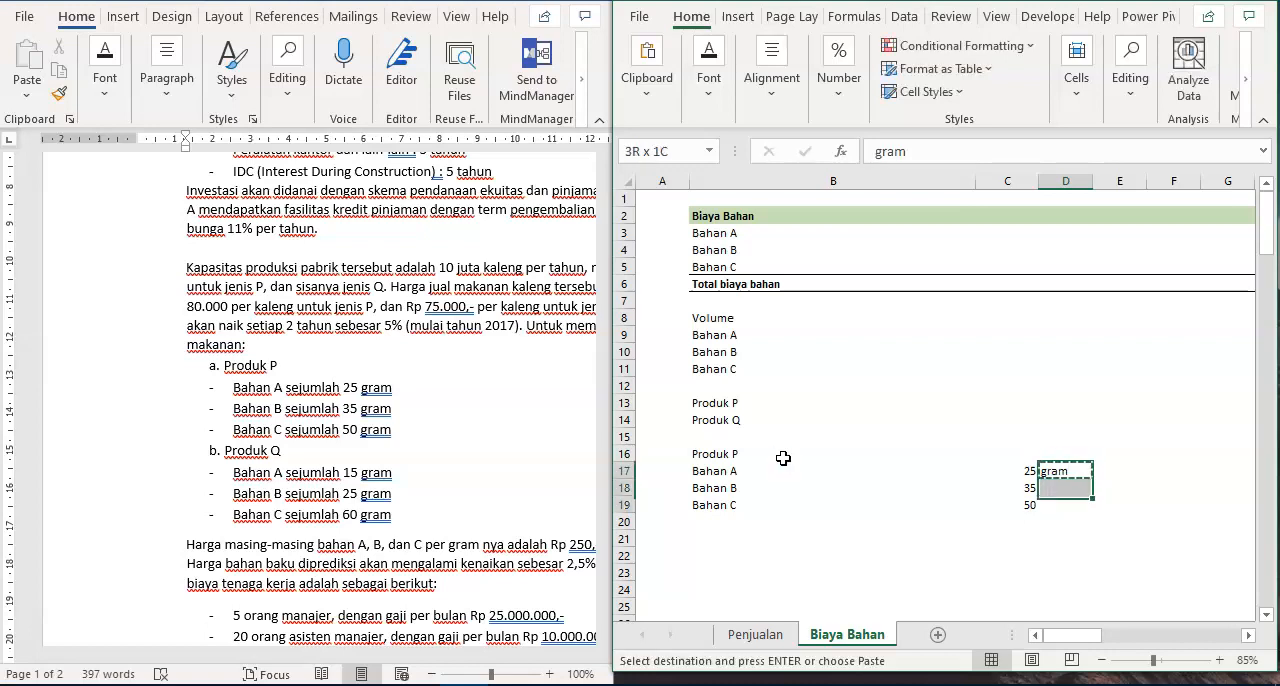
pyautogui.hotkey('ctrl', 'v')
pyautogui.press('Escape')
# - Calculate the 2016 Bahan A volume for Produk P in J17 with the formula =$C17*J$13
pyautogui.press('Right')
pyautogui.press('Right')
pyautogui.hscroll(2, 783, 458)
pyautogui.press('Left')
pyautogui.press('Left')
pyautogui.press('Left')
pyautogui.press('Right')
pyautogui.press('Right')
pyautogui.press('Right')
pyautogui.press('Right')
pyautogui.press('Right')
pyautogui.press('Right')
pyautogui.press('Right')
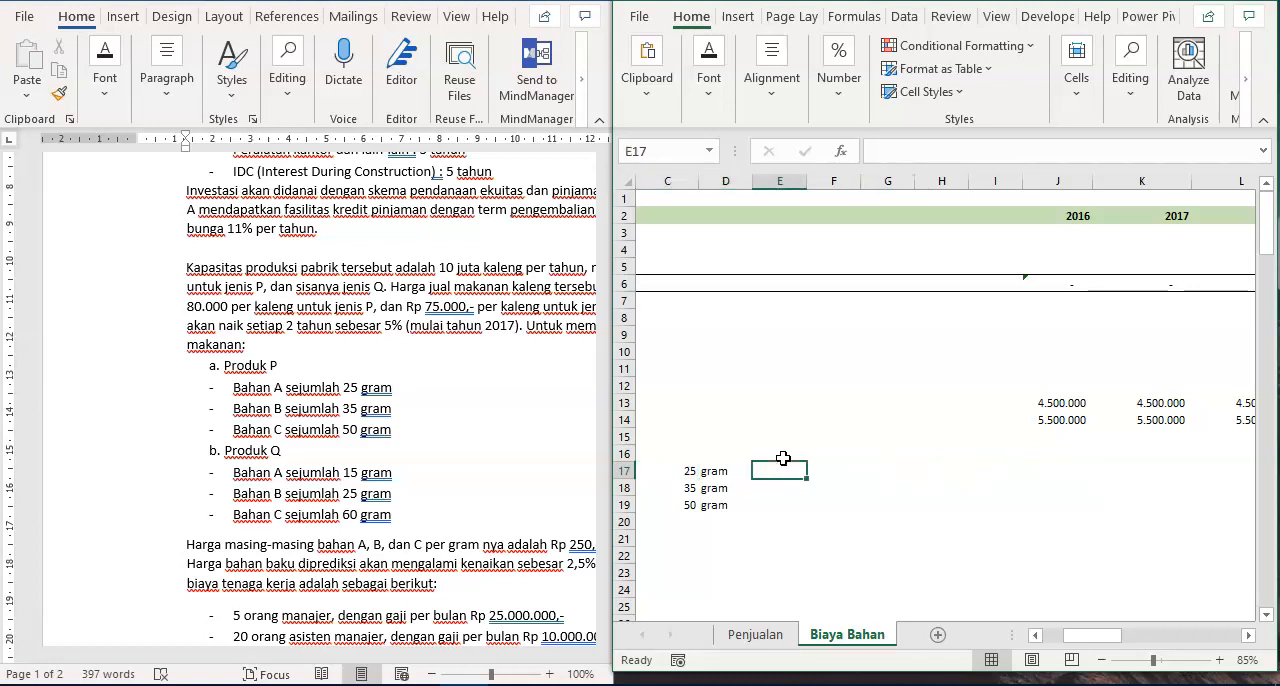
pyautogui.write('=')
pyautogui.press('Left')
pyautogui.press('Left')
pyautogui.press('Left')
pyautogui.press('Left')
pyautogui.press('Left')
pyautogui.press('Left')
pyautogui.press('Left')
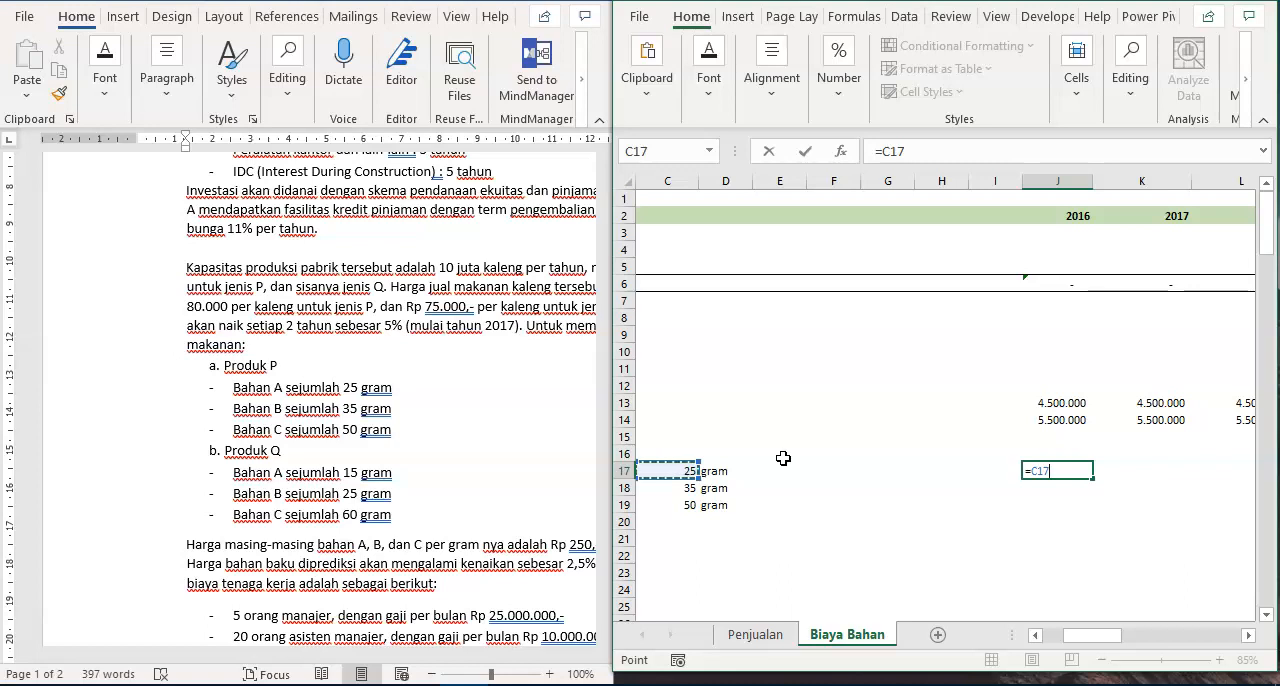
pyautogui.press('F4')
pyautogui.press('F4')
pyautogui.press('F4')
pyautogui.write('*')
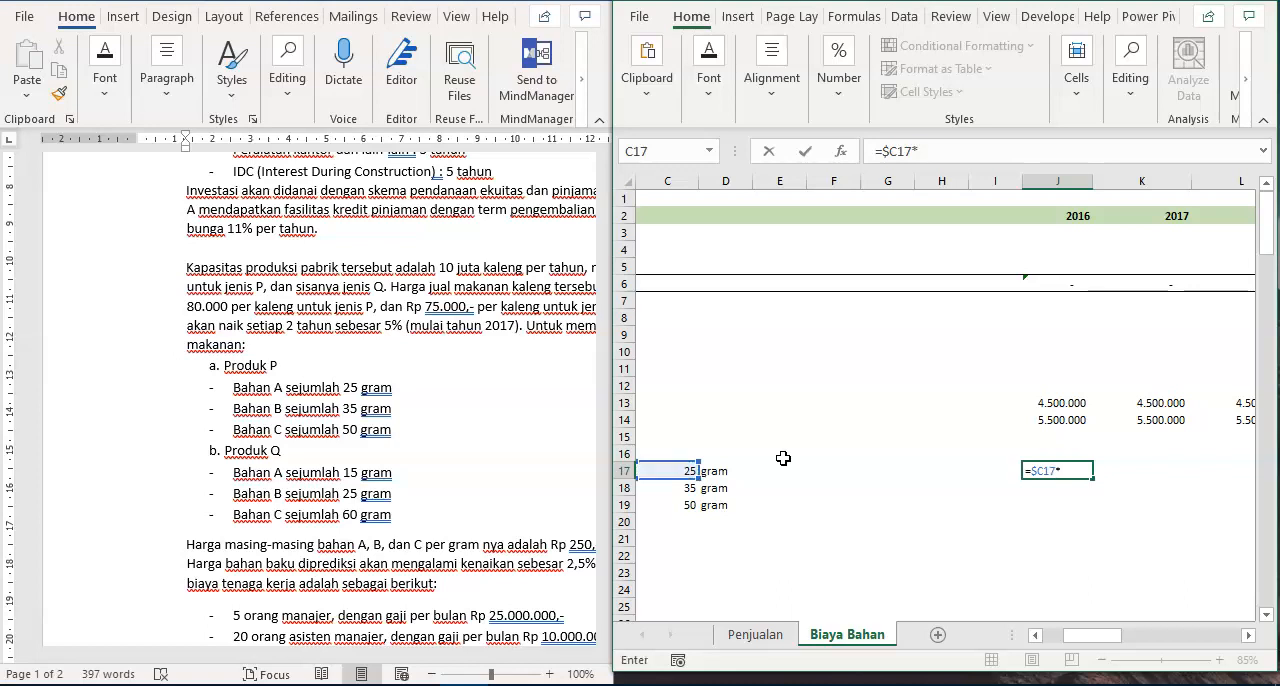
pyautogui.press('Up')
pyautogui.press('Up')
pyautogui.press('Up')
pyautogui.press('Up')
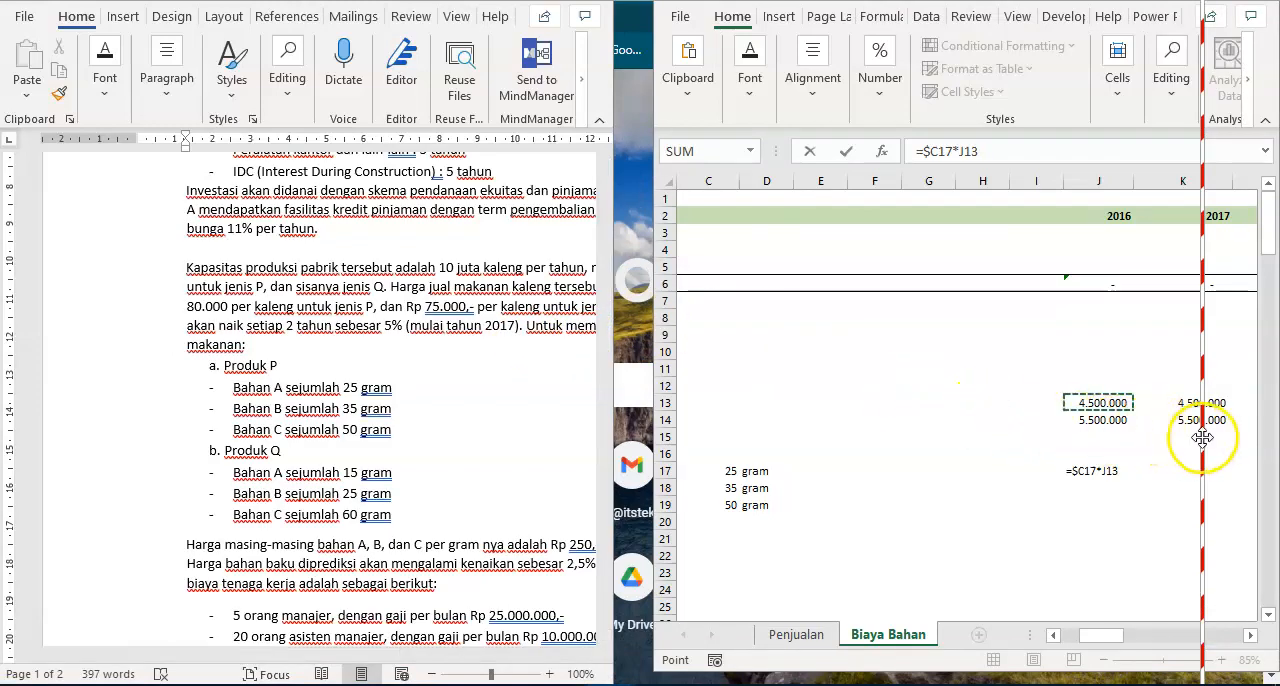
pyautogui.click(1000, 151)
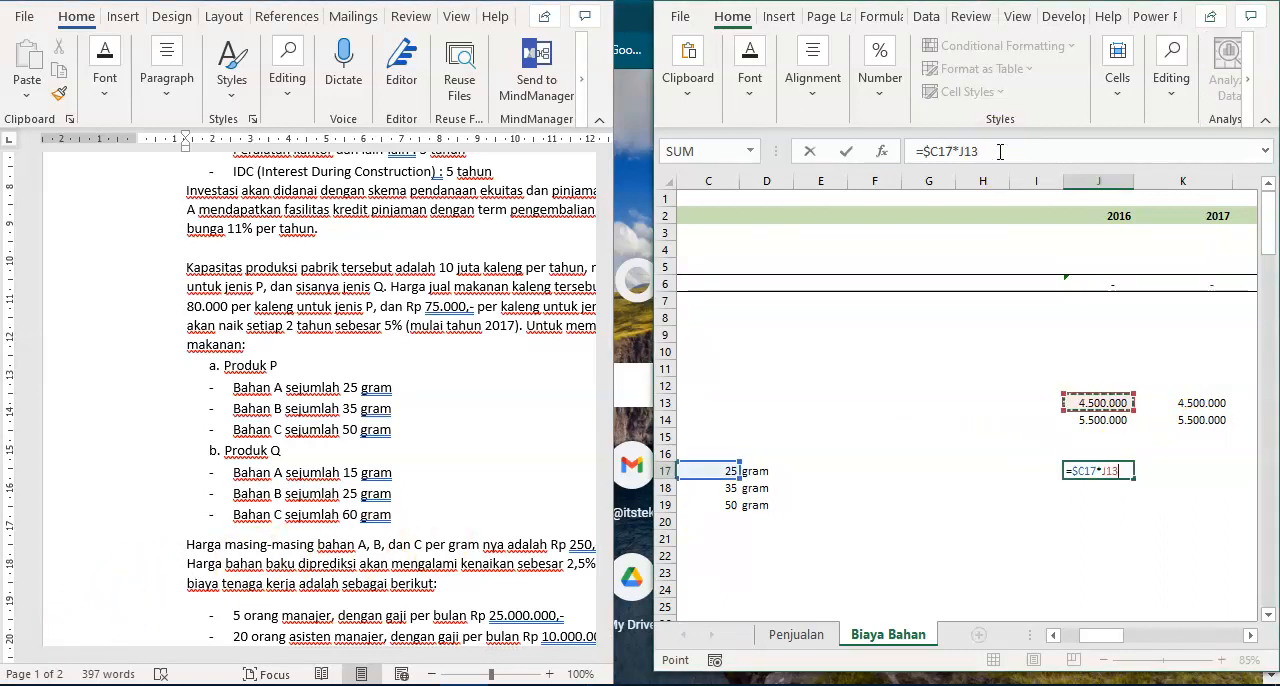
pyautogui.press('F4')
pyautogui.press('F4')
pyautogui.hotkey('ctrl', 'Return')
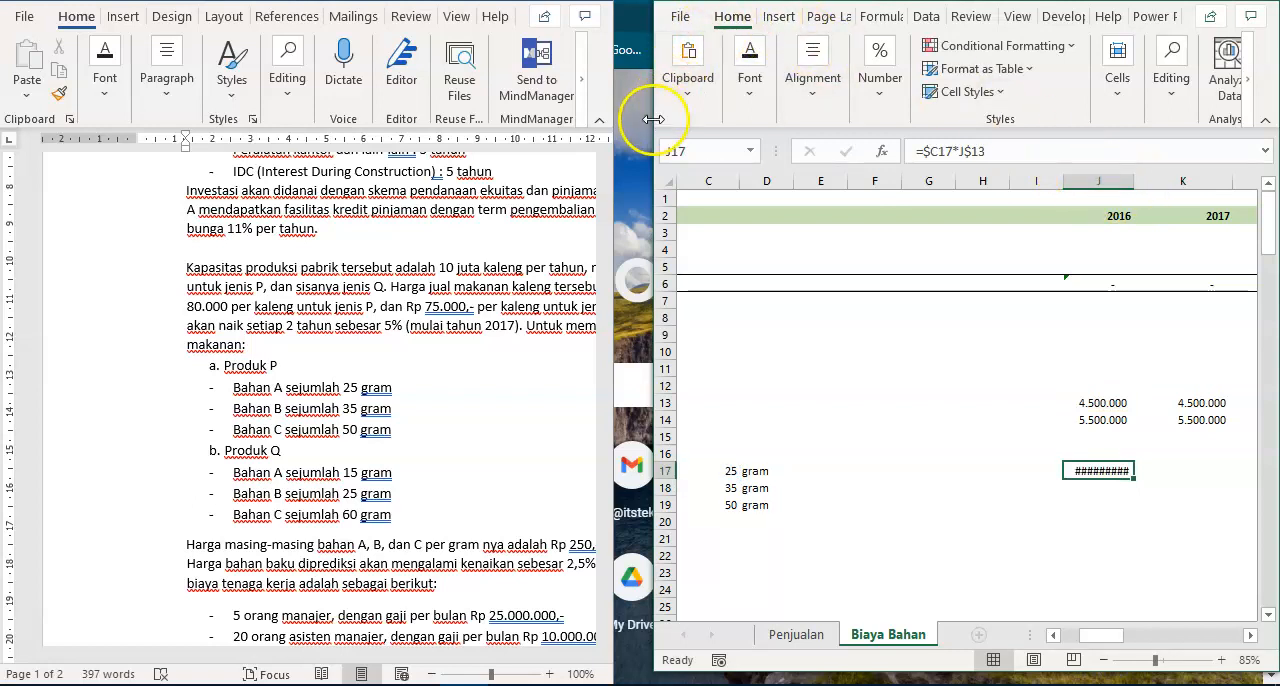
# - Extend the Excel window slightly toward the Word document and widen column J to fit the value in J17
pyautogui.moveTo(652, 119); pyautogui.dragTo(627, 119)
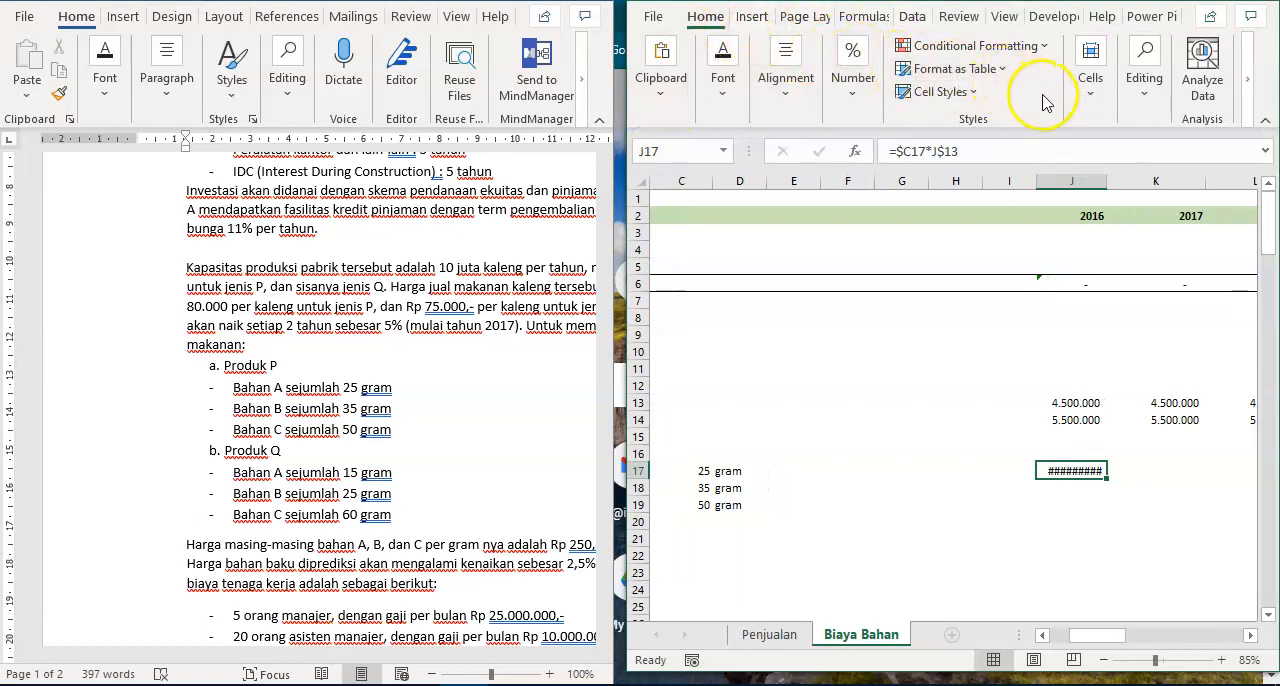
pyautogui.click(870, 93)
pyautogui.click(955, 180)
pyautogui.click(1108, 216)
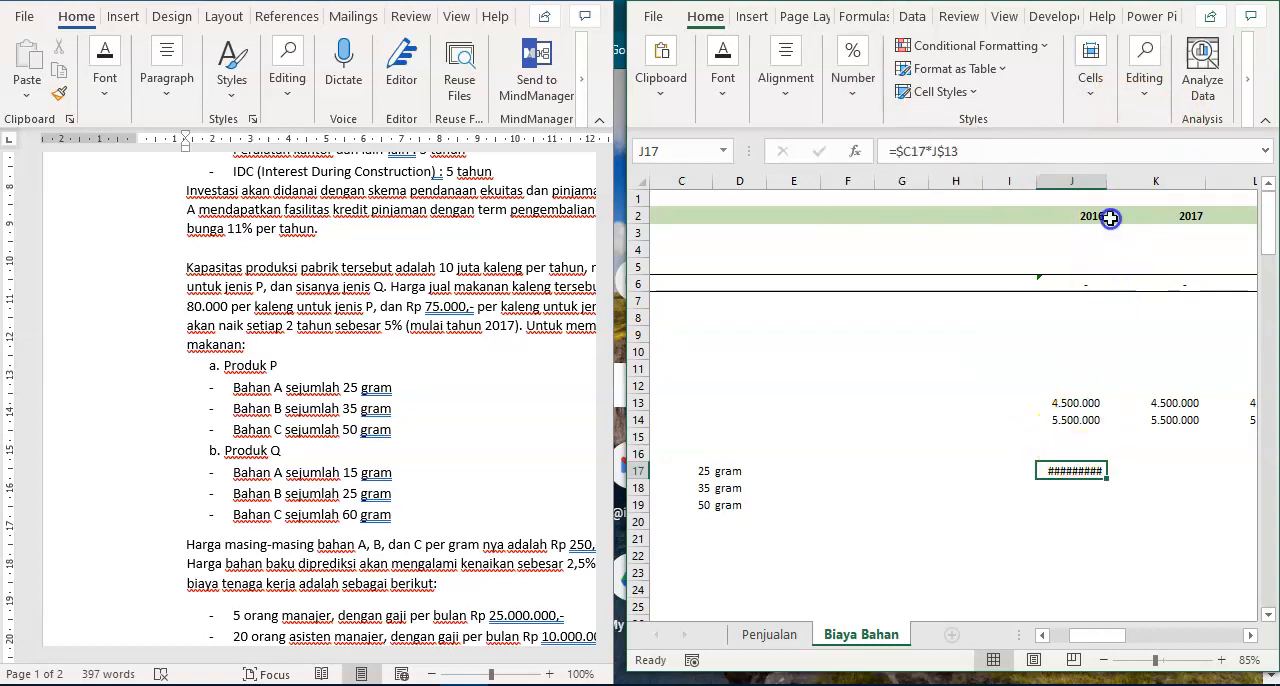
pyautogui.moveTo(1107, 191); pyautogui.dragTo(1124, 191)
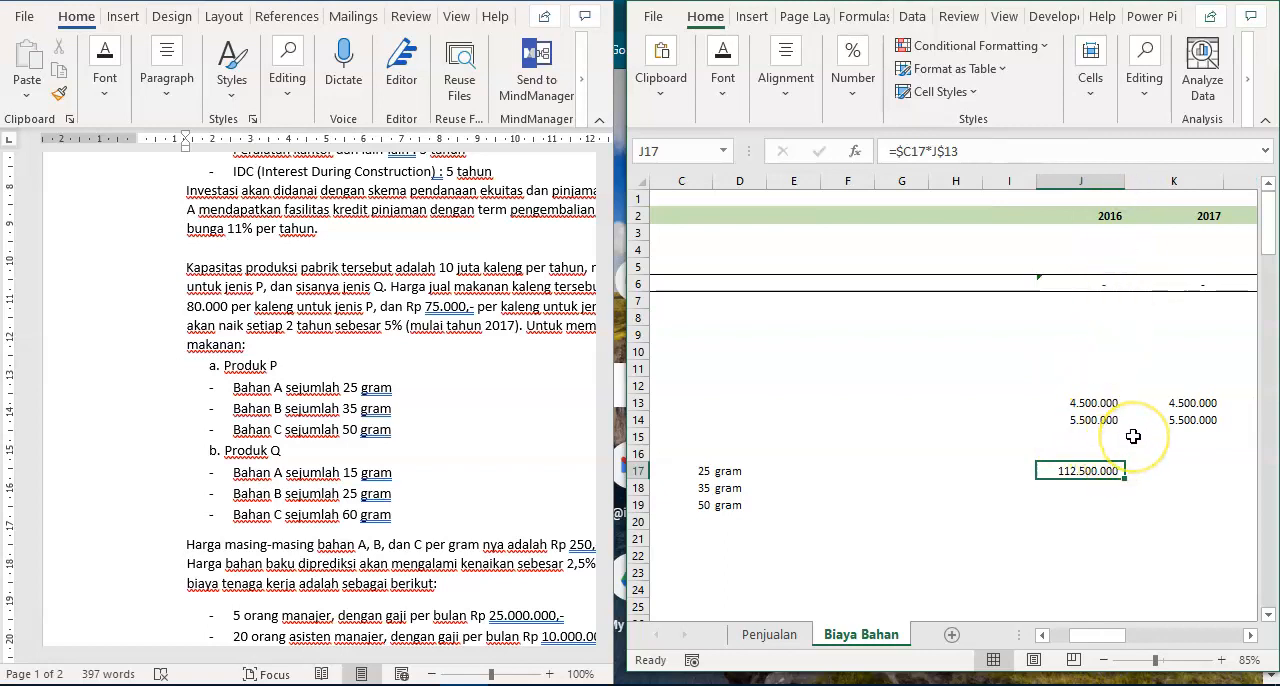
# - Copy the J17 formula across J17:T19 to calculate Produk P's Bahan A, B and C volumes for 2016 to 2026
pyautogui.hotkey('ctrl', 'c')
pyautogui.hotkey('shift', 'Down')
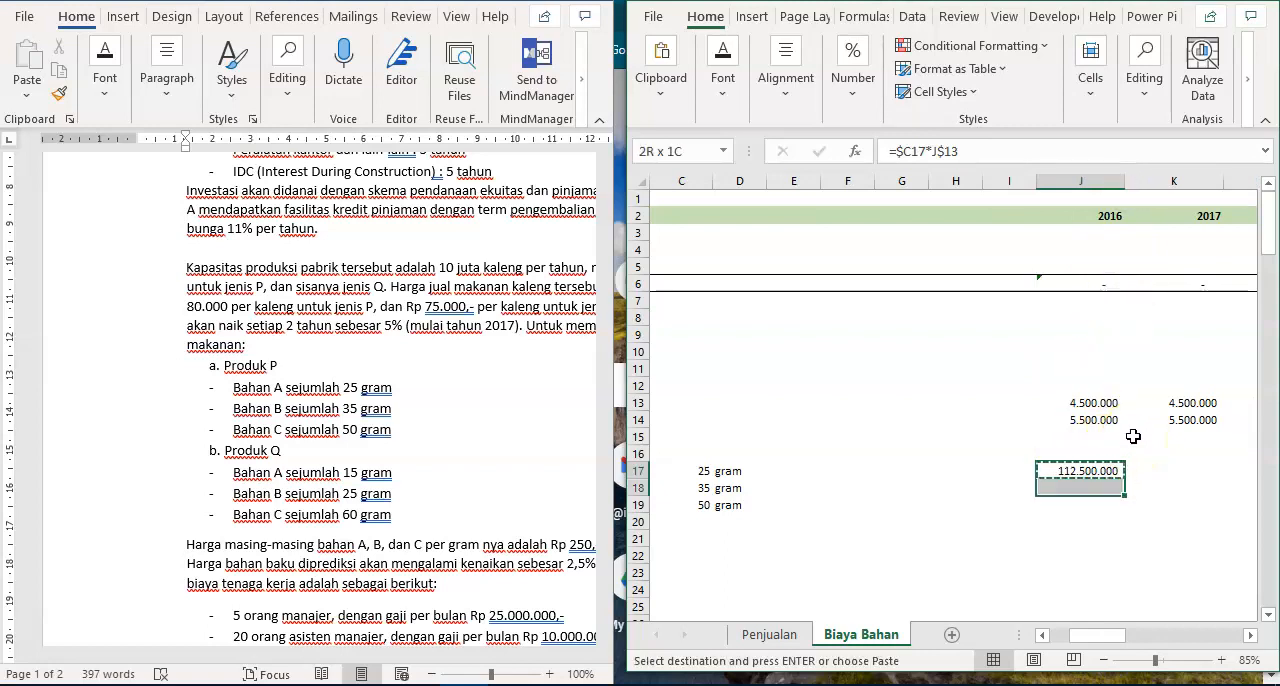
pyautogui.hotkey('shift', 'Down')
pyautogui.hotkey('shift', 'Right')
pyautogui.hotkey('shift', 'Right')
pyautogui.hotkey('shift', 'Right')
pyautogui.hotkey('shift', 'Right')
pyautogui.hotkey('shift', 'Right')
pyautogui.hotkey('shift', 'Right')
pyautogui.hotkey('shift', 'Right')
pyautogui.hotkey('shift', 'Right')
pyautogui.hotkey('shift', 'Right')
pyautogui.hotkey('shift', 'Right')
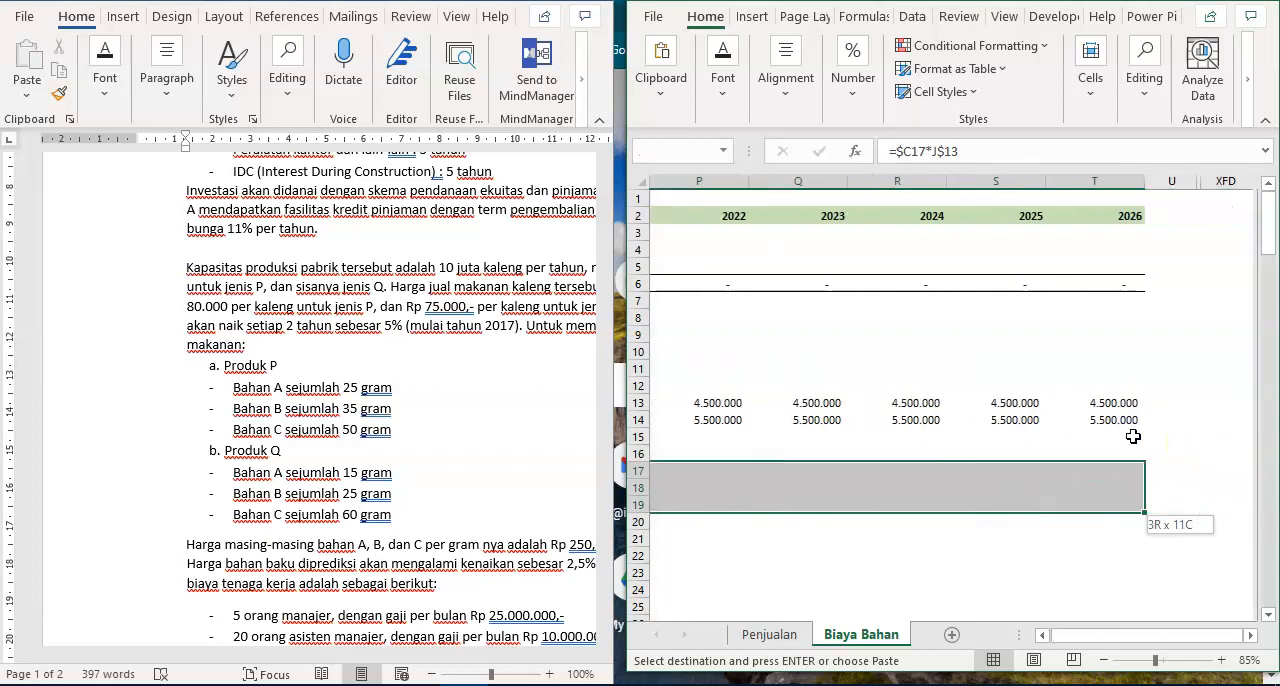
pyautogui.press('Return')
# - Check the copied Produk P material volume formulas at the 2016 and 2026 ends of rows 17 to 19
pyautogui.press('Left')
pyautogui.press('Right')
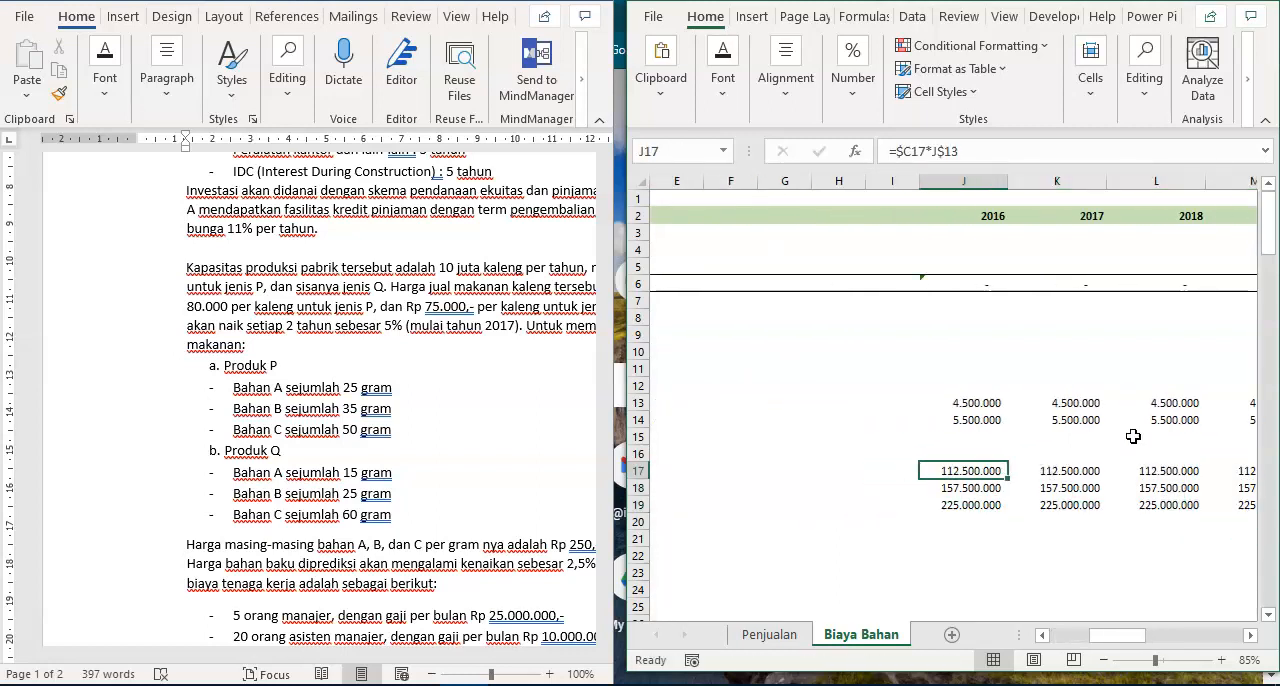
pyautogui.hotkey('ctrl', 'Right')
pyautogui.press('Down')
pyautogui.press('Down')
pyautogui.press('Up')
pyautogui.press('Up')
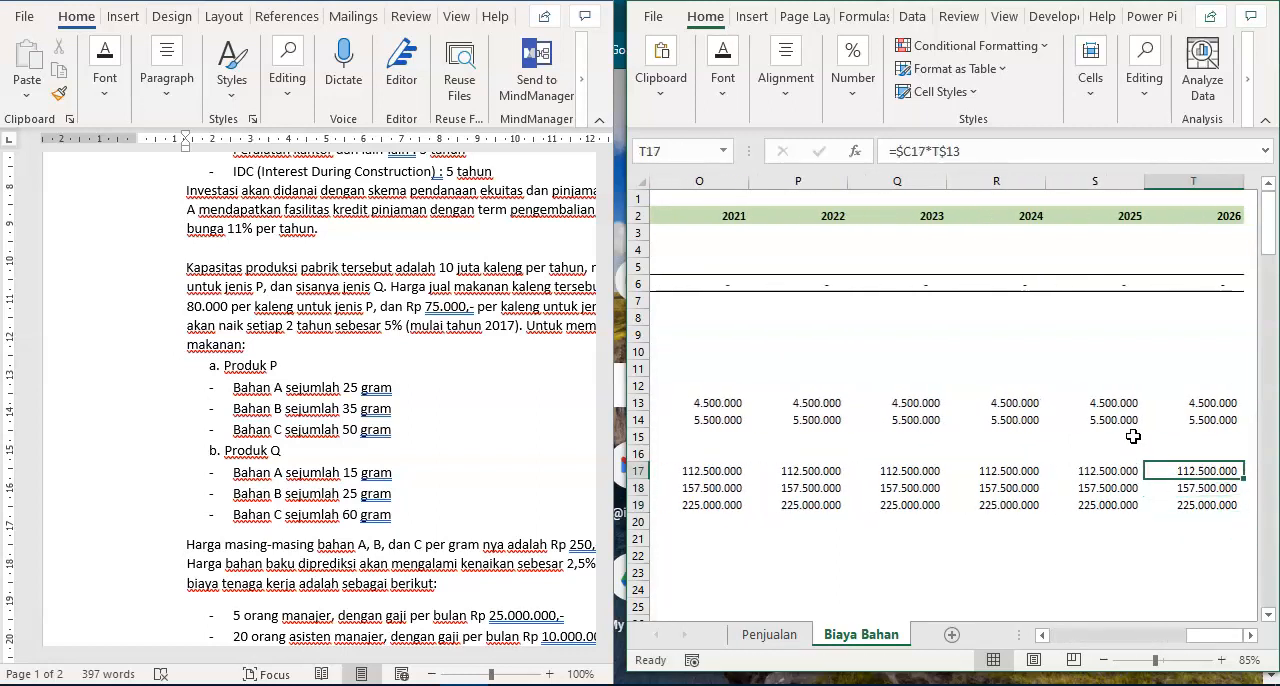
# - Copy the whole Produk P material block from rows 16 to 19 and paste it starting at B21
pyautogui.press('Left')
pyautogui.press('Left')
pyautogui.press('Left')
pyautogui.press('Left')
pyautogui.press('Left')
pyautogui.press('Left')
pyautogui.press('Left')
pyautogui.press('Left')
pyautogui.press('Left')
pyautogui.press('Left')
pyautogui.press('Left')
pyautogui.press('Left')
pyautogui.press('Left')
pyautogui.press('Left')
pyautogui.press('Left')
pyautogui.press('Left')
pyautogui.press('Left')
pyautogui.press('Left')
pyautogui.press('Left')
pyautogui.press('Right')
pyautogui.press('Up')
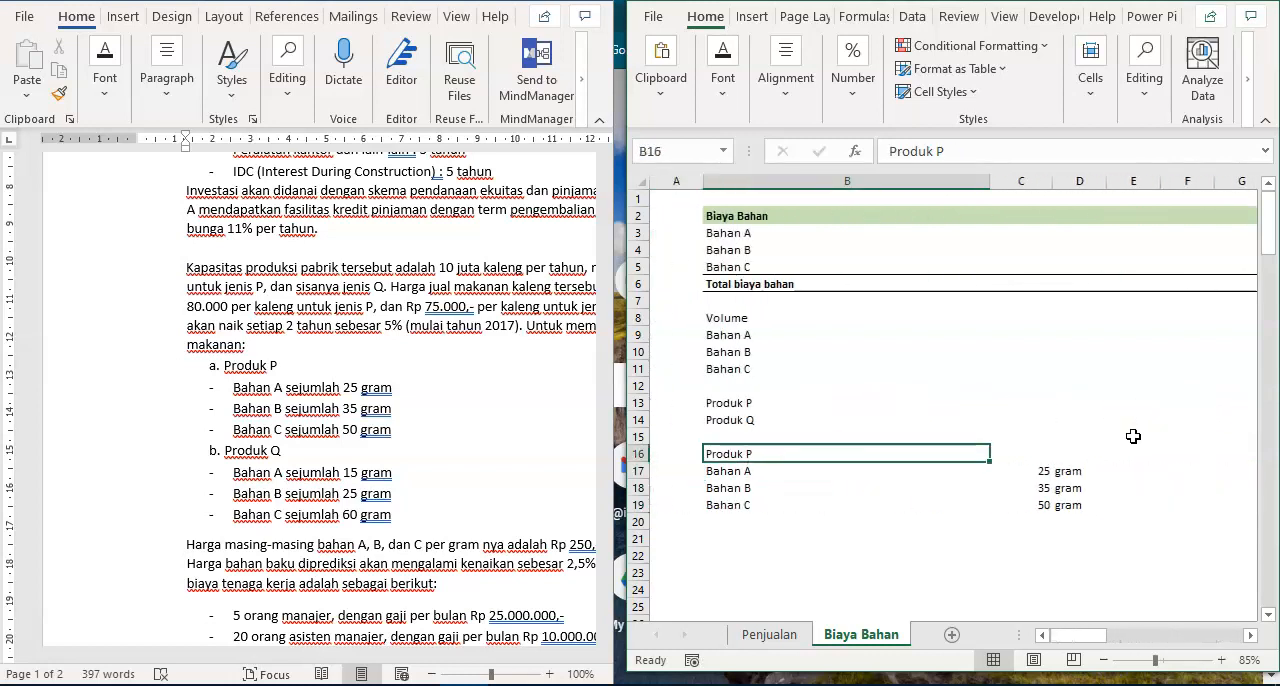
pyautogui.hotkey('shift', 'Down')
pyautogui.hotkey('shift', 'Down')
pyautogui.hotkey('shift', 'Down')
pyautogui.hotkey('shift', 'Right')
pyautogui.hotkey('ctrl', 'shift', 'Right')
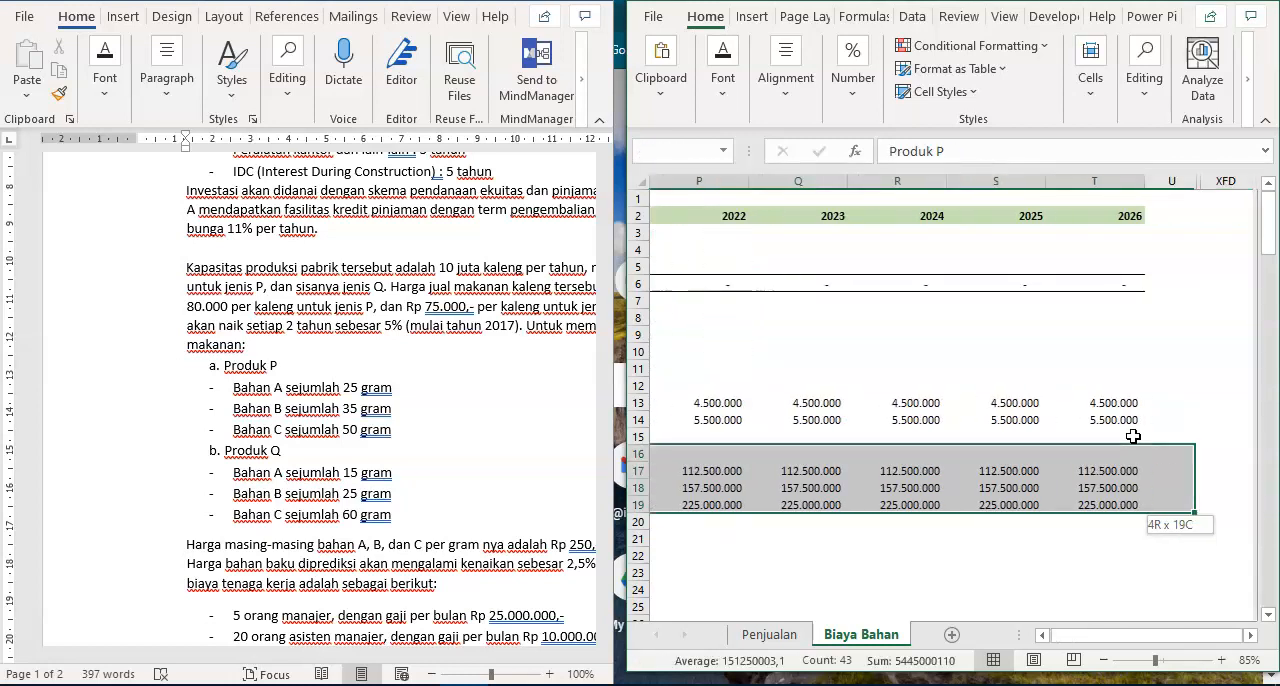
pyautogui.hotkey('ctrl', 'c')
pyautogui.hotkey('ctrl', 'BackSpace')
pyautogui.press('Down')
pyautogui.press('Down')
pyautogui.press('Down')
pyautogui.press('Down')
pyautogui.press('Down')
pyautogui.press('Down')
pyautogui.press('Up')
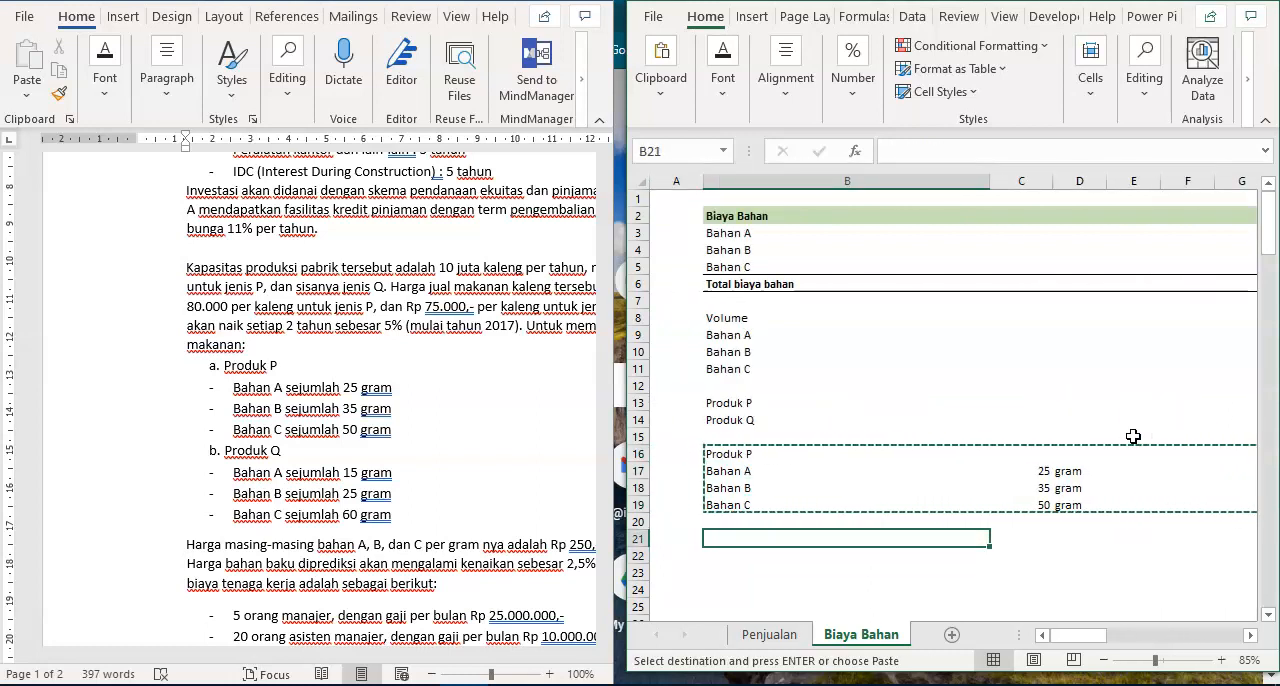
pyautogui.press('Return')
# - Check the pasted 2016 formulas and change J22 to reference Produk Q's sales volume with =$C22*J$14
pyautogui.press('Down')
pyautogui.press('Right')
pyautogui.press('Right')
pyautogui.hotkey('ctrl', 'Right')
pyautogui.press('F2')
pyautogui.press('Escape')
pyautogui.press('Down')
pyautogui.press('F2')
pyautogui.press('Escape')
pyautogui.press('Up')
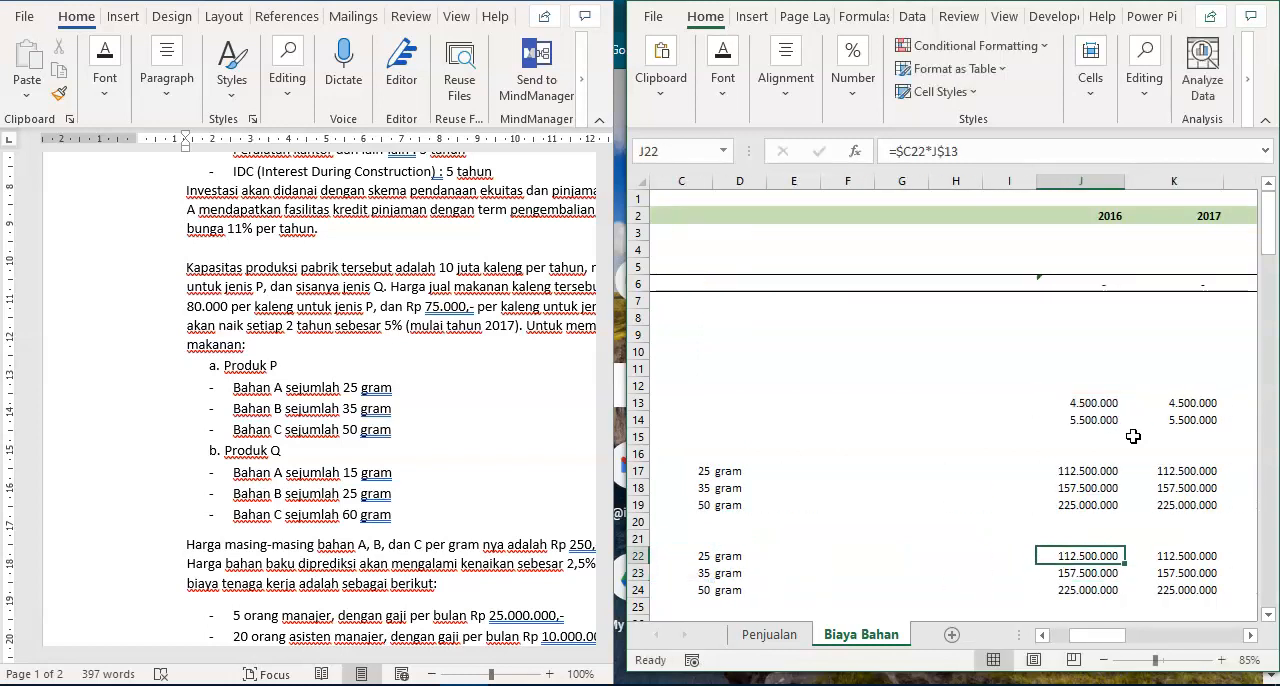
pyautogui.press('F2')
pyautogui.moveTo(1100, 396); pyautogui.dragTo(1097, 420)
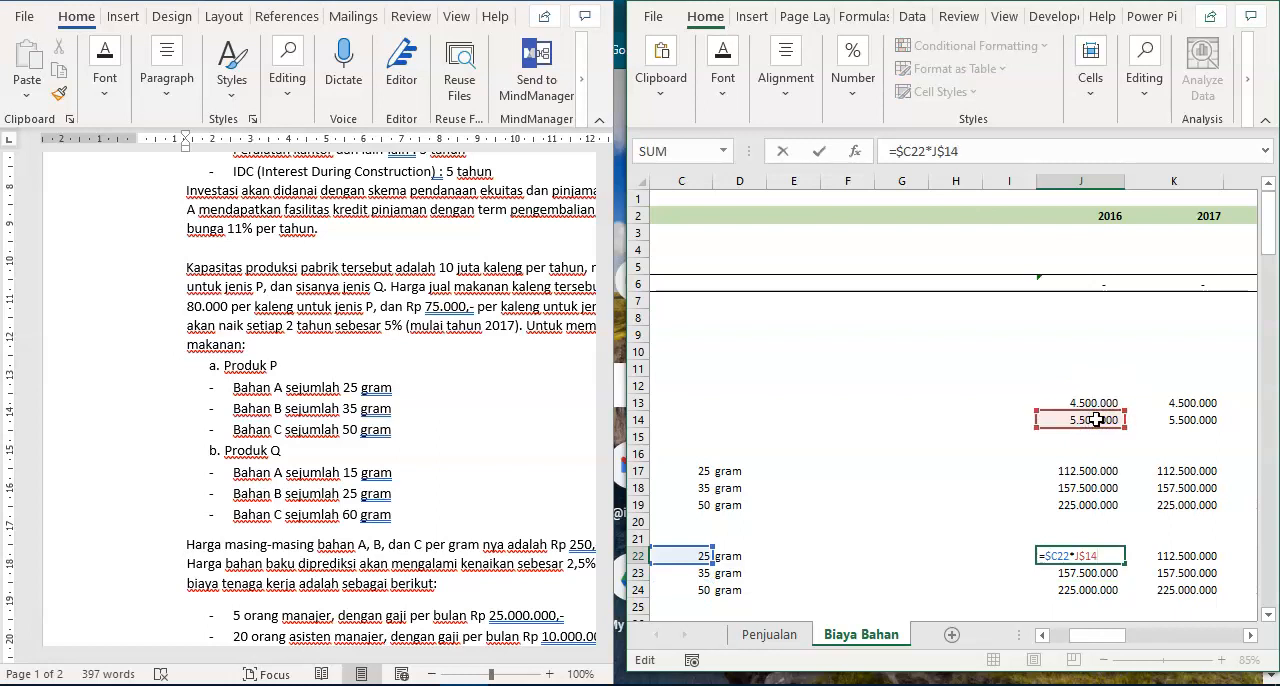
pyautogui.hotkey('ctrl', 'Return')
# - Copy the J22 formula across J22:T24 for Bahan A, B and C from 2016 to 2026
pyautogui.hotkey('ctrl', 'c')
pyautogui.hotkey('ctrl', 'shift', 'Down')
pyautogui.hotkey('ctrl', 'shift', 'Right')
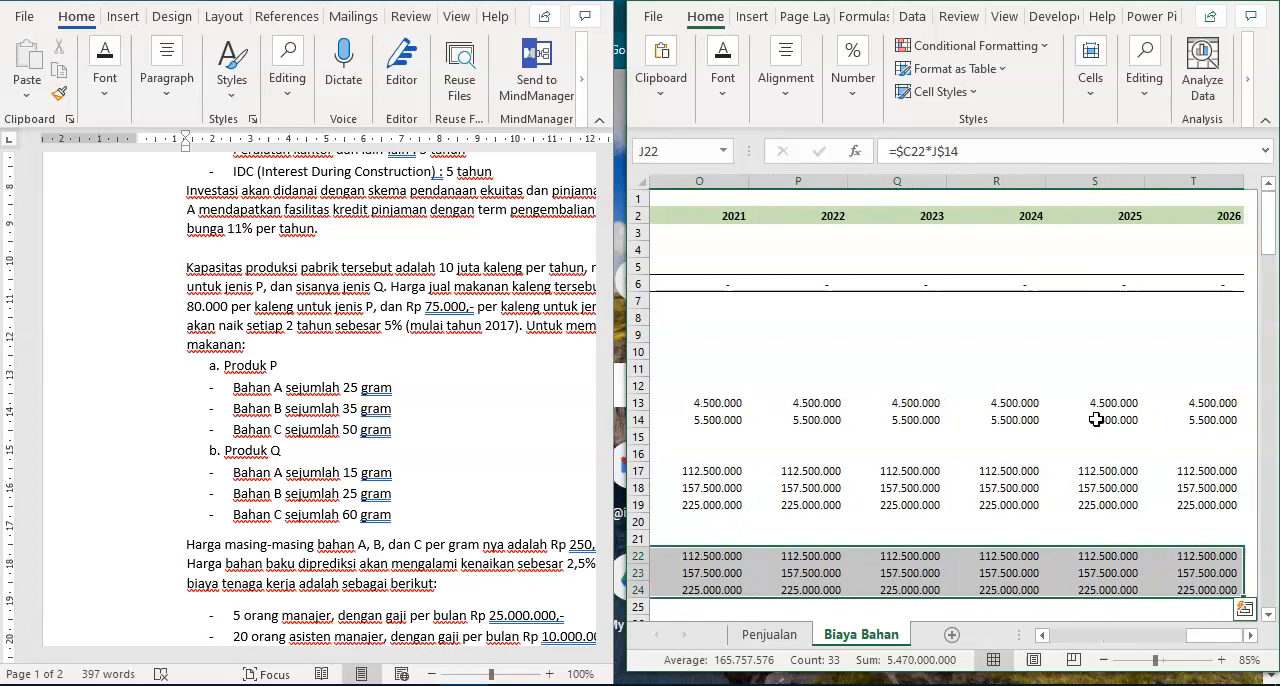
pyautogui.hotkey('ctrl', 'v')
# - Set the gram amounts of the second product block in C22:C24 to 15, 25 and 60
pyautogui.hotkey('ctrl', 'Left')
pyautogui.hotkey('ctrl', 'Left')
pyautogui.hotkey('ctrl', 'Left')
pyautogui.press('Right')
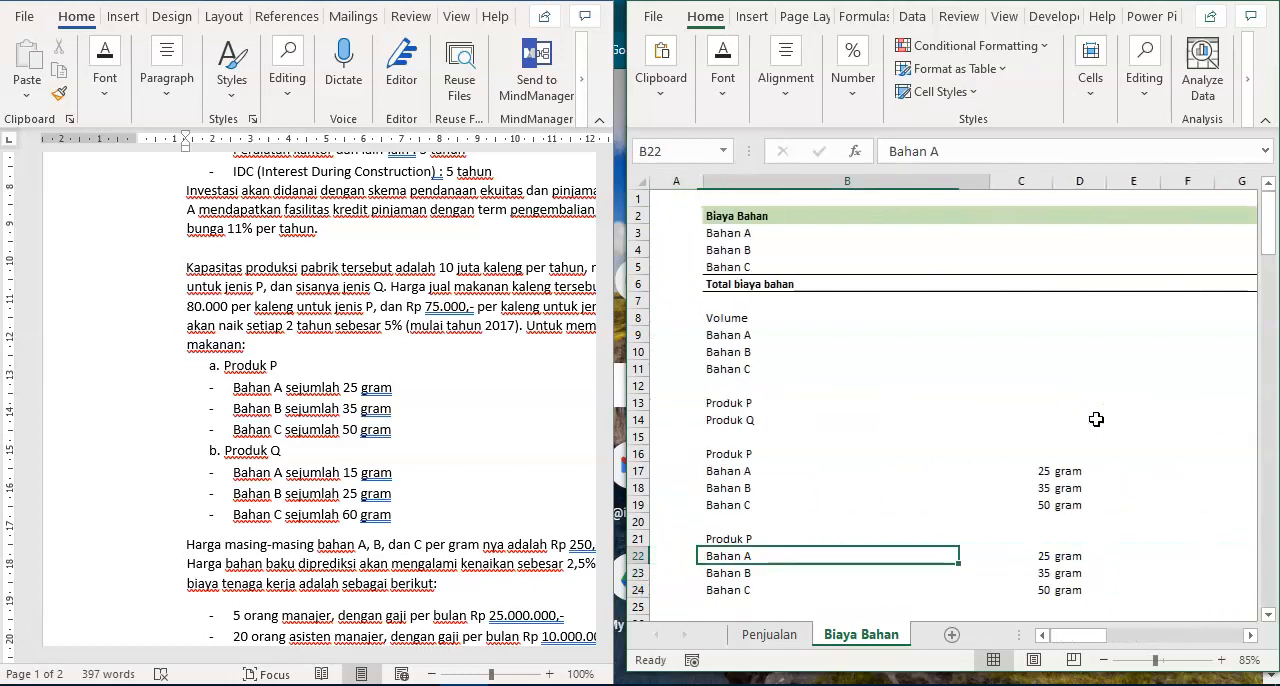
pyautogui.press('Right')
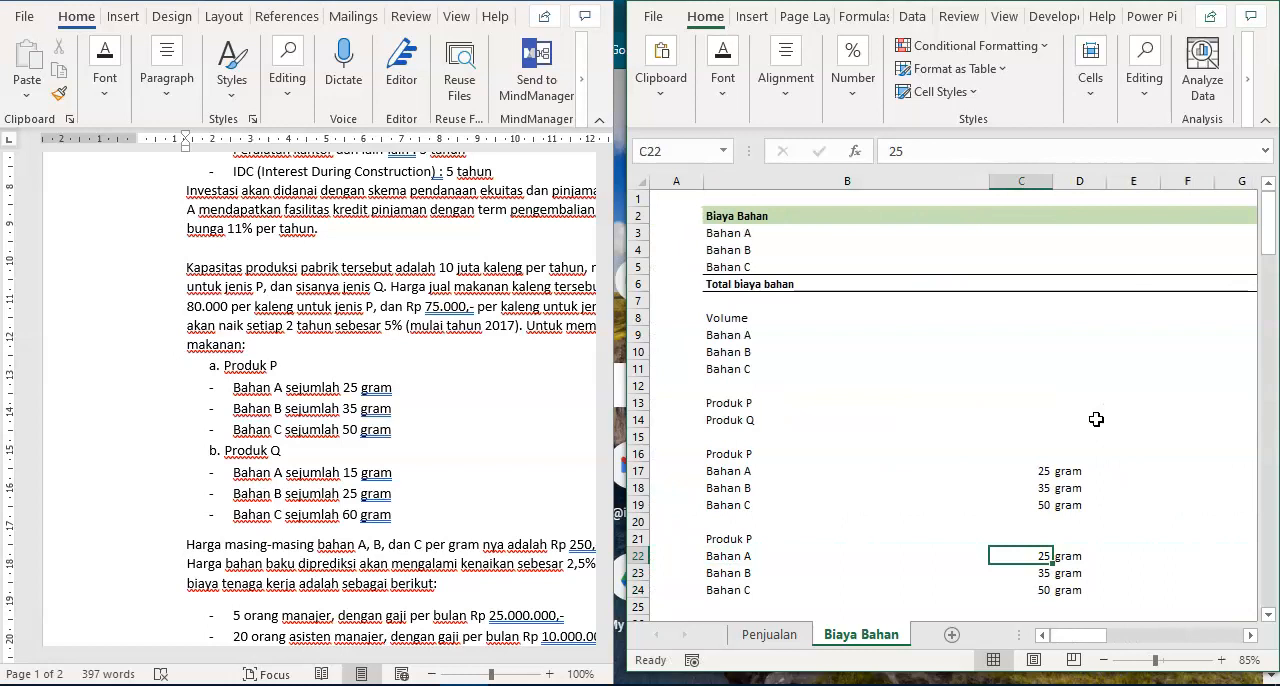
pyautogui.write('15')
pyautogui.press('Return')
pyautogui.write('25')
pyautogui.press('Return')
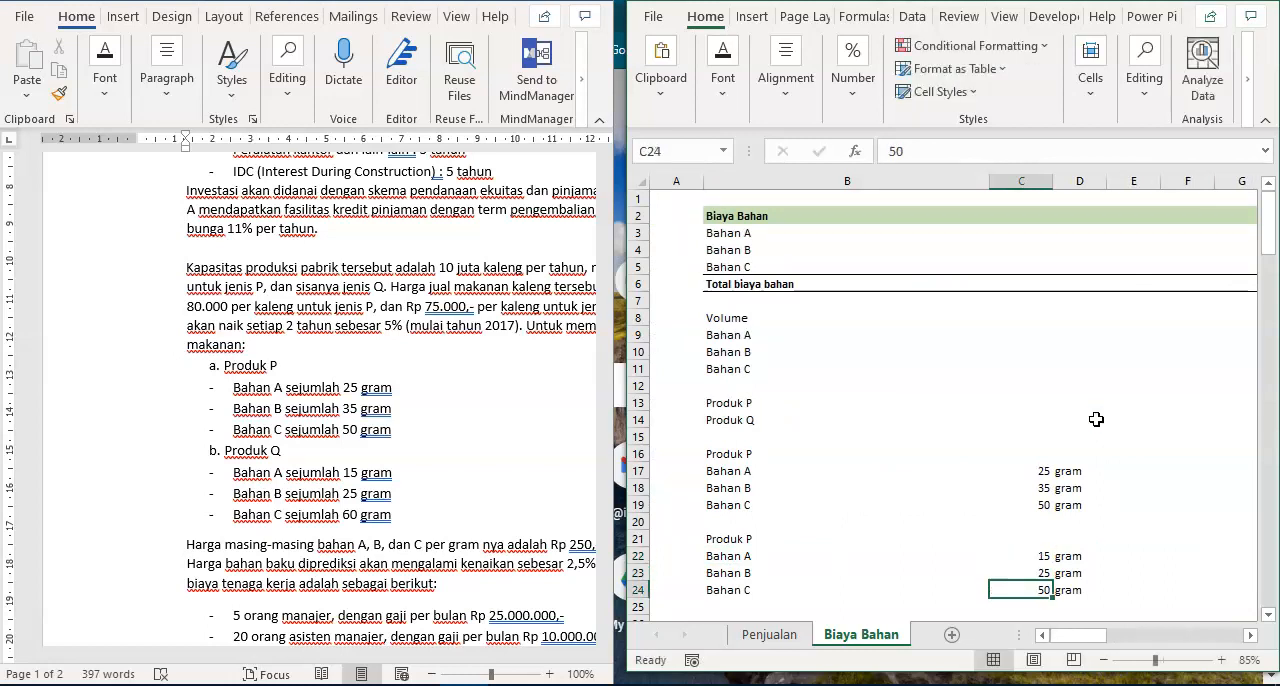
pyautogui.write('62')
pyautogui.write('0')
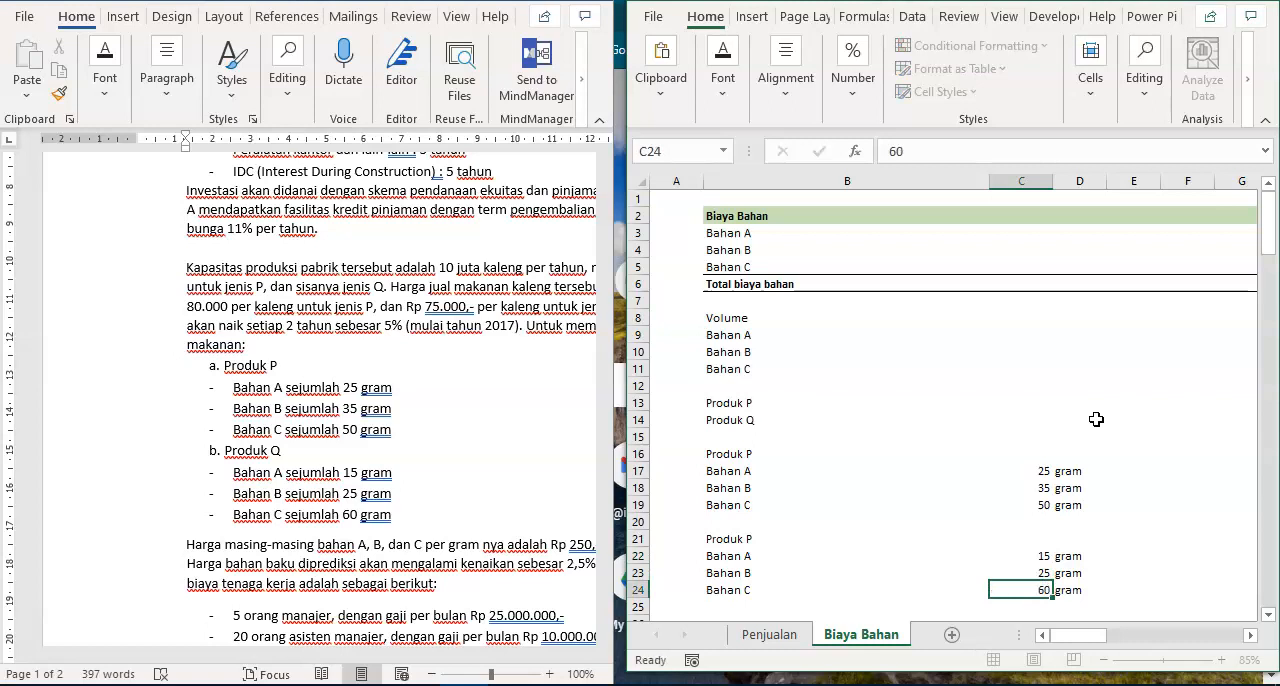
pyautogui.press('Return')
# - Check the cell references of the second product block's 2016 and 2017 volume formulas in J22:K24
pyautogui.press('Up')
pyautogui.press('Right')
pyautogui.hotkey('ctrl', 'Right')
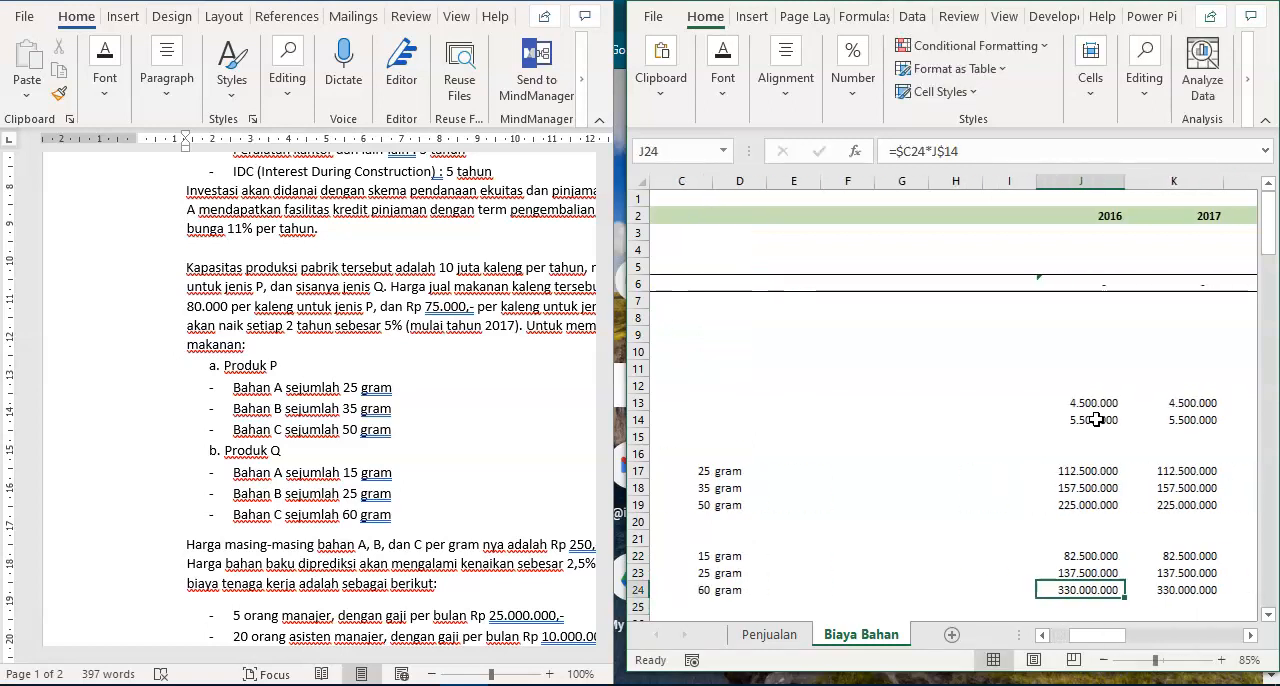
pyautogui.press('F2')
pyautogui.press('Escape')
pyautogui.press('Up')
pyautogui.press('F2')
pyautogui.press('Escape')
pyautogui.press('Up')
pyautogui.press('F2')
pyautogui.press('Escape')
pyautogui.press('Right')
pyautogui.press('F2')
pyautogui.press('Escape')
pyautogui.press('Down')
pyautogui.press('F2')
pyautogui.press('Escape')
pyautogui.press('Down')
pyautogui.press('F2')
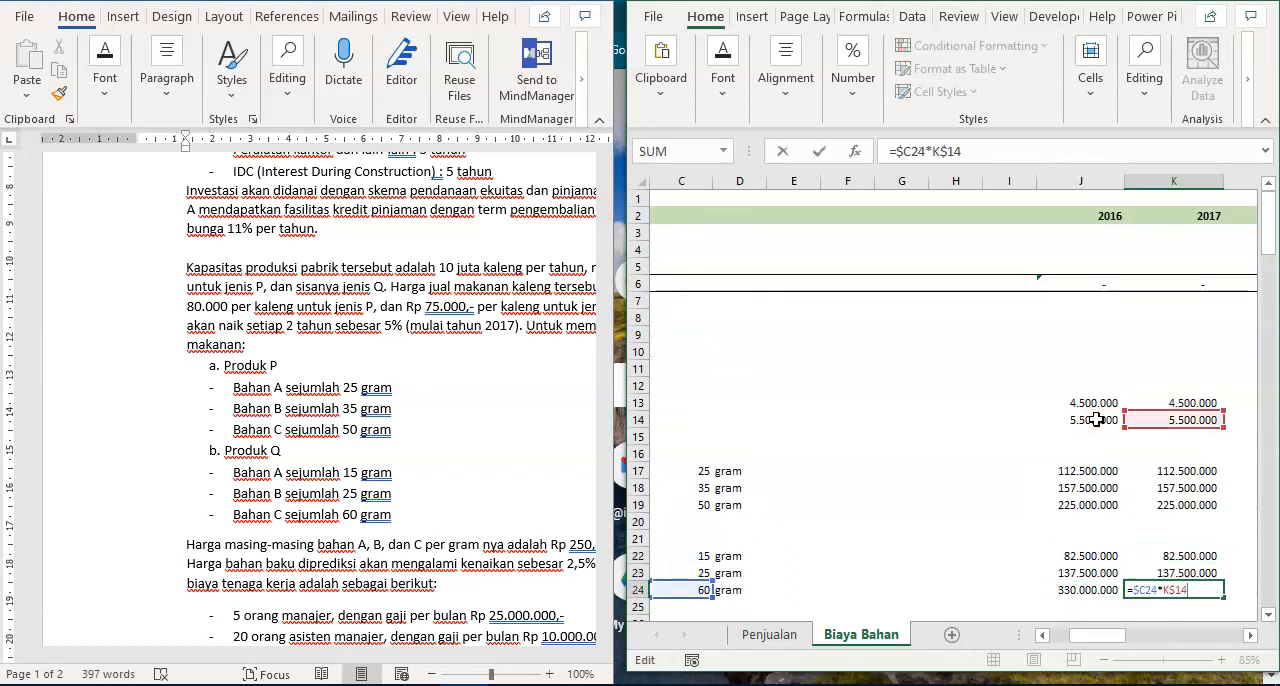
pyautogui.press('Escape')
pyautogui.press('Up')
# - Calculate the total 2016 Bahan A volume in J9 with the formula =SUM(J17;J22)
pyautogui.press('Up')
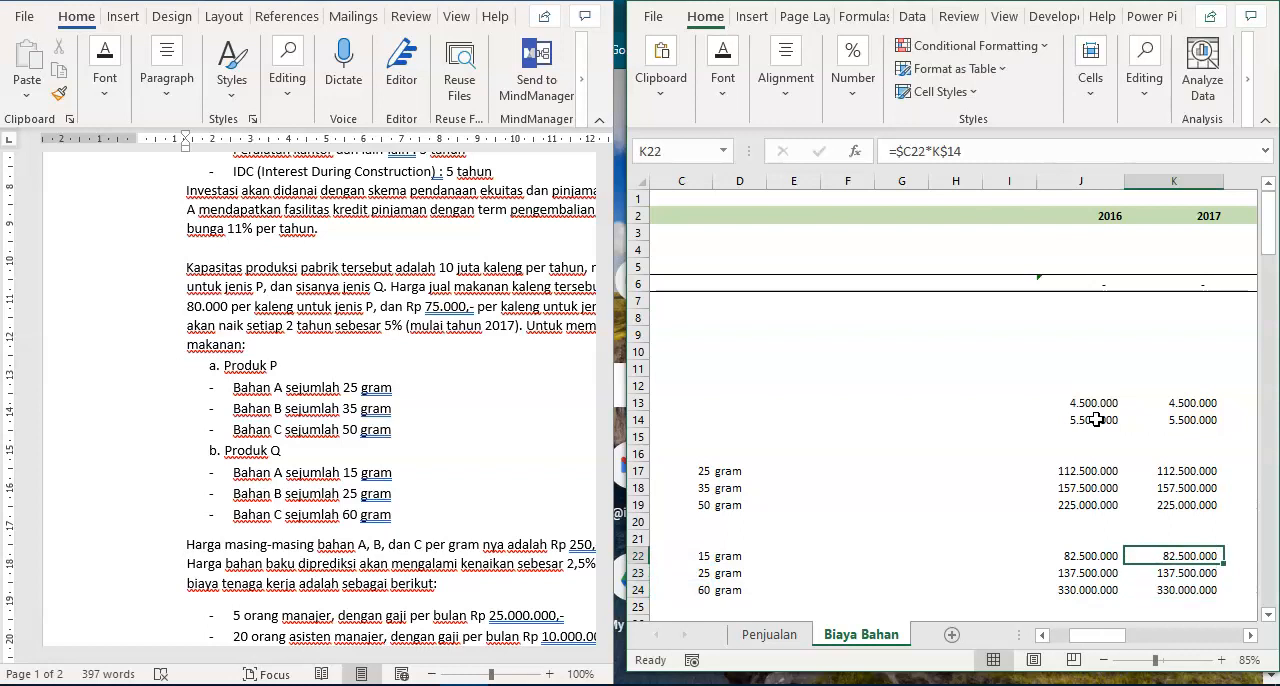
pyautogui.press('Left')
pyautogui.press('Left')
pyautogui.press('Left')
pyautogui.press('Left')
pyautogui.press('Left')
pyautogui.press('Left')
pyautogui.press('Left')
pyautogui.press('Left')
pyautogui.press('Left')
pyautogui.press('Left')
pyautogui.press('Right')
pyautogui.press('Up')
pyautogui.press('Up')
pyautogui.press('Up')
pyautogui.press('Up')
pyautogui.press('Up')
pyautogui.press('Up')
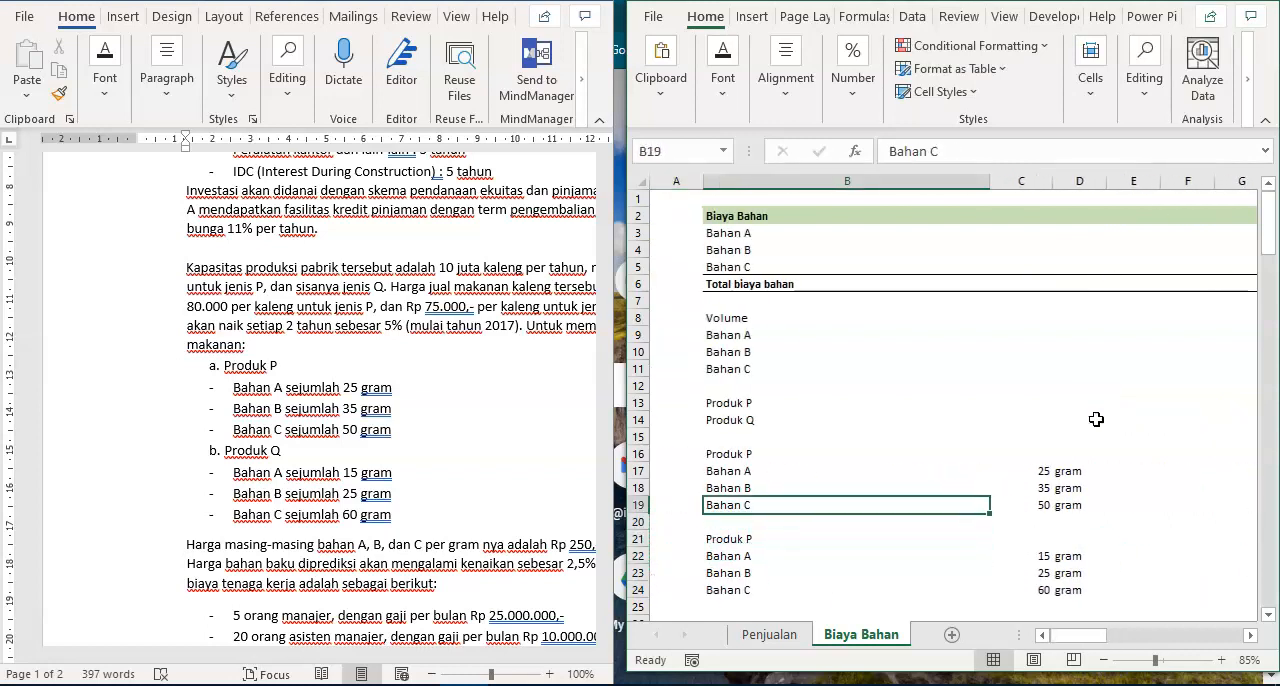
pyautogui.press('Up')
pyautogui.press('Up')
pyautogui.press('Up')
pyautogui.press('Up')
pyautogui.press('Up')
pyautogui.press('Up')
pyautogui.press('Up')
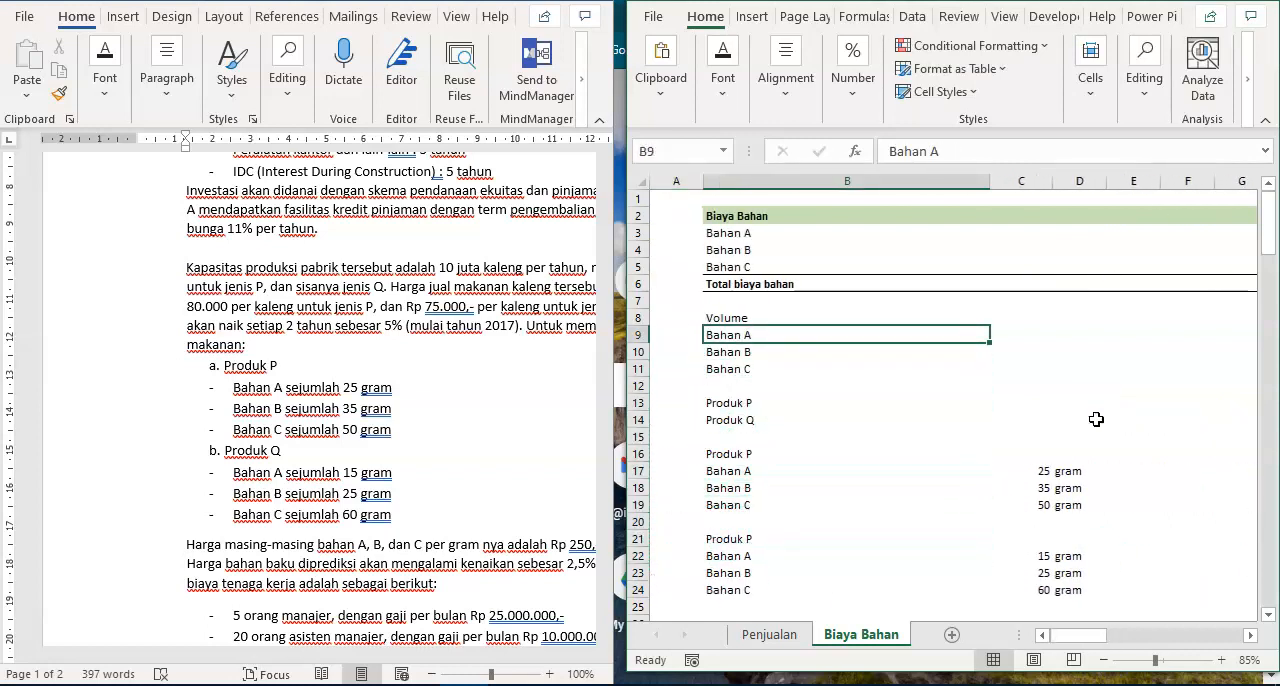
pyautogui.press('Right')
pyautogui.press('Right')
pyautogui.press('Right')
pyautogui.press('Right')
pyautogui.press('Right')
pyautogui.press('Right')
pyautogui.press('Right')
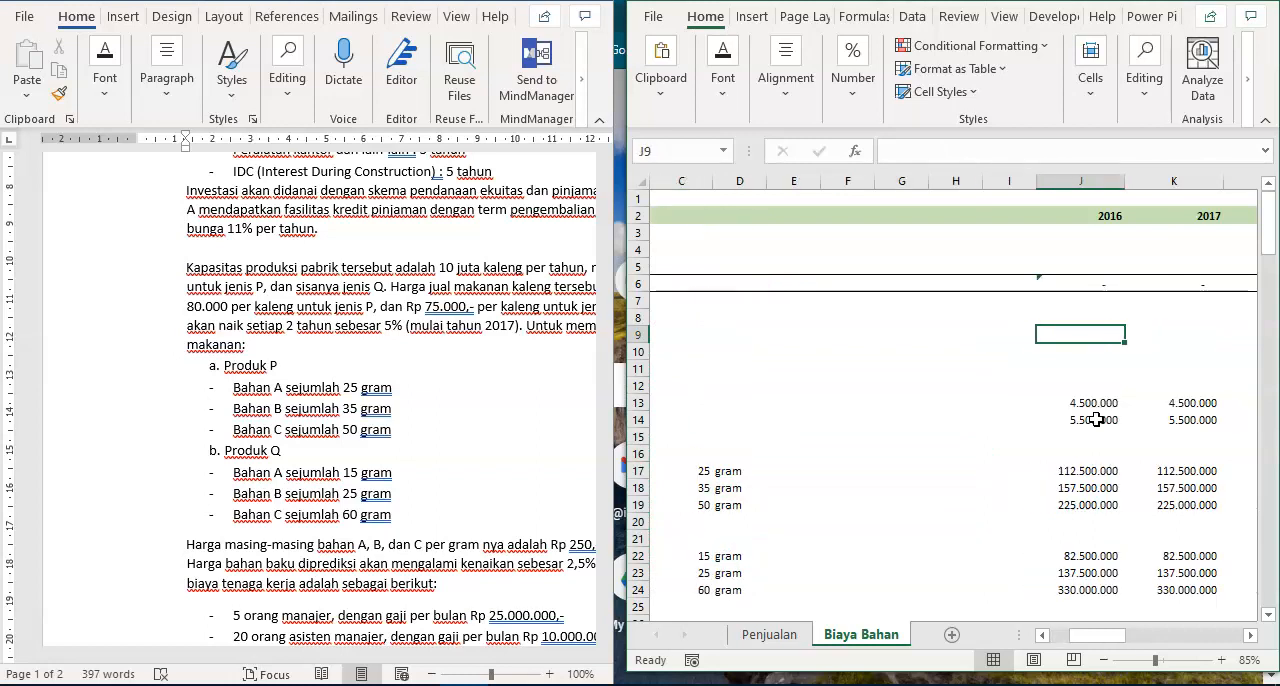
pyautogui.write('=sum(')
pyautogui.press('Down')
pyautogui.press('Down')
pyautogui.press('Down')
pyautogui.press('Down')
pyautogui.press('Down')
pyautogui.press('Down')
pyautogui.press('Down')
pyautogui.press('Down')
pyautogui.write(';')
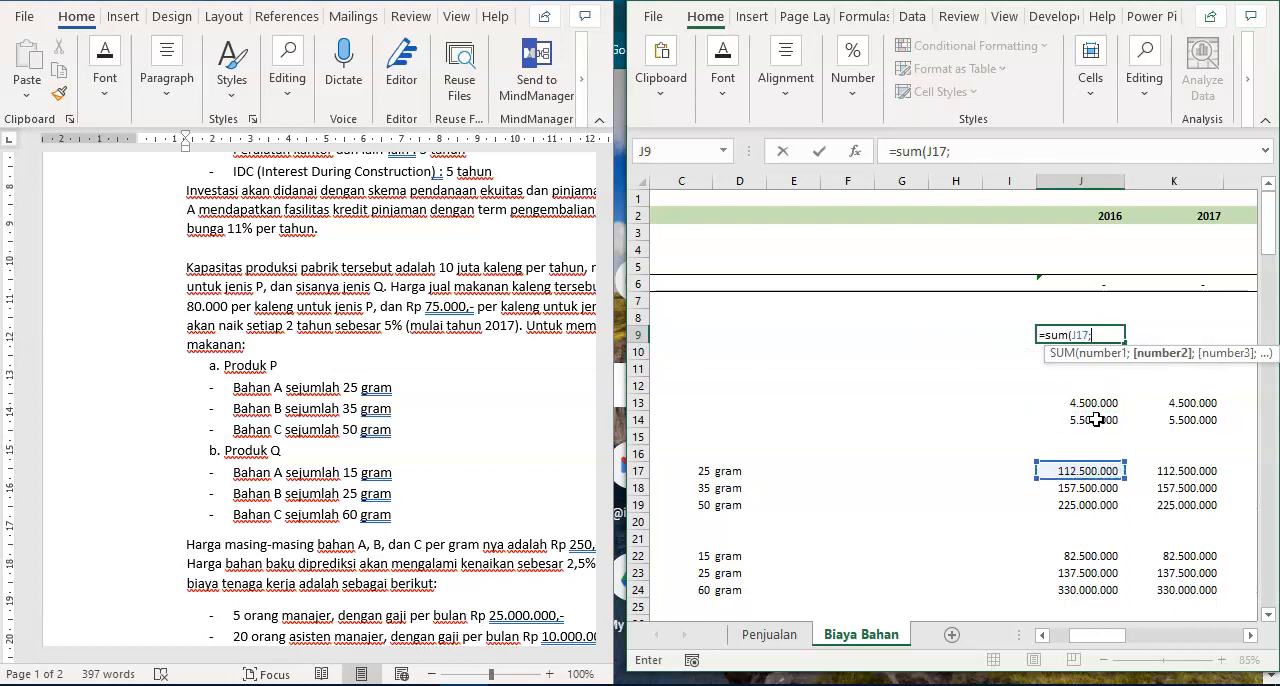
pyautogui.press('Down')
pyautogui.press('Down')
pyautogui.press('Down')
pyautogui.press('Down')
pyautogui.press('Down')
pyautogui.press('Down')
pyautogui.press('Down')
pyautogui.press('Down')
pyautogui.press('Down')
pyautogui.press('Down')
pyautogui.press('Down')
pyautogui.press('Down')
pyautogui.press('Down')
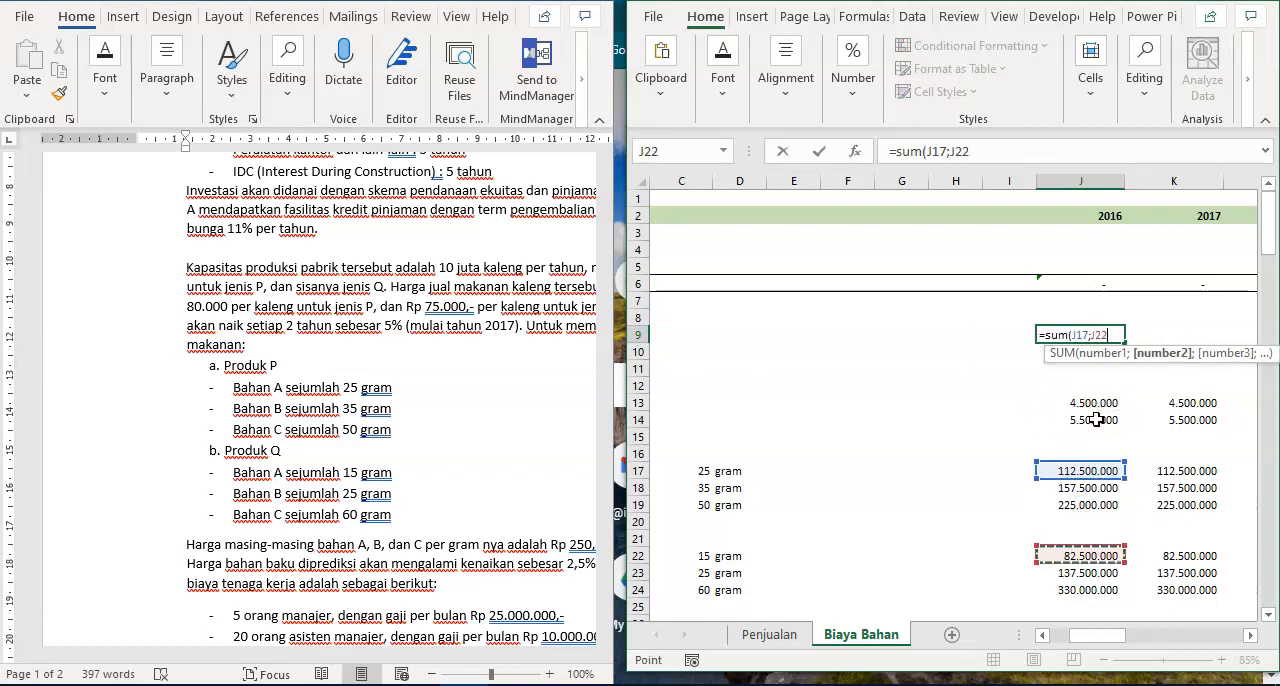
pyautogui.write(')')
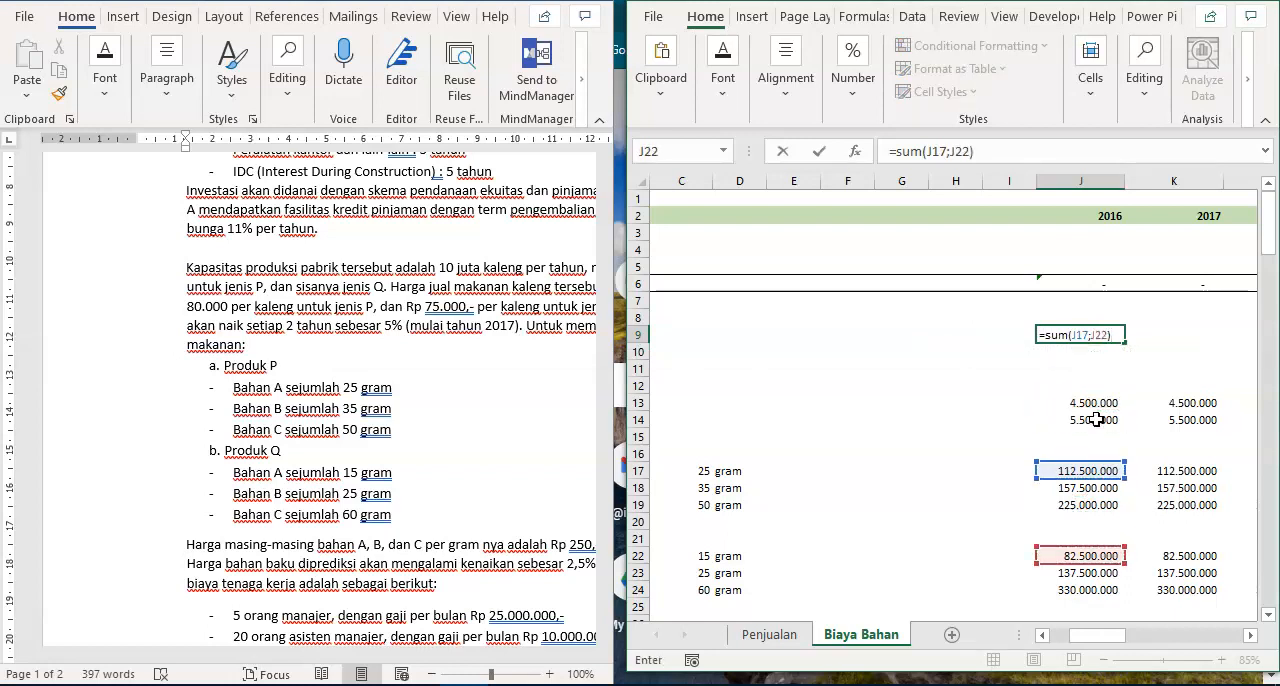
pyautogui.hotkey('ctrl', 'Return')
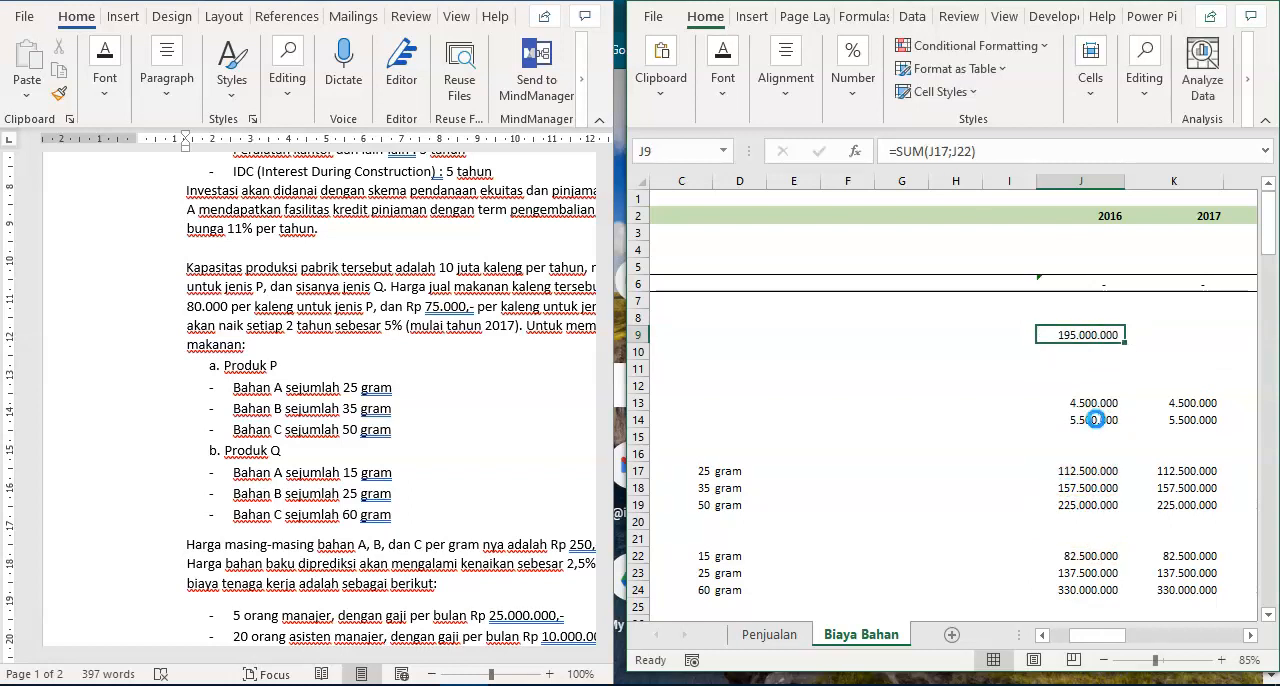
# - Copy the J9 sum formula across J9:T11 to total Bahan A, B and C volumes for 2016 to 2026
pyautogui.hotkey('ctrl', 'c')
pyautogui.hotkey('shift', 'Down')
pyautogui.hotkey('shift', 'Down')
pyautogui.hotkey('ctrl', 'shift', 'Right')
pyautogui.hotkey('shift', 'Left')
pyautogui.hotkey('shift', 'Left')
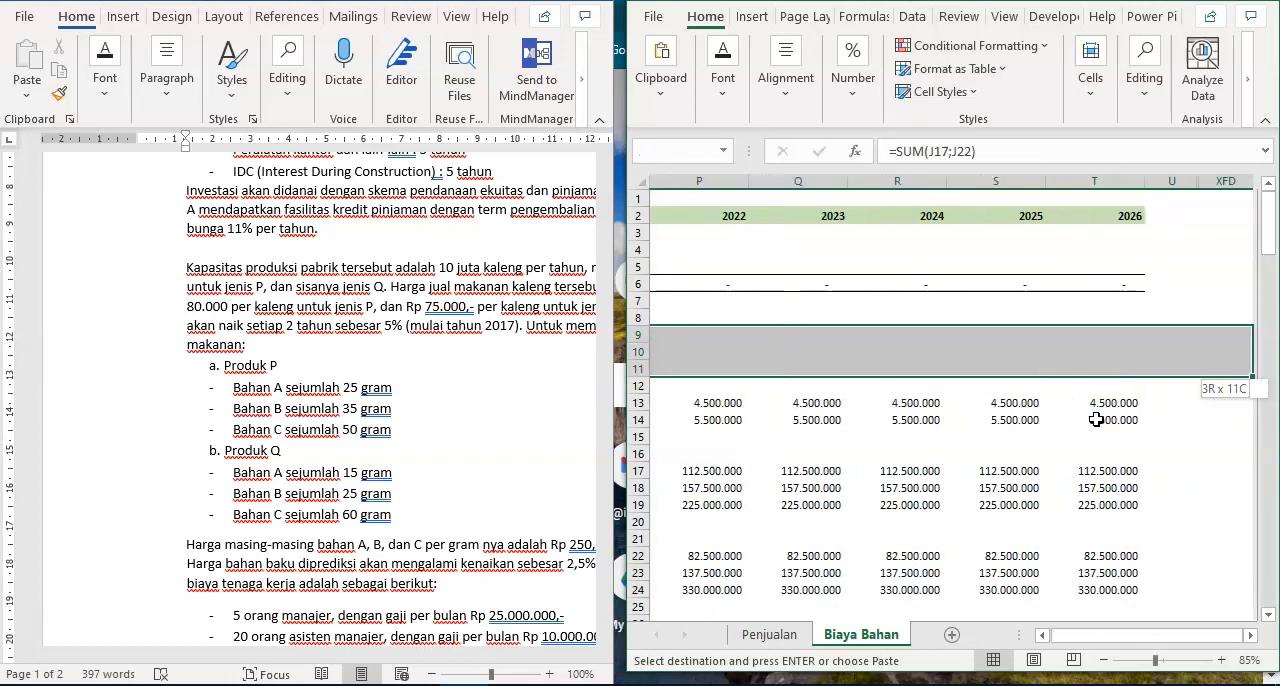
pyautogui.press('Return')
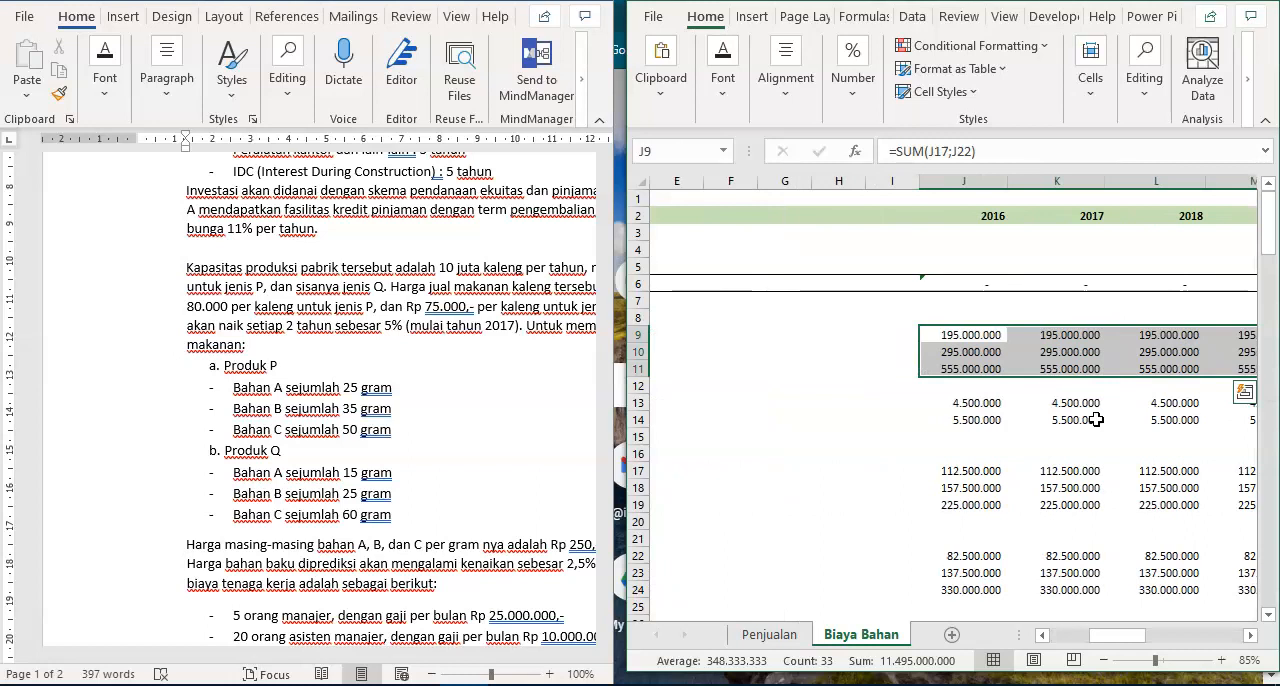
# - Make the Volume heading in B8 and the product block headings in B16 and B21 bold
pyautogui.hotkey('ctrl', 'Left')
pyautogui.press('Down')
pyautogui.press('Down')
pyautogui.press('Down')
pyautogui.press('Up')
pyautogui.press('Up')
pyautogui.press('Up')
pyautogui.press('Up')
pyautogui.hotkey('ctrl', 'b')
pyautogui.hotkey('ctrl', 'Down')
pyautogui.hotkey('ctrl', 'Down')
pyautogui.hotkey('ctrl', 'Down')
pyautogui.hotkey('ctrl', 'Down')
pyautogui.hotkey('ctrl', 'Down')
pyautogui.hotkey('ctrl', 'Down')
pyautogui.hotkey('ctrl', 'b')
pyautogui.hotkey('ctrl', 'Up')
pyautogui.hotkey('ctrl', 'Up')
pyautogui.hotkey('ctrl', 'Down')
pyautogui.hotkey('ctrl', 'Down')
pyautogui.hotkey('ctrl', 'Down')
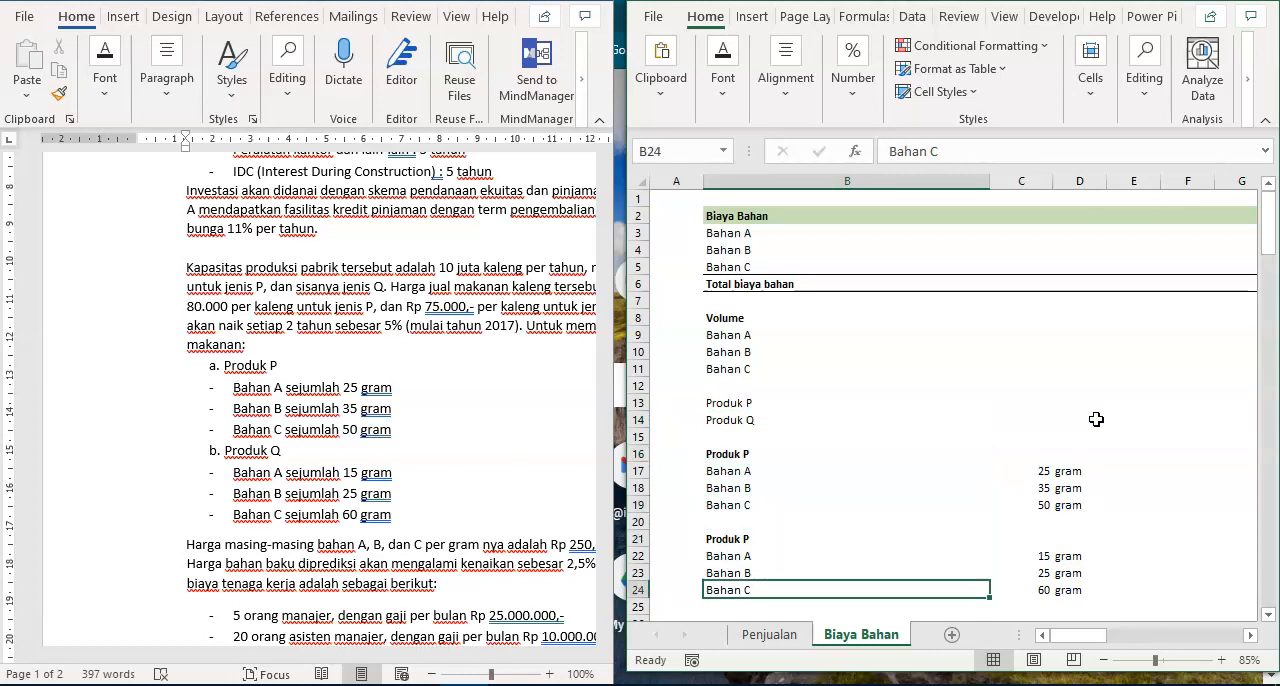
# - Enter the heading Unit cost in B26 below the product blocks
pyautogui.press('Down')
pyautogui.press('Down')
pyautogui.write('Harga')
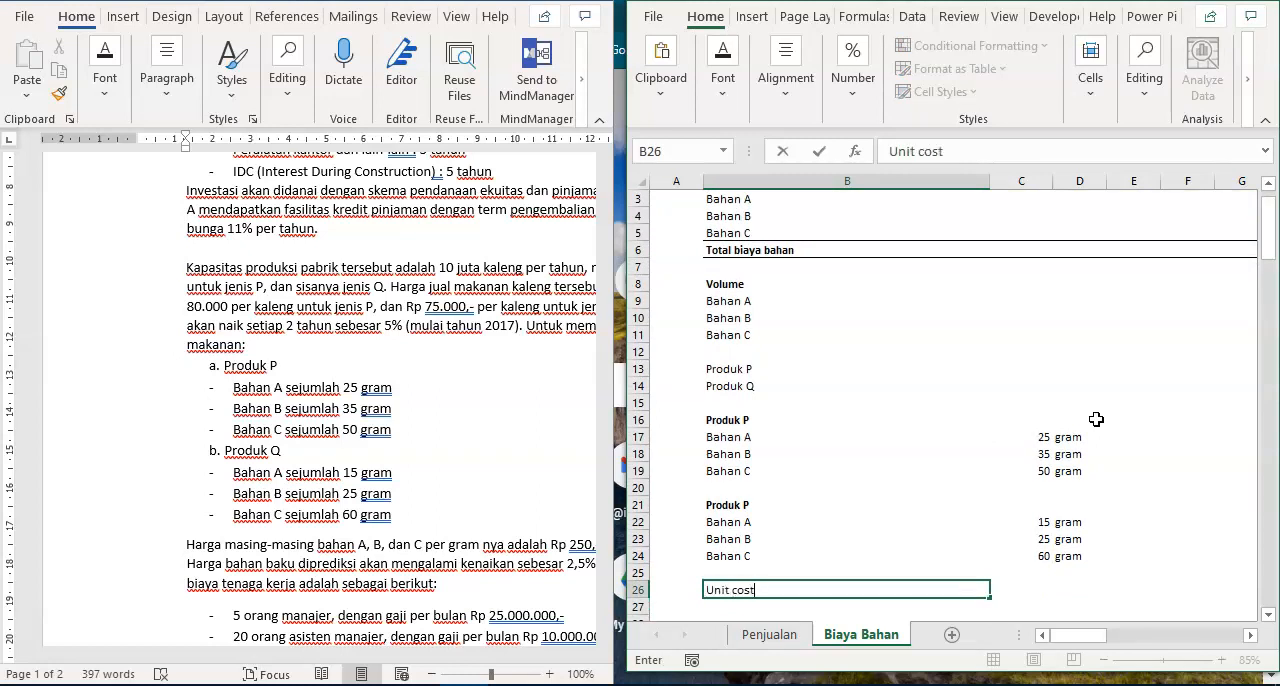
pyautogui.press('Return')
# - Copy the Bahan A, B and C labels from B9:B11 to B27:B29 and make the Unit cost heading bold
pyautogui.press('Up')
pyautogui.press('Up')
pyautogui.press('Up')
pyautogui.press('Up')
pyautogui.press('Up')
pyautogui.press('Up')
pyautogui.press('Up')
pyautogui.press('Up')
pyautogui.press('Up')
pyautogui.press('Up')
pyautogui.press('Up')
pyautogui.press('Up')
pyautogui.press('Up')
pyautogui.press('Up')
pyautogui.press('Up')
pyautogui.press('Up')
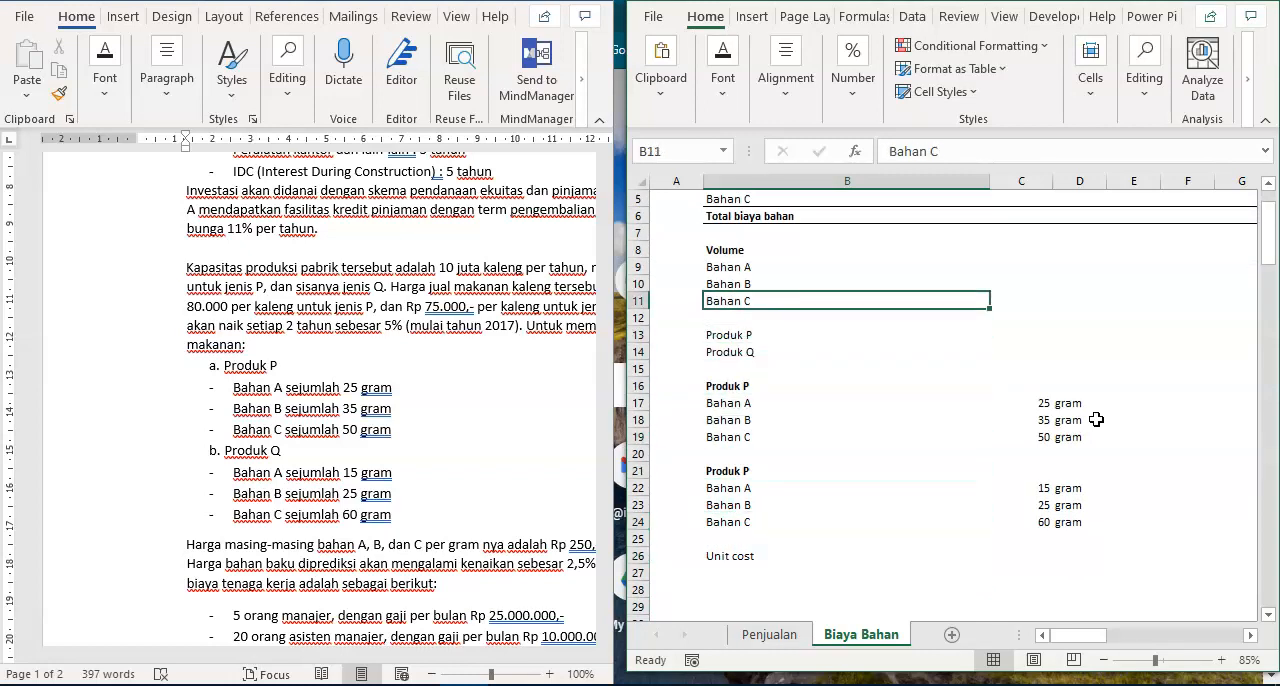
pyautogui.hotkey('shift', 'Up')
pyautogui.hotkey('shift', 'Up')
pyautogui.hotkey('shift', 'Up')
pyautogui.hotkey('shift', 'Down')
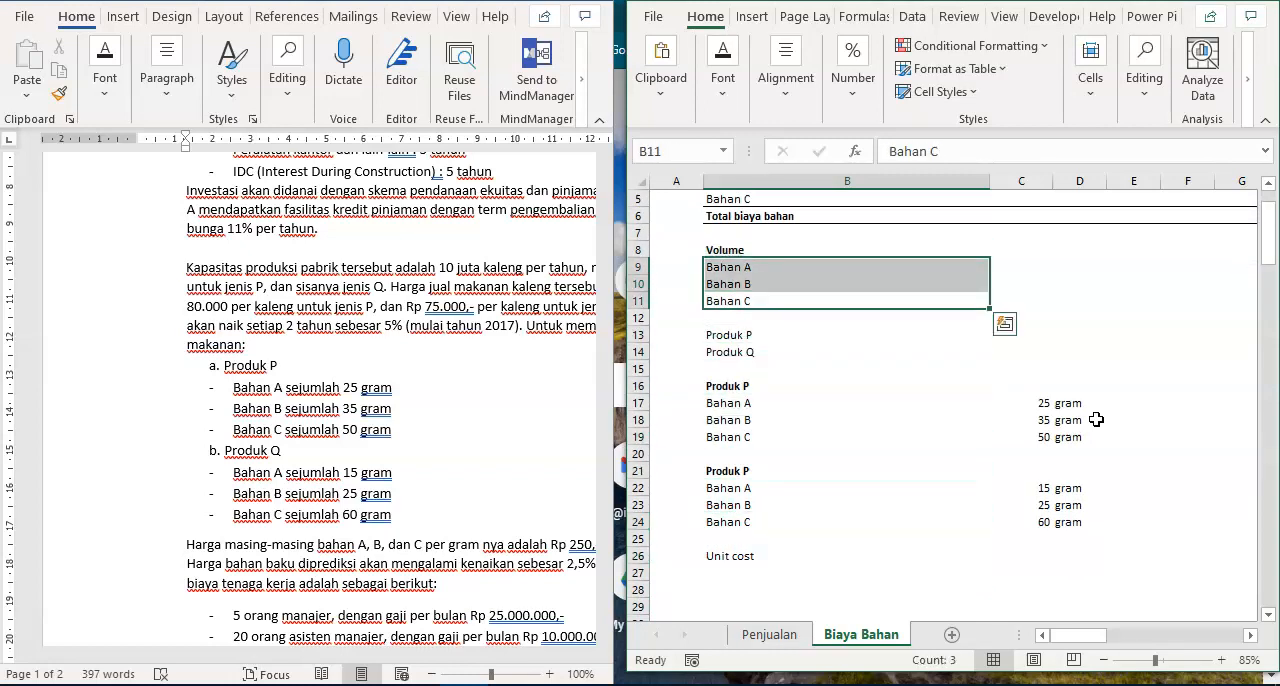
pyautogui.hotkey('ctrl', 'c')
pyautogui.press('Down')
pyautogui.press('Down')
pyautogui.press('Down')
pyautogui.press('Down')
pyautogui.press('Down')
pyautogui.press('Down')
pyautogui.press('Down')
pyautogui.press('Down')
pyautogui.press('Down')
pyautogui.press('Down')
pyautogui.press('Down')
pyautogui.press('Down')
pyautogui.press('Down')
pyautogui.press('Down')
pyautogui.press('Down')
pyautogui.press('Down')
pyautogui.press('Down')
pyautogui.press('Up')
pyautogui.press('Return')
pyautogui.press('Up')
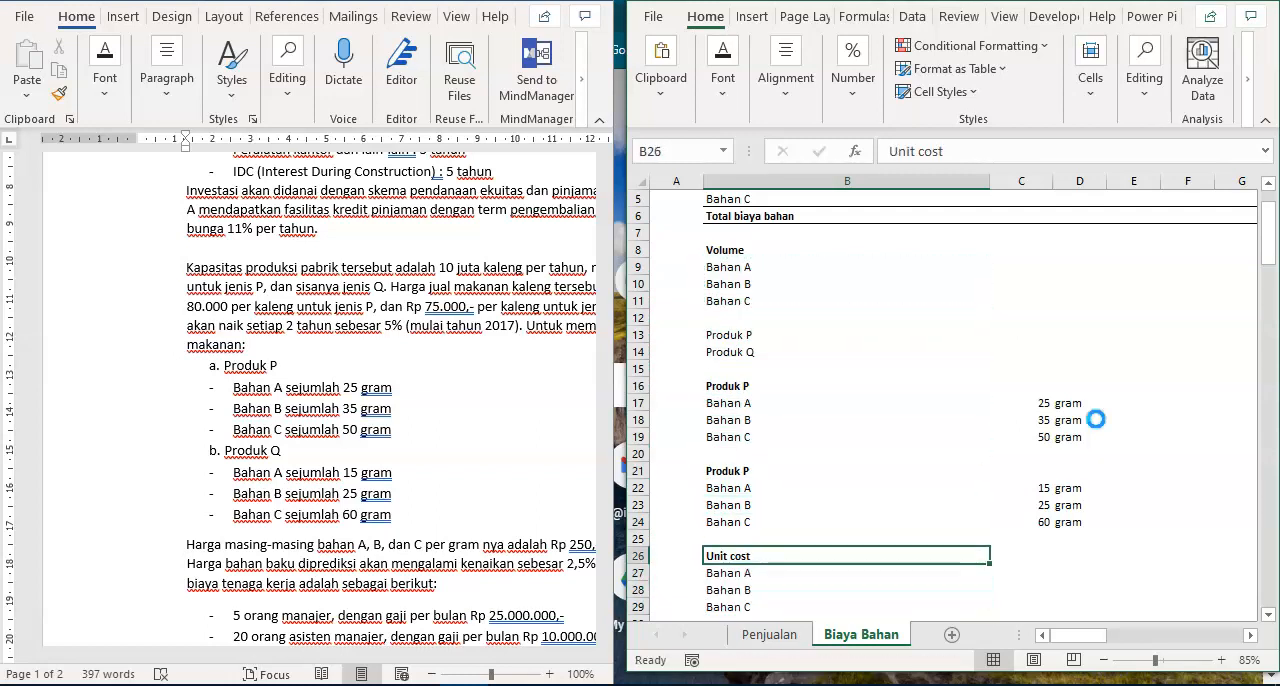
# - Enter the per-gram prices from the Word document in C27:C29: 250 for Bahan A, 450 for Bahan B and 375 for Bahan C
pyautogui.press('Down')
pyautogui.press('Right')
pyautogui.press('Right')
pyautogui.press('Right')
pyautogui.press('Right')
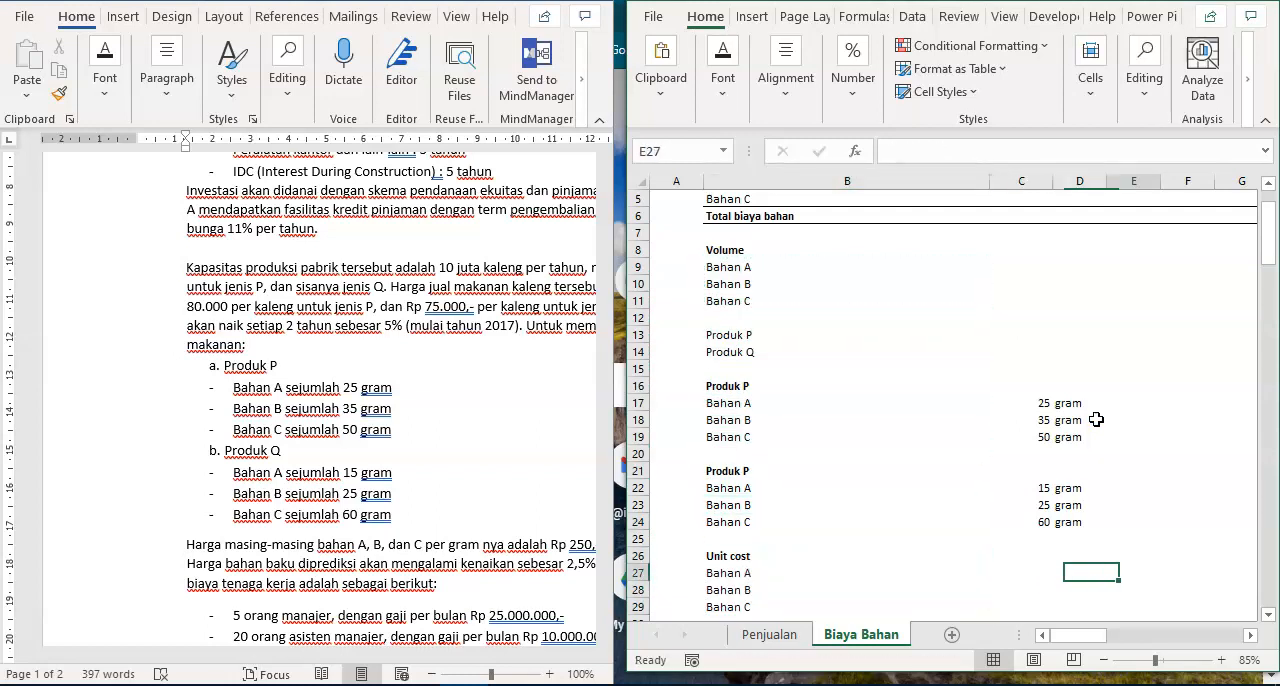
pyautogui.press('Left')
pyautogui.press('Left')
pyautogui.press('Left')
pyautogui.press('Left')
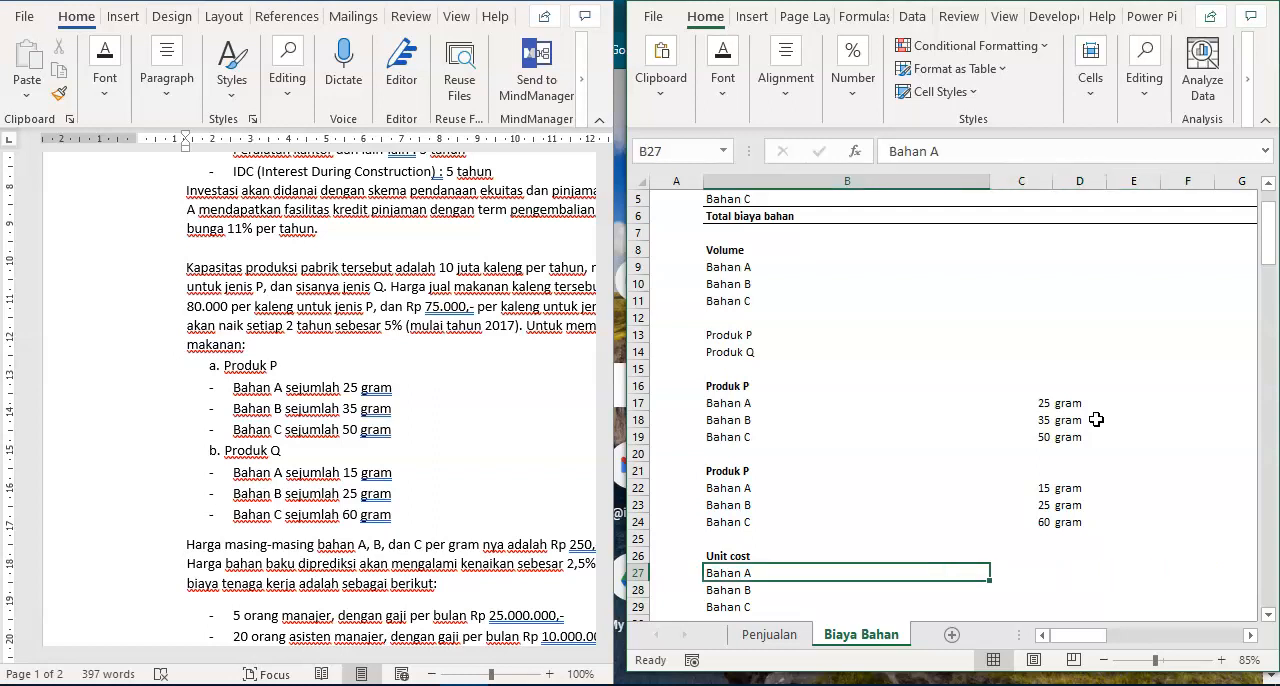
pyautogui.press('Right')
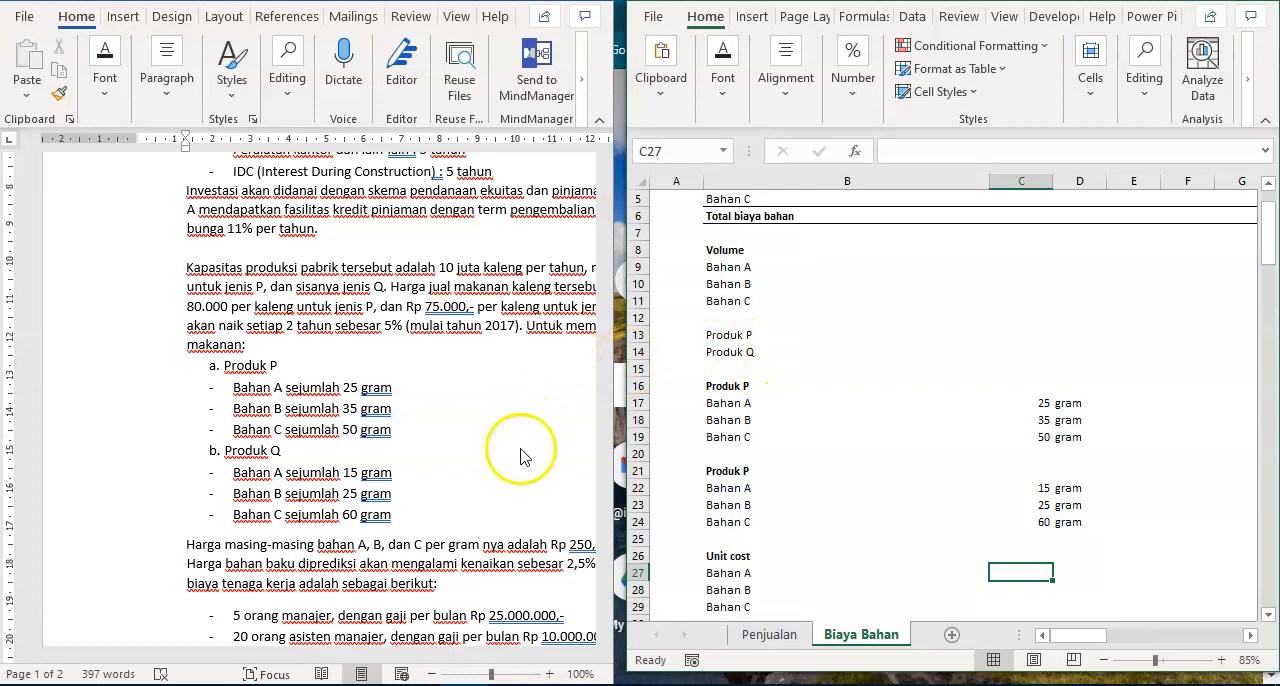
pyautogui.click(303, 655)
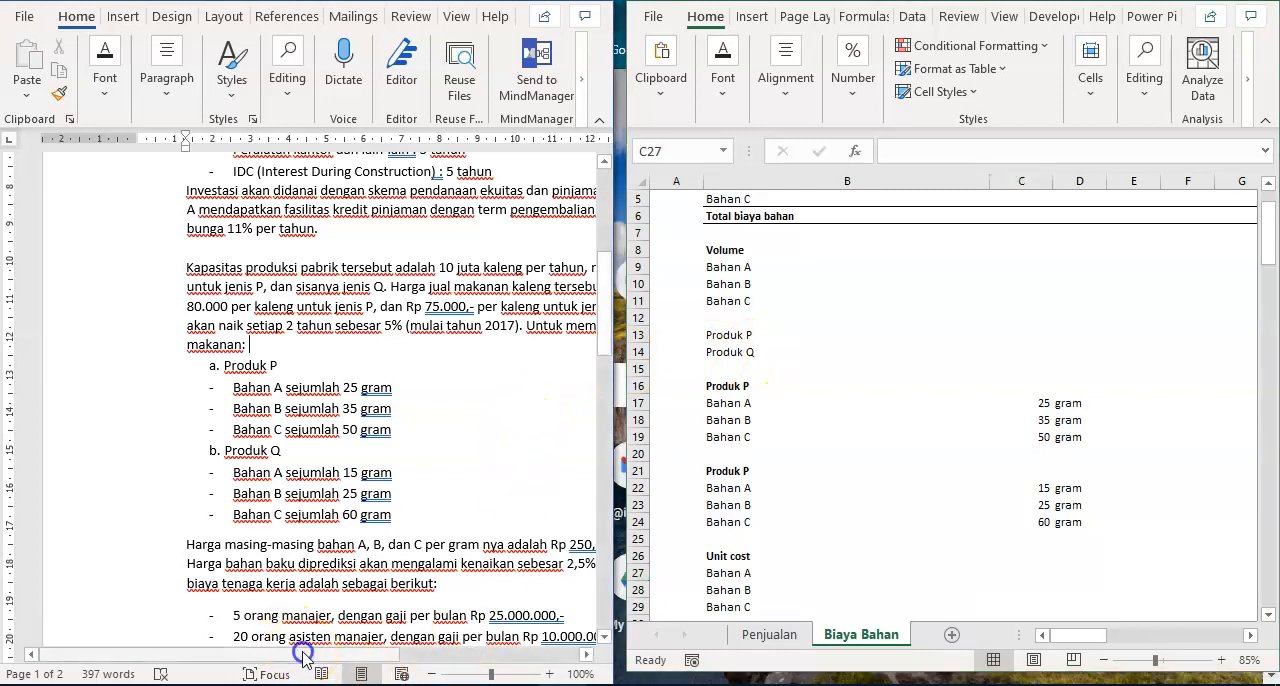
pyautogui.moveTo(343, 655); pyautogui.dragTo(471, 652)
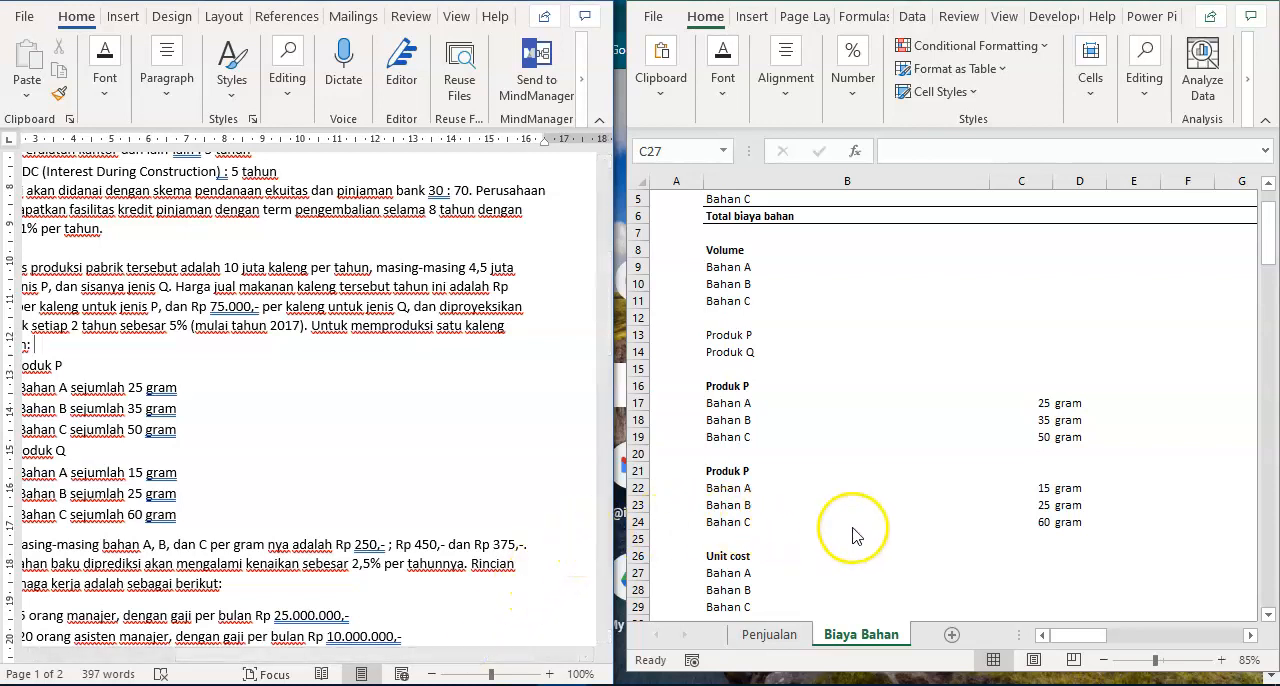
pyautogui.click(1044, 571)
pyautogui.write('250')
pyautogui.press('Return')
pyautogui.write('450')
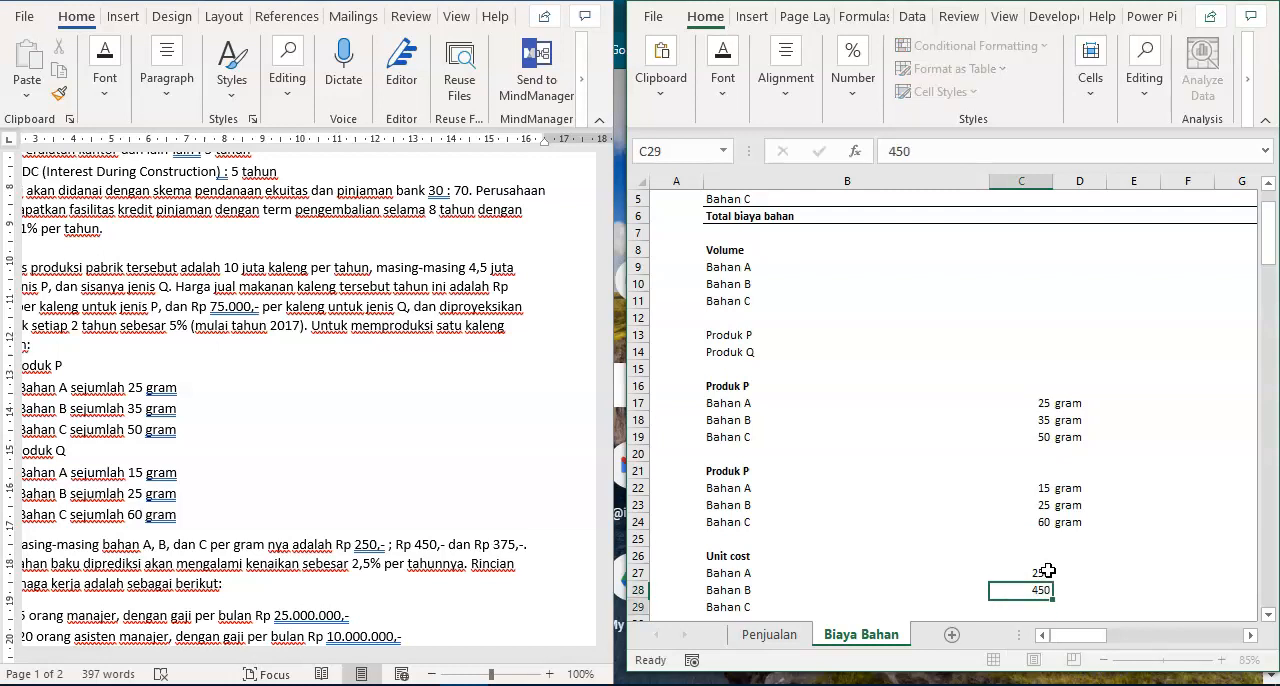
pyautogui.press('Return')
pyautogui.write('3')
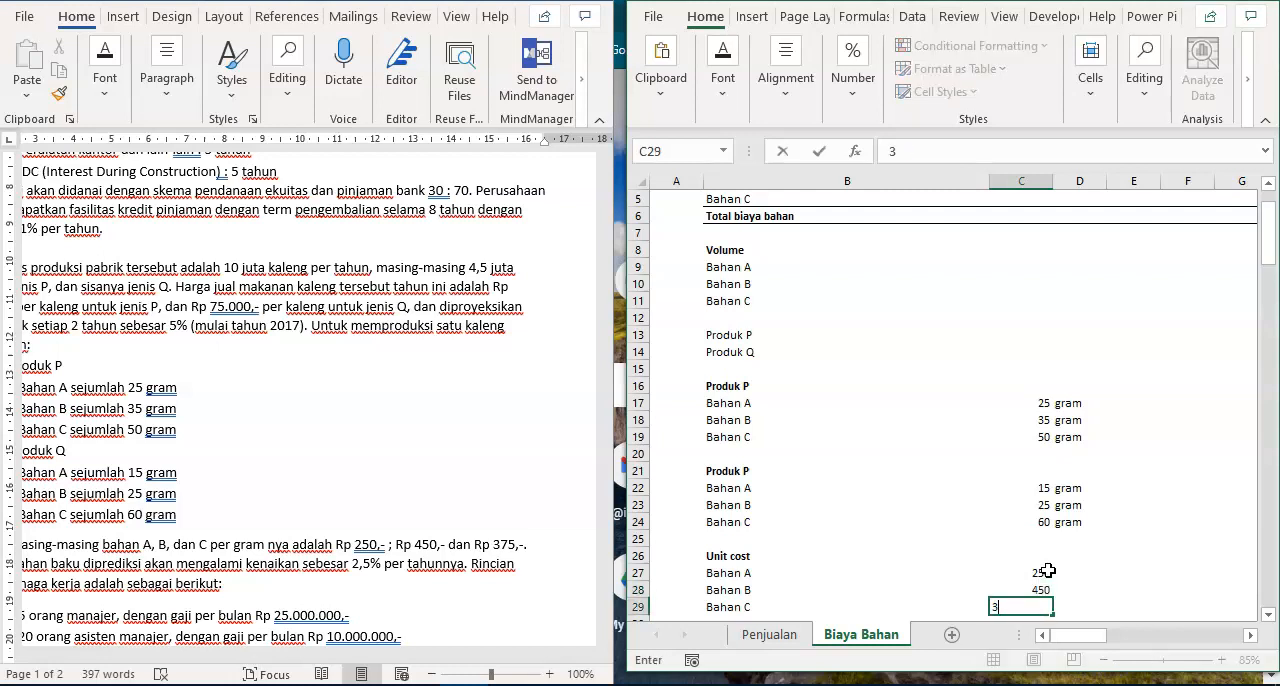
pyautogui.write('75')
pyautogui.press('Return')
pyautogui.click(1056, 561)
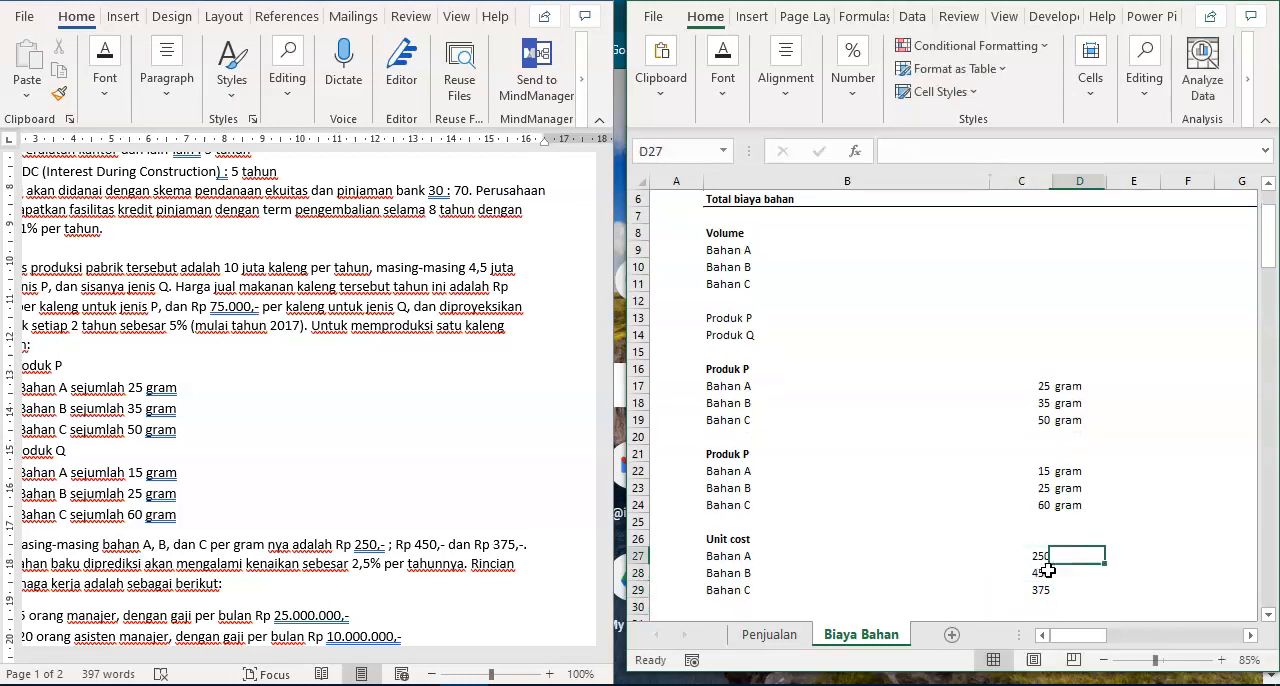
# - Enter the unit Rp/gram in D27 beside the Bahan A price and copy it to D28:D29
pyautogui.write('Rp')
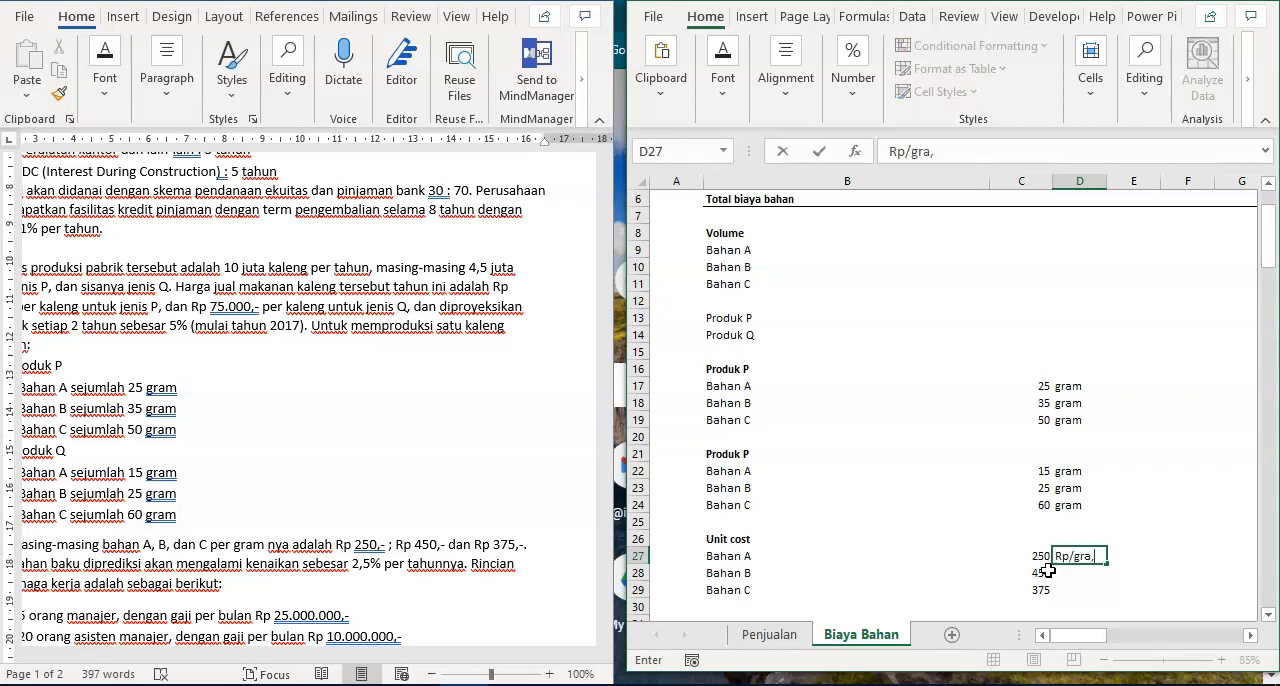
pyautogui.write('/gra,')
pyautogui.press('BackSpace')
pyautogui.press('Return')
pyautogui.press('Up')
pyautogui.hotkey('ctrl', 'c')
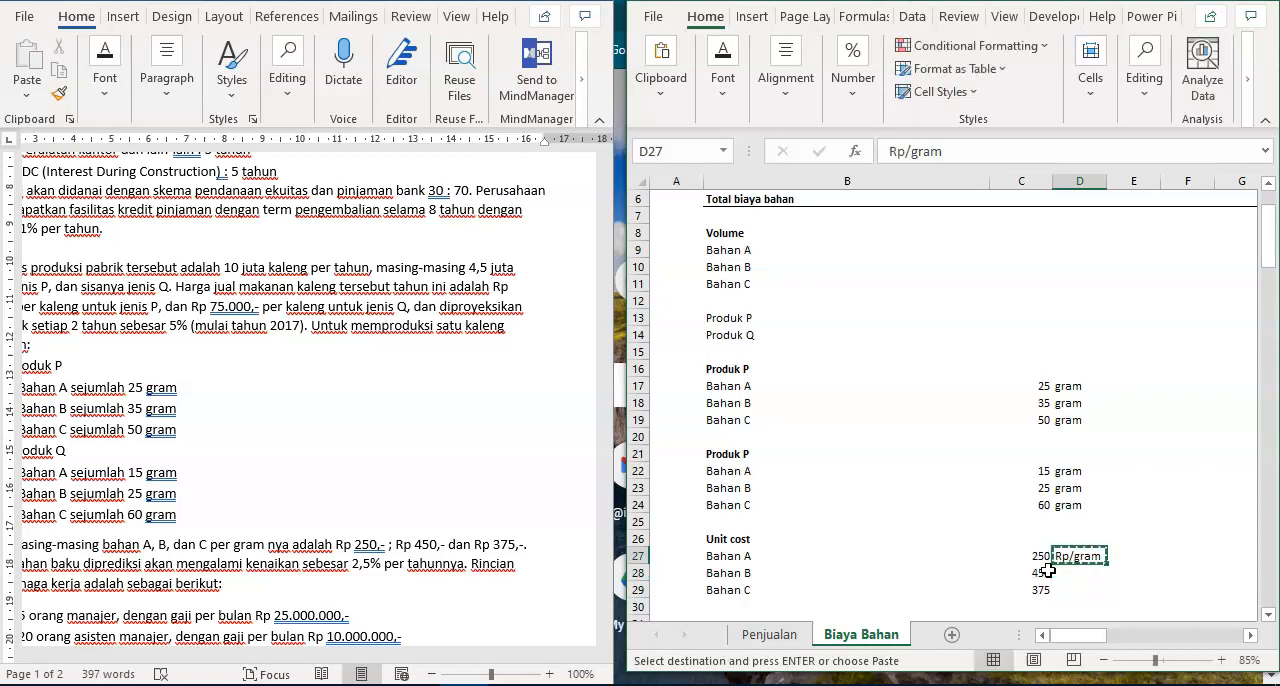
pyautogui.hotkey('shift', 'Down')
pyautogui.hotkey('shift', 'Down')
pyautogui.press('Return')
pyautogui.press('Right')
pyautogui.press('Right')
pyautogui.press('Right')
pyautogui.press('Right')
pyautogui.press('Right')
pyautogui.press('Right')
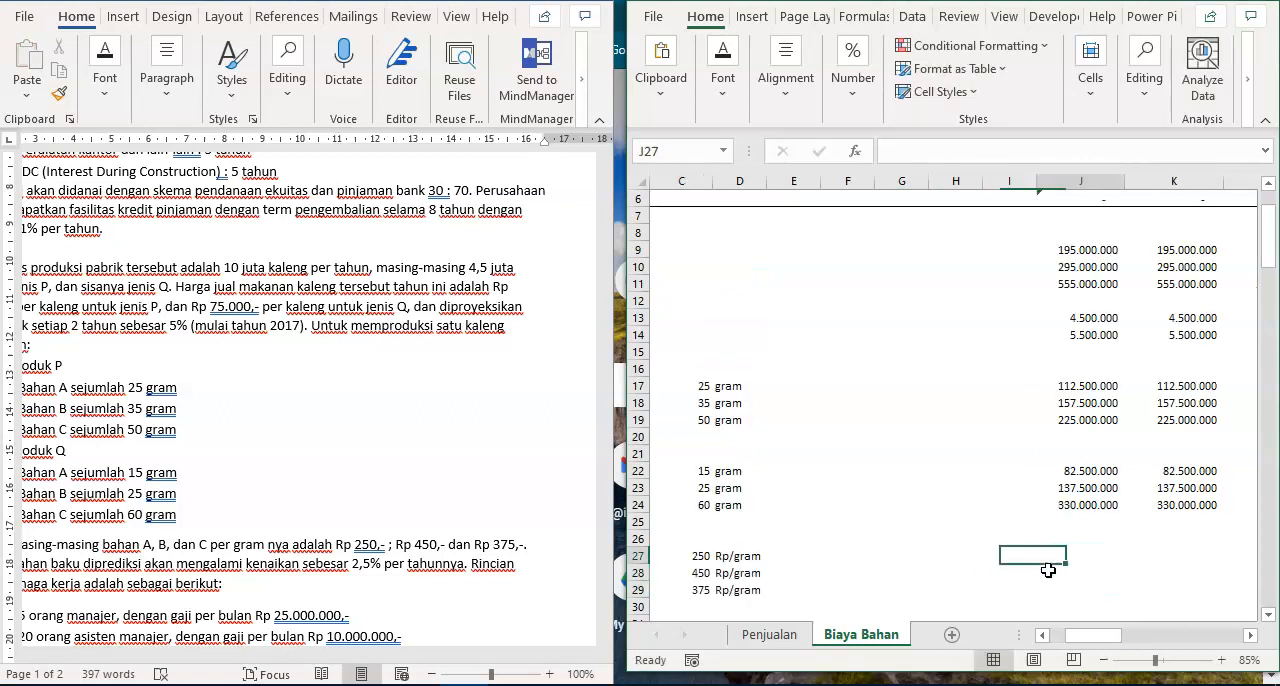
pyautogui.press('Left')
pyautogui.press('Left')
pyautogui.press('Left')
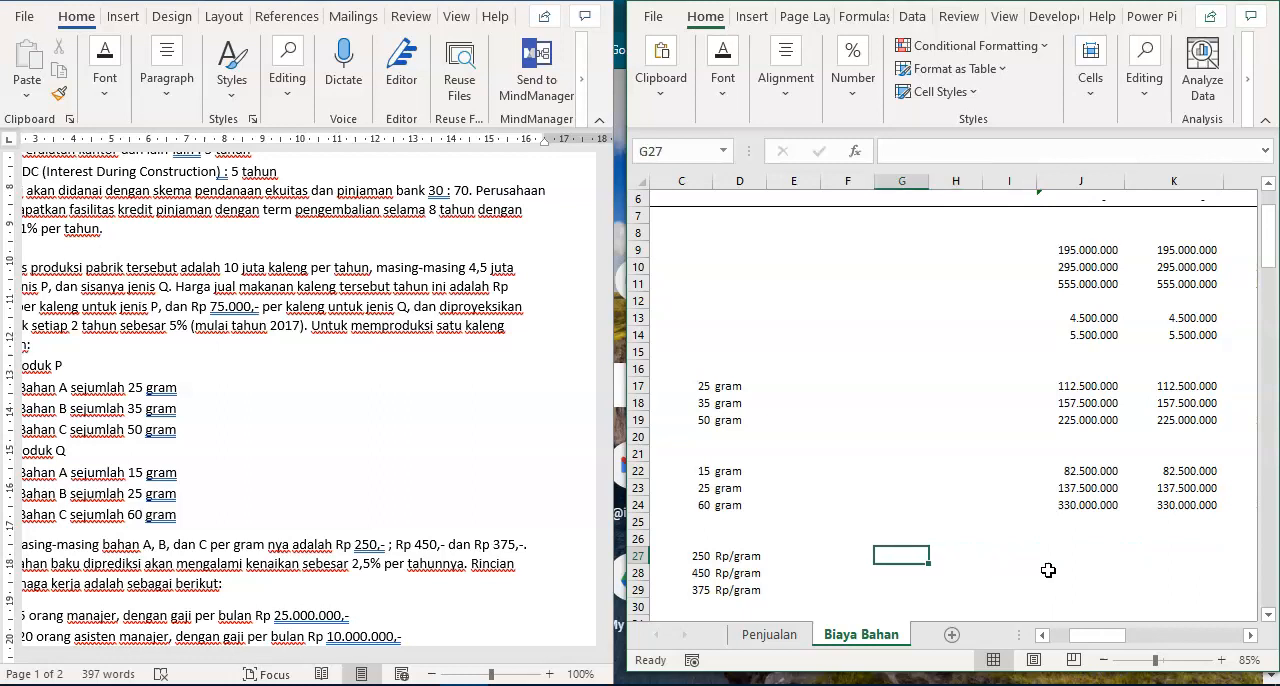
pyautogui.press('Left')
pyautogui.press('Right')
pyautogui.press('Right')
pyautogui.press('Right')
pyautogui.press('Right')
pyautogui.press('Left')
pyautogui.press('Left')
pyautogui.press('Left')
pyautogui.press('Left')
pyautogui.press('Left')
pyautogui.press('Left')
pyautogui.press('Left')
pyautogui.press('Left')
pyautogui.press('Left')
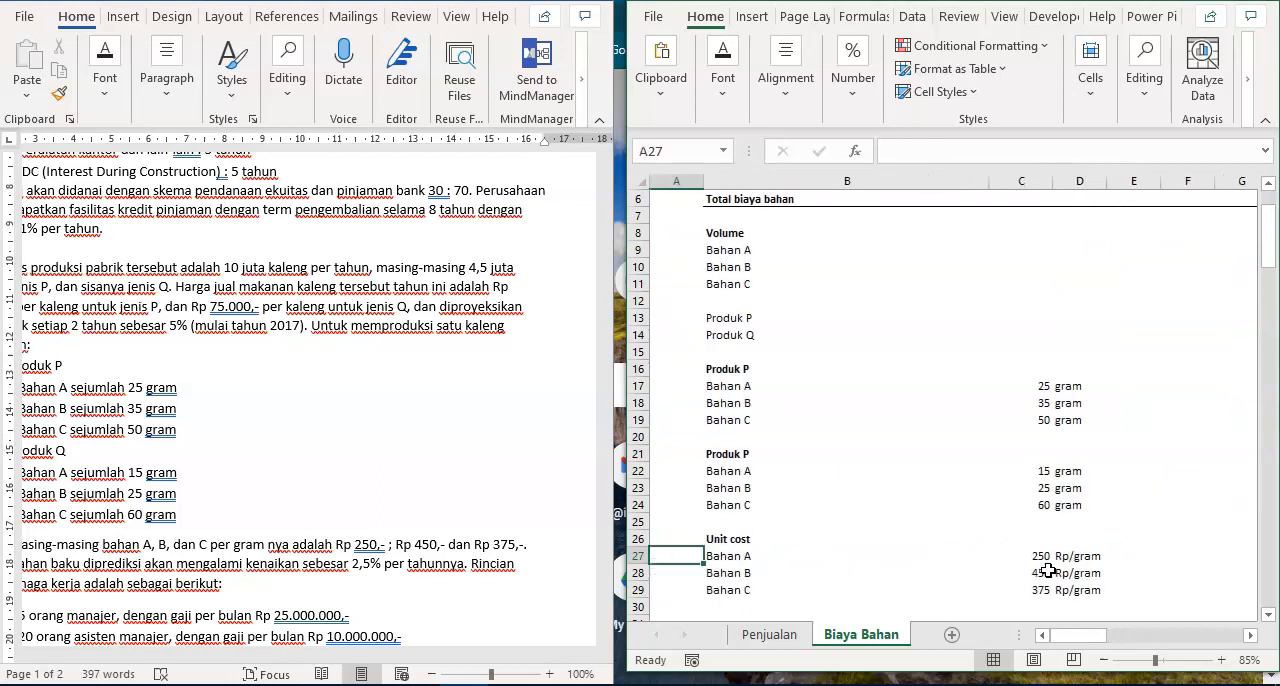
# - Insert a blank row under the Unit cost heading and enter the label Eskalasi in B27
pyautogui.click(640, 557)
pyautogui.rightClick(641, 558)
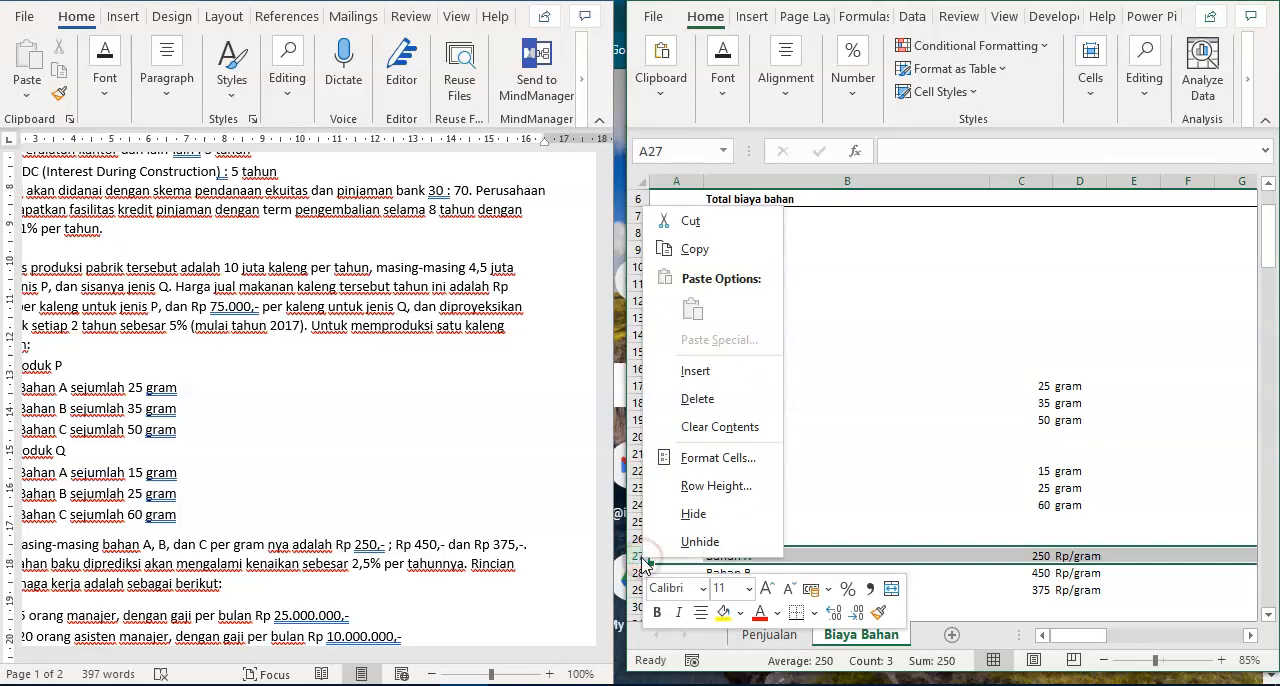
pyautogui.click(738, 374)
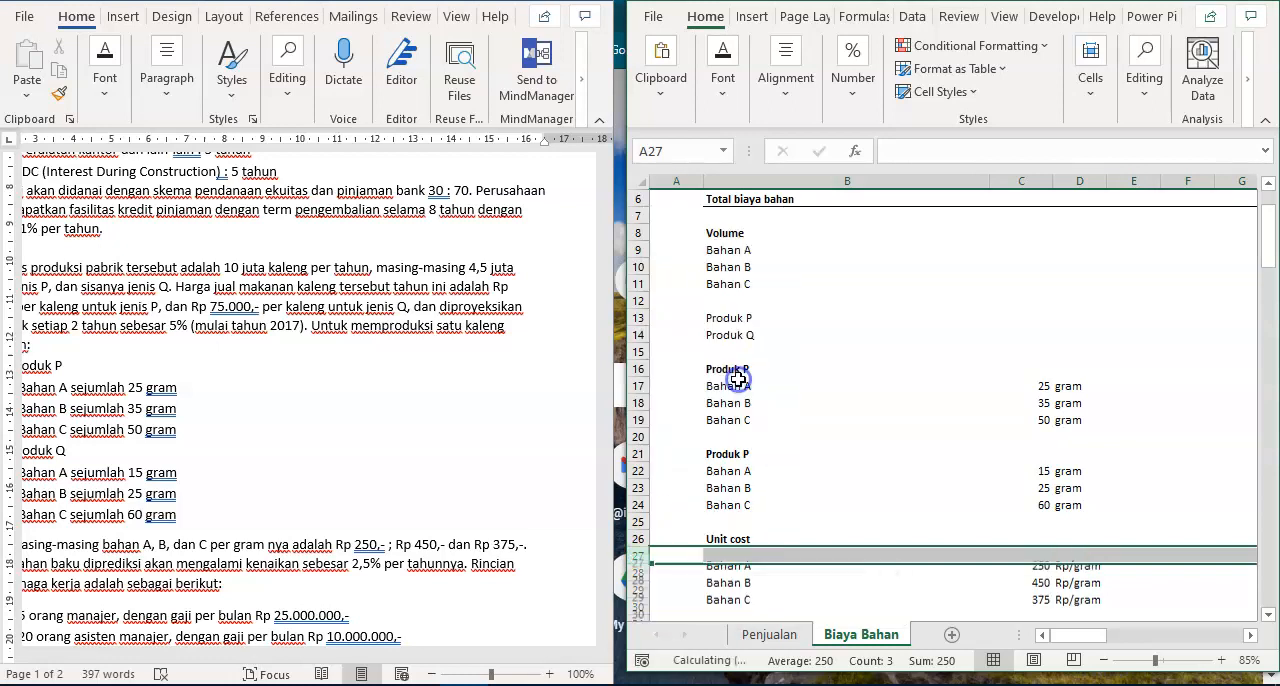
pyautogui.click(745, 553)
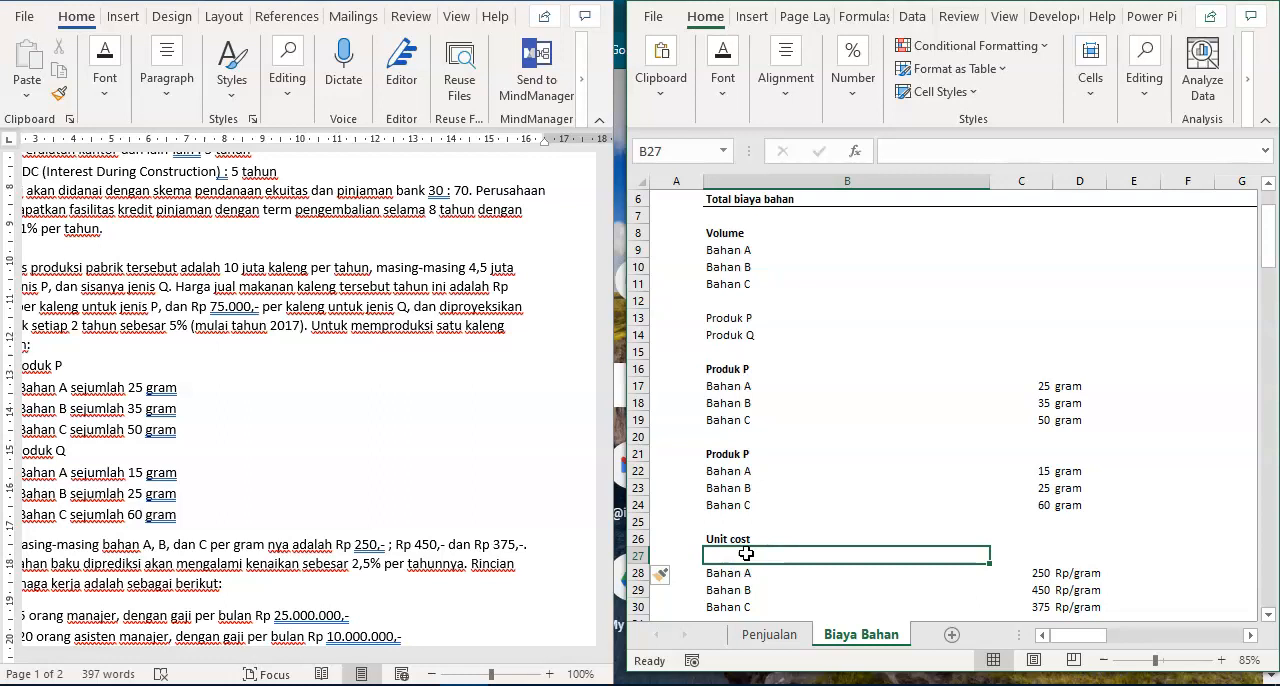
pyautogui.write('E')
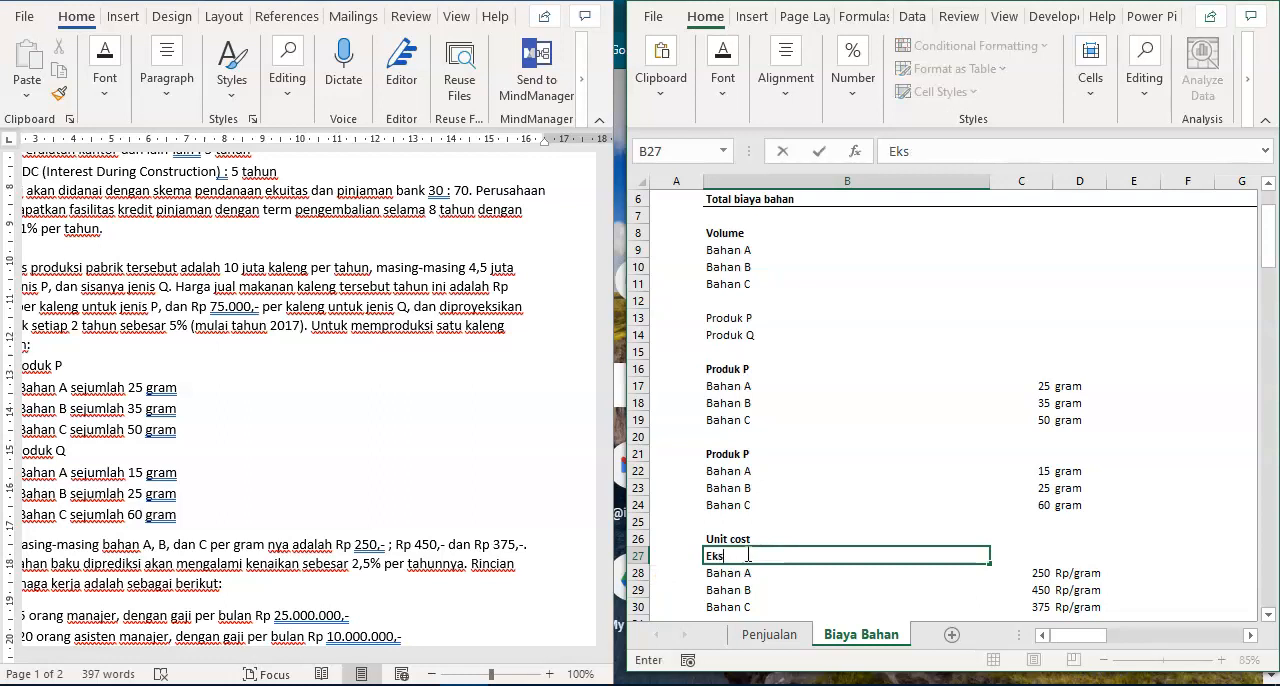
pyautogui.write('skalasi')
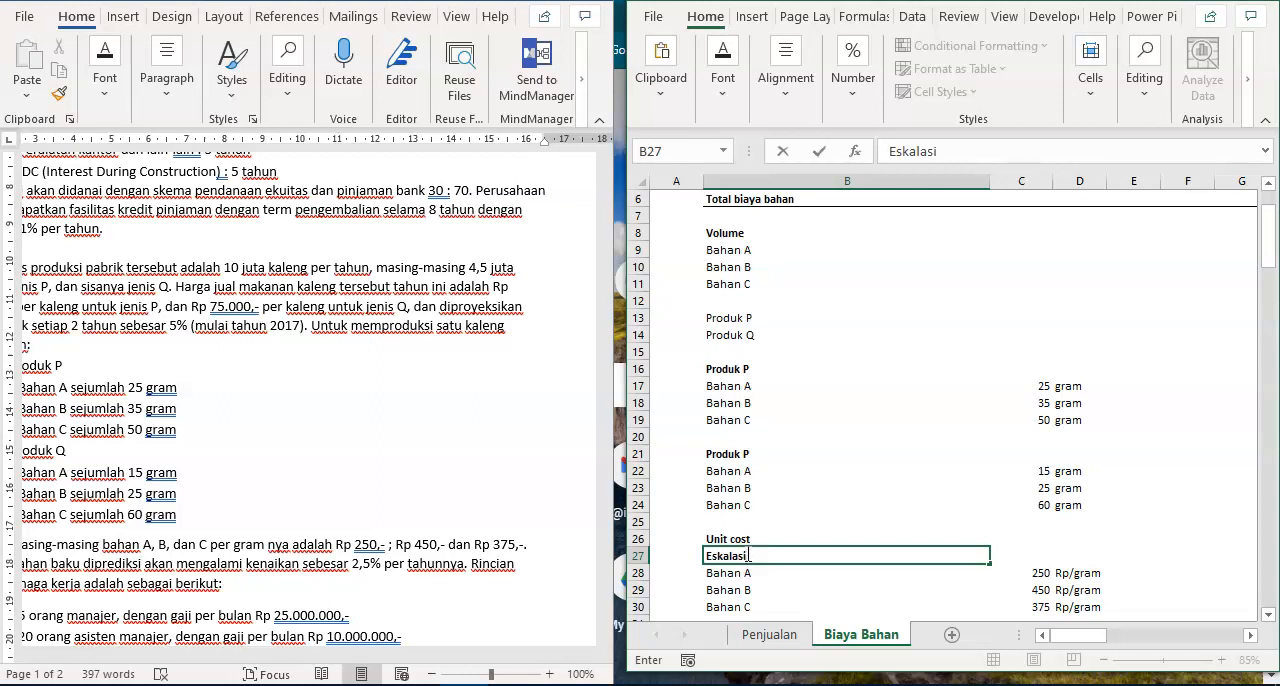
pyautogui.press('Return')
# - Enter the Eskalasi rates 0 for 2016 in J27 and 2,5% for 2017 in K27
pyautogui.press('Up')
pyautogui.press('Right')
pyautogui.press('Right')
pyautogui.press('Right')
pyautogui.press('Right')
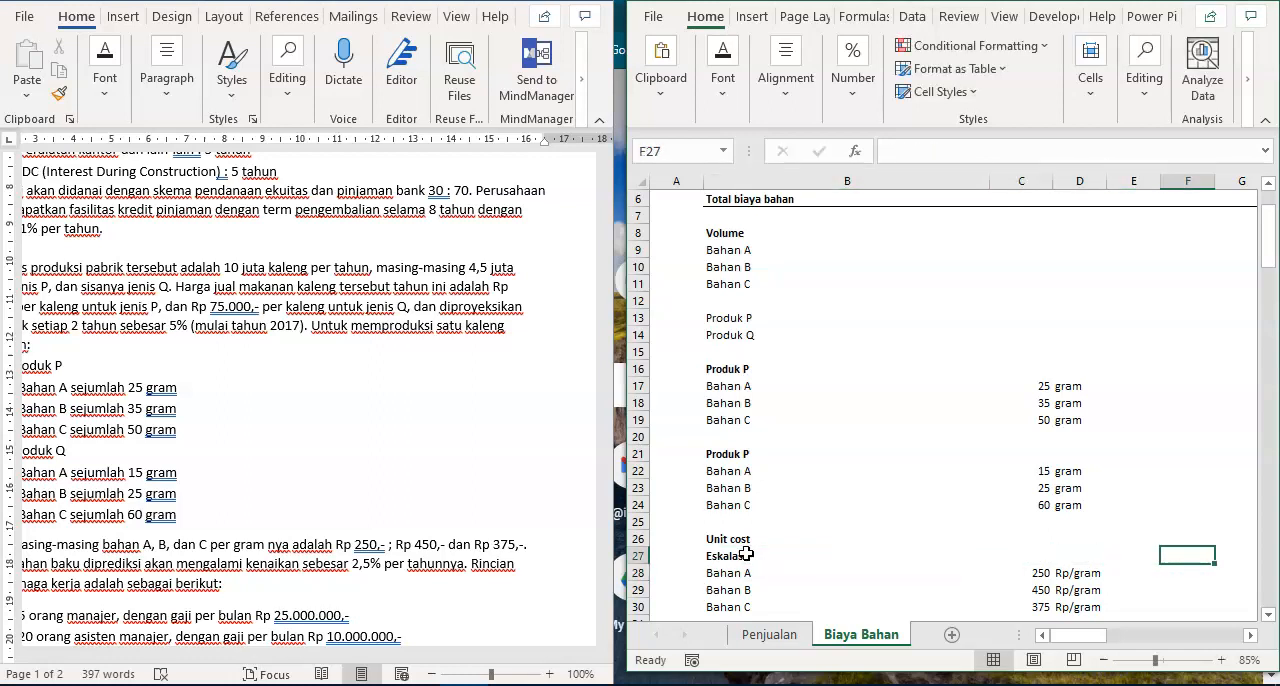
pyautogui.press('Right')
pyautogui.press('Right')
pyautogui.press('Right')
pyautogui.press('Right')
pyautogui.press('Right')
pyautogui.press('Right')
pyautogui.press('Right')
pyautogui.press('Right')
pyautogui.press('Right')
pyautogui.press('Right')
pyautogui.press('Left')
pyautogui.press('Left')
pyautogui.press('Left')
pyautogui.press('Left')
pyautogui.press('Left')
pyautogui.press('Left')
pyautogui.press('Left')
pyautogui.press('Left')
pyautogui.press('Left')
pyautogui.press('Left')
pyautogui.press('Left')
pyautogui.press('Right')
pyautogui.press('Right')
pyautogui.press('Right')
pyautogui.press('Right')
pyautogui.press('Right')
pyautogui.press('Right')
pyautogui.press('Left')
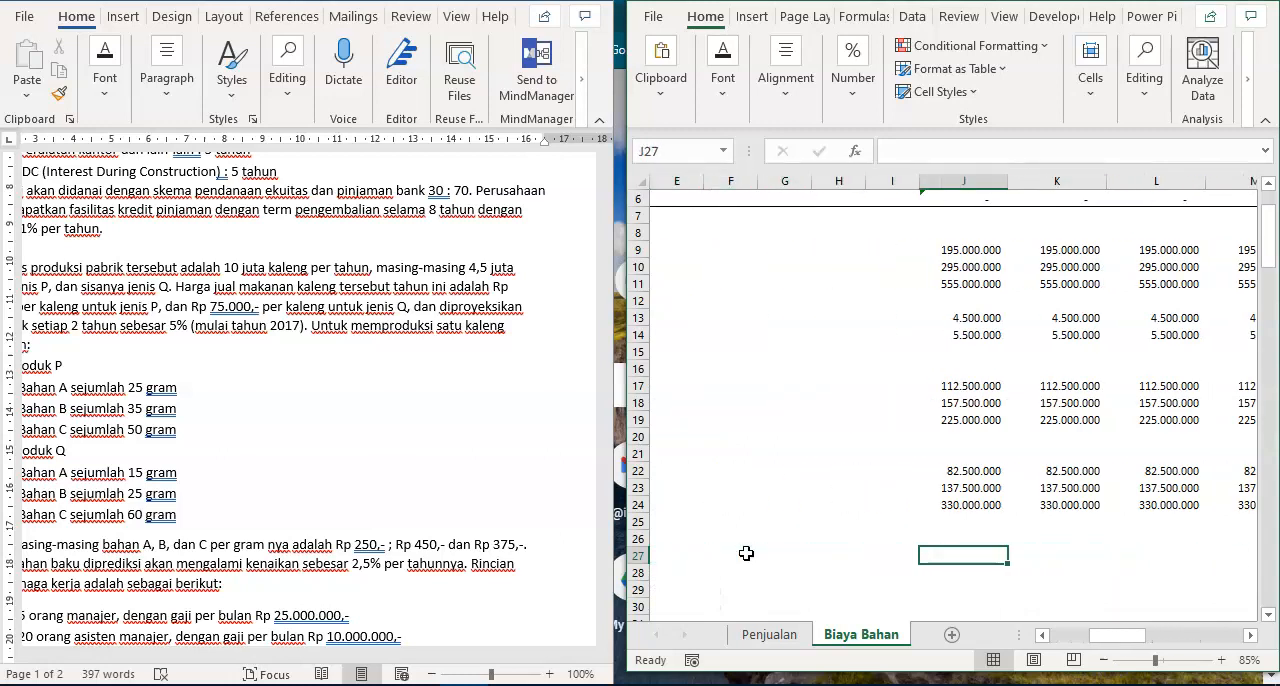
pyautogui.scroll(2, 966, 435)
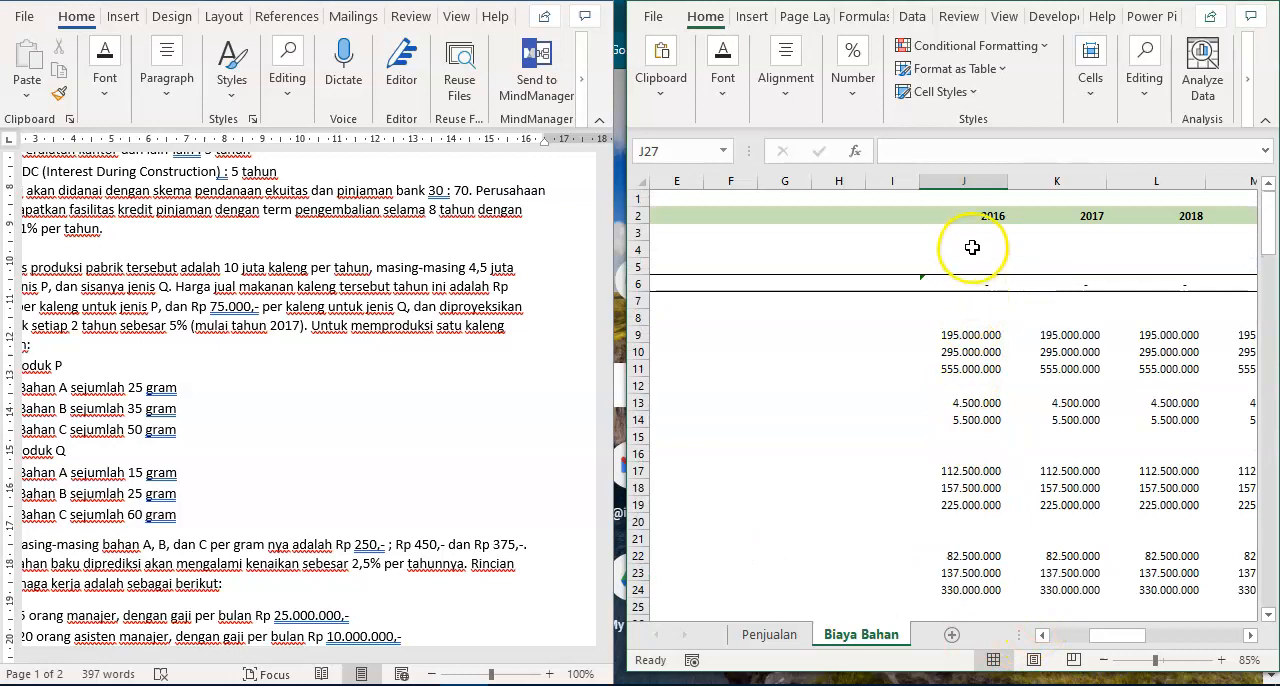
pyautogui.scroll(-6, 972, 247)
pyautogui.write('0')
pyautogui.hotkey('ctrl', 'Return')
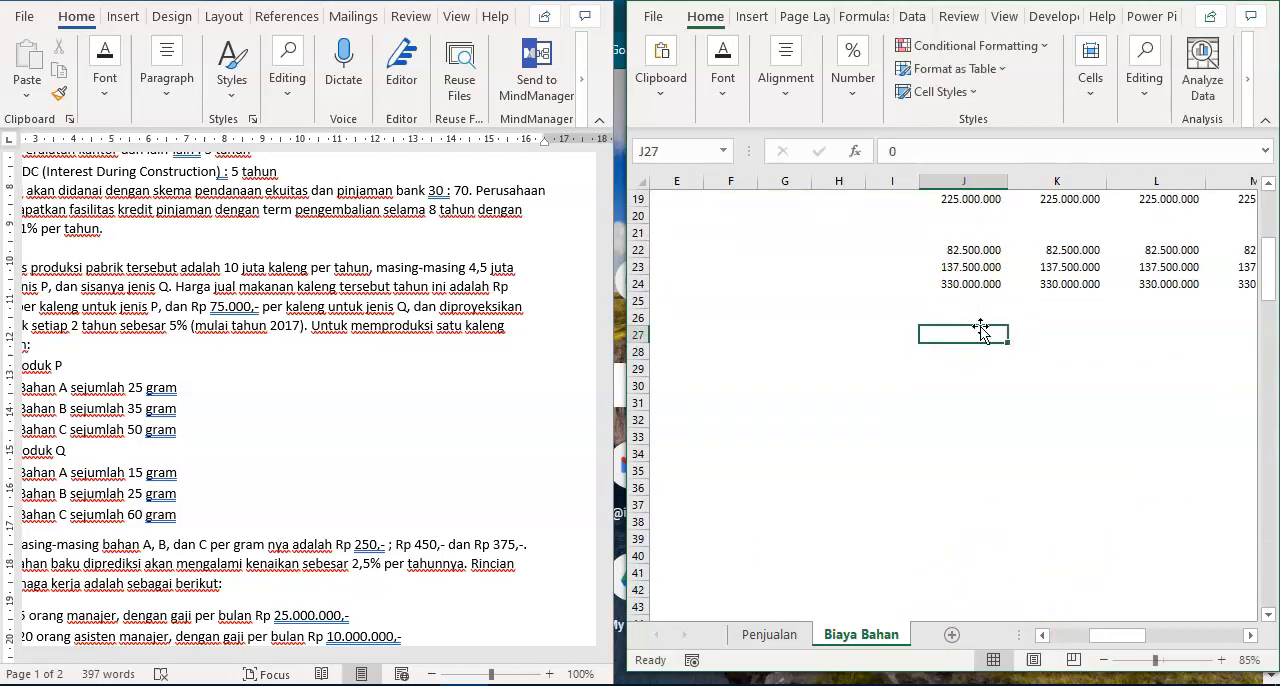
pyautogui.press('Right')
pyautogui.write('2')
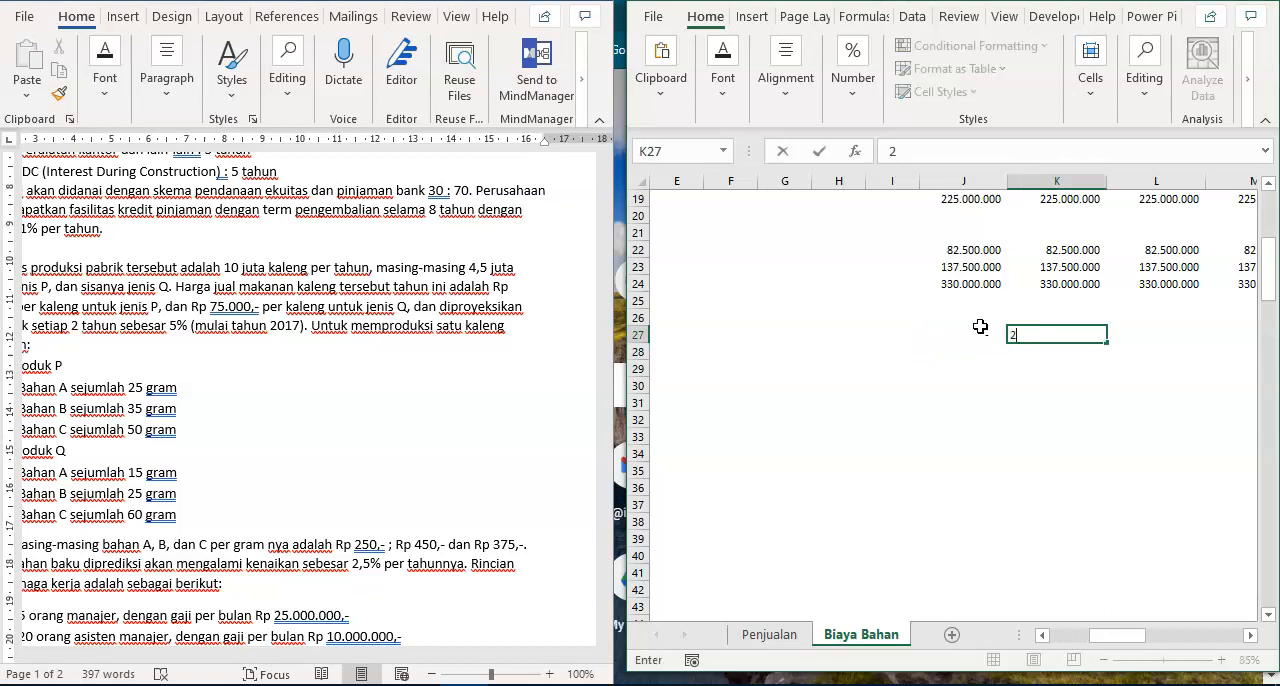
pyautogui.write(',5%')
pyautogui.hotkey('ctrl', 'Return')
# - Format the escalation rates in J27:K27 as percentages with two decimal places
pyautogui.hotkey('shift', 'Left')
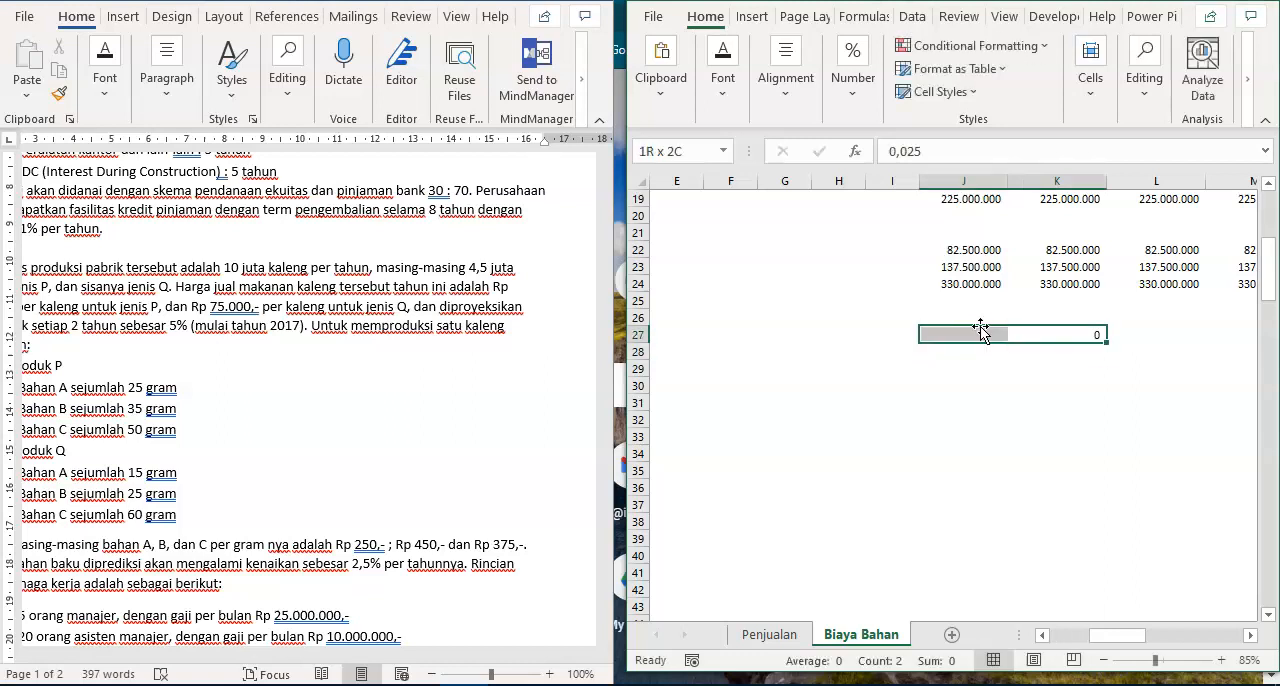
pyautogui.click(852, 72)
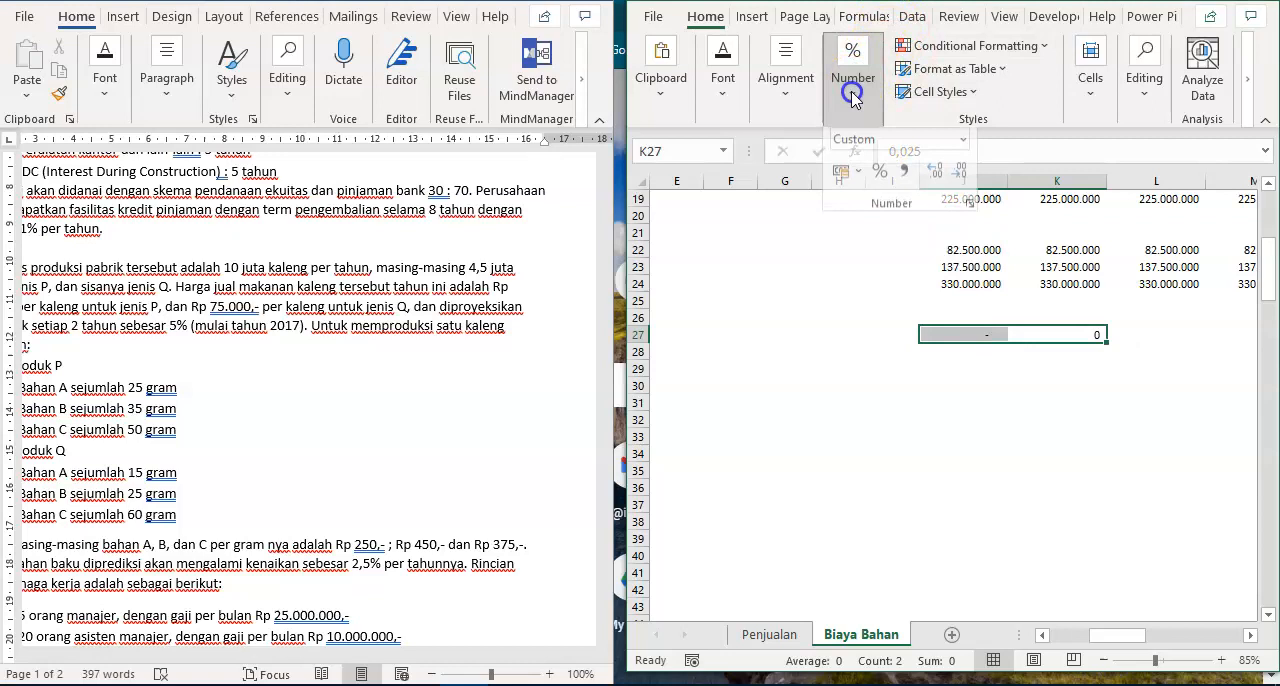
pyautogui.click(879, 184)
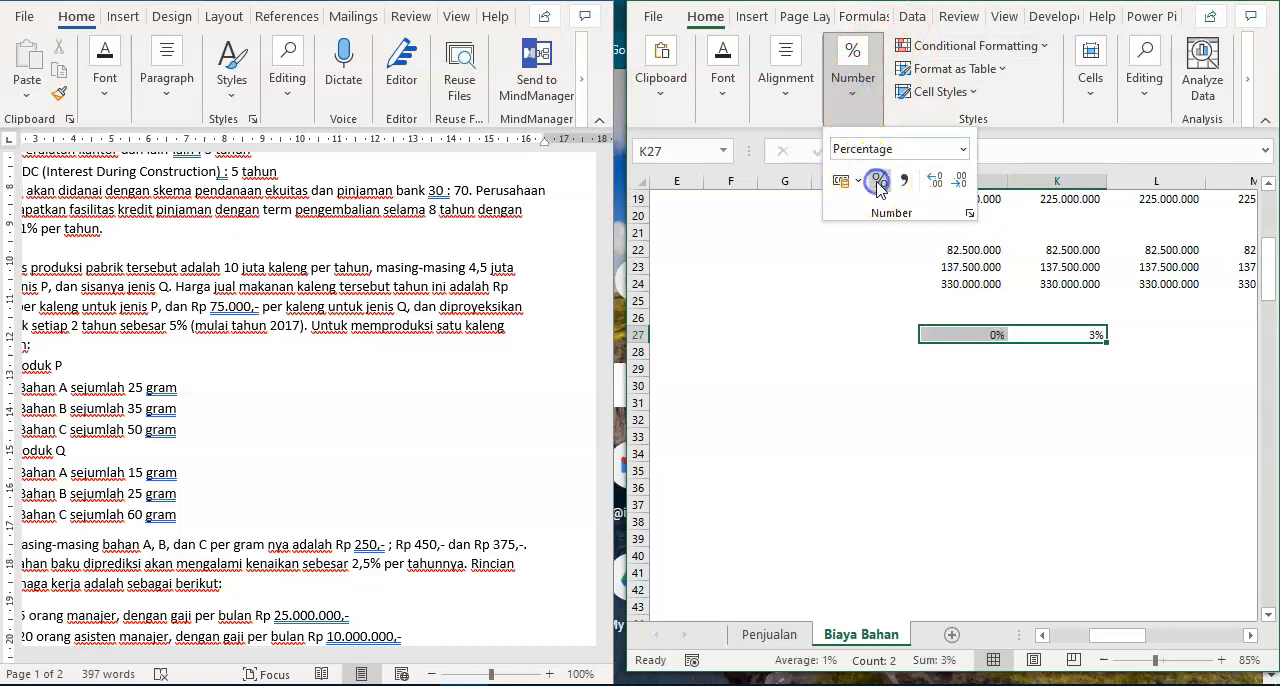
pyautogui.click(934, 181)
pyautogui.click(934, 181)
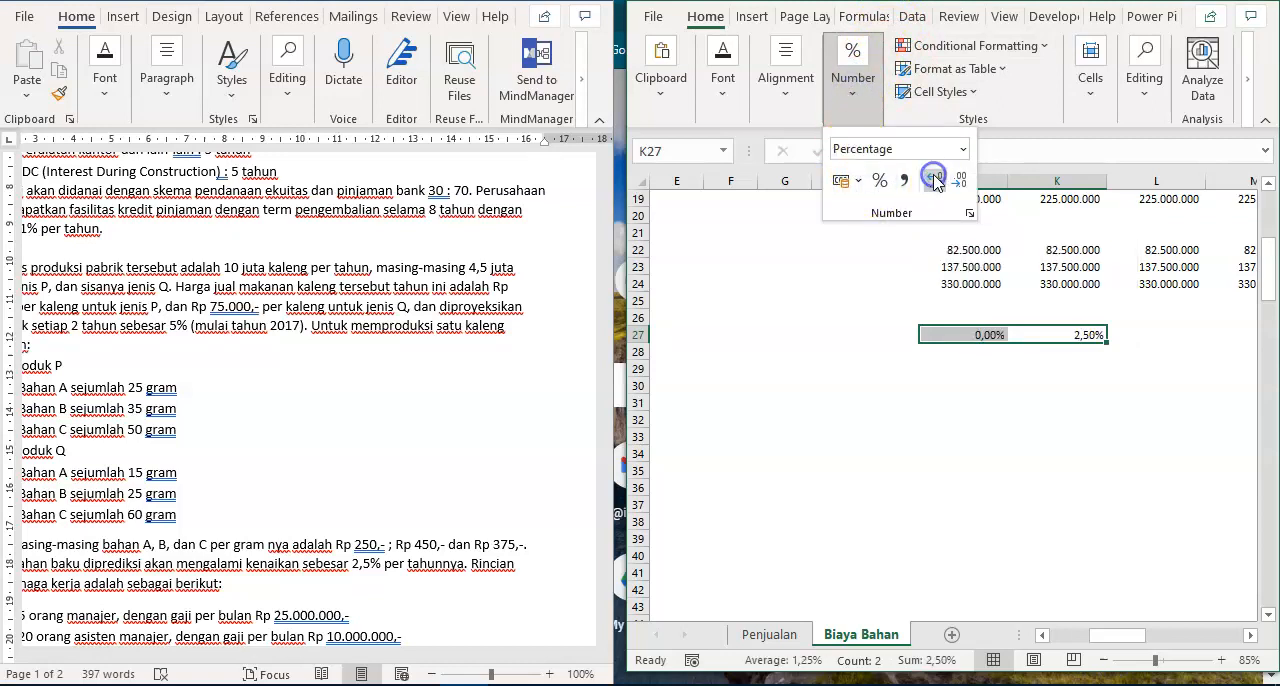
# - Make the escalation rates in J27:K27 bold italic
pyautogui.click(974, 345)
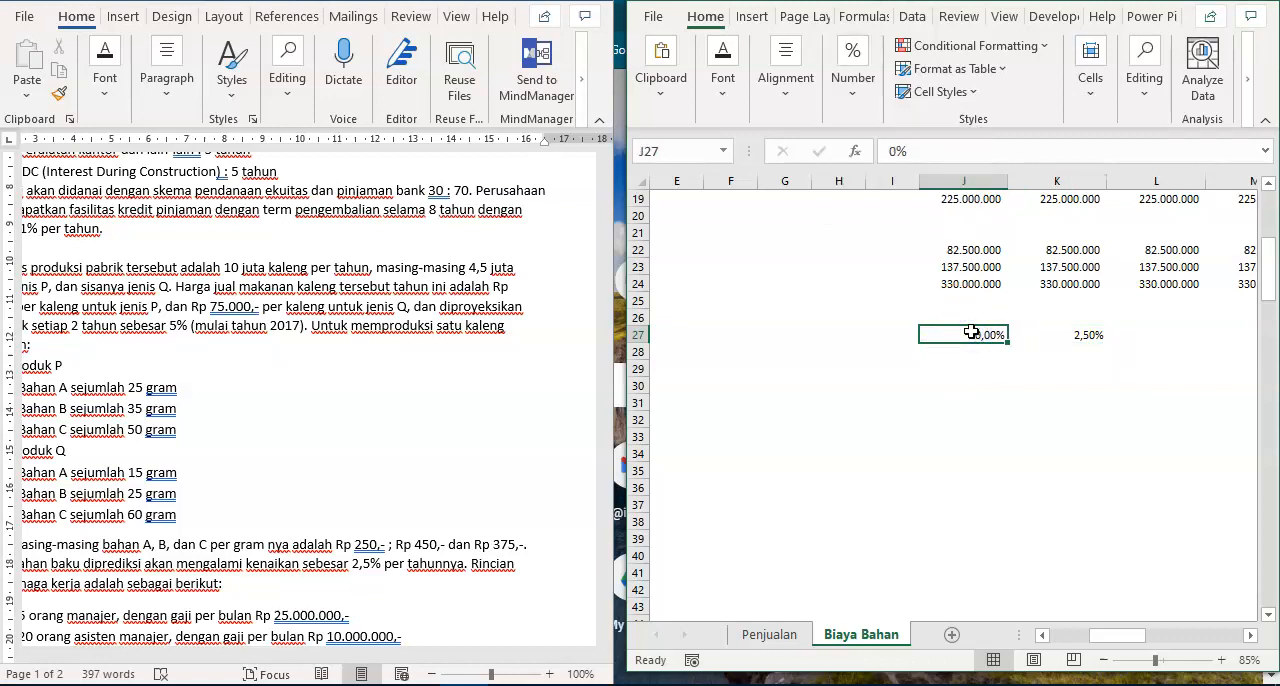
pyautogui.hotkey('shift', 'Right')
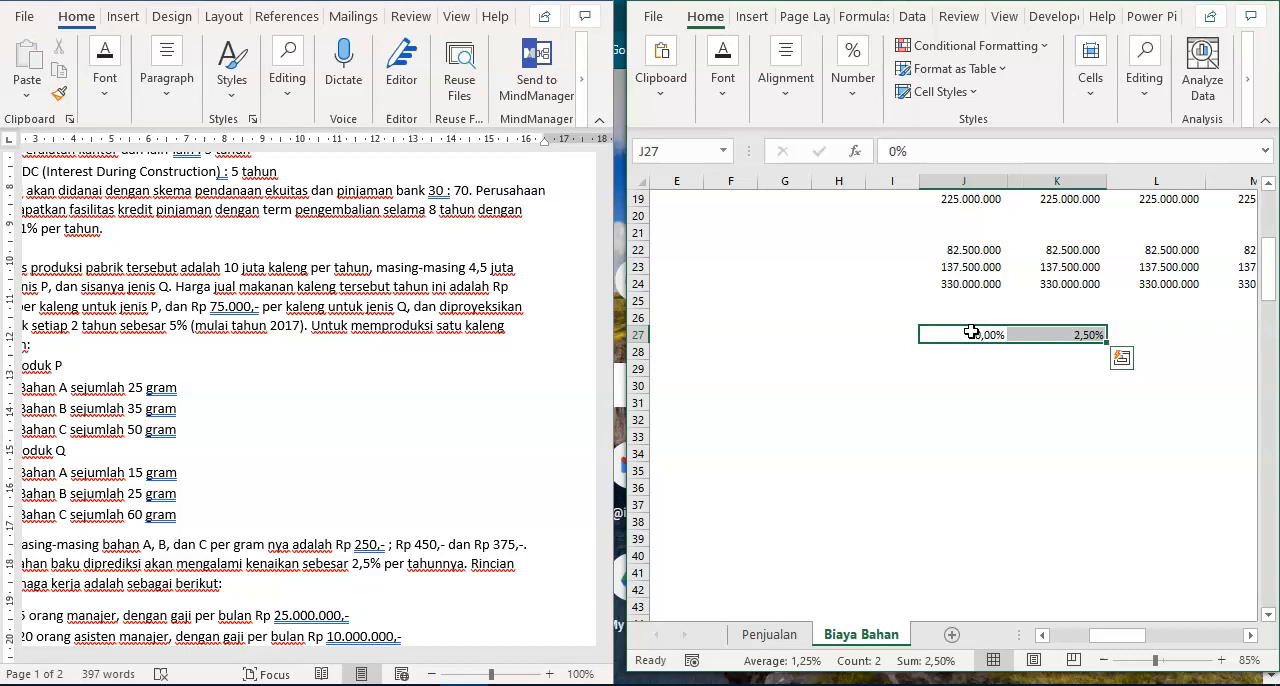
pyautogui.hotkey('ctrl', 'i')
# - Copy the 2,5% escalation rate from K27 across the remaining years to T27
pyautogui.press('Right')
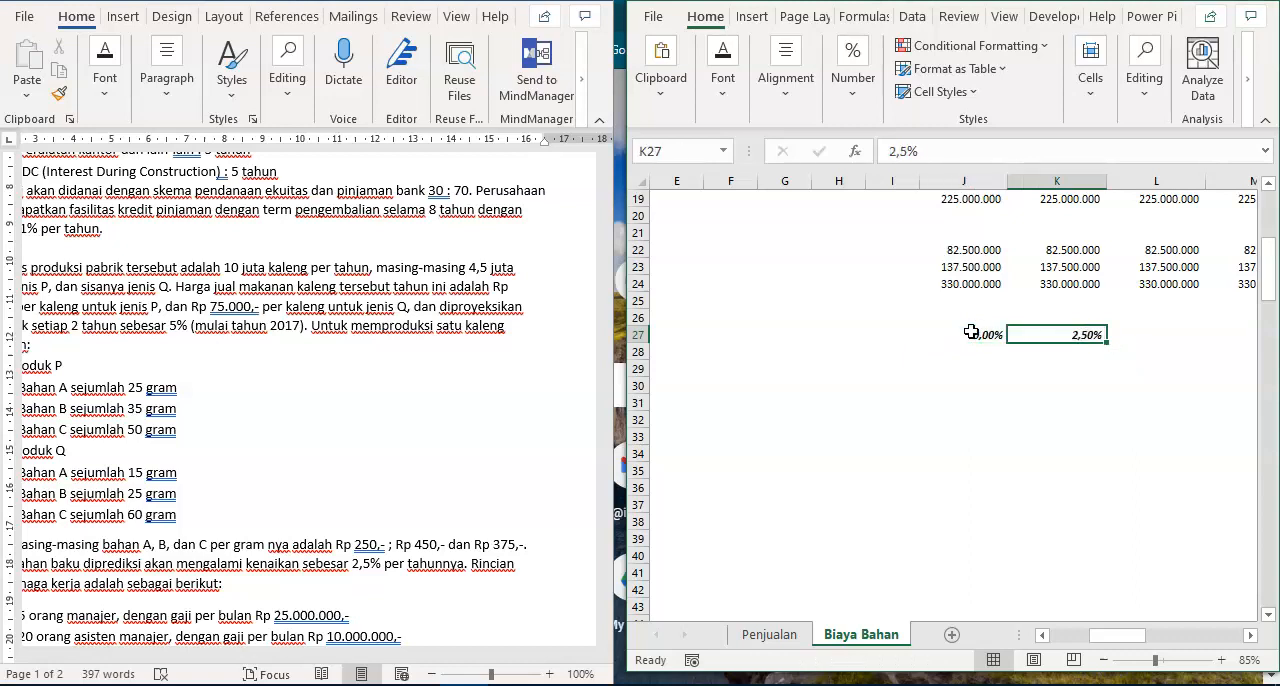
pyautogui.hotkey('ctrl', 'c')
pyautogui.hotkey('ctrl', 'shift', 'Right')
pyautogui.hotkey('shift', 'Left')
pyautogui.hotkey('shift', 'Left')
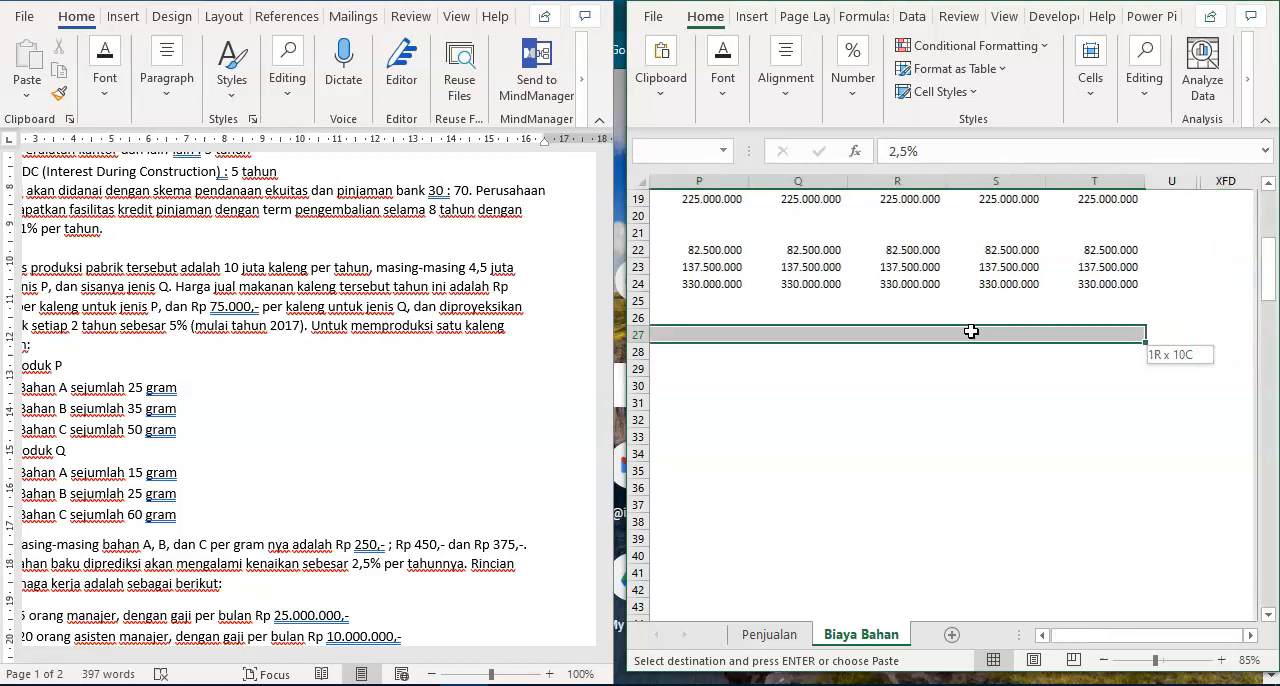
pyautogui.press('Return')
# - Link the 2016 unit cost of Bahan A in J28 to its base price with =C28 and copy the formula to J29:J30
pyautogui.hotkey('ctrl', 'Left')
pyautogui.hotkey('ctrl', 'Left')
pyautogui.hotkey('ctrl', 'Left')
pyautogui.press('Right')
pyautogui.press('Down')
pyautogui.press('Right')
pyautogui.press('Right')
pyautogui.press('Right')
pyautogui.press('Right')
pyautogui.press('Right')
pyautogui.press('Right')
pyautogui.press('Right')
pyautogui.press('Right')
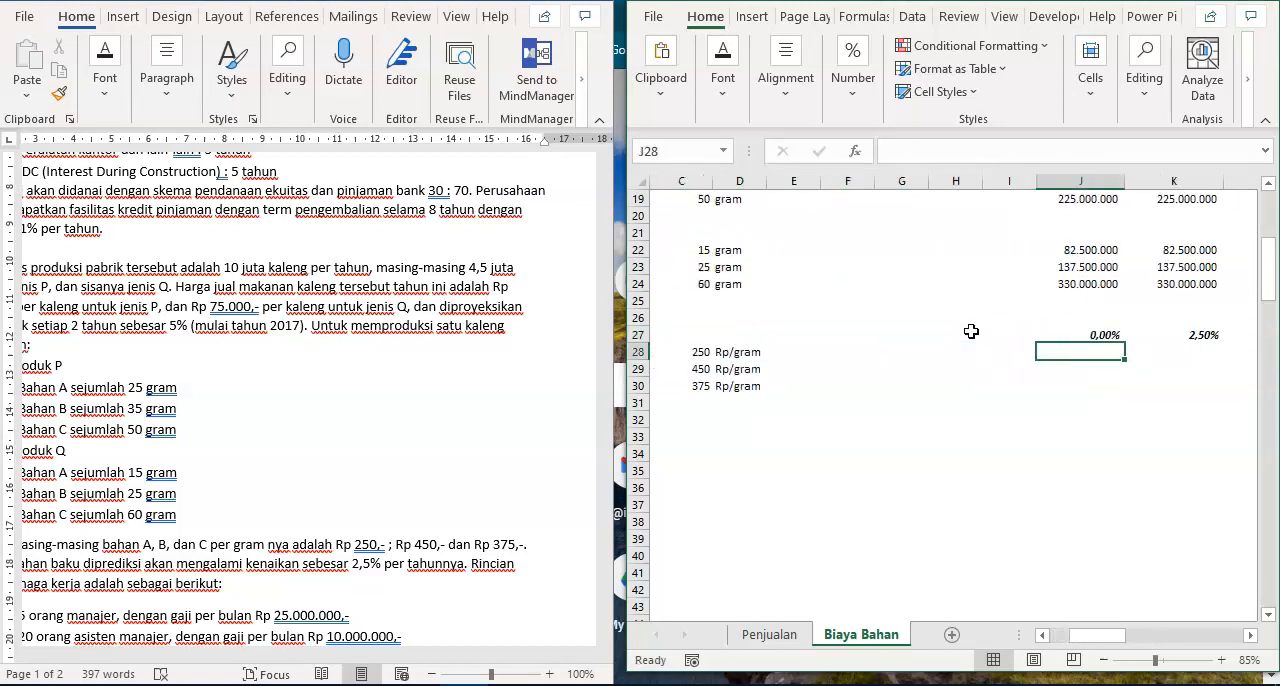
pyautogui.write('=')
pyautogui.press('Left')
pyautogui.press('Left')
pyautogui.press('Left')
pyautogui.press('Left')
pyautogui.press('Left')
pyautogui.press('Left')
pyautogui.press('Left')
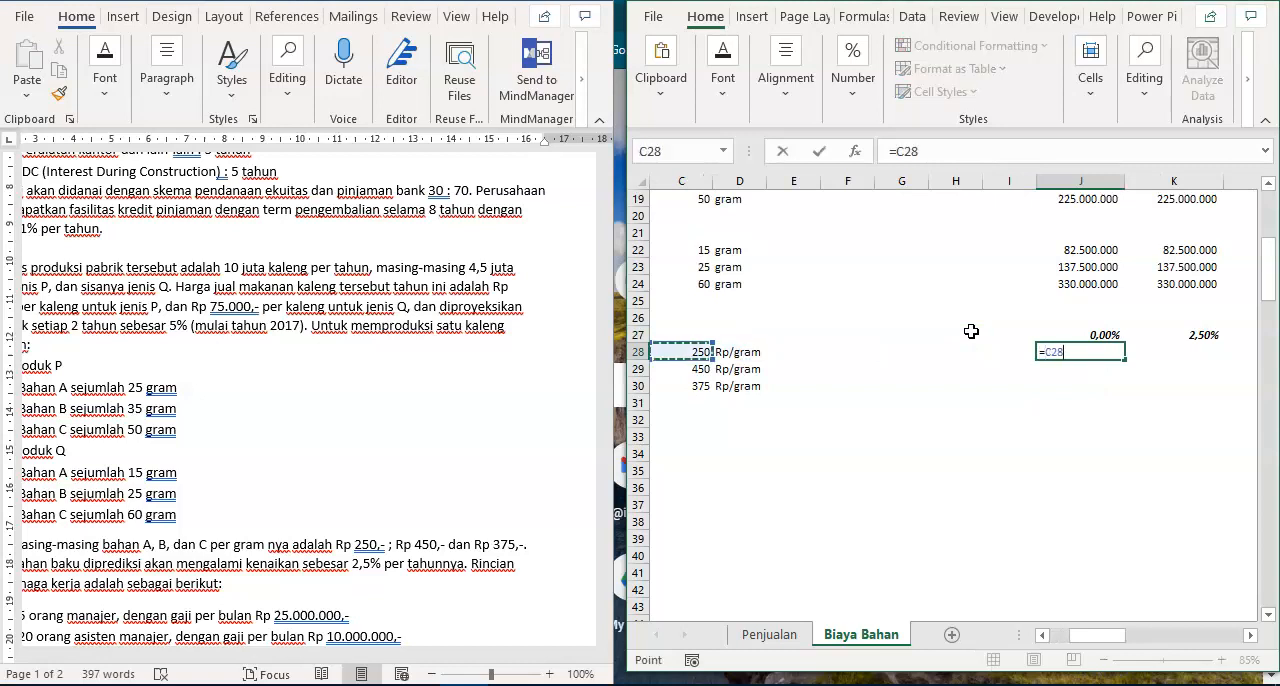
pyautogui.press('Return')
pyautogui.press('Up')
pyautogui.hotkey('ctrl', 'c')
pyautogui.hotkey('shift', 'Down')
pyautogui.hotkey('shift', 'Down')
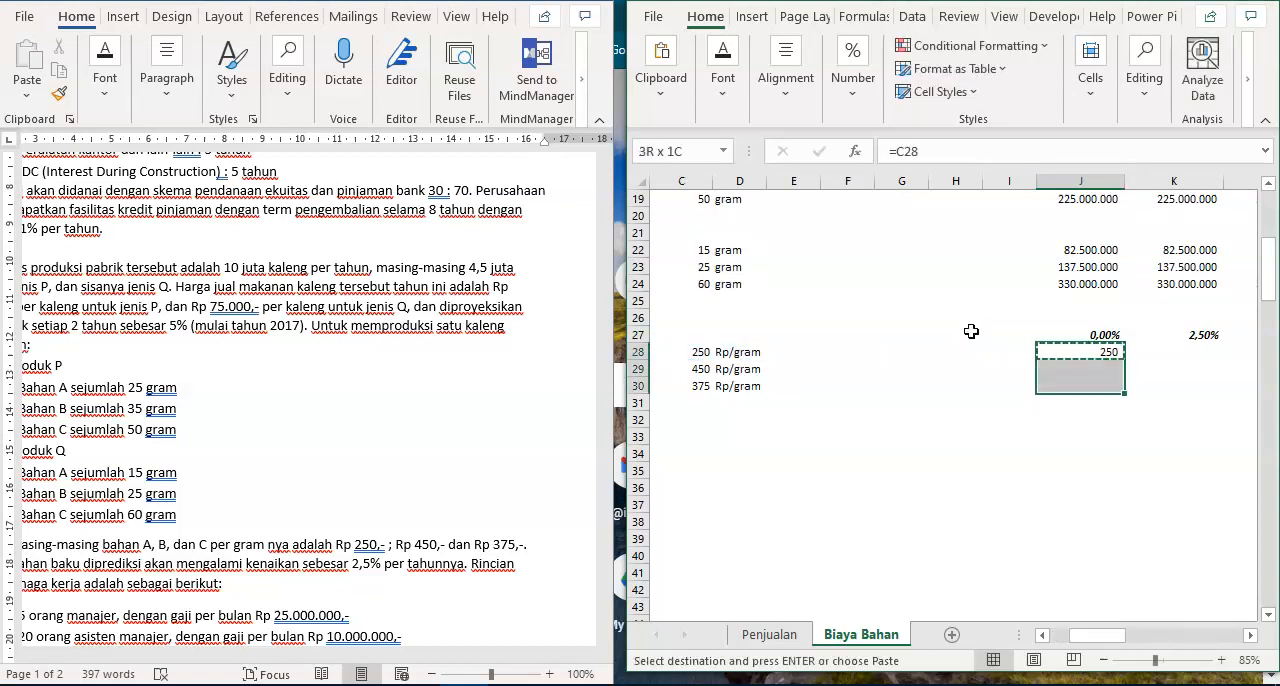
pyautogui.hotkey('ctrl', 'v')
pyautogui.press('Escape')
# - Calculate the escalated 2017 unit cost of Bahan A in K28 with =J28*(1+K$27)
pyautogui.press('Right')
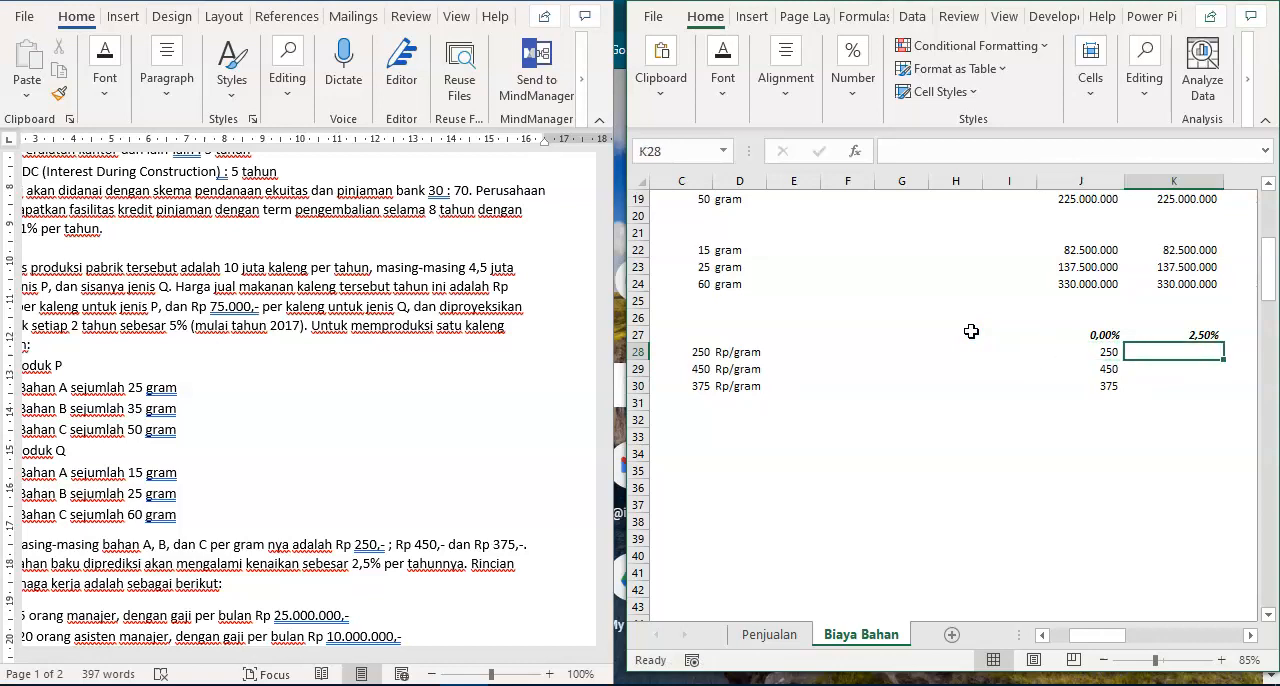
pyautogui.write('=')
pyautogui.press('Left')
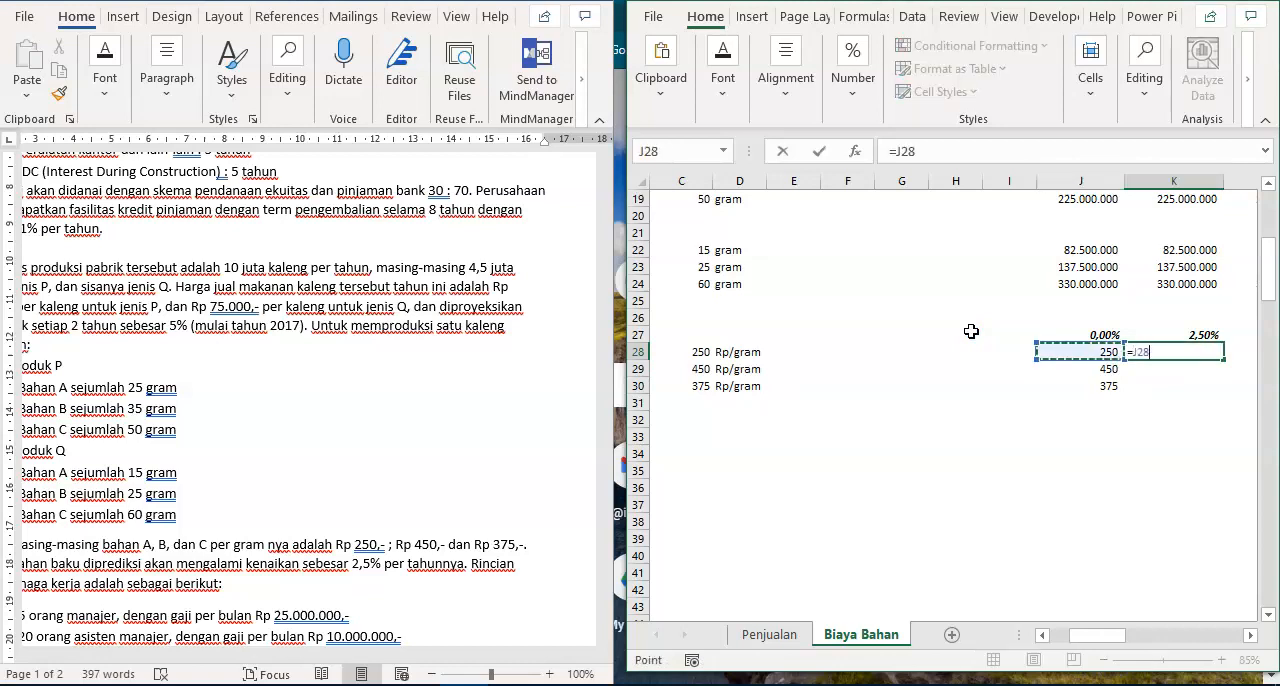
pyautogui.write('*')
pyautogui.press('Up')
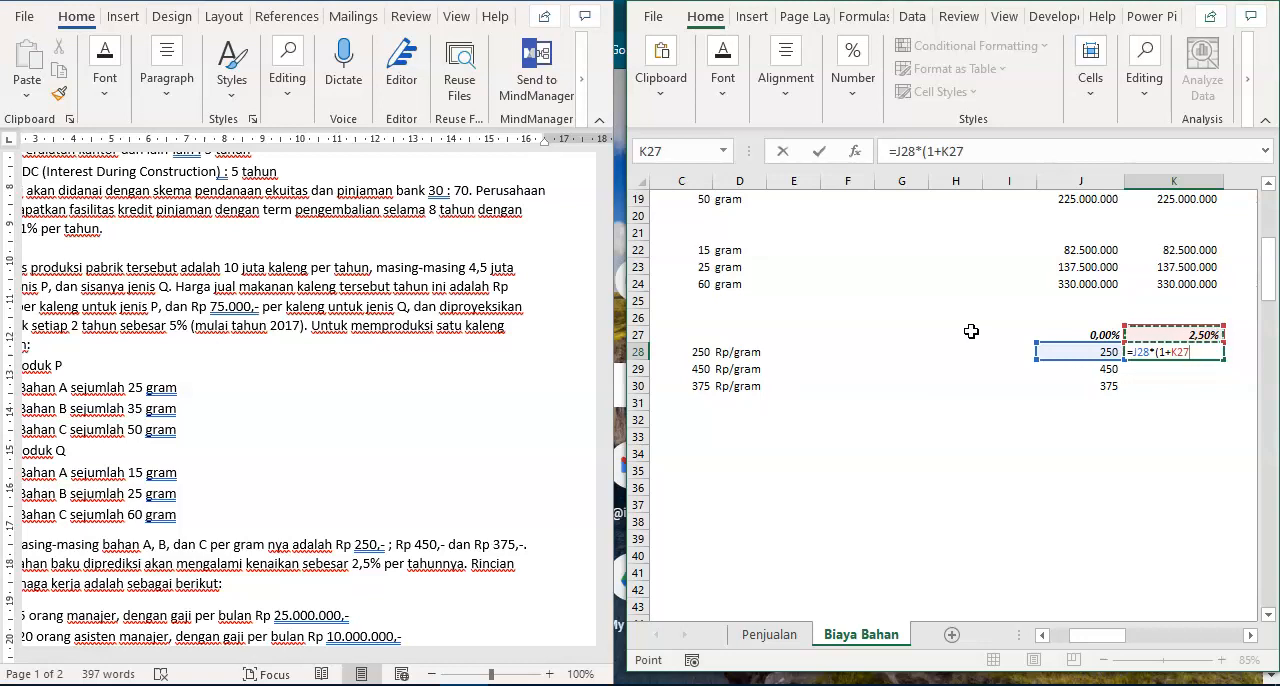
pyautogui.press('F4')
pyautogui.press('Return')
# - Copy the escalated cost formula from K28 to K29:K30 and check the cell references in the copies
pyautogui.press('Up')
pyautogui.hotkey('ctrl', 'c')
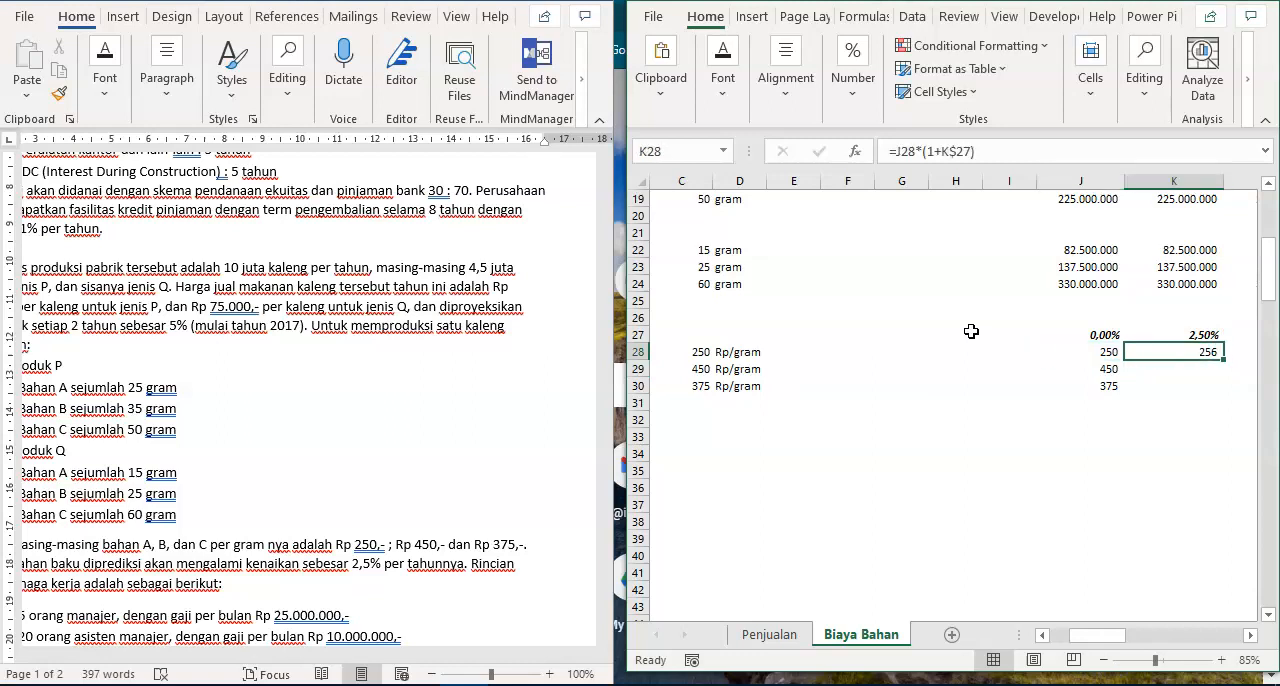
pyautogui.hotkey('shift', 'Down')
pyautogui.hotkey('shift', 'Down')
pyautogui.press('Return')
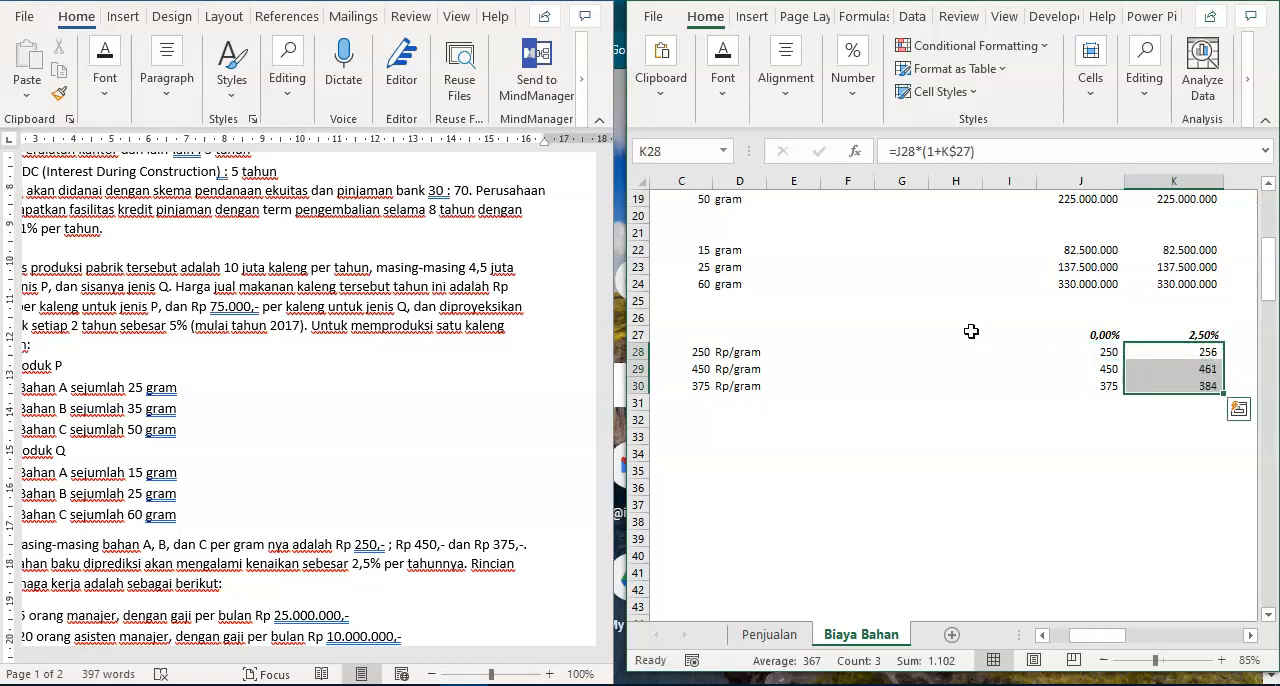
pyautogui.press('Down')
pyautogui.press('F2')
pyautogui.press('Return')
pyautogui.press('F2')
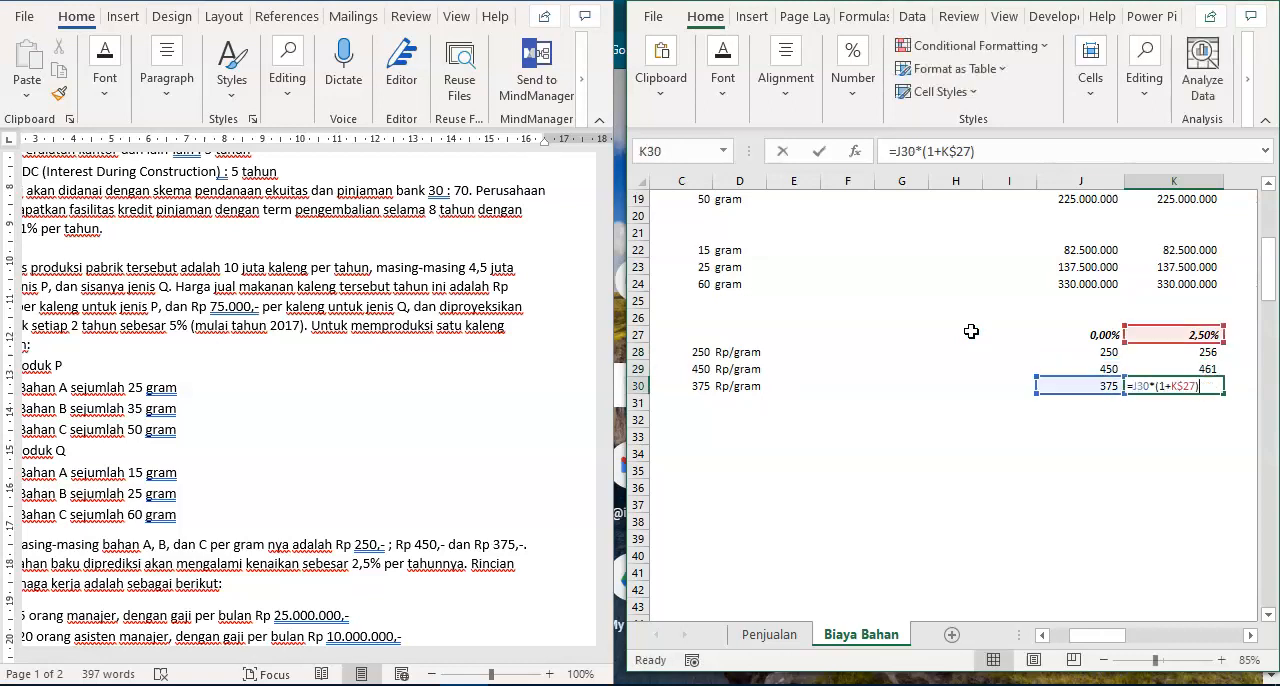
pyautogui.press('Escape')
# - Copy the escalated unit cost formulas in K28:K30 across the remaining years to column T
pyautogui.press('Up')
pyautogui.hotkey('shift', 'Down')
pyautogui.hotkey('shift', 'Down')
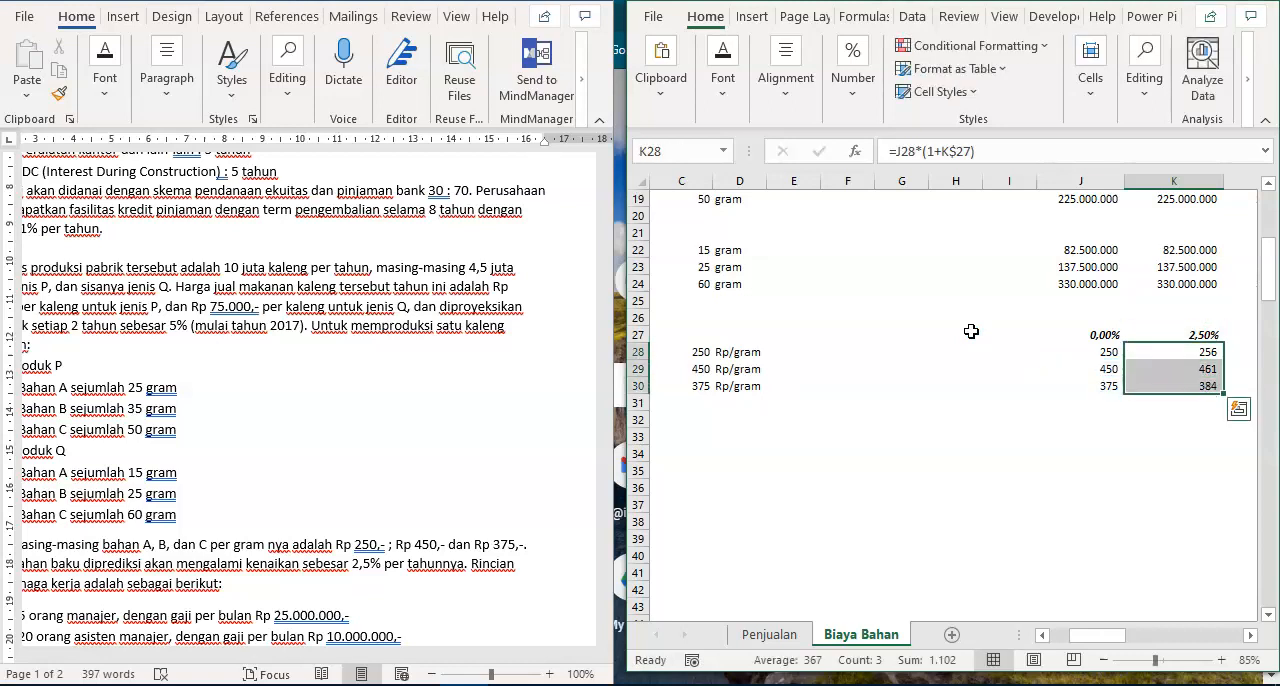
pyautogui.hotkey('ctrl', 'c')
pyautogui.hotkey('shift', 'Right')
pyautogui.hotkey('shift', 'Right')
pyautogui.hotkey('shift', 'Right')
pyautogui.hotkey('shift', 'Right')
pyautogui.hotkey('shift', 'Right')
pyautogui.hotkey('shift', 'Right')
pyautogui.hotkey('shift', 'Right')
pyautogui.hotkey('shift', 'Right')
pyautogui.hotkey('shift', 'Right')
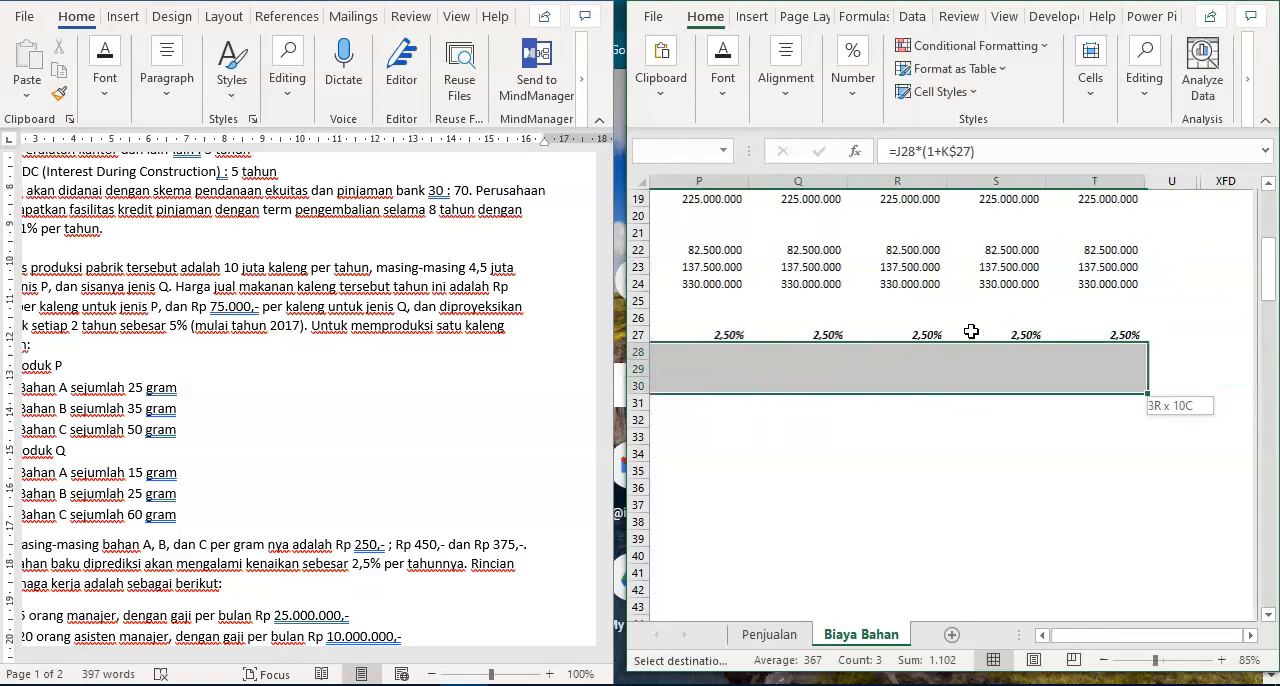
pyautogui.press('Return')
pyautogui.press('Right')
pyautogui.press('Right')
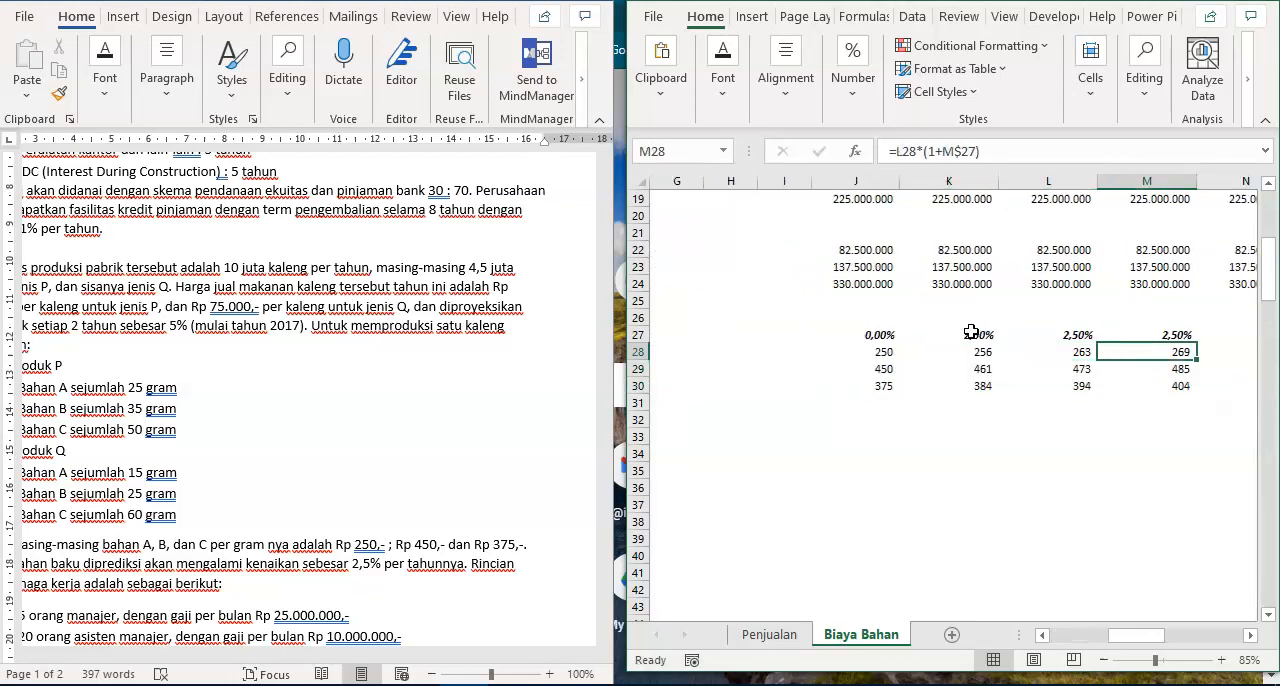
# - Check the cell references in the escalated 2019 unit cost formulas in M28:M30
pyautogui.press('F2')
pyautogui.press('Return')
pyautogui.press('F2')
pyautogui.press('Return')
pyautogui.press('F2')
pyautogui.press('Escape')
# - Calculate the 2016 cost of Bahan A in J3 as volume times unit cost with =J9*J28
pyautogui.press('Up')
pyautogui.press('Up')
pyautogui.press('Up')
pyautogui.press('Up')
pyautogui.press('Up')
pyautogui.press('Up')
pyautogui.press('Up')
pyautogui.press('Up')
pyautogui.press('Up')
pyautogui.press('Up')
pyautogui.press('Up')
pyautogui.press('Up')
pyautogui.press('Up')
pyautogui.press('Up')
pyautogui.press('Up')
pyautogui.press('Up')
pyautogui.press('Up')
pyautogui.press('Up')
pyautogui.press('Up')
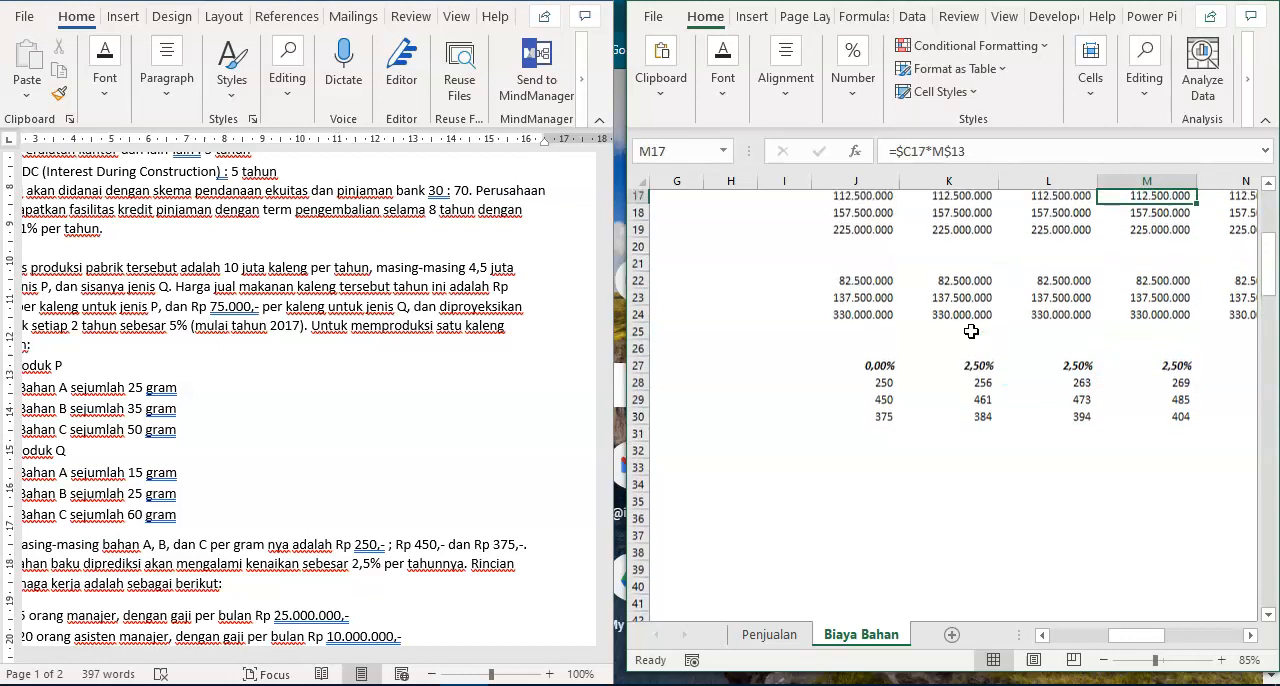
pyautogui.press('Up')
pyautogui.press('Up')
pyautogui.press('Up')
pyautogui.press('Up')
pyautogui.press('Up')
pyautogui.press('Up')
pyautogui.press('Up')
pyautogui.press('Up')
pyautogui.press('Up')
pyautogui.press('Up')
pyautogui.press('Down')
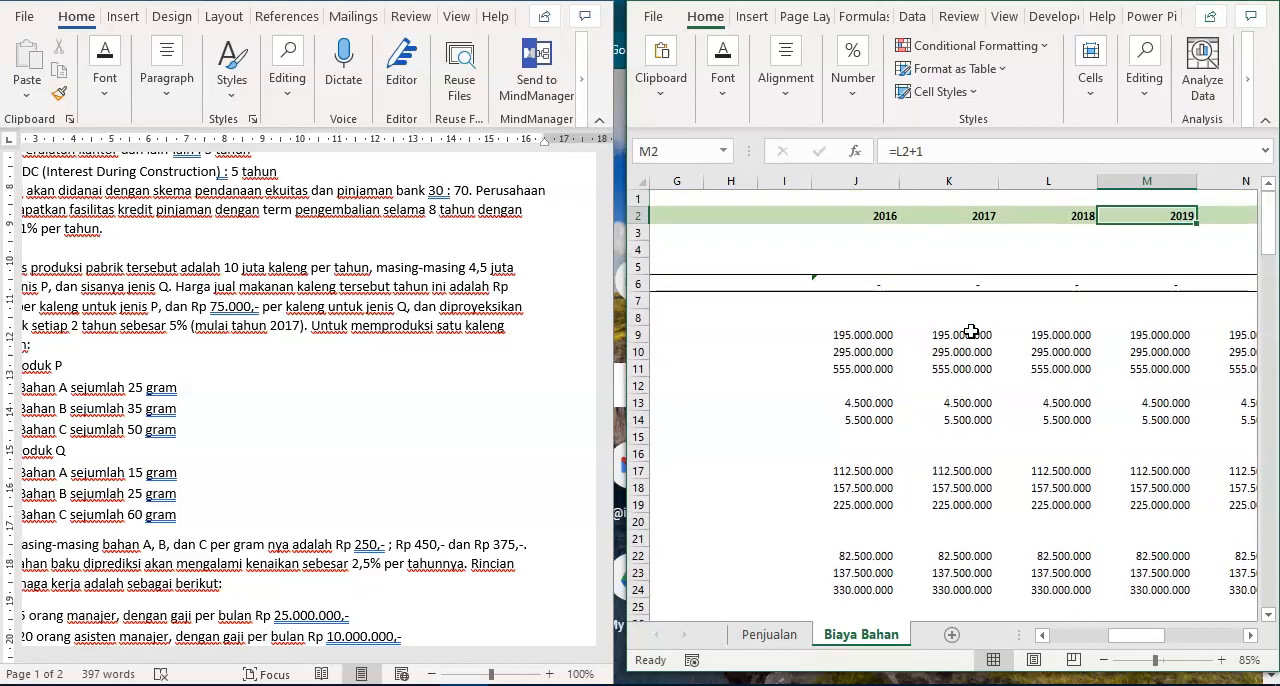
pyautogui.press('Down')
pyautogui.press('Left')
pyautogui.press('Left')
pyautogui.press('Left')
pyautogui.press('Left')
pyautogui.press('Left')
pyautogui.press('Left')
pyautogui.press('Left')
pyautogui.press('Left')
pyautogui.press('Left')
pyautogui.press('Left')
pyautogui.press('Left')
pyautogui.press('Left')
pyautogui.press('Right')
pyautogui.press('Right')
pyautogui.press('Right')
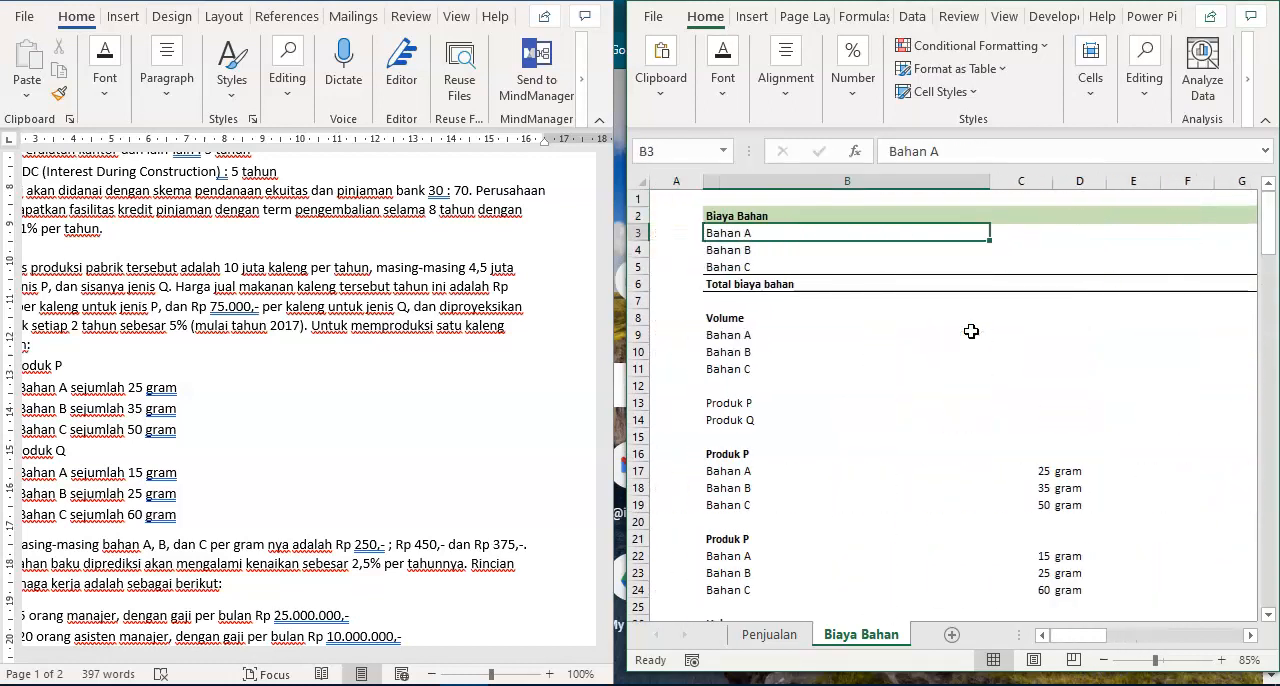
pyautogui.press('Right')
pyautogui.press('Right')
pyautogui.press('Right')
pyautogui.press('Right')
pyautogui.press('Right')
pyautogui.press('Right')
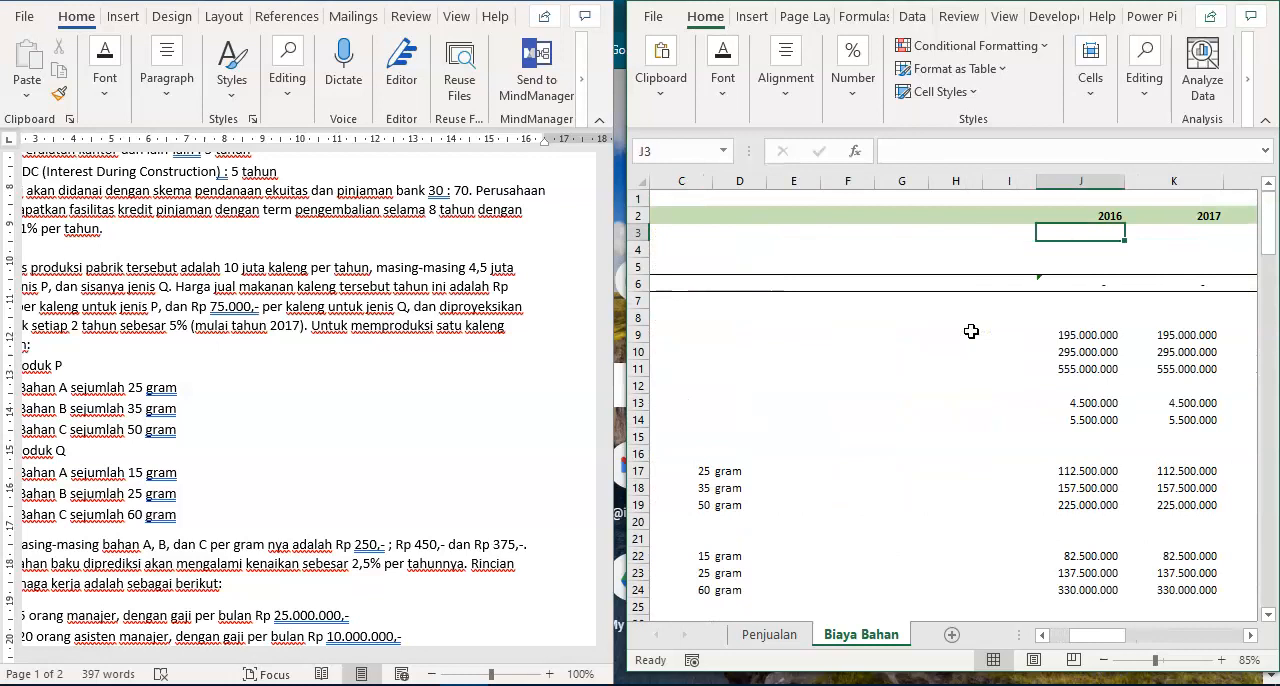
pyautogui.write('=')
pyautogui.press('Down')
pyautogui.press('Down')
pyautogui.press('Down')
pyautogui.press('Down')
pyautogui.press('Down')
pyautogui.press('Down')
pyautogui.press('Down')
pyautogui.press('Down')
pyautogui.press('Down')
pyautogui.press('Down')
pyautogui.press('Up')
pyautogui.press('Up')
pyautogui.press('Up')
pyautogui.press('Up')
pyautogui.write('*')
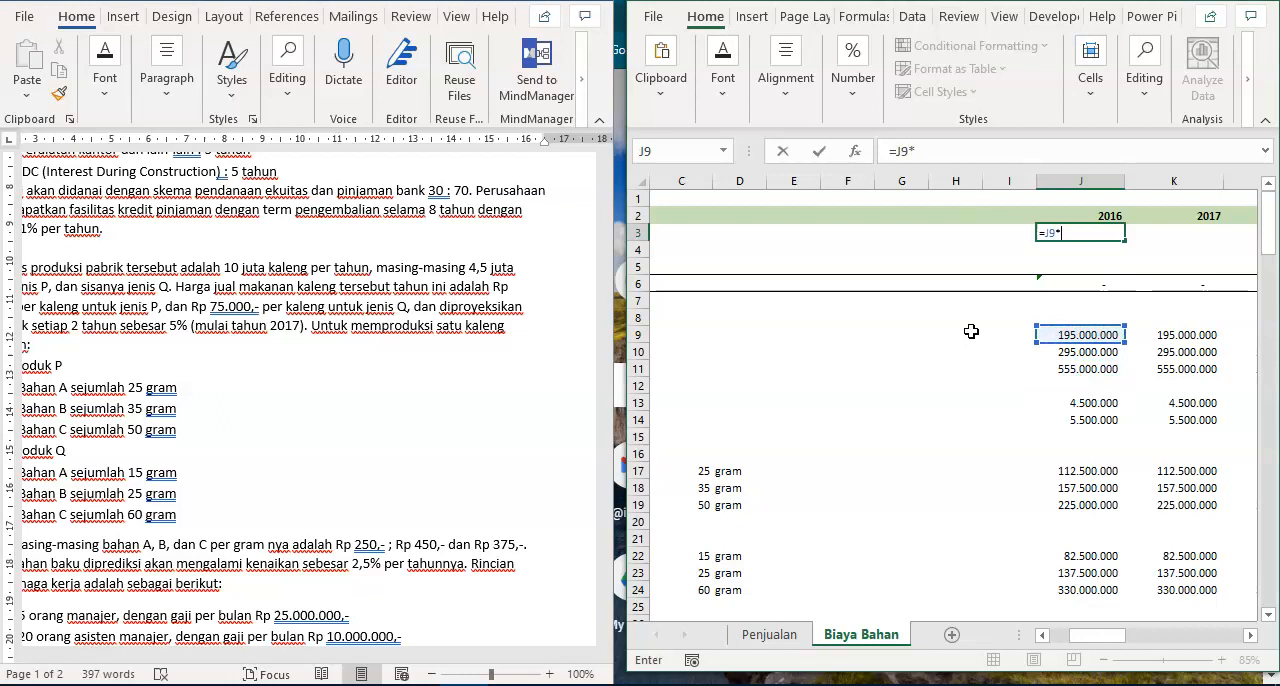
pyautogui.press('Down')
pyautogui.press('Down')
pyautogui.hotkey('ctrl', 'Down')
pyautogui.hotkey('ctrl', 'Down')
pyautogui.hotkey('ctrl', 'Down')
pyautogui.hotkey('ctrl', 'Down')
pyautogui.hotkey('ctrl', 'Down')
pyautogui.hotkey('ctrl', 'Down')
pyautogui.hotkey('ctrl', 'Down')
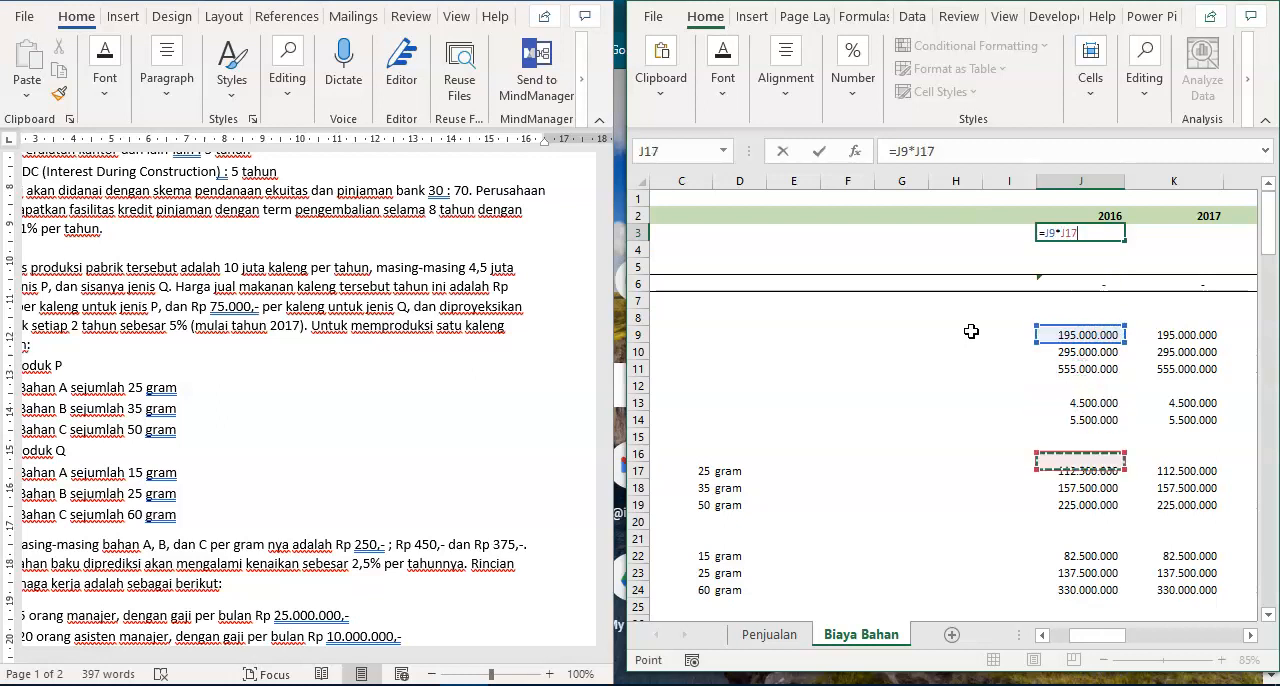
pyautogui.hotkey('ctrl', 'Down')
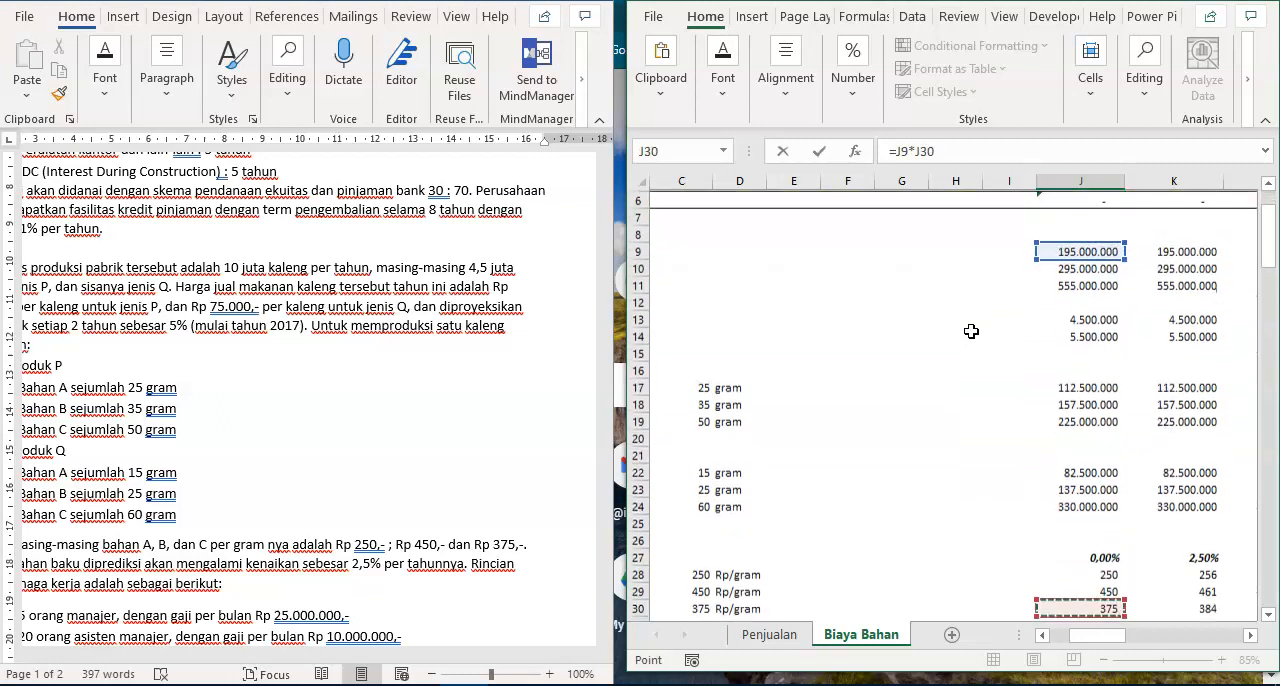
pyautogui.press('Up')
pyautogui.press('Up')
pyautogui.press('Return')
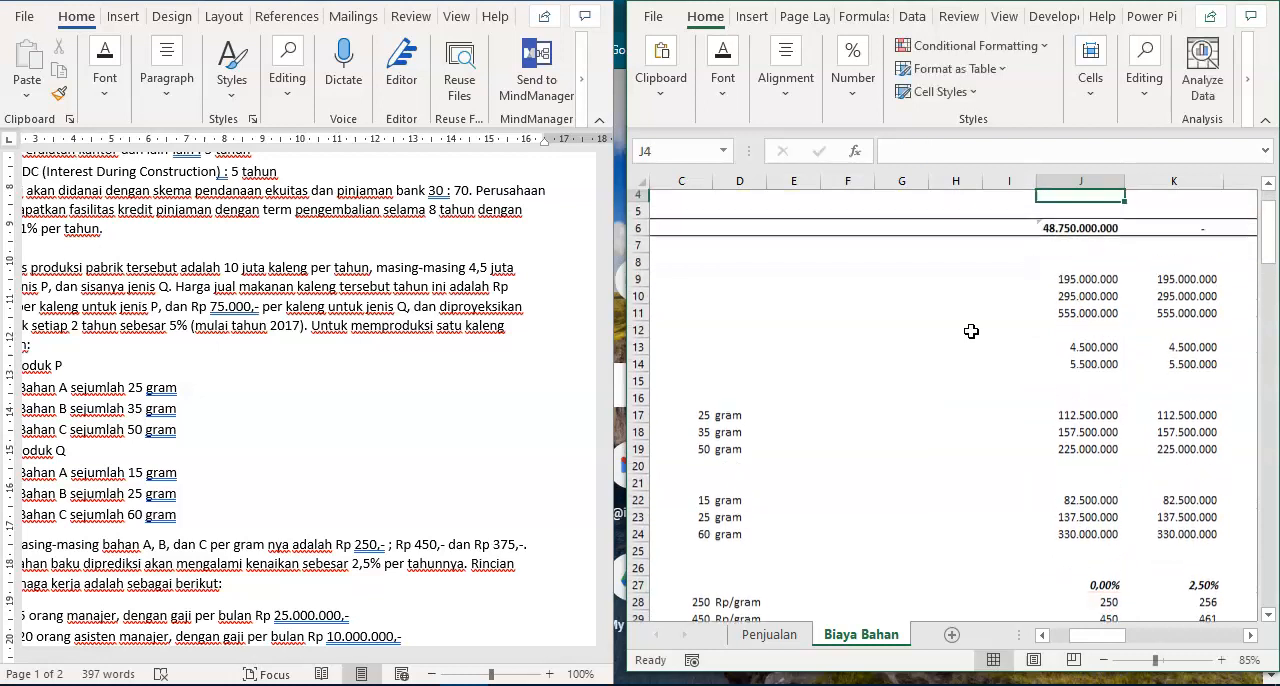
# - Enter the unit label "gram" in C9 for the Bahan A volume and copy it to C10:C11
pyautogui.hotkey('ctrl', 'Down')
pyautogui.press('Down')
pyautogui.press('Down')
pyautogui.press('Up')
pyautogui.press('Up')
pyautogui.hotkey('ctrl', 'Left')
pyautogui.press('Right')
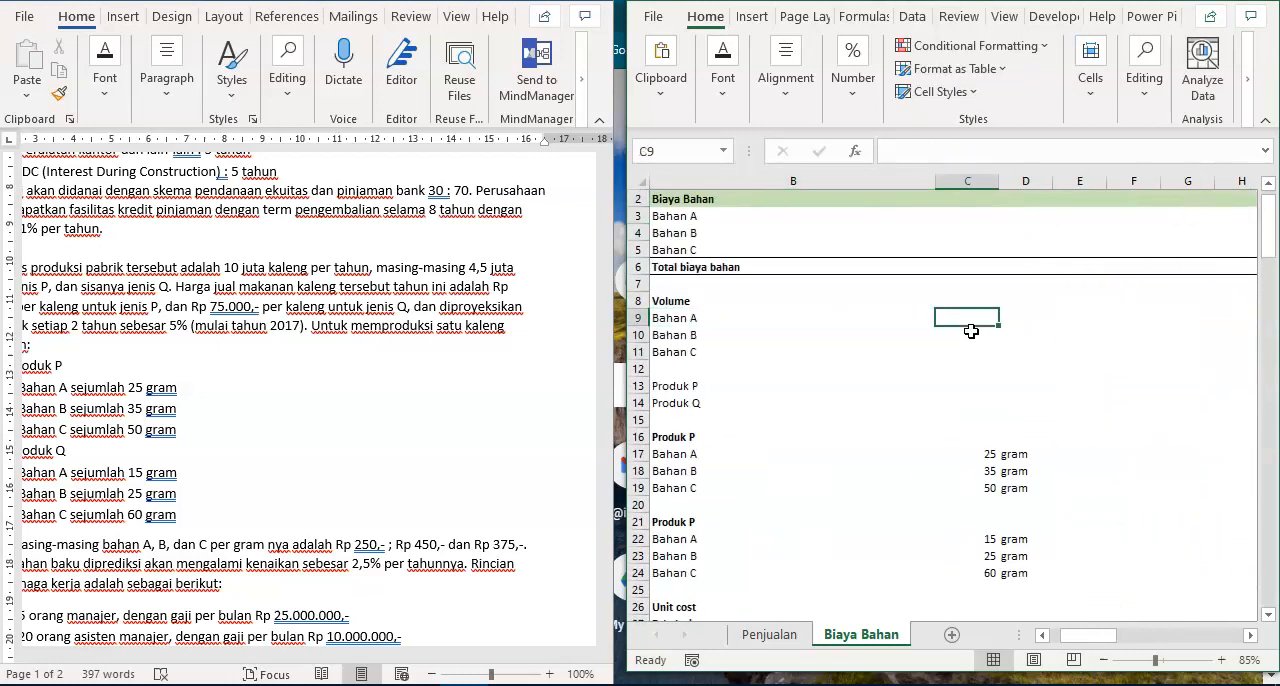
pyautogui.write('gram')
pyautogui.press('Return')
pyautogui.press('Up')
pyautogui.hotkey('ctrl', 'c')
pyautogui.hotkey('shift', 'Down')
pyautogui.hotkey('shift', 'Down')
pyautogui.hotkey('ctrl', 'v')
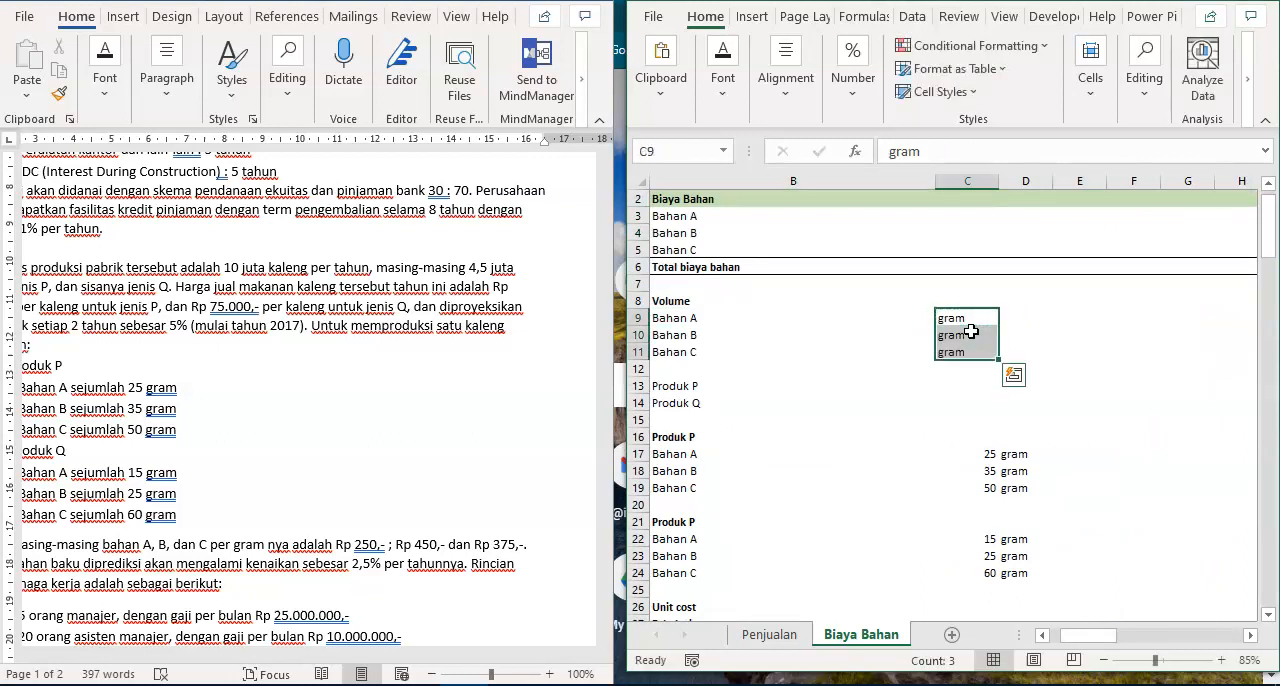
# - Copy the material cost formula from J3 to all materials and years in J3:T5 and autofit the width of column J
pyautogui.hotkey('ctrl', 'Right')
pyautogui.press('Up')
pyautogui.press('Up')
pyautogui.press('Up')
pyautogui.press('Up')
pyautogui.press('Up')
pyautogui.press('Up')
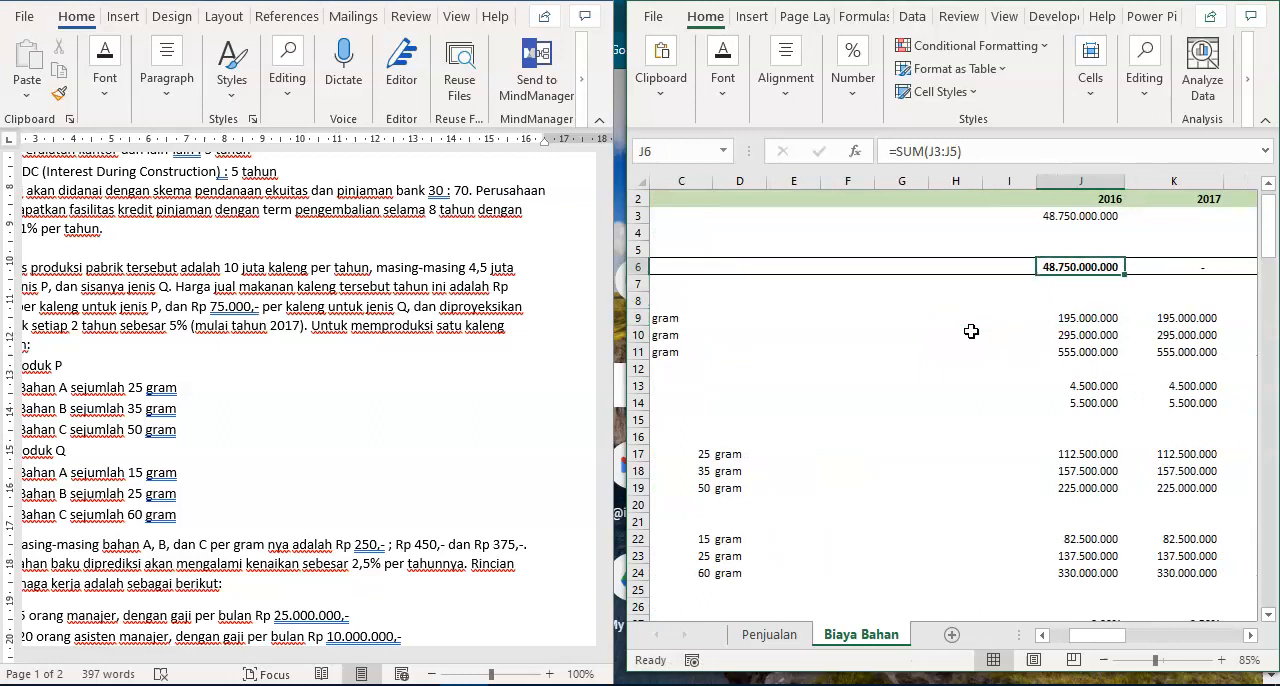
pyautogui.hotkey('ctrl', 'c')
pyautogui.hotkey('shift', 'Down')
pyautogui.hotkey('shift', 'Down')
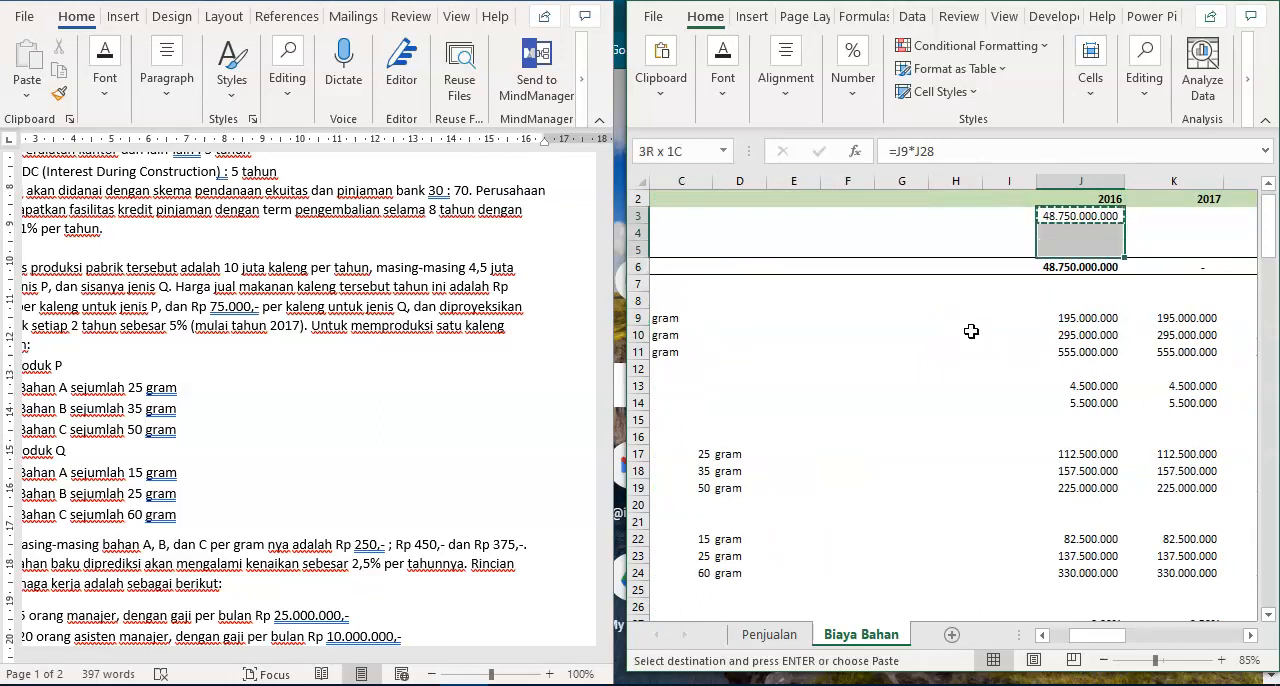
pyautogui.hotkey('ctrl', 'shift', 'Right')
pyautogui.hotkey('shift', 'Left')
pyautogui.hotkey('shift', 'Left')
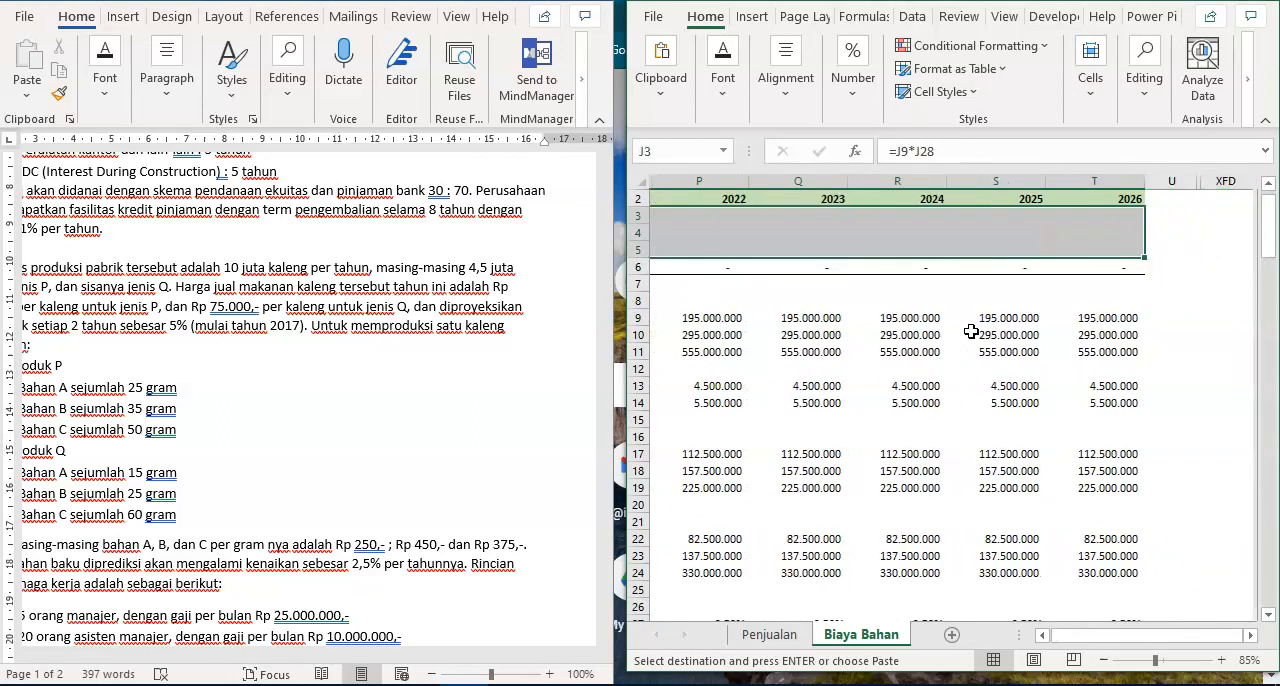
pyautogui.press('Return')
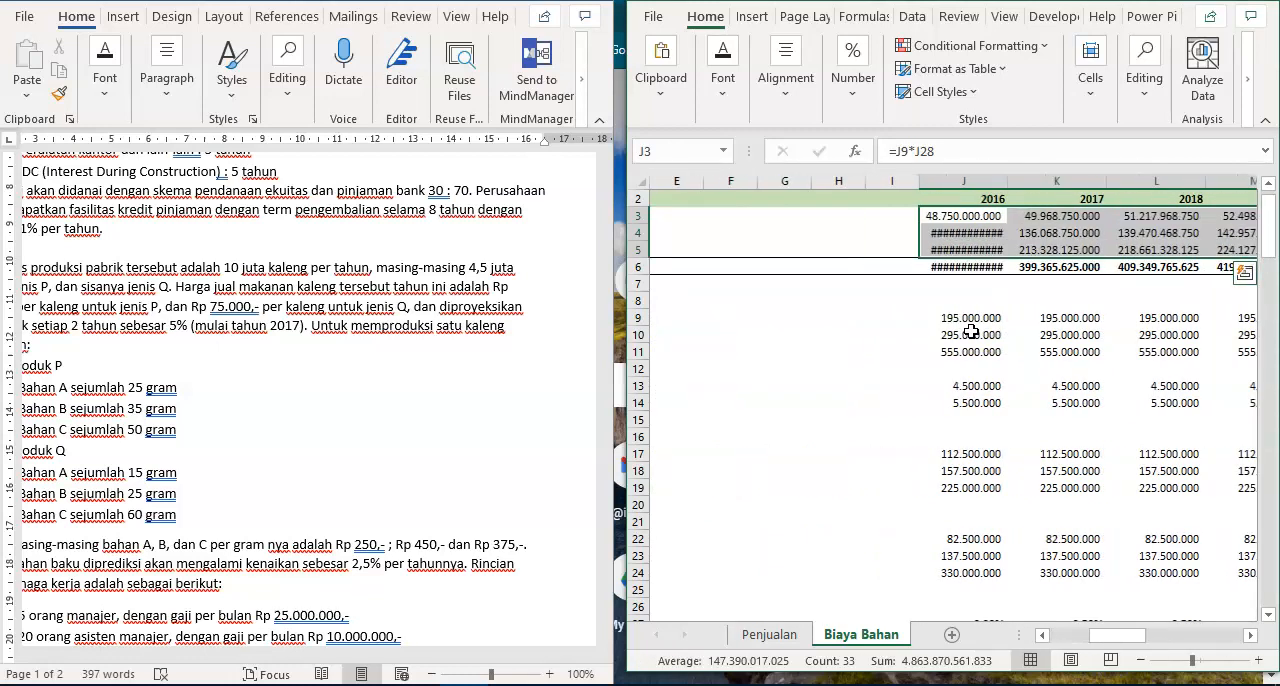
pyautogui.doubleClick(1007, 181)
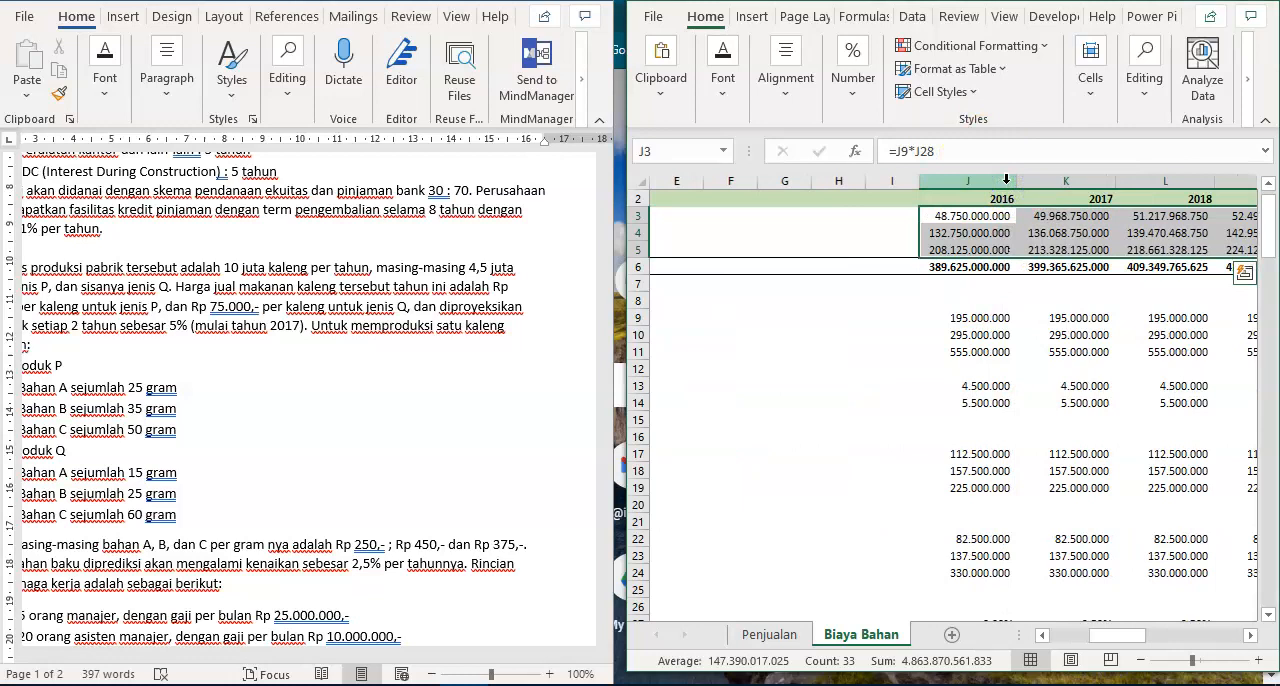
# - Review the Total biaya bahan row through 2026 and check the SUM ranges of the first years' totals
pyautogui.press('Down')
pyautogui.press('Down')
pyautogui.press('Down')
pyautogui.press('Right')
pyautogui.hotkey('ctrl', 'Right')
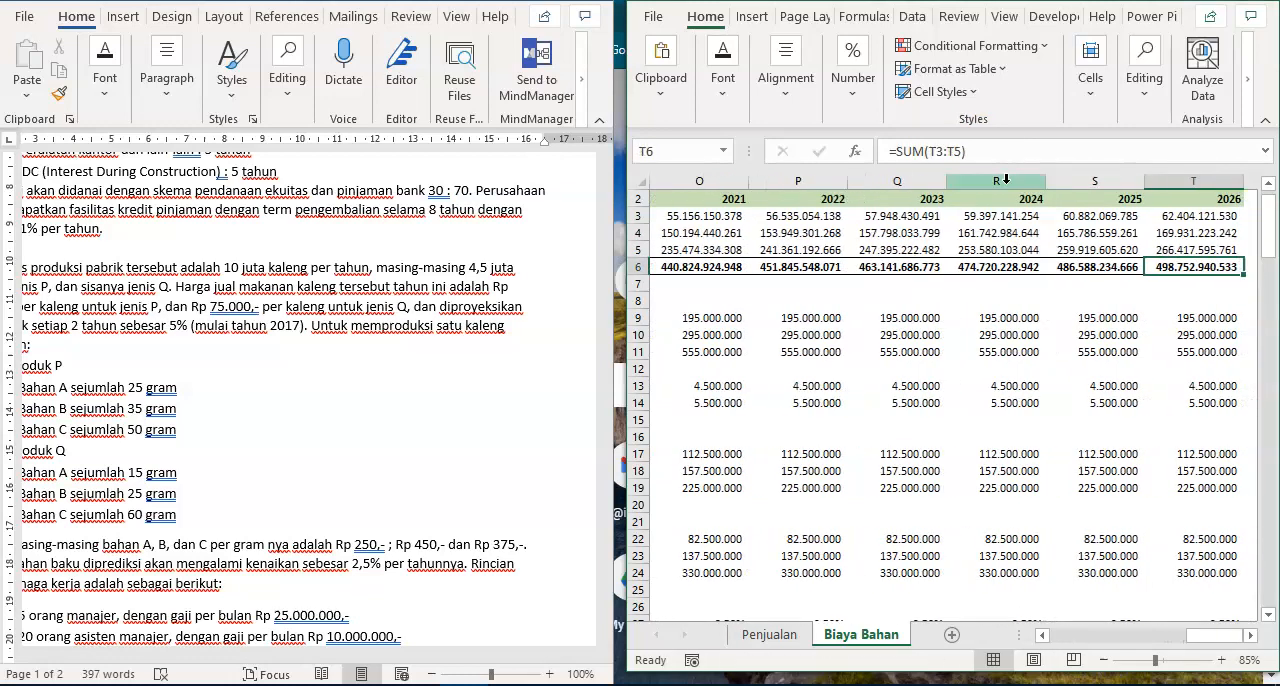
pyautogui.hotkey('ctrl', 'Left')
pyautogui.press('F2')
pyautogui.press('Escape')
pyautogui.press('Right')
pyautogui.press('F2')
pyautogui.press('Escape')
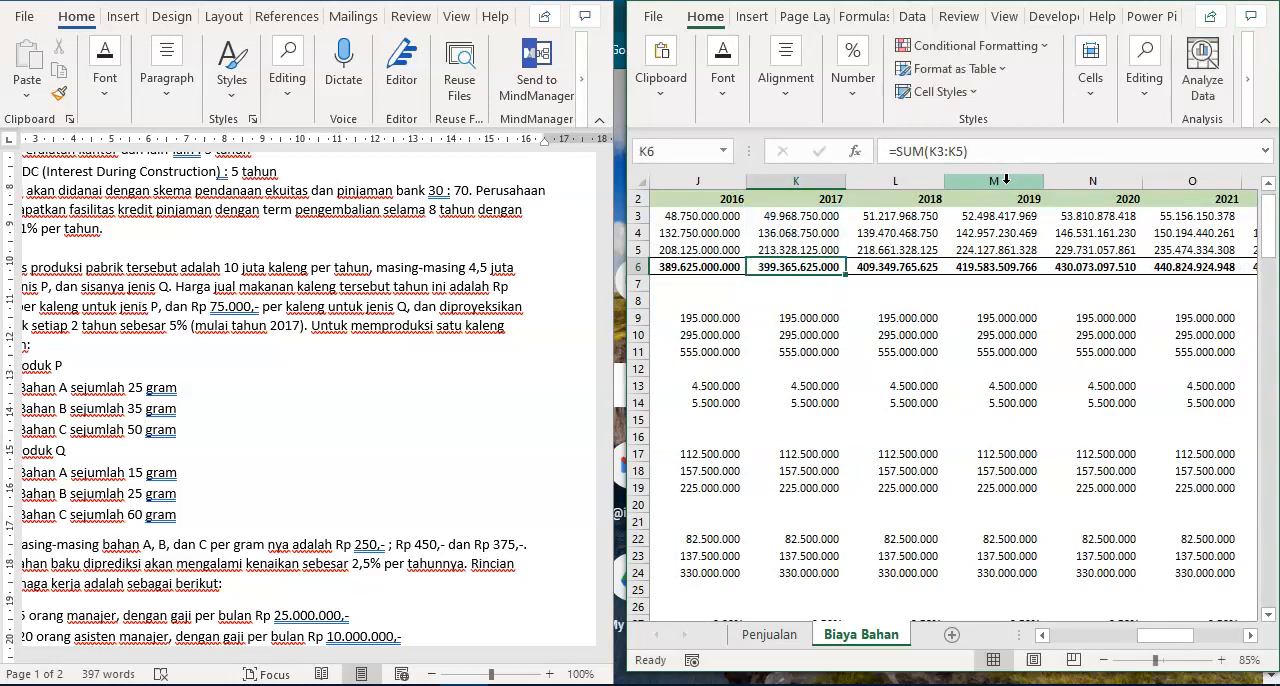
pyautogui.press('Right')
pyautogui.press('F2')
pyautogui.press('Escape')
pyautogui.press('Right')
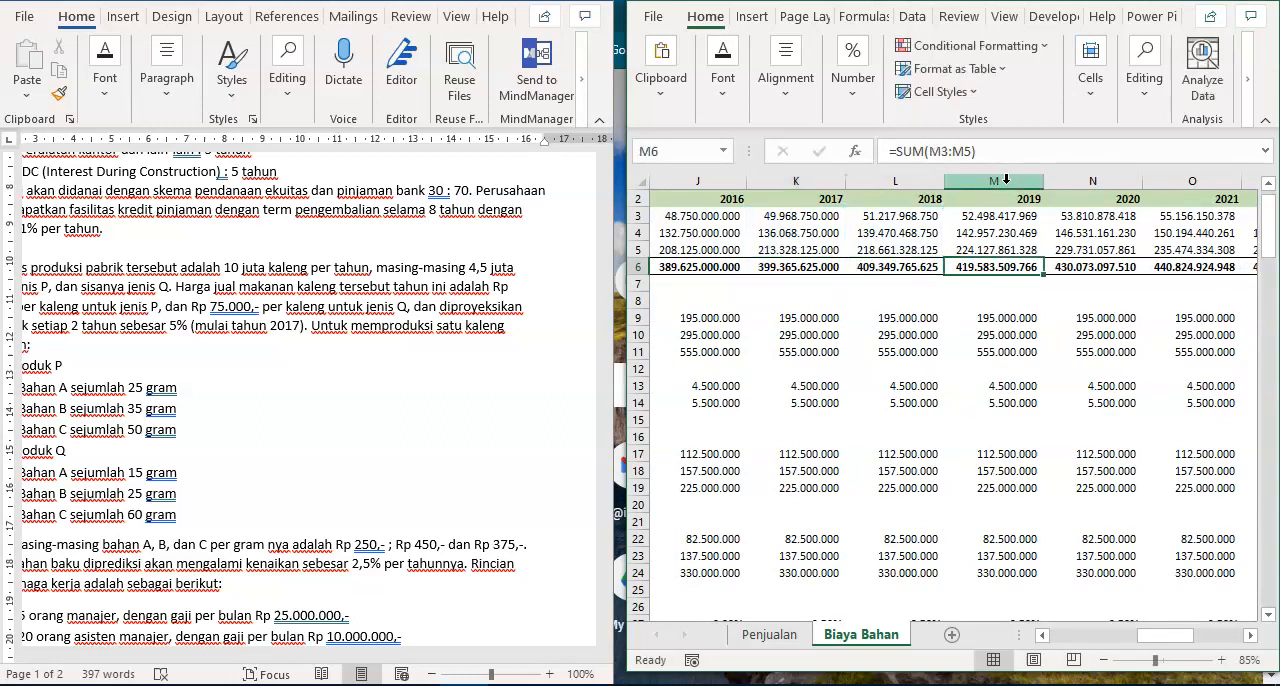
pyautogui.hotkey('ctrl', 'Left')
pyautogui.hotkey('ctrl', 'Left')
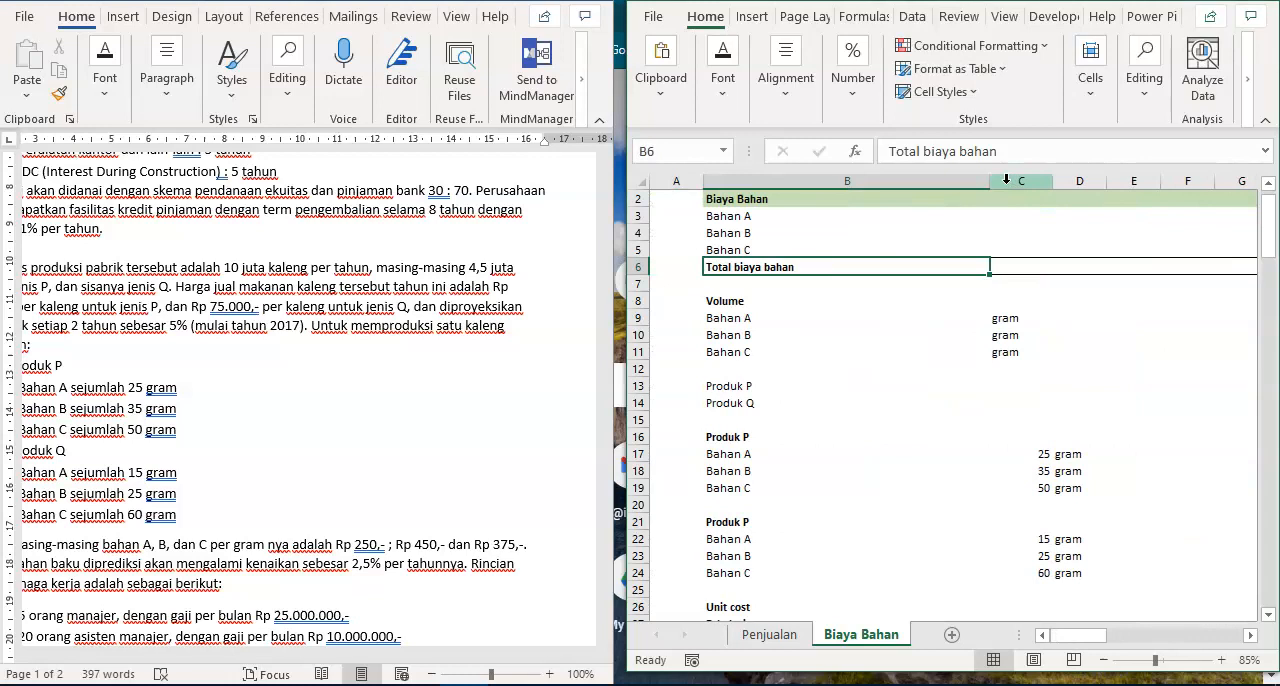